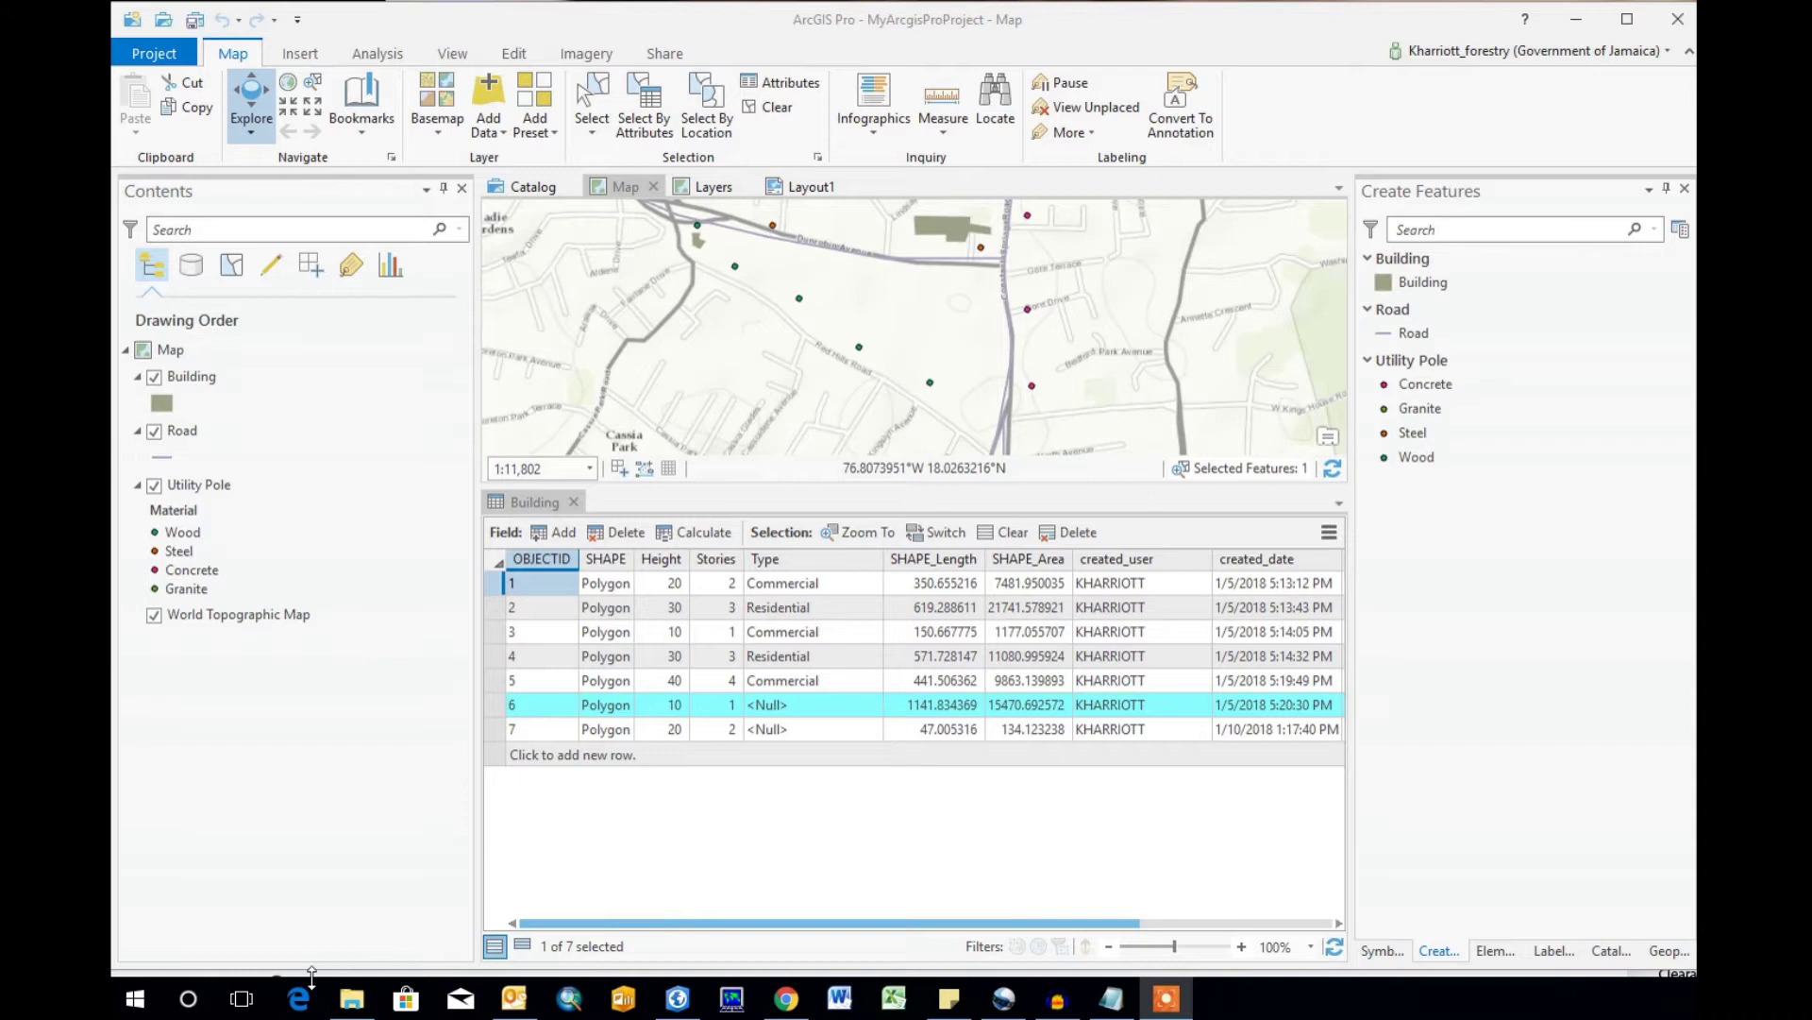
# Find the ArcGIS program group in the installed apps list.
pyautogui.click(135, 999)
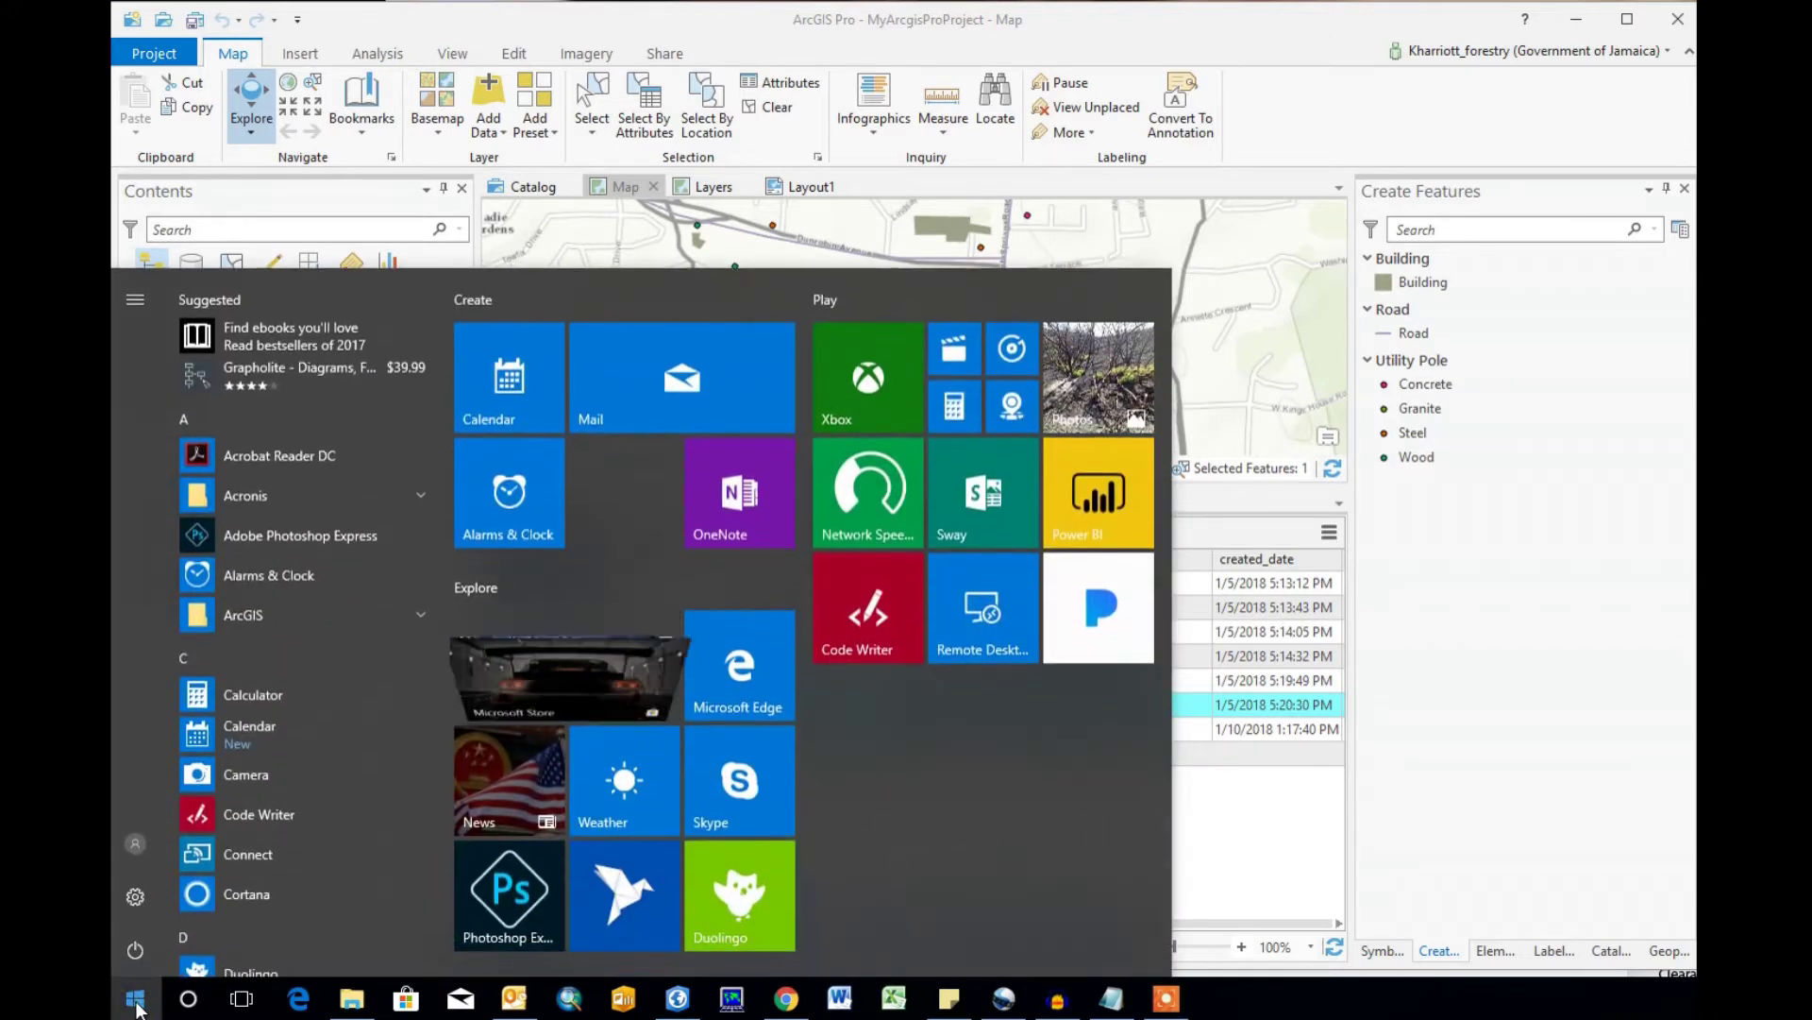
pyautogui.click(246, 615)
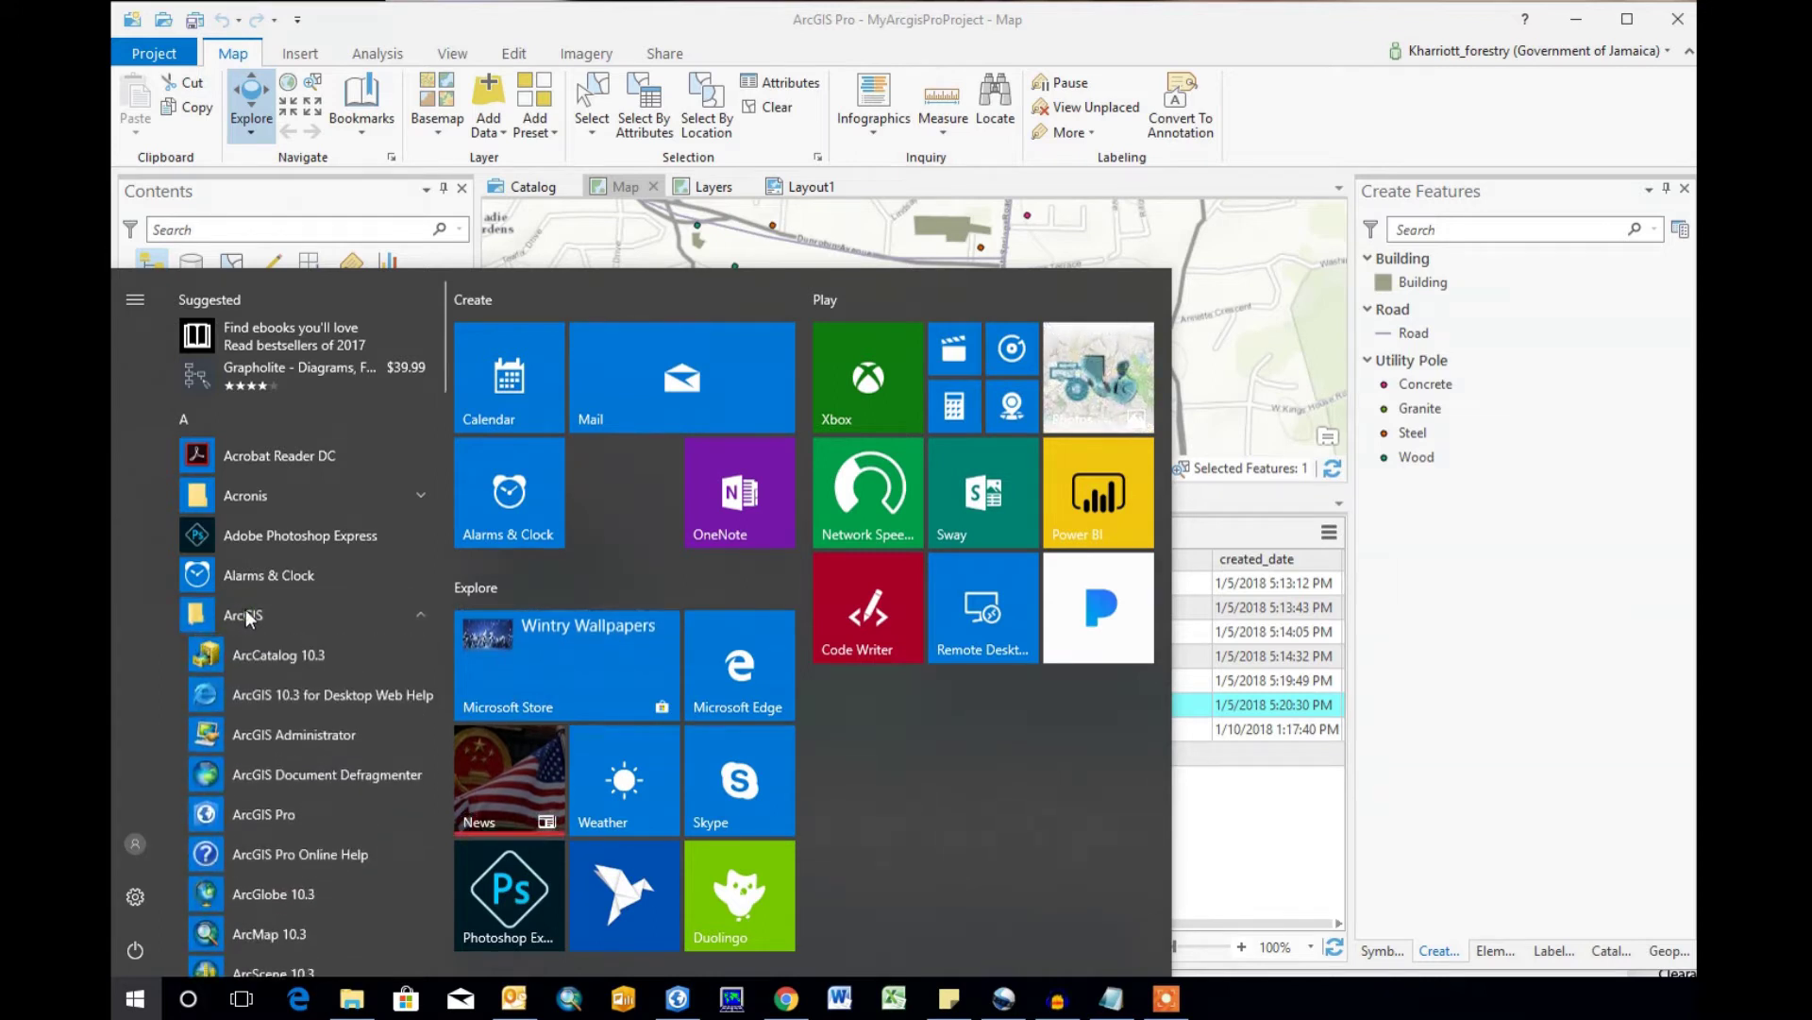
pyautogui.scroll(-1, 268, 615)
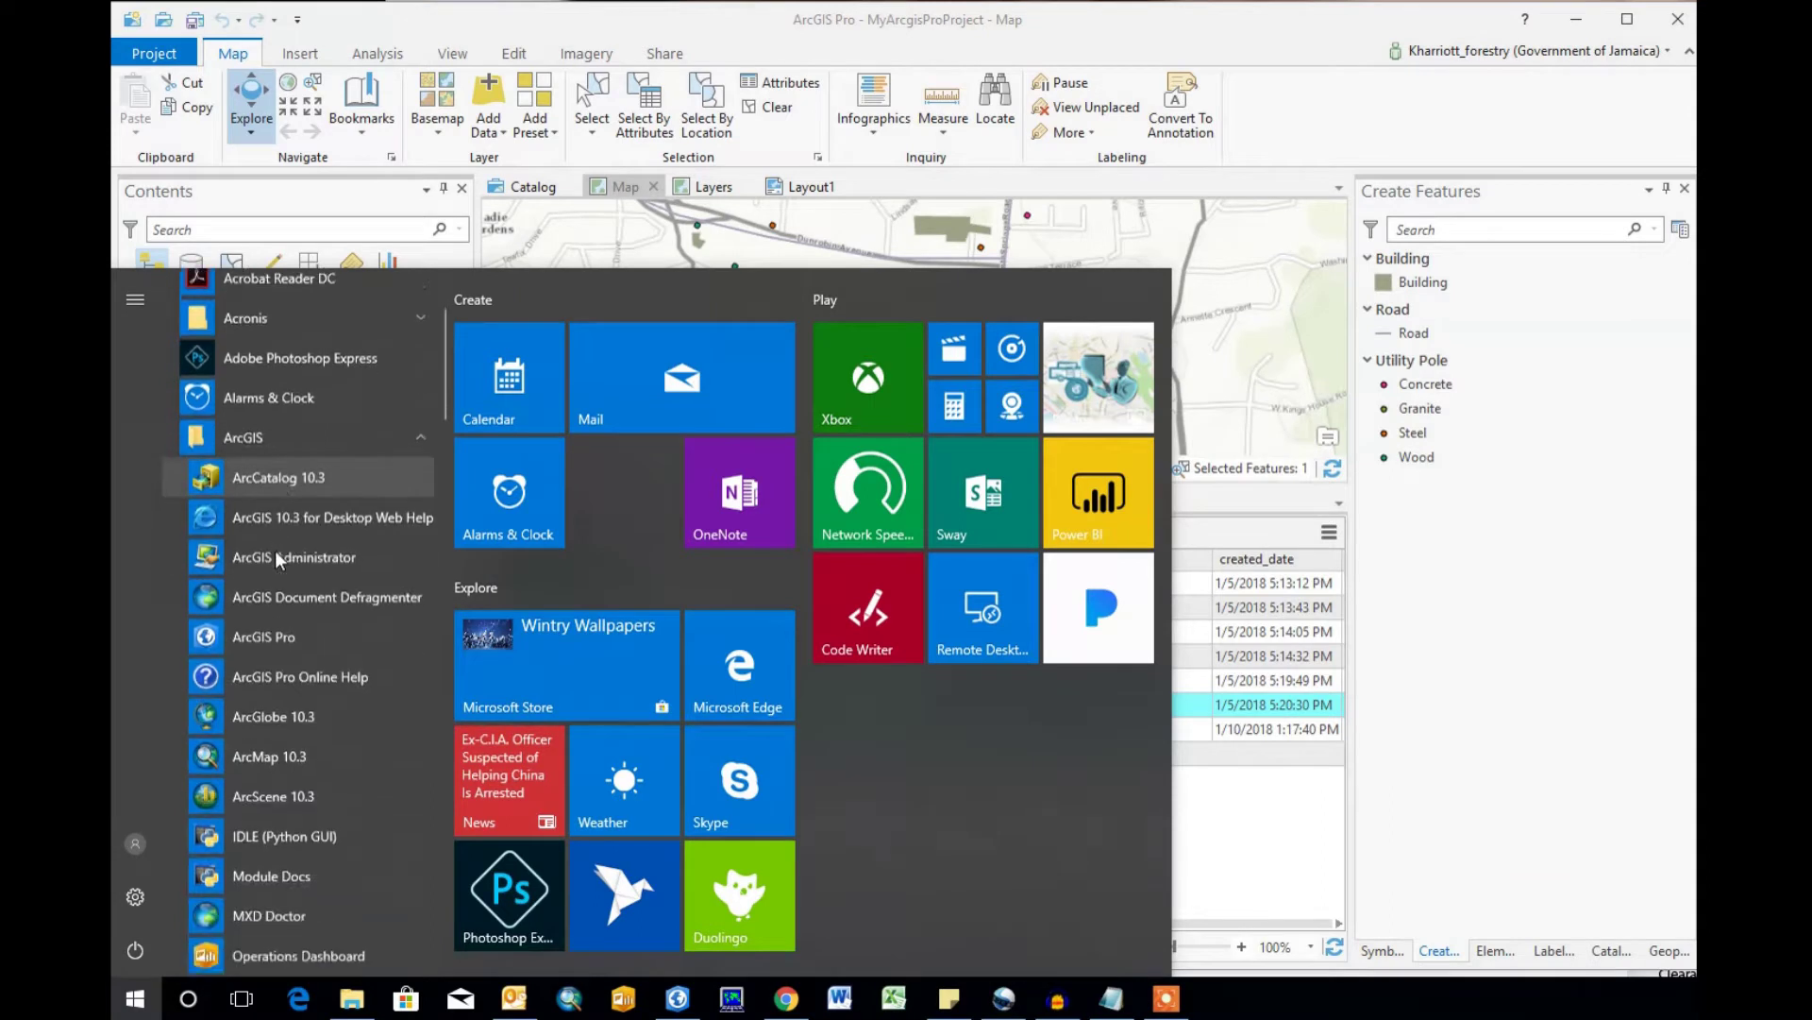
pyautogui.scroll(-1, 275, 551)
pyautogui.scroll(-1, 283, 473)
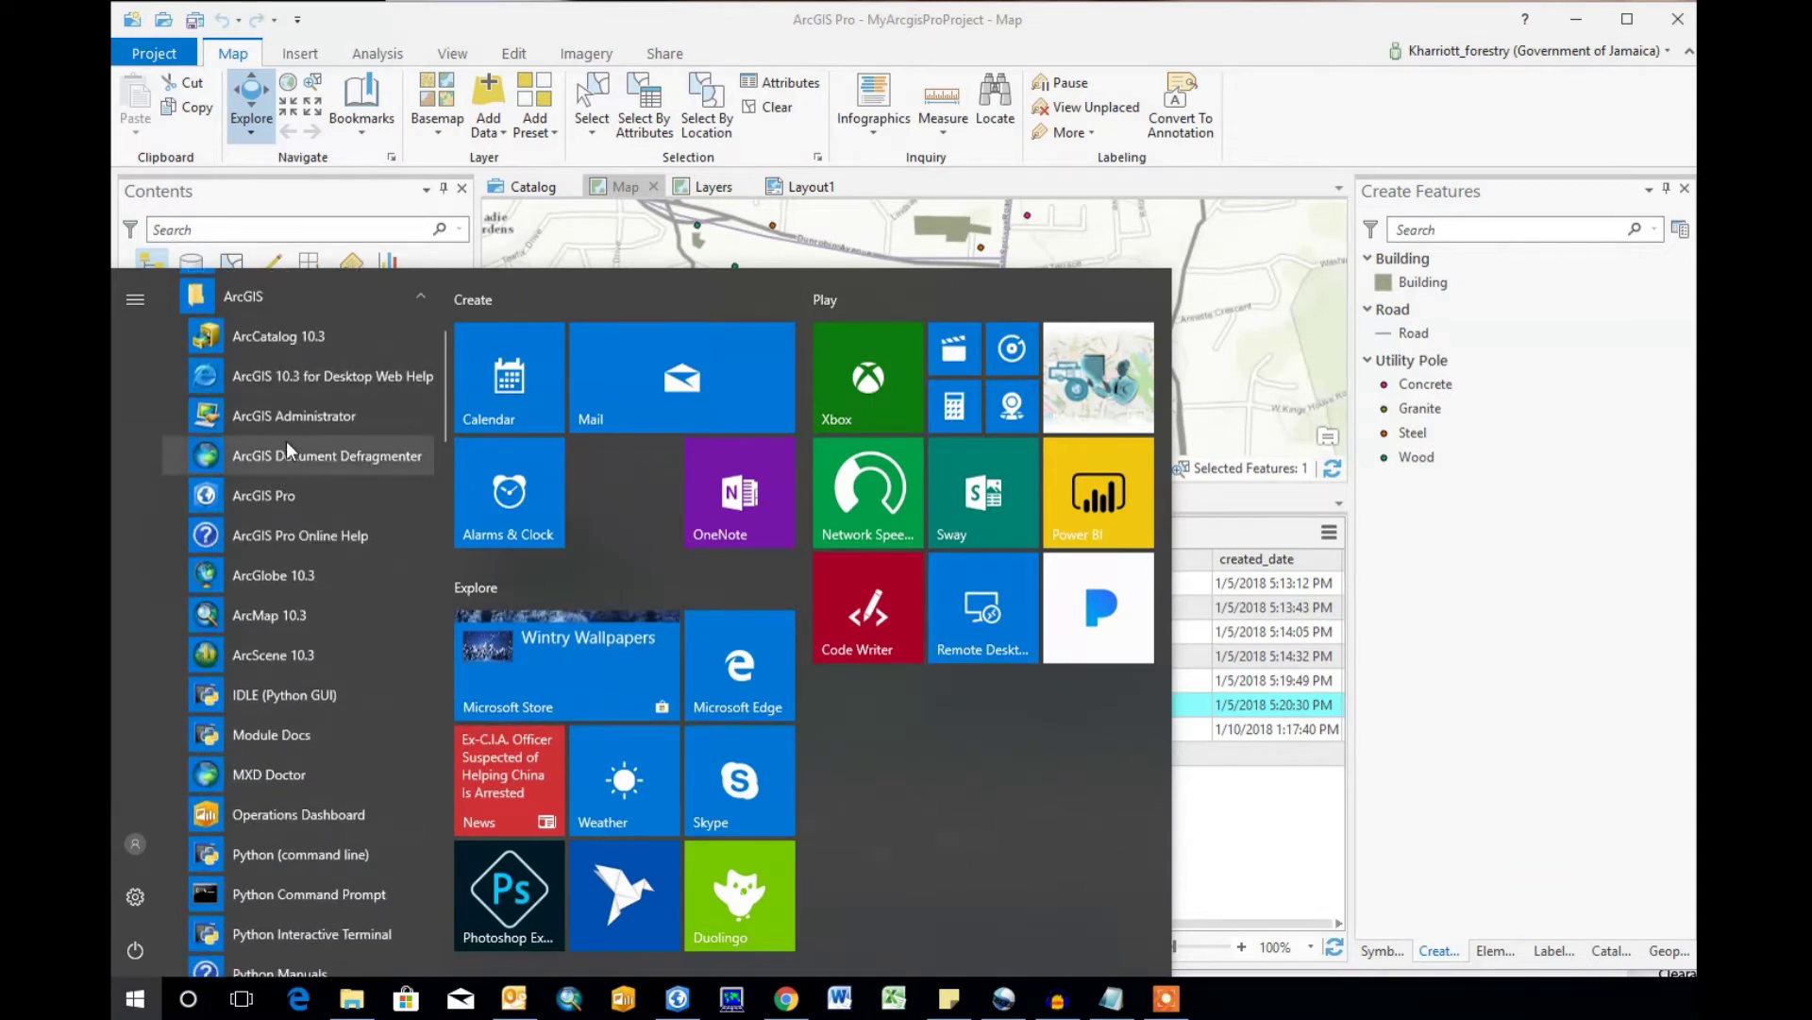
pyautogui.scroll(-1, 286, 450)
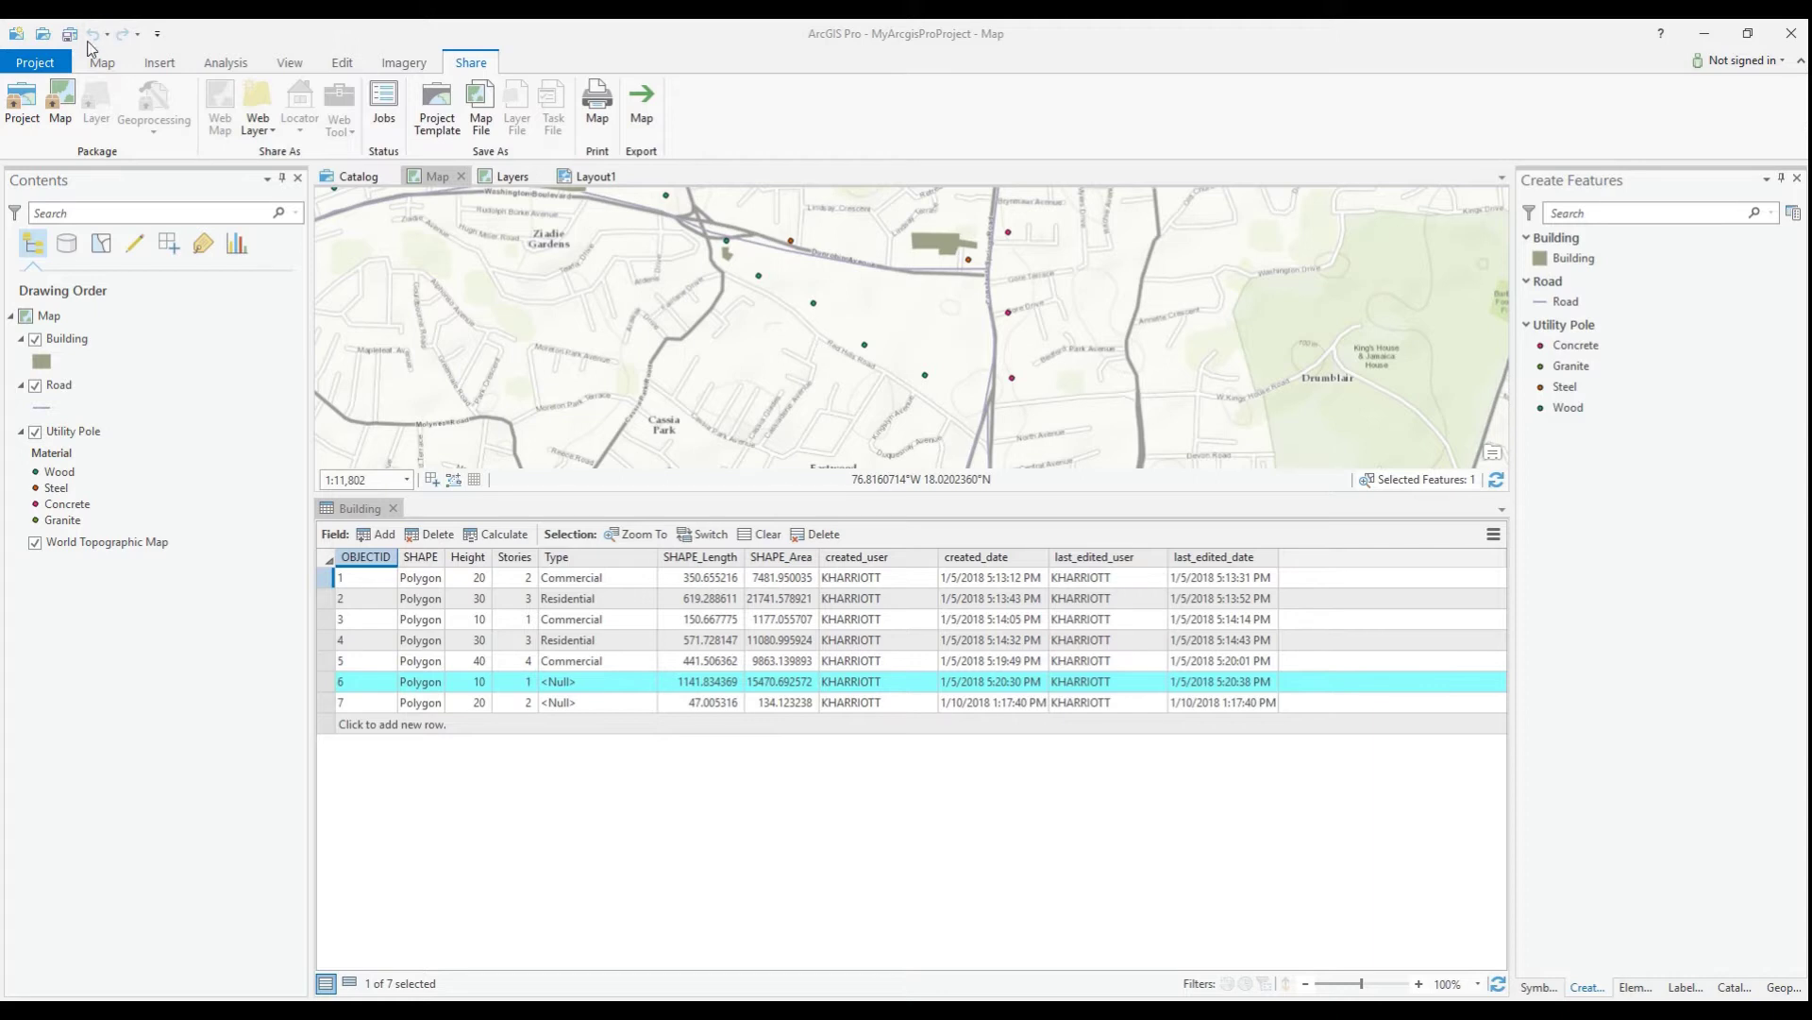
# Review the licence and extension details on the ArcGIS Pro project page.
pyautogui.click(36, 62)
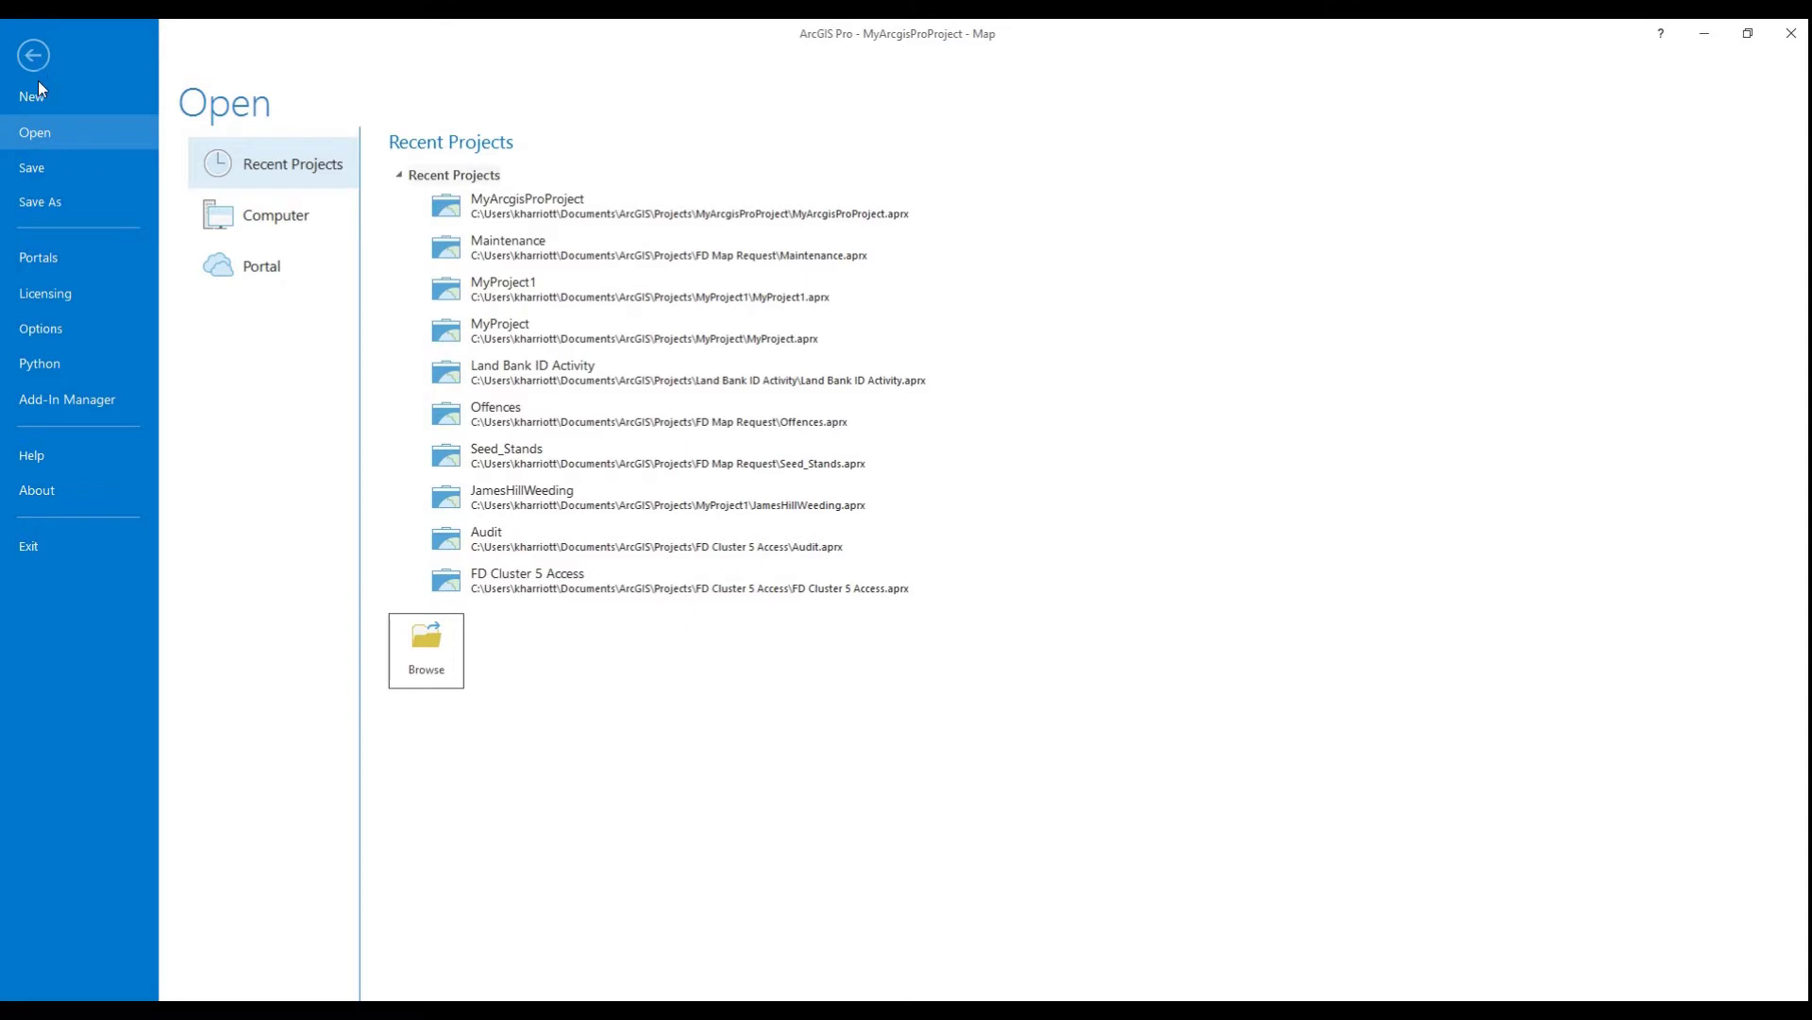
pyautogui.click(59, 293)
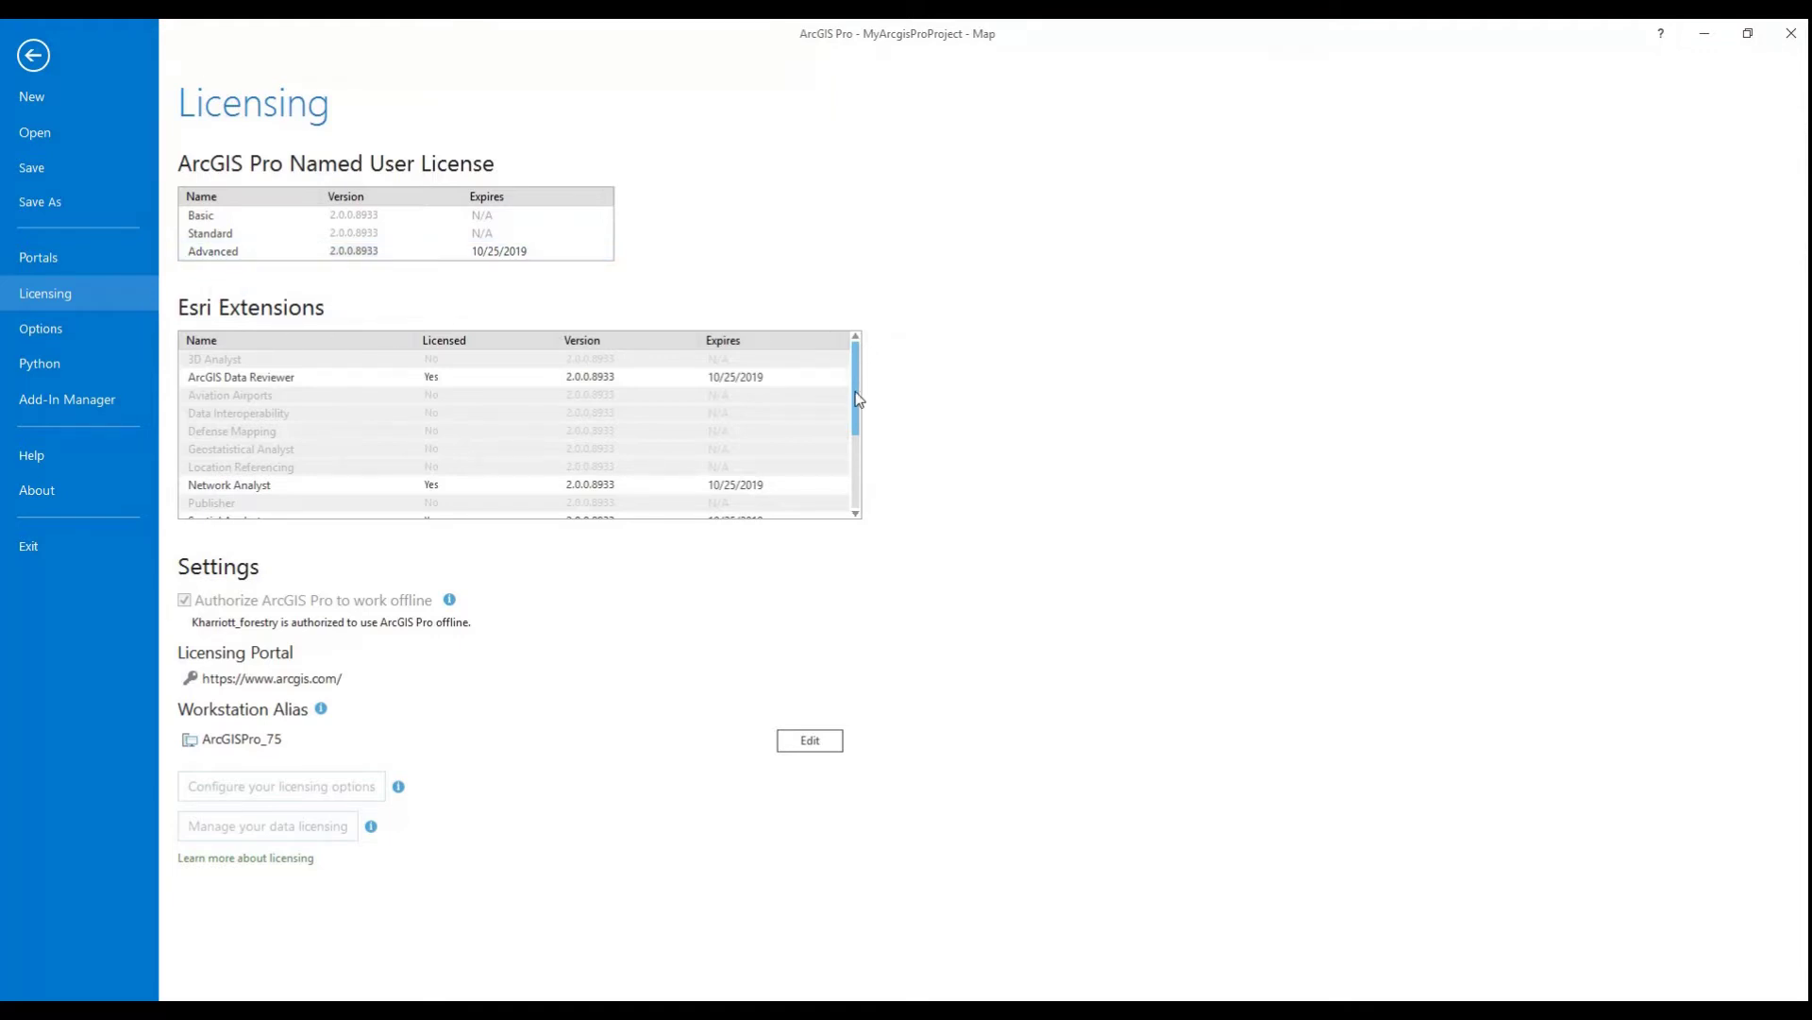
pyautogui.moveTo(858, 398); pyautogui.dragTo(858, 480)
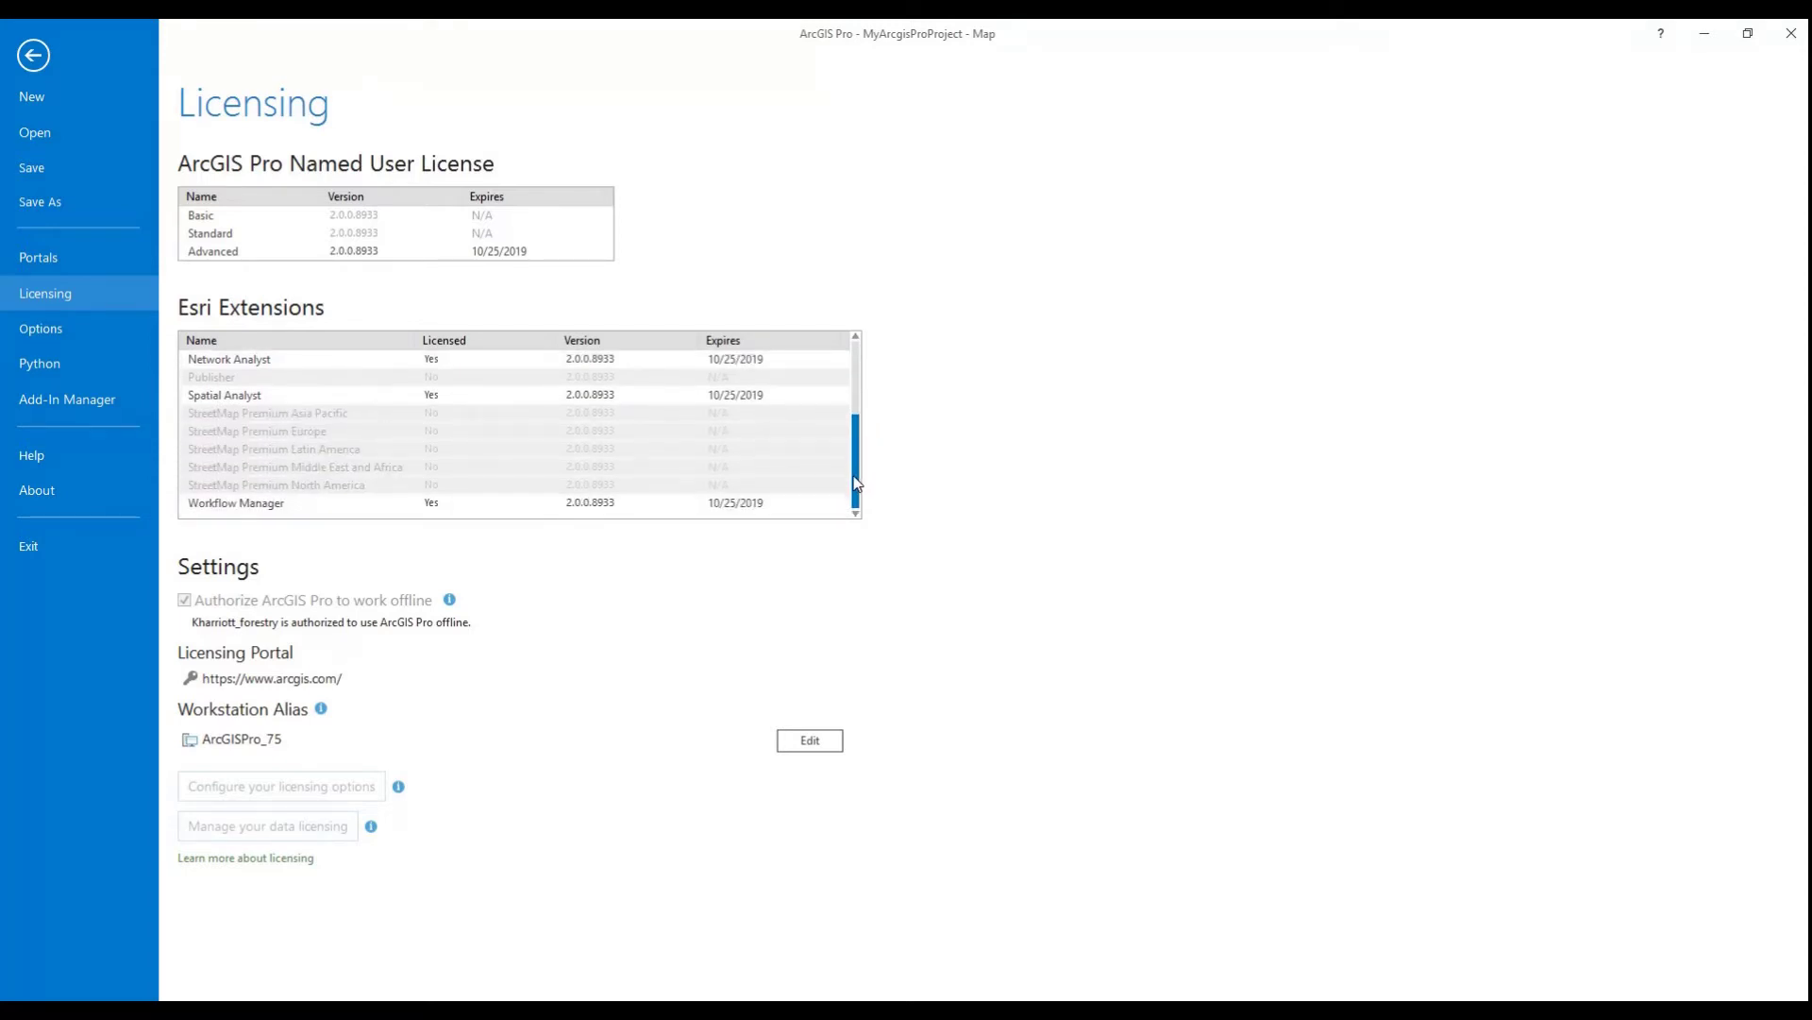
pyautogui.moveTo(858, 481); pyautogui.dragTo(858, 398)
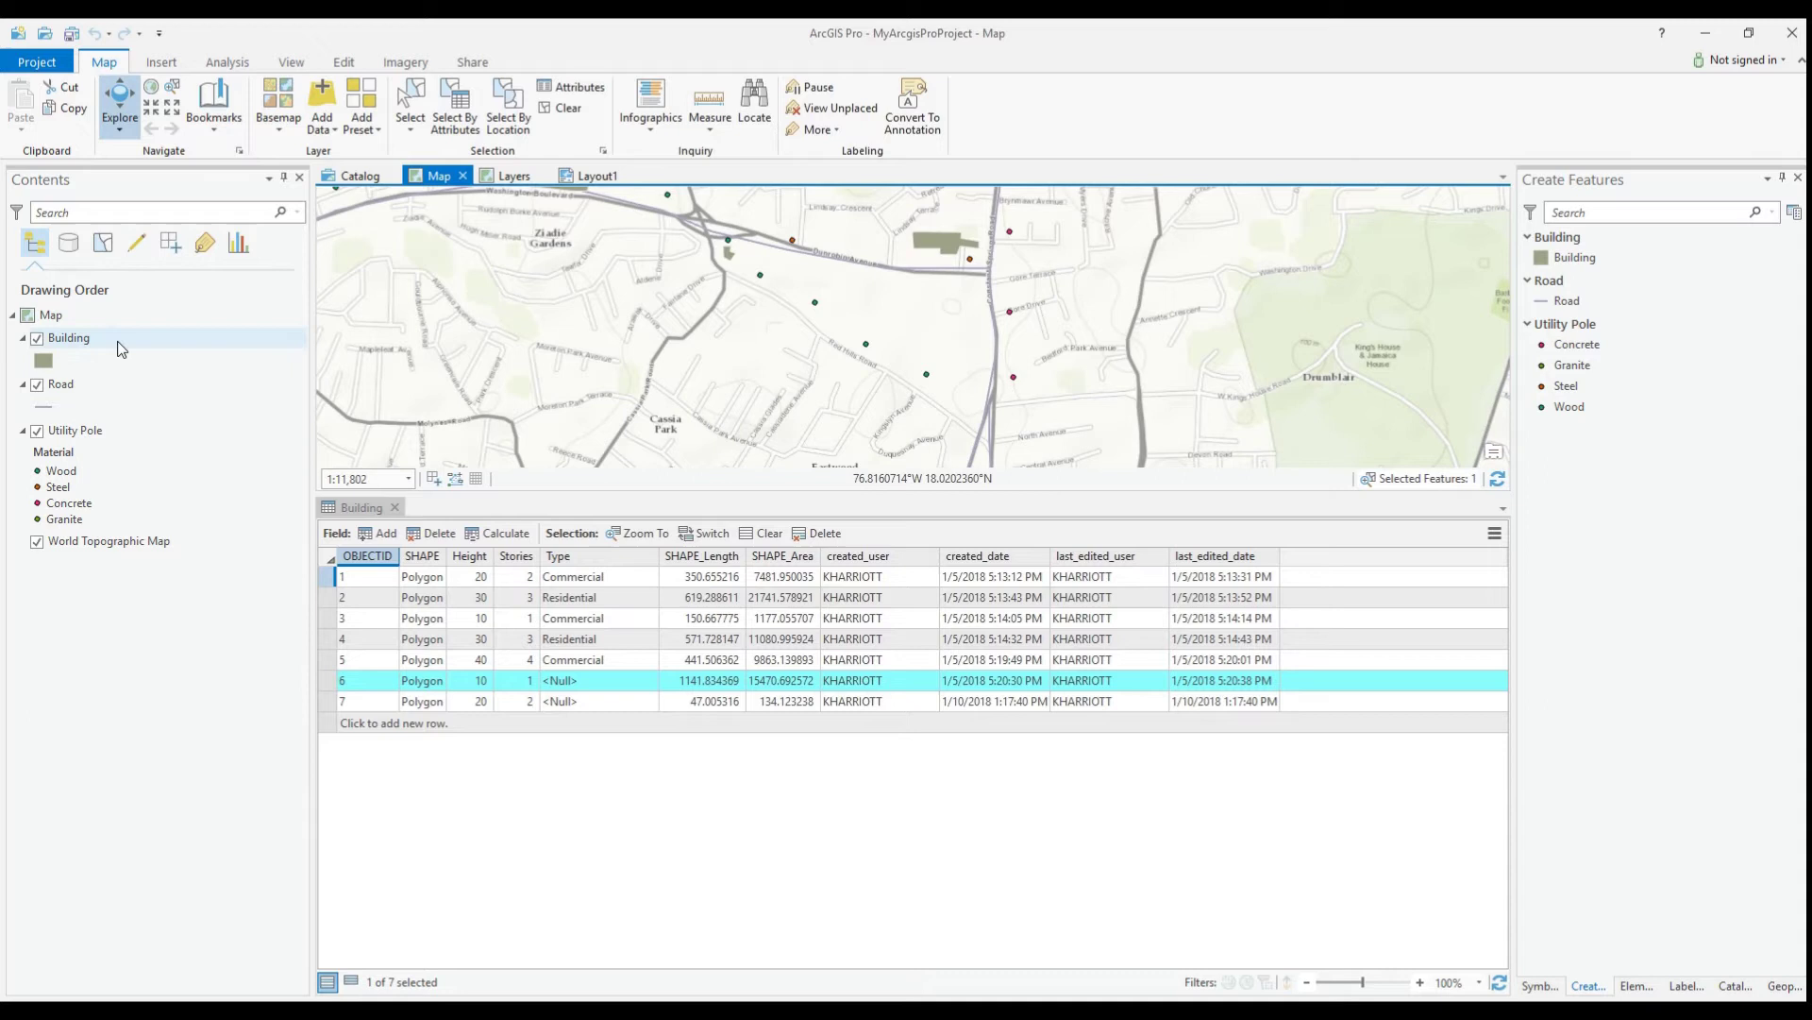
# Import Collector Map.mxd as the new Layers1 map and close the Building attribute table.
pyautogui.click(162, 63)
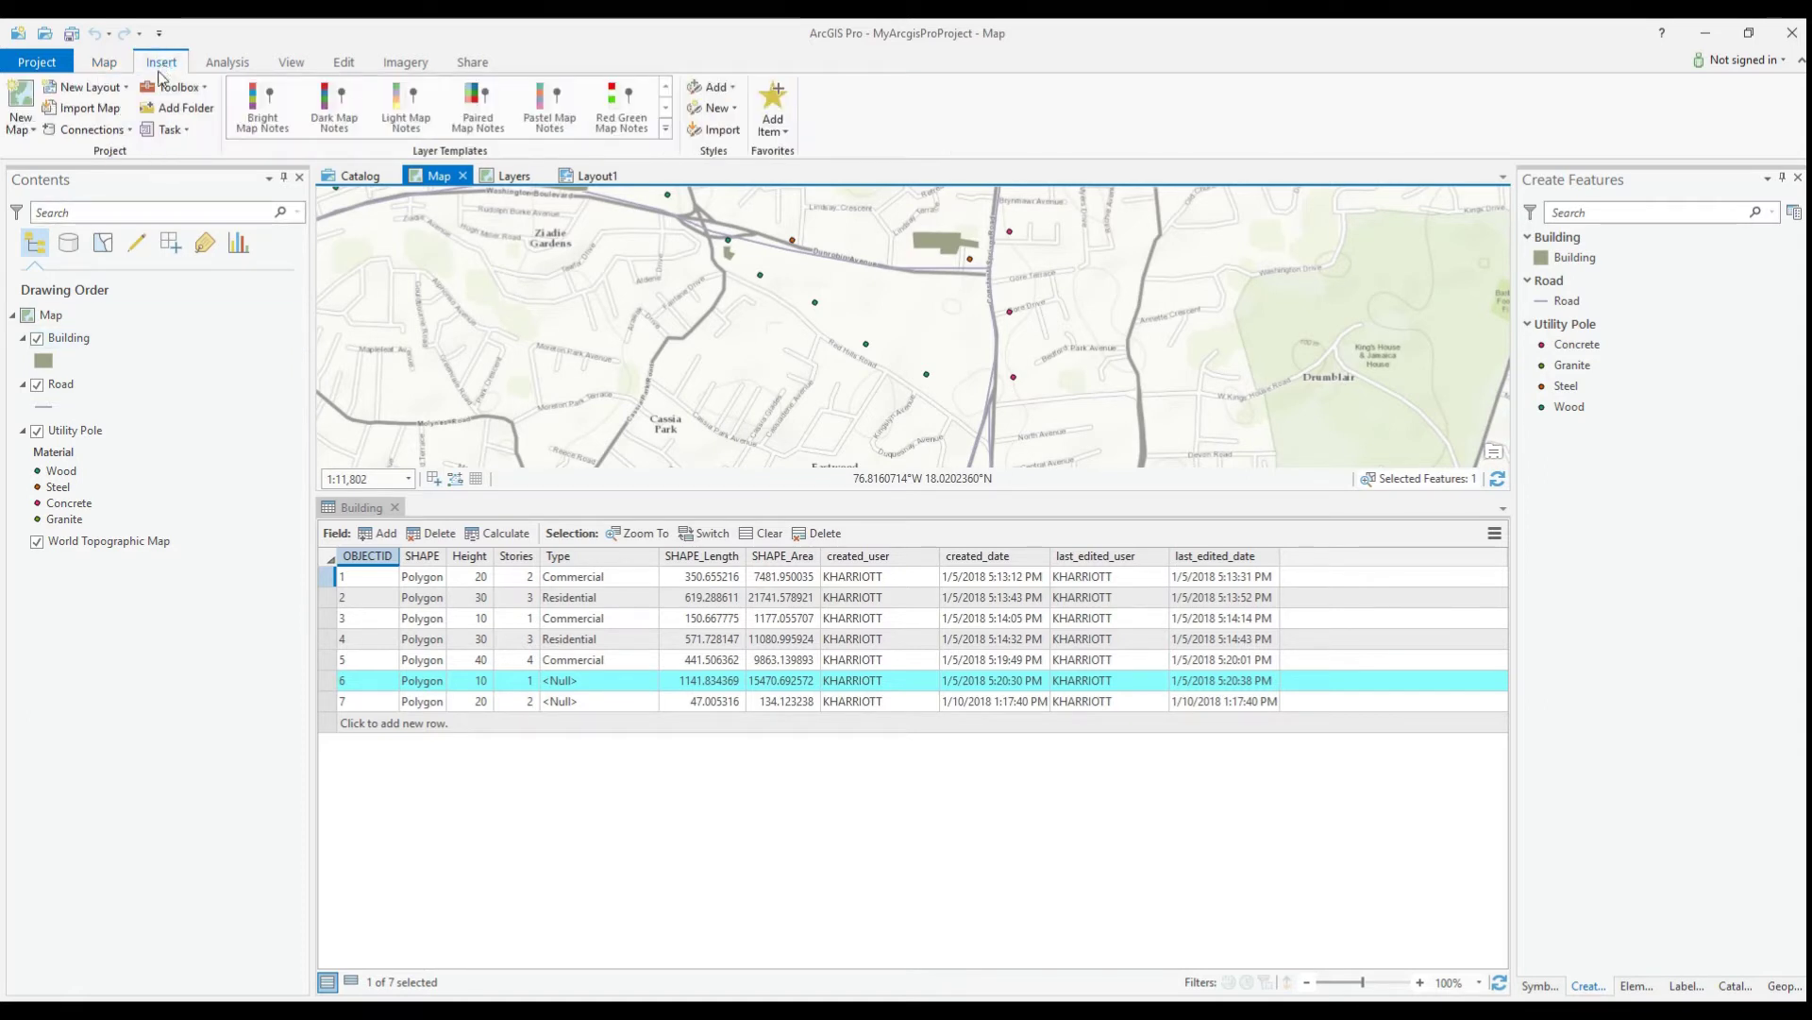
pyautogui.click(110, 106)
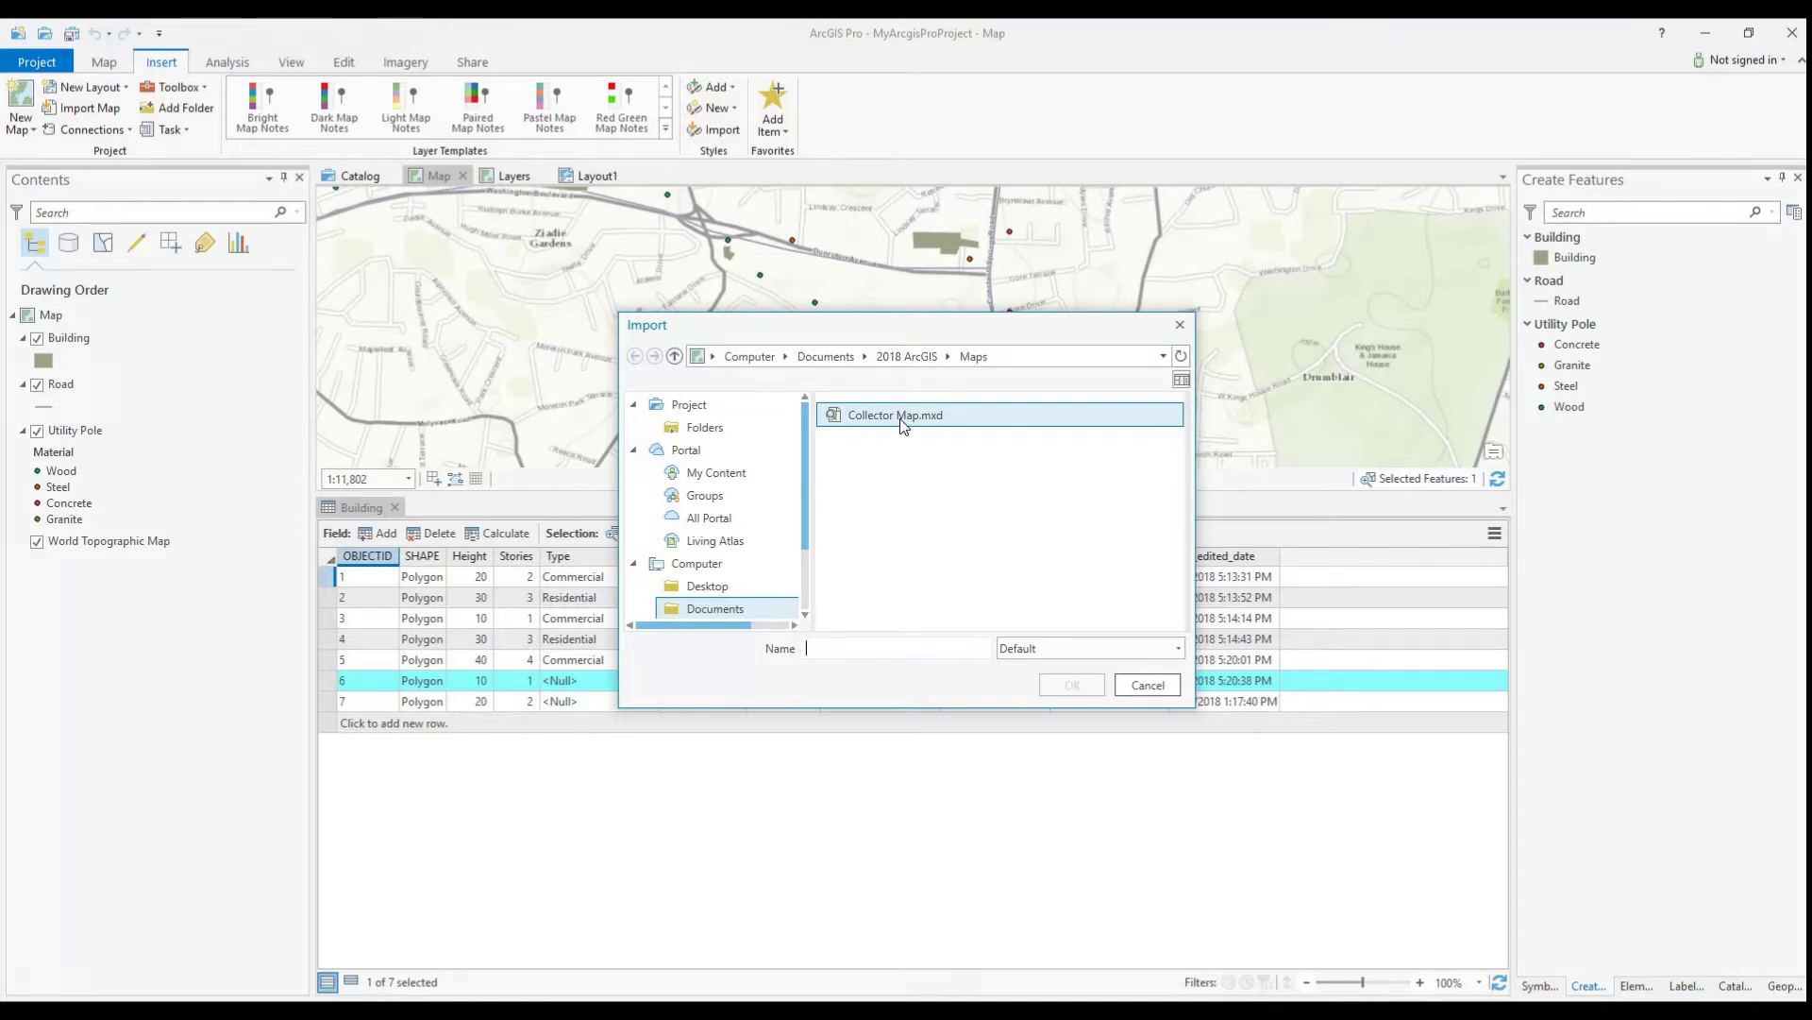
pyautogui.click(901, 420)
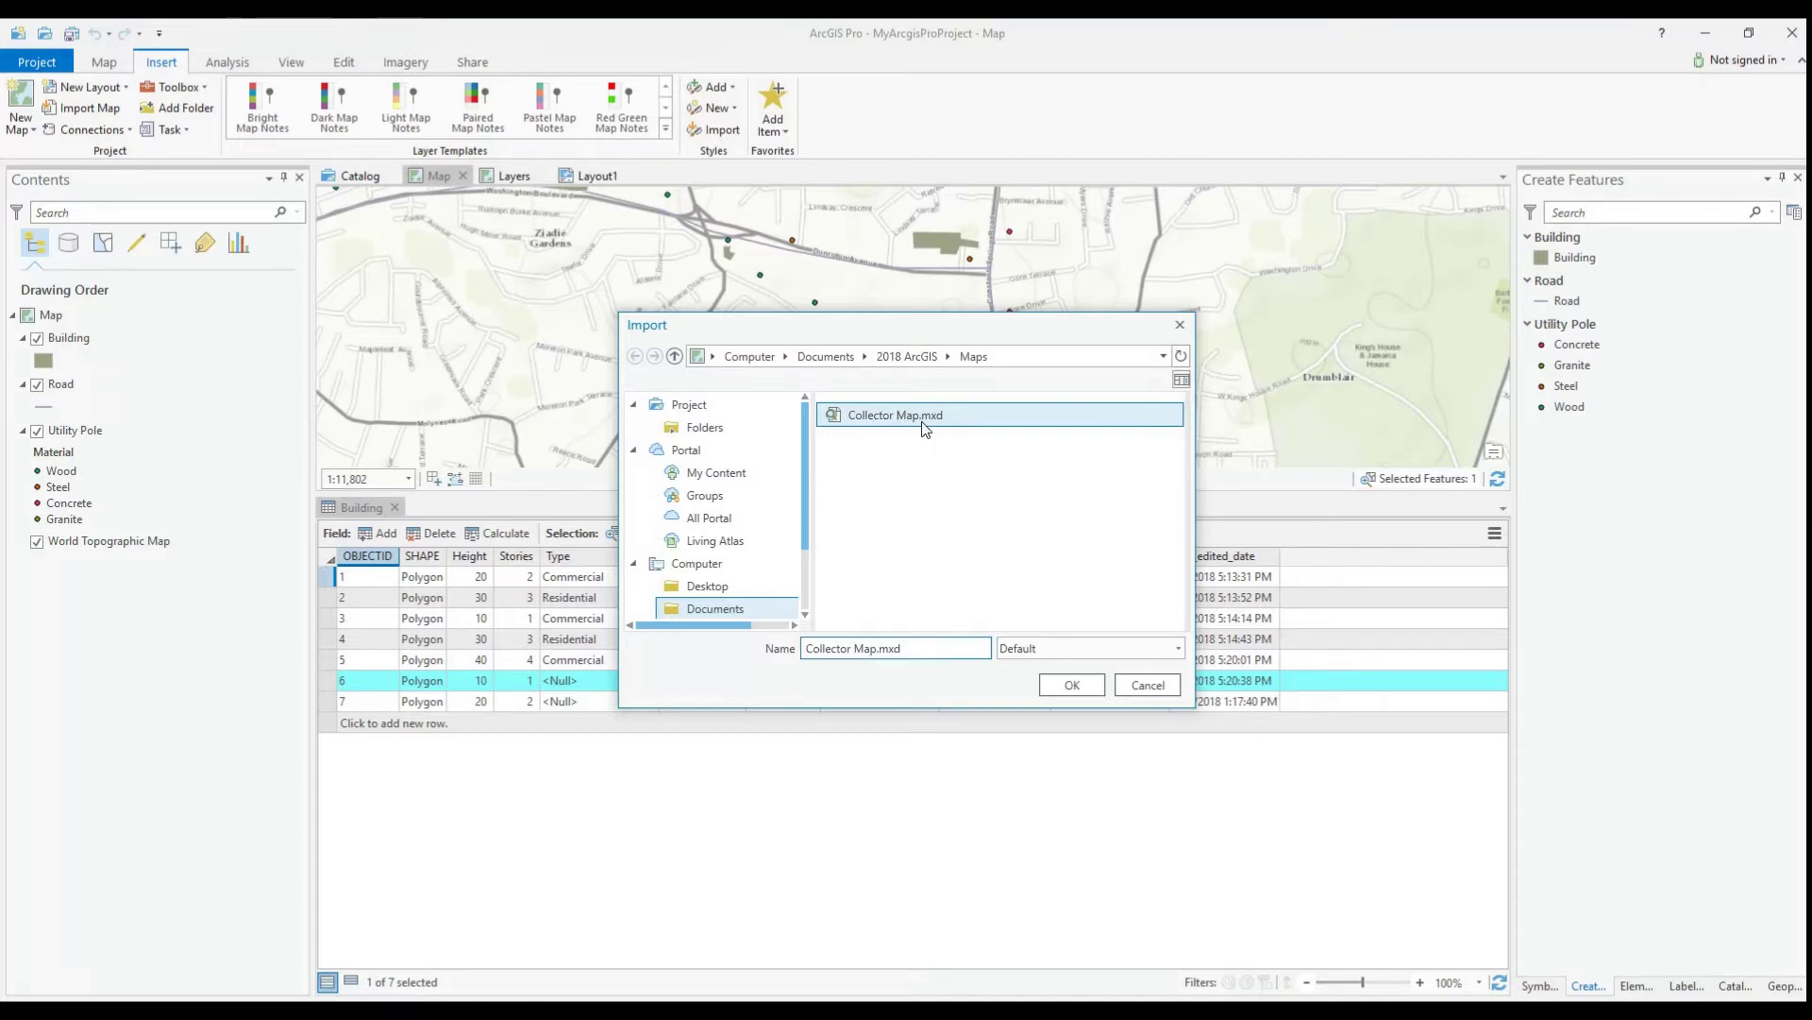
pyautogui.click(1062, 686)
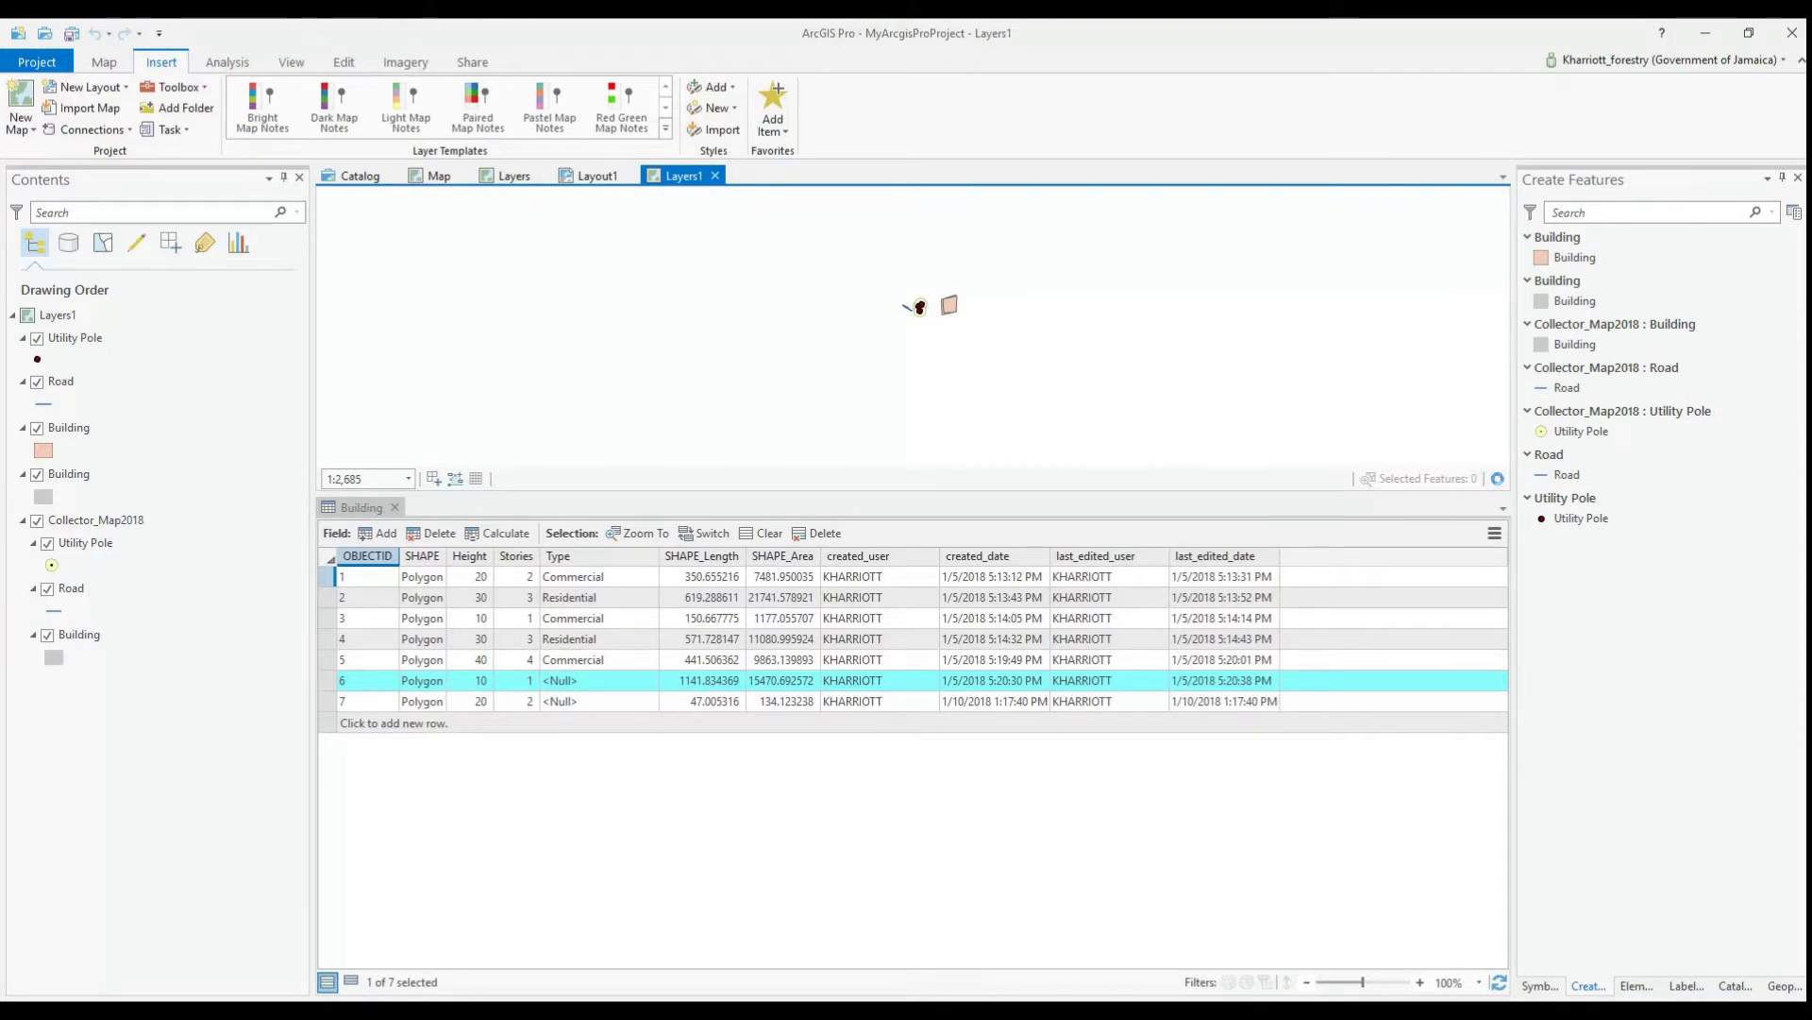
pyautogui.click(395, 509)
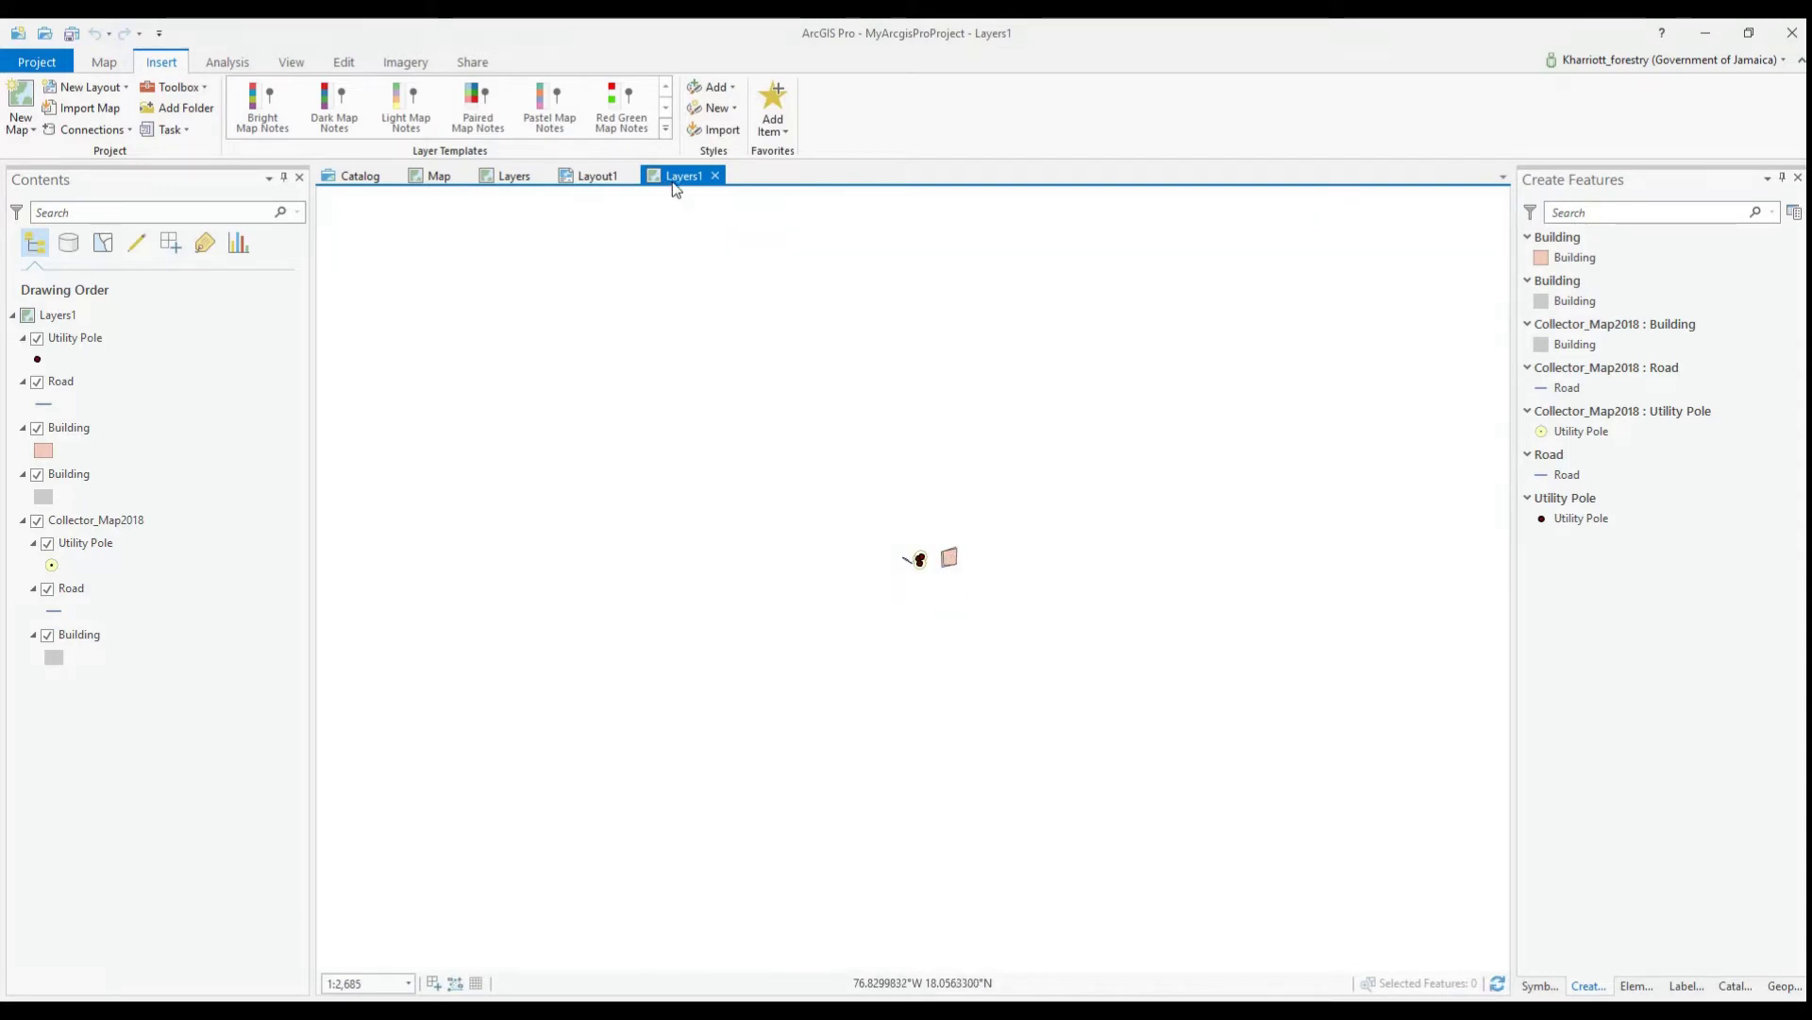
# From the Layout1 page, import Collector Map.mxd as a layout file.
pyautogui.click(587, 177)
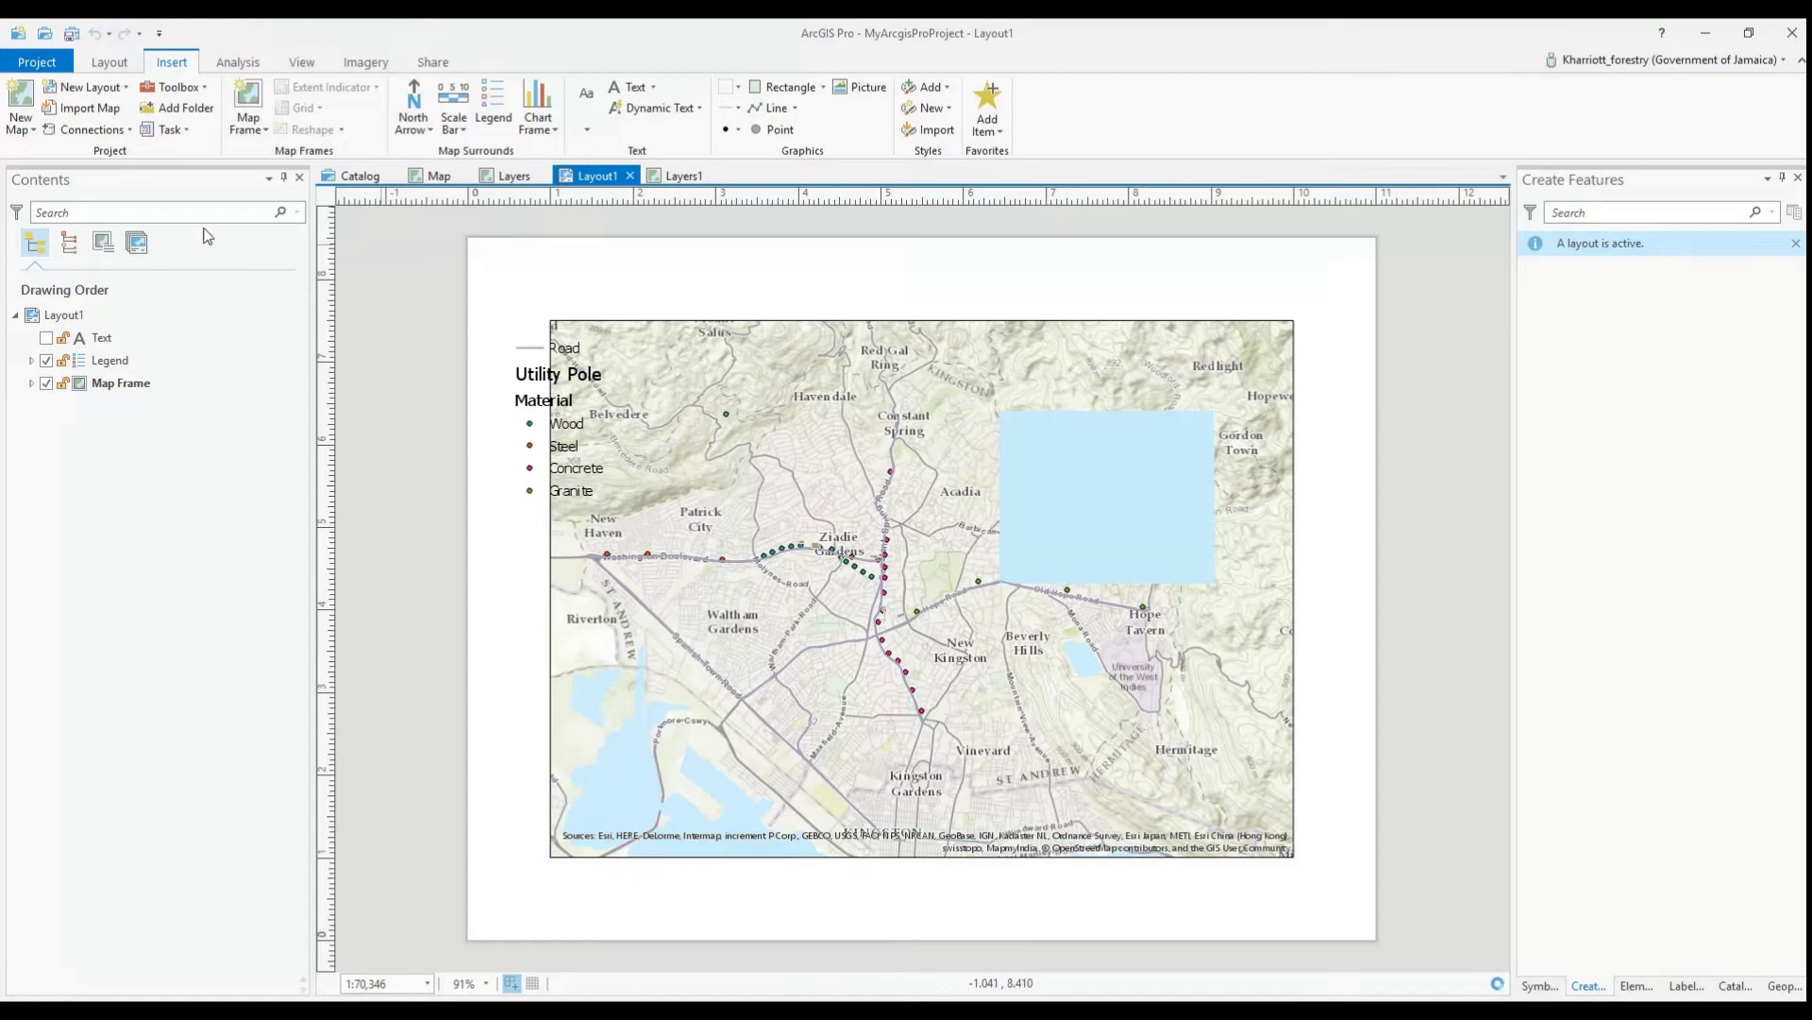
pyautogui.click(85, 92)
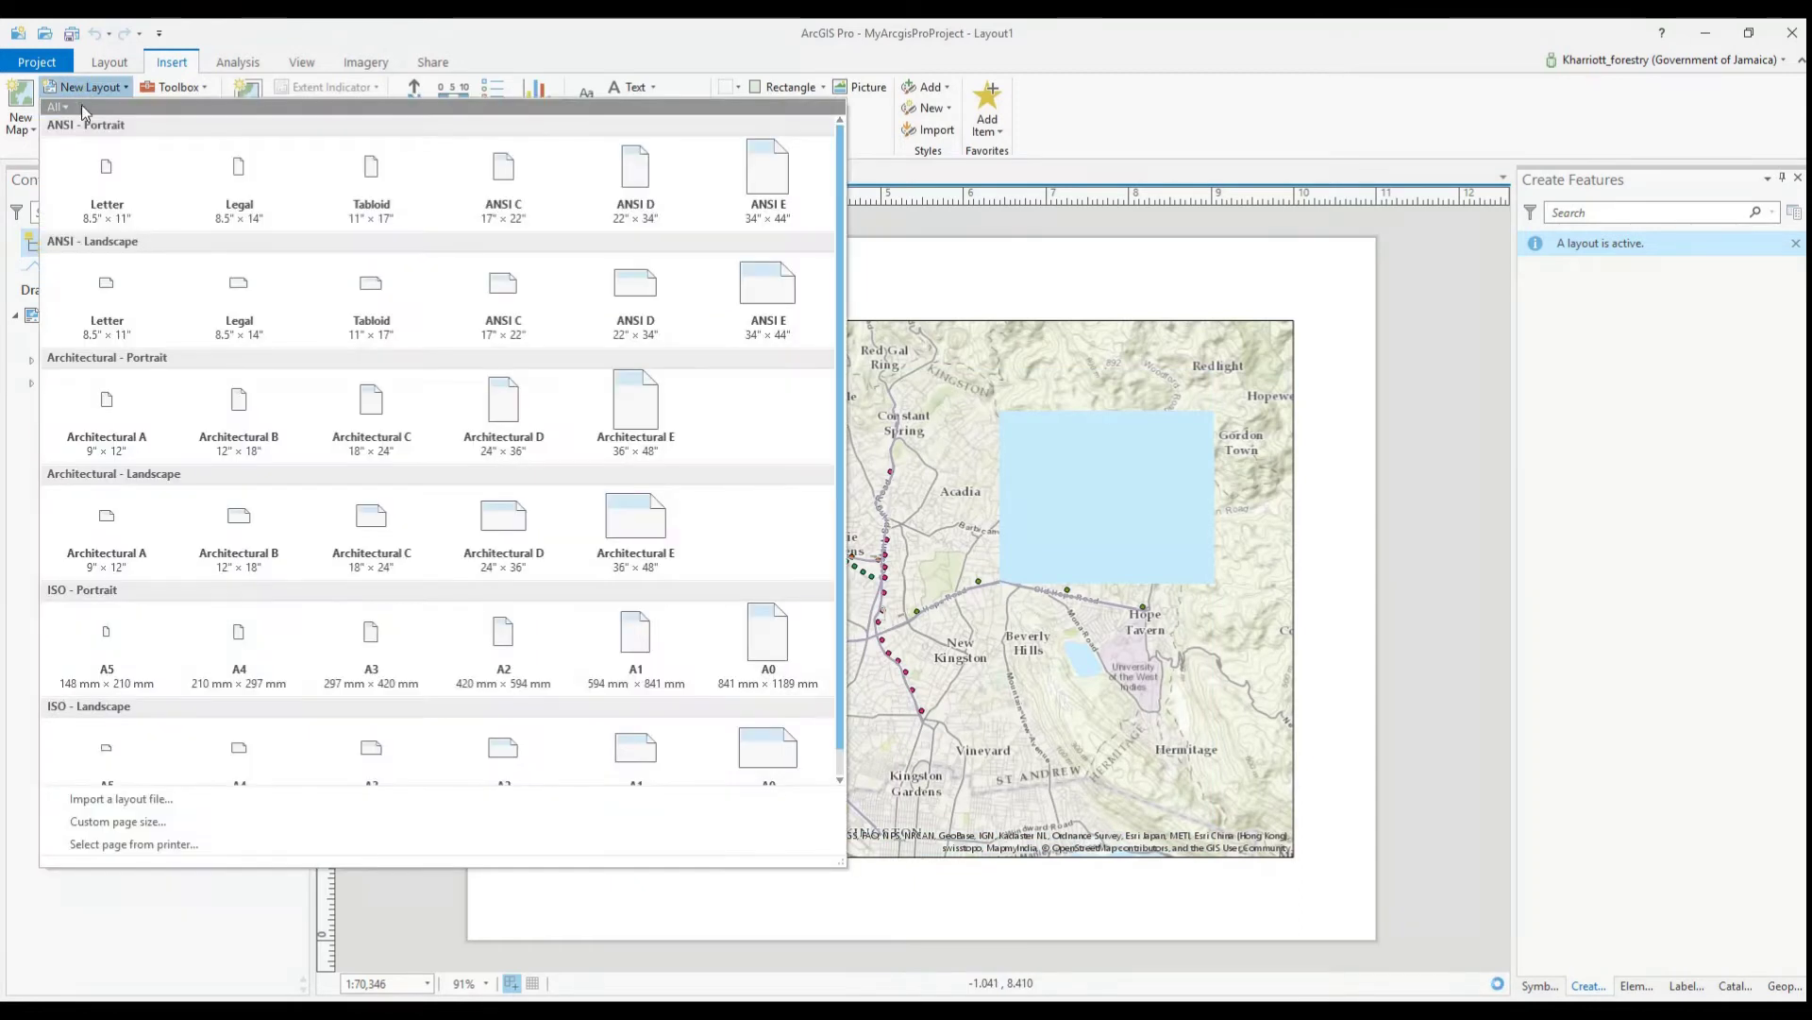
pyautogui.click(110, 802)
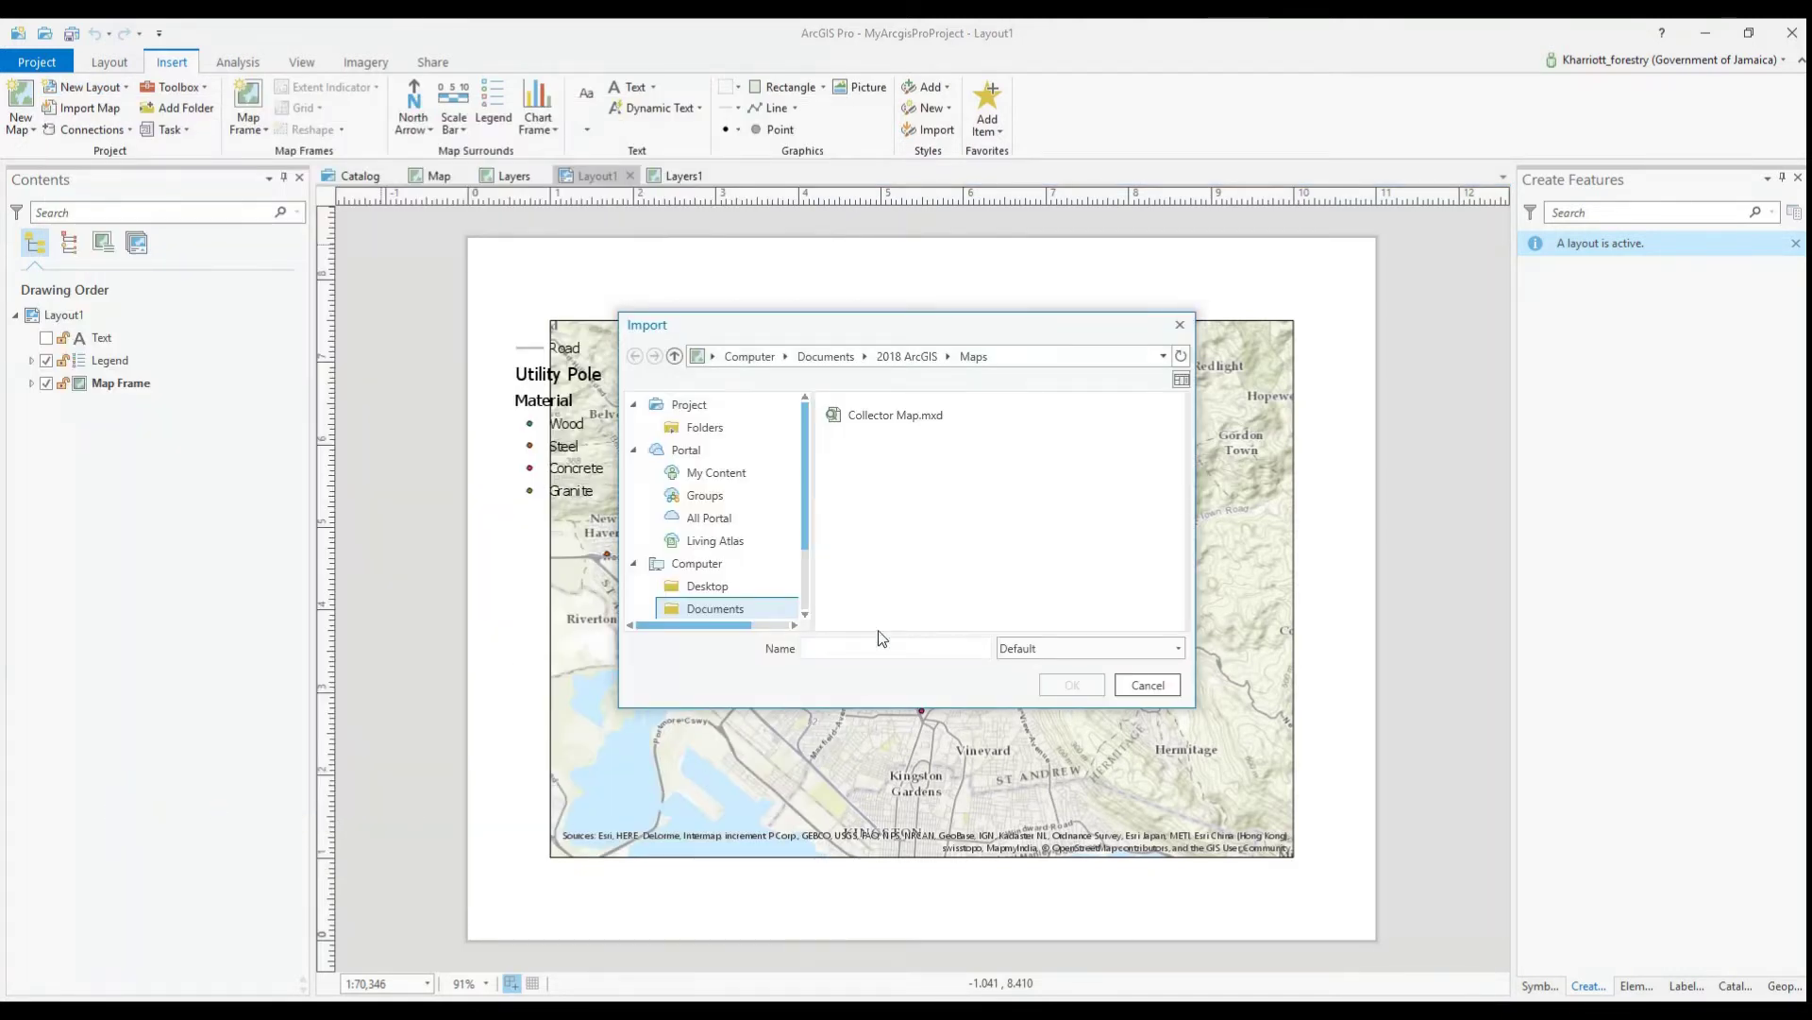
pyautogui.click(869, 415)
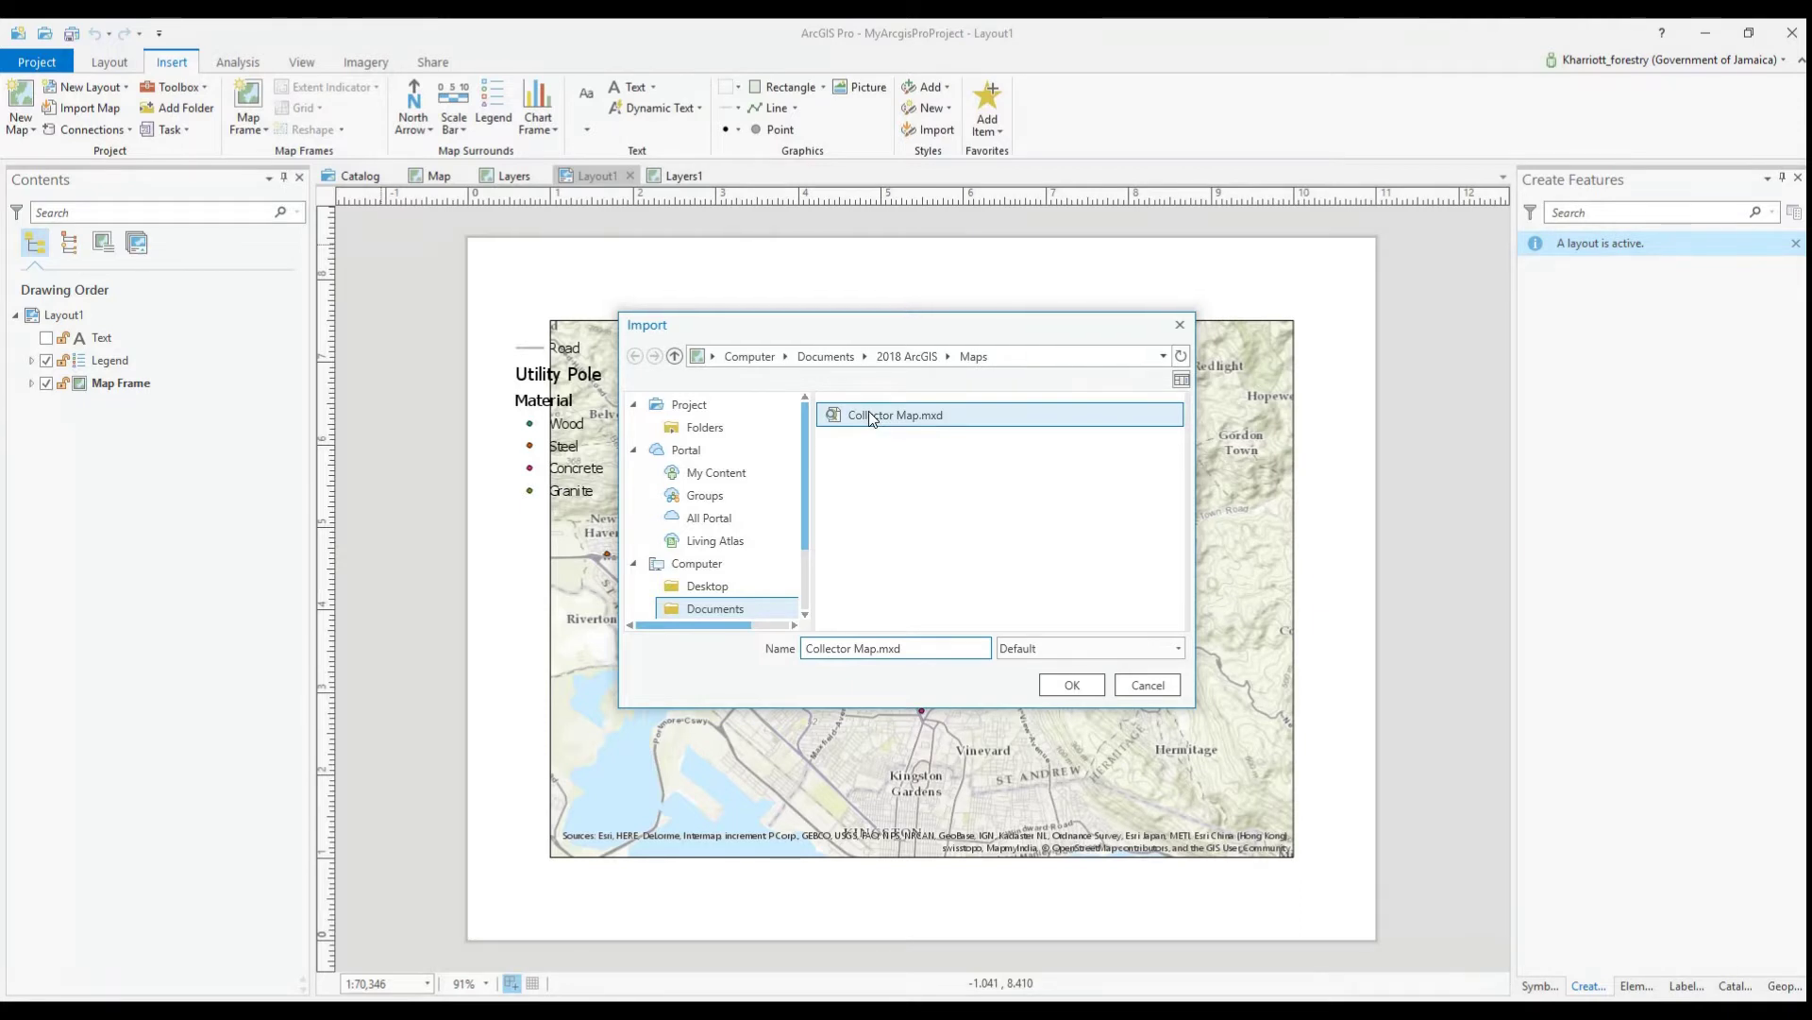
pyautogui.doubleClick(869, 415)
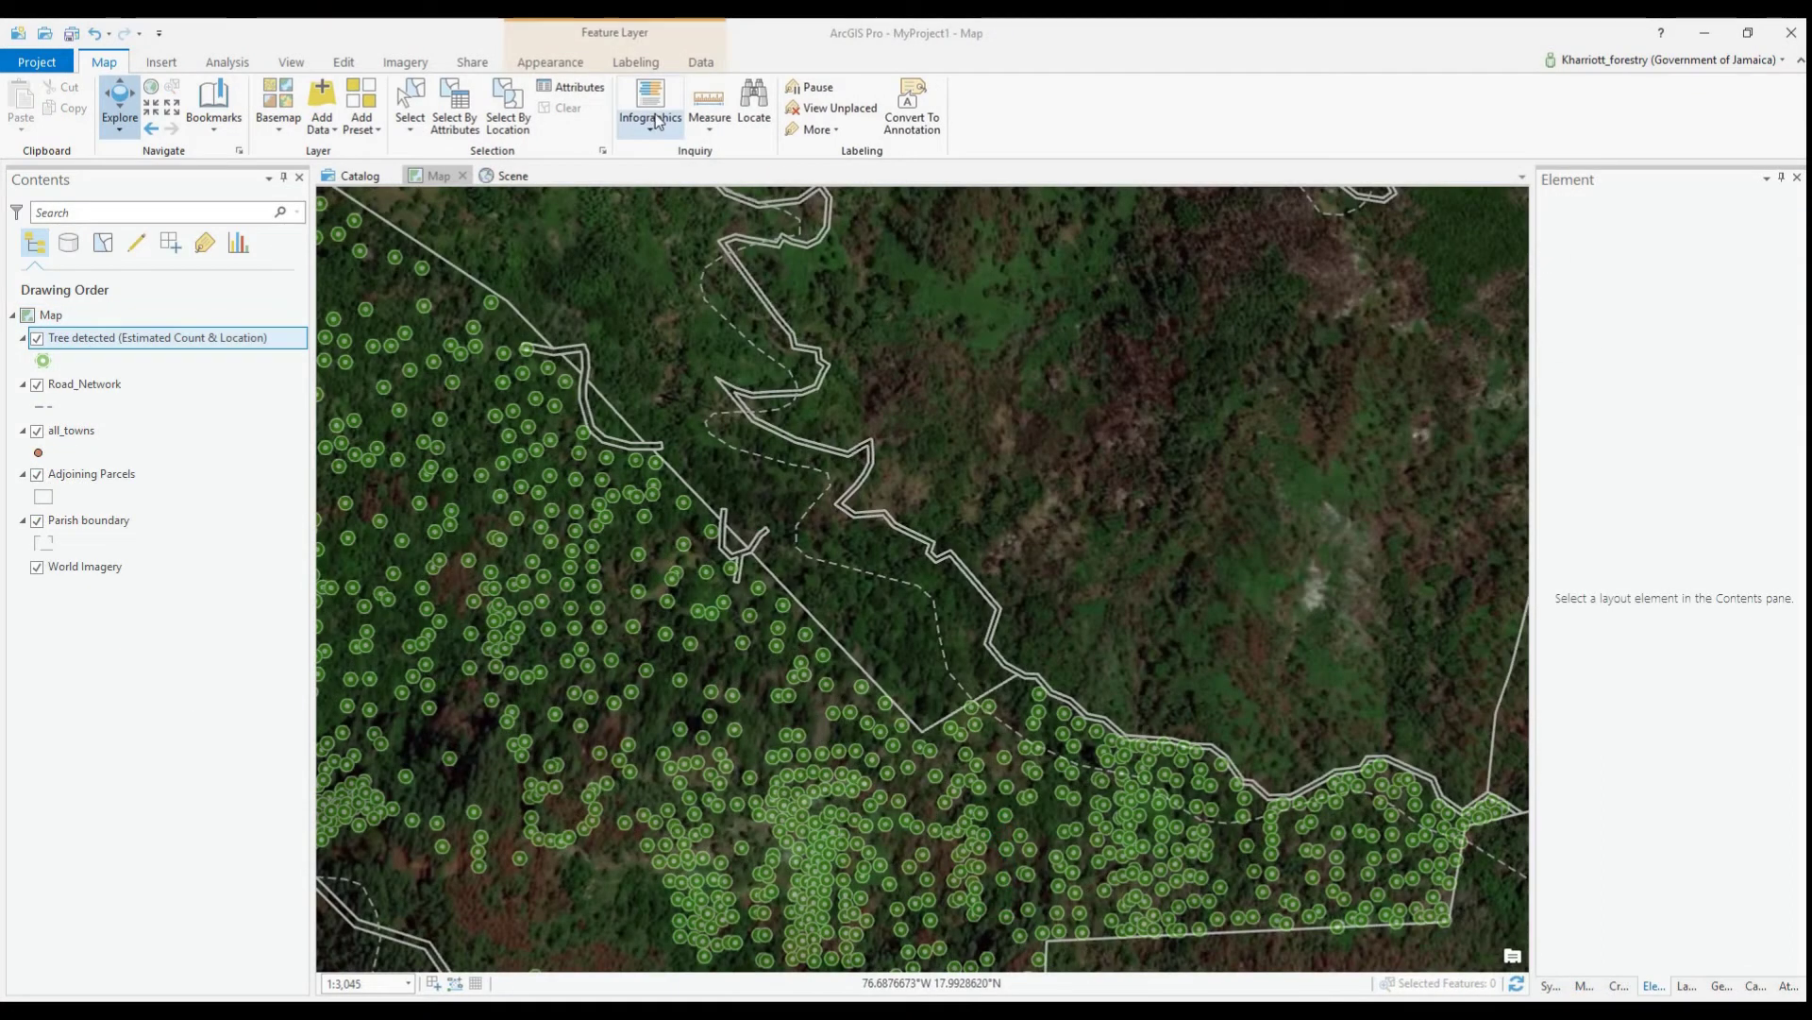
# Tilt and pan the Tree scene, dock it beside the 2D map, and inspect a detected tree.
pyautogui.click(501, 183)
pyautogui.scroll(-3, 676, 575)
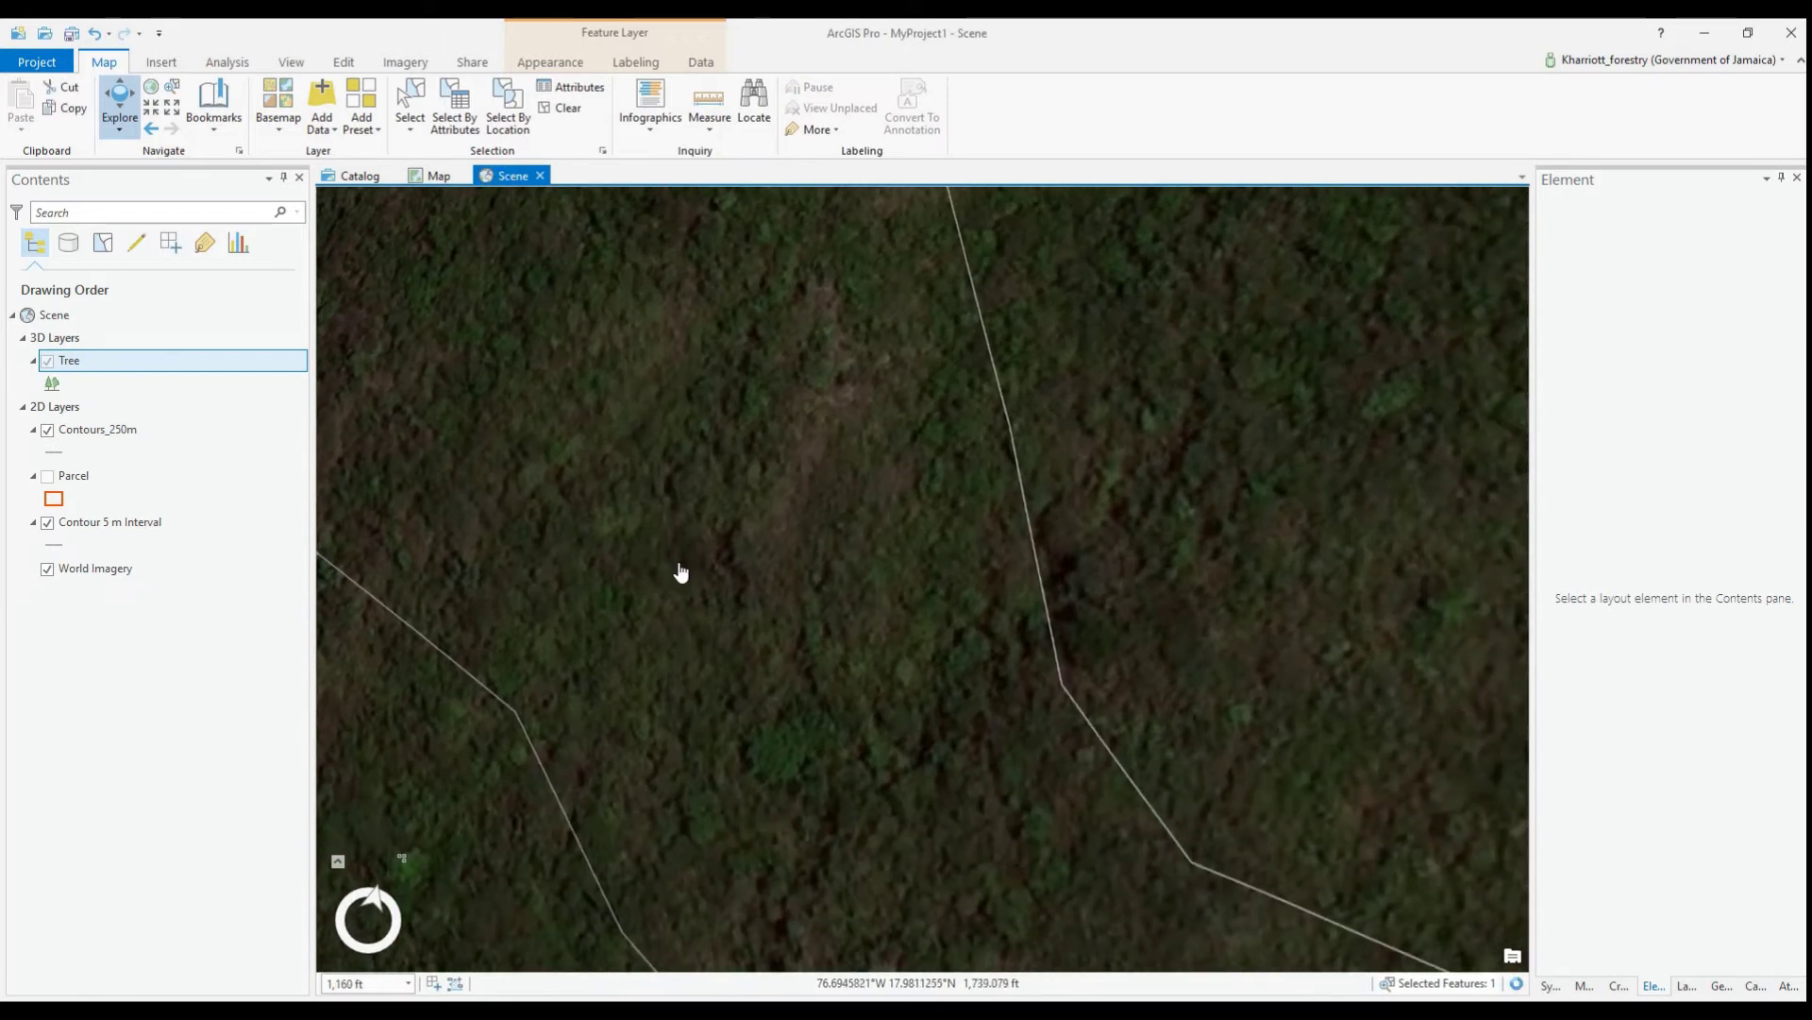
pyautogui.moveTo(645, 627); pyautogui.dragTo(680, 371)
pyautogui.scroll(3, 699, 473)
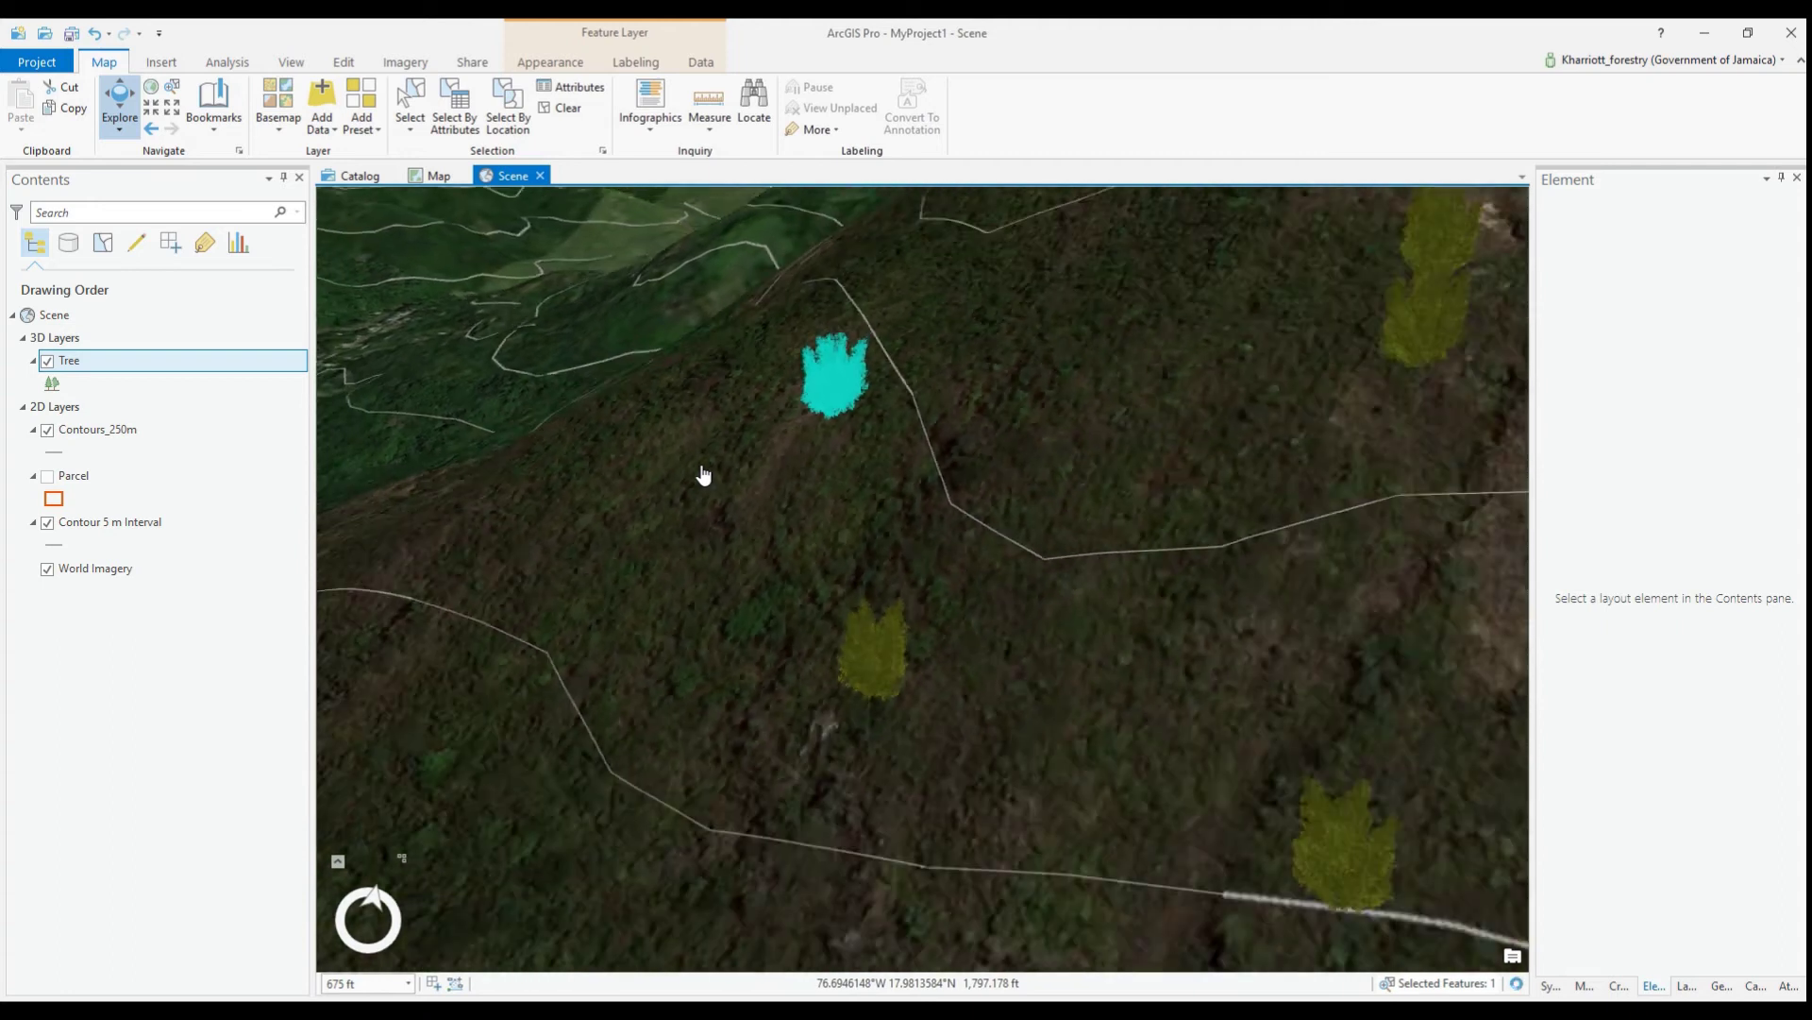
pyautogui.scroll(-3, 703, 474)
pyautogui.scroll(-3, 1029, 405)
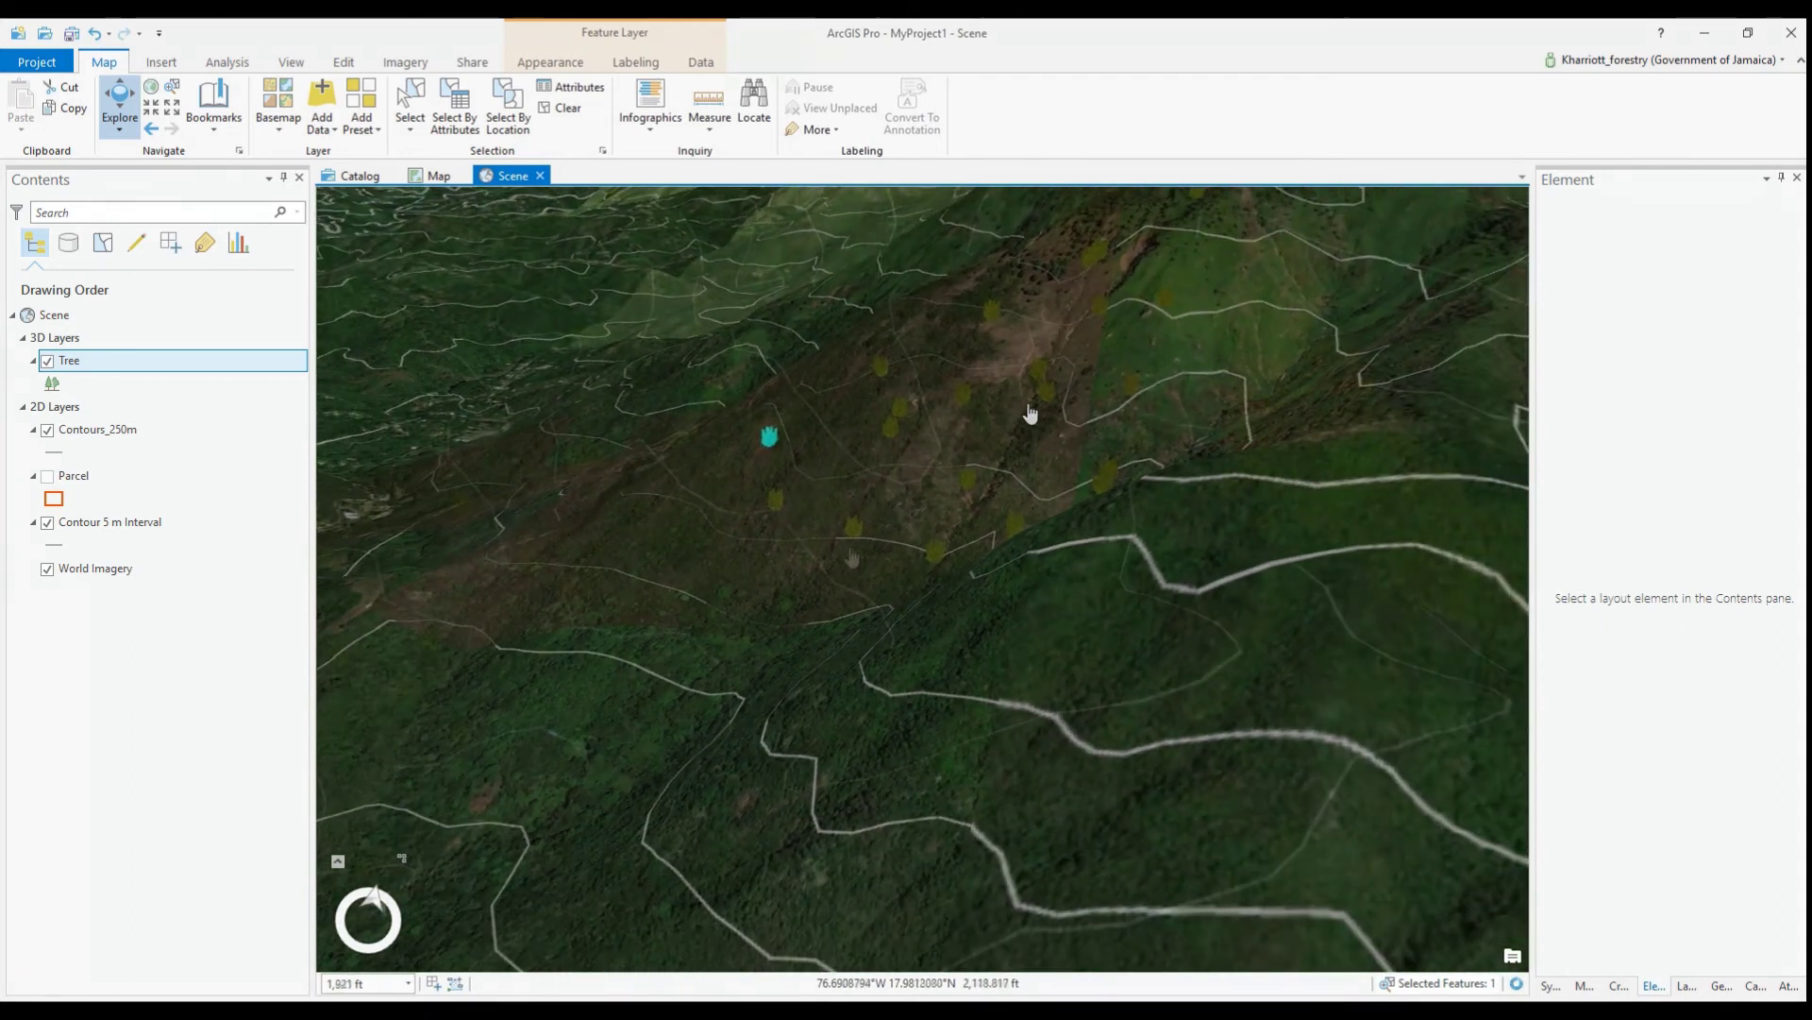
pyautogui.moveTo(781, 558); pyautogui.dragTo(1275, 494)
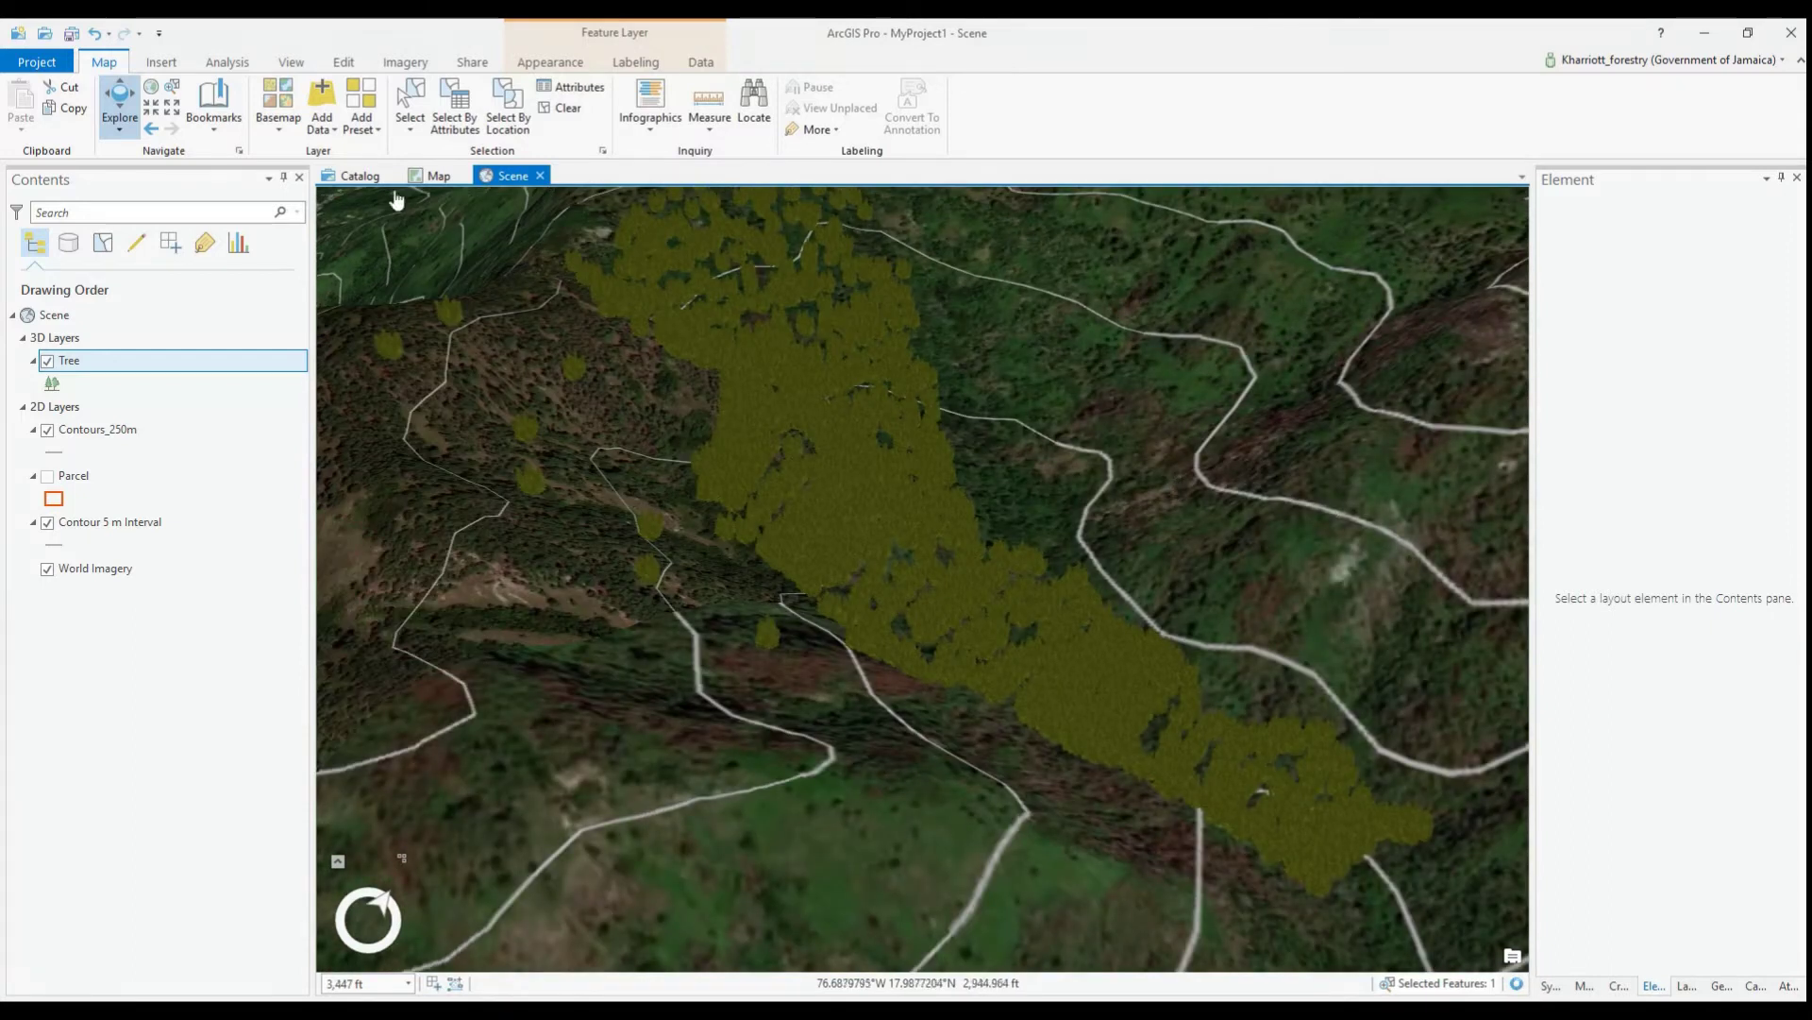
pyautogui.moveTo(496, 174); pyautogui.dragTo(954, 585)
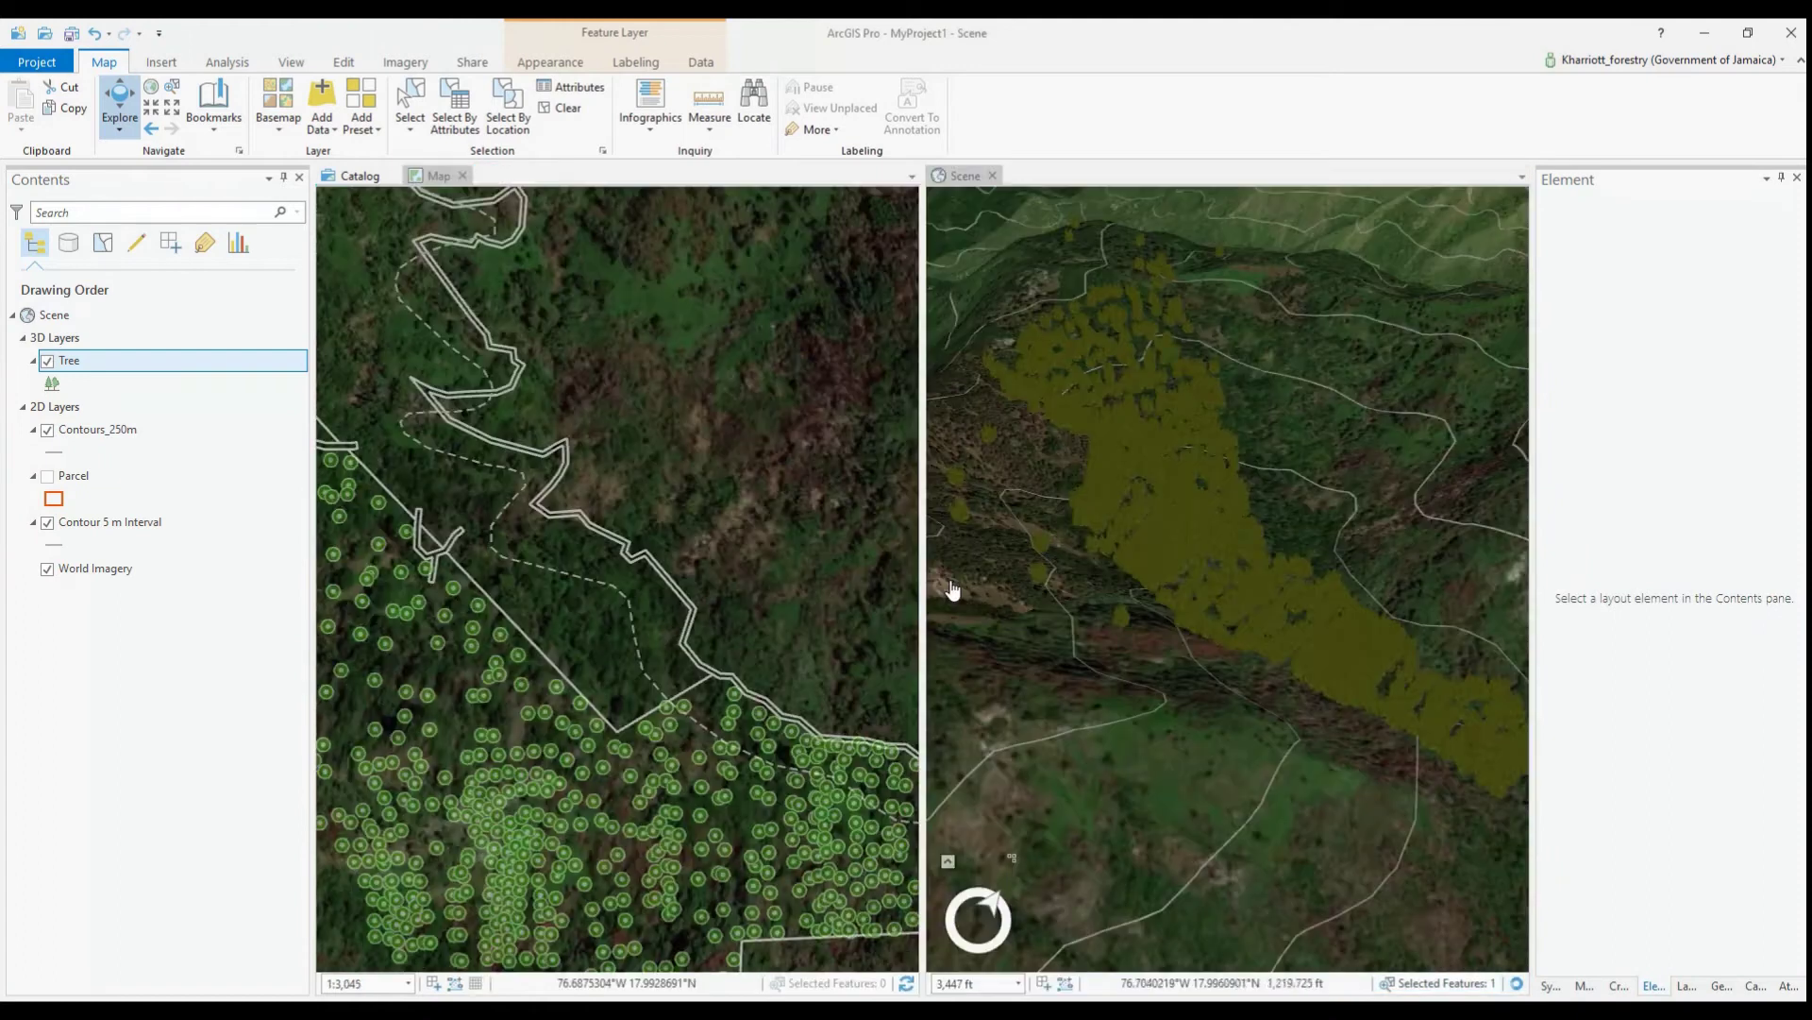
pyautogui.moveTo(740, 642); pyautogui.dragTo(619, 355)
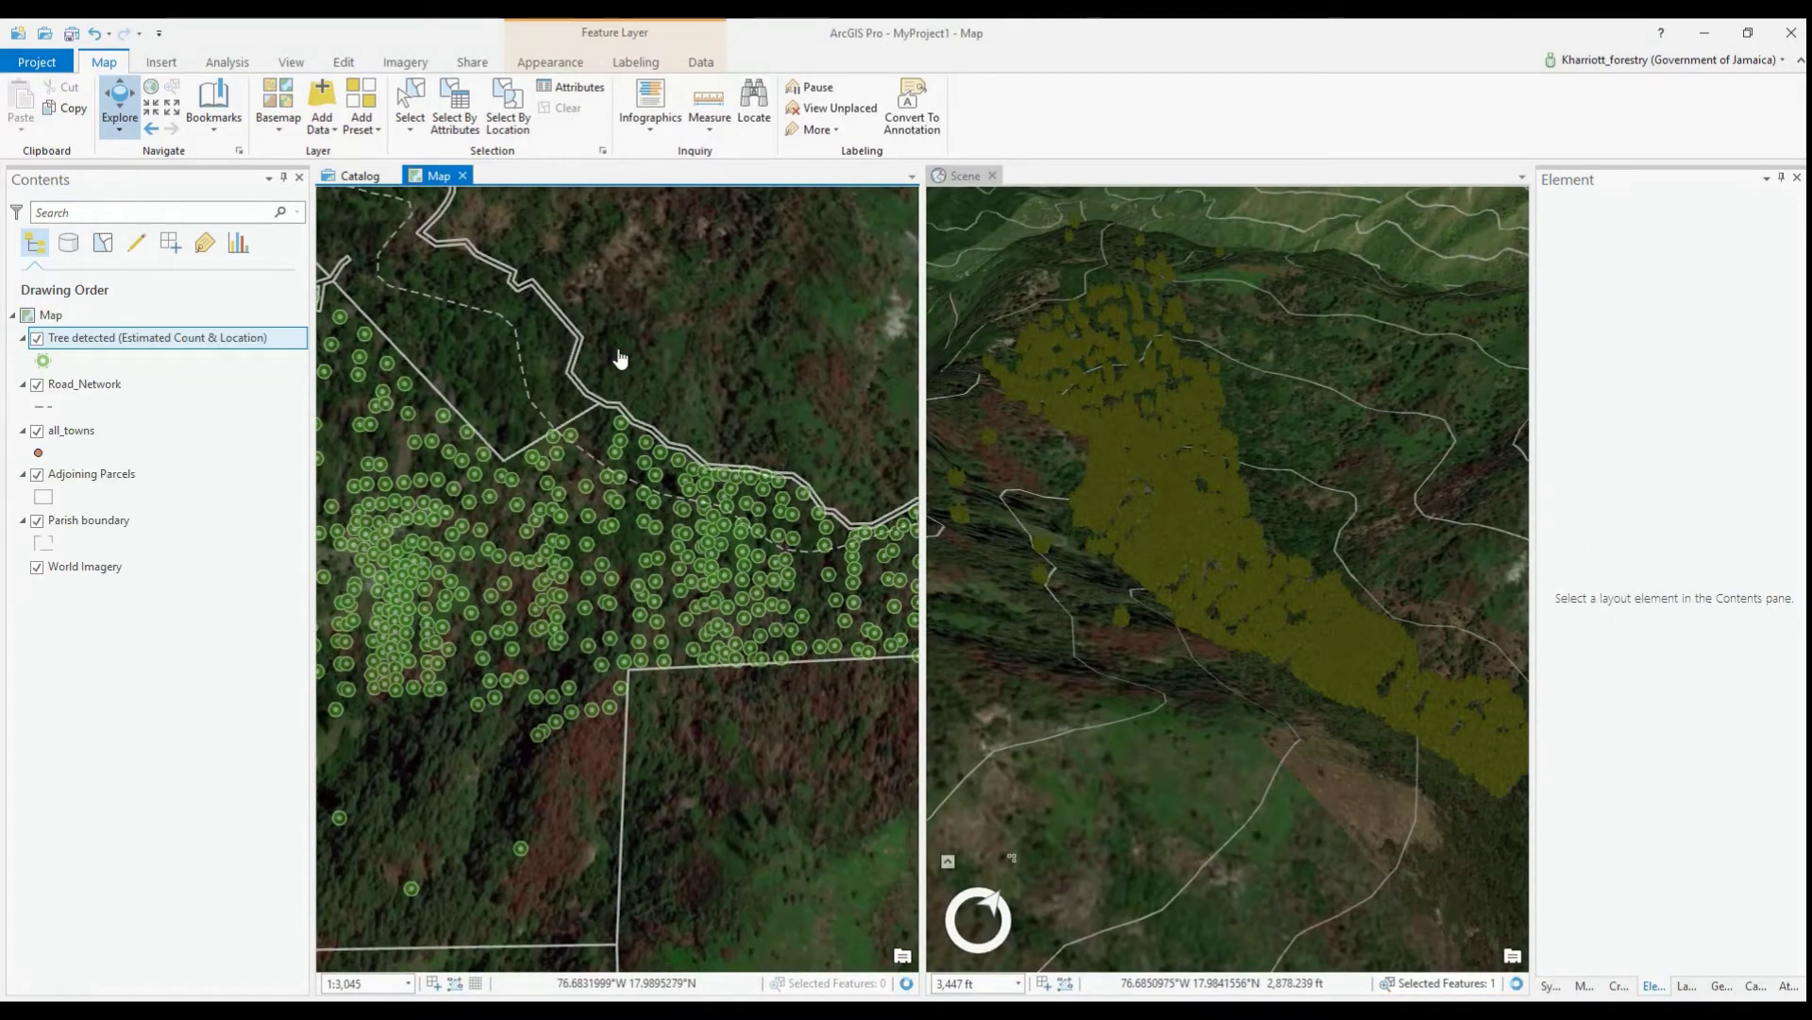
pyautogui.click(621, 429)
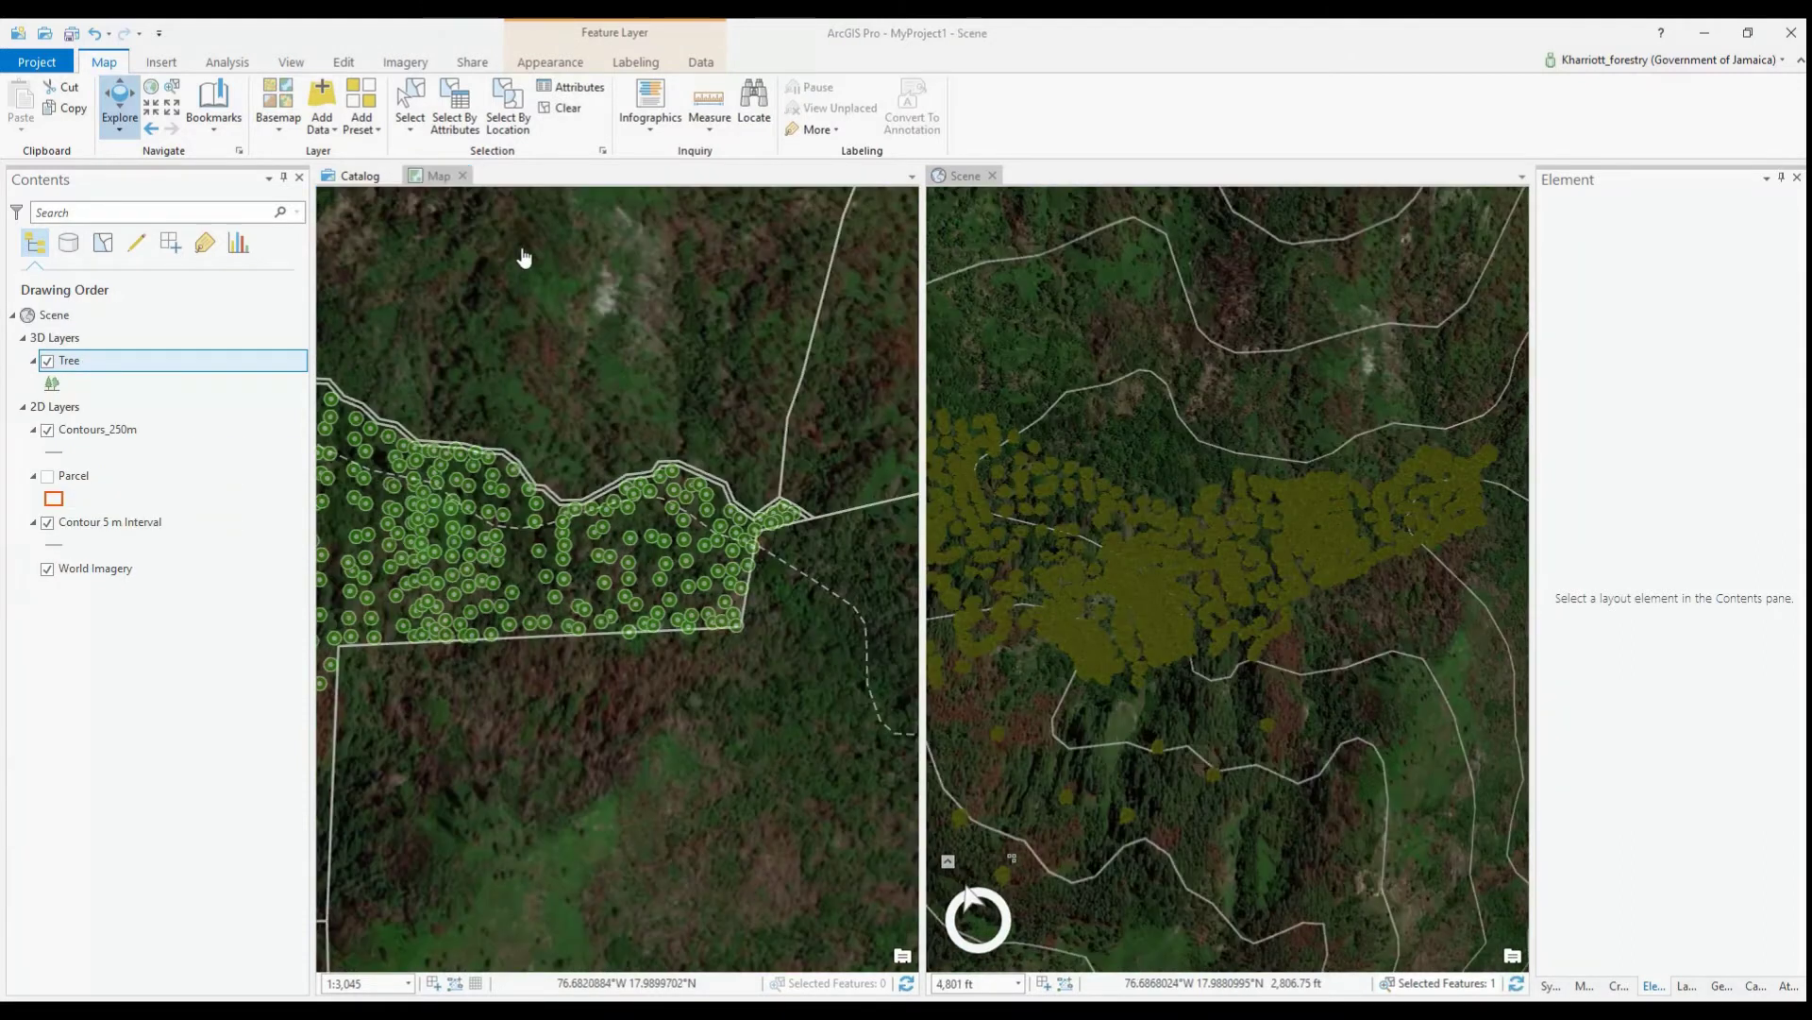
# Link the map and scene views, then tilt and zoom in over the tree canopy.
pyautogui.click(294, 66)
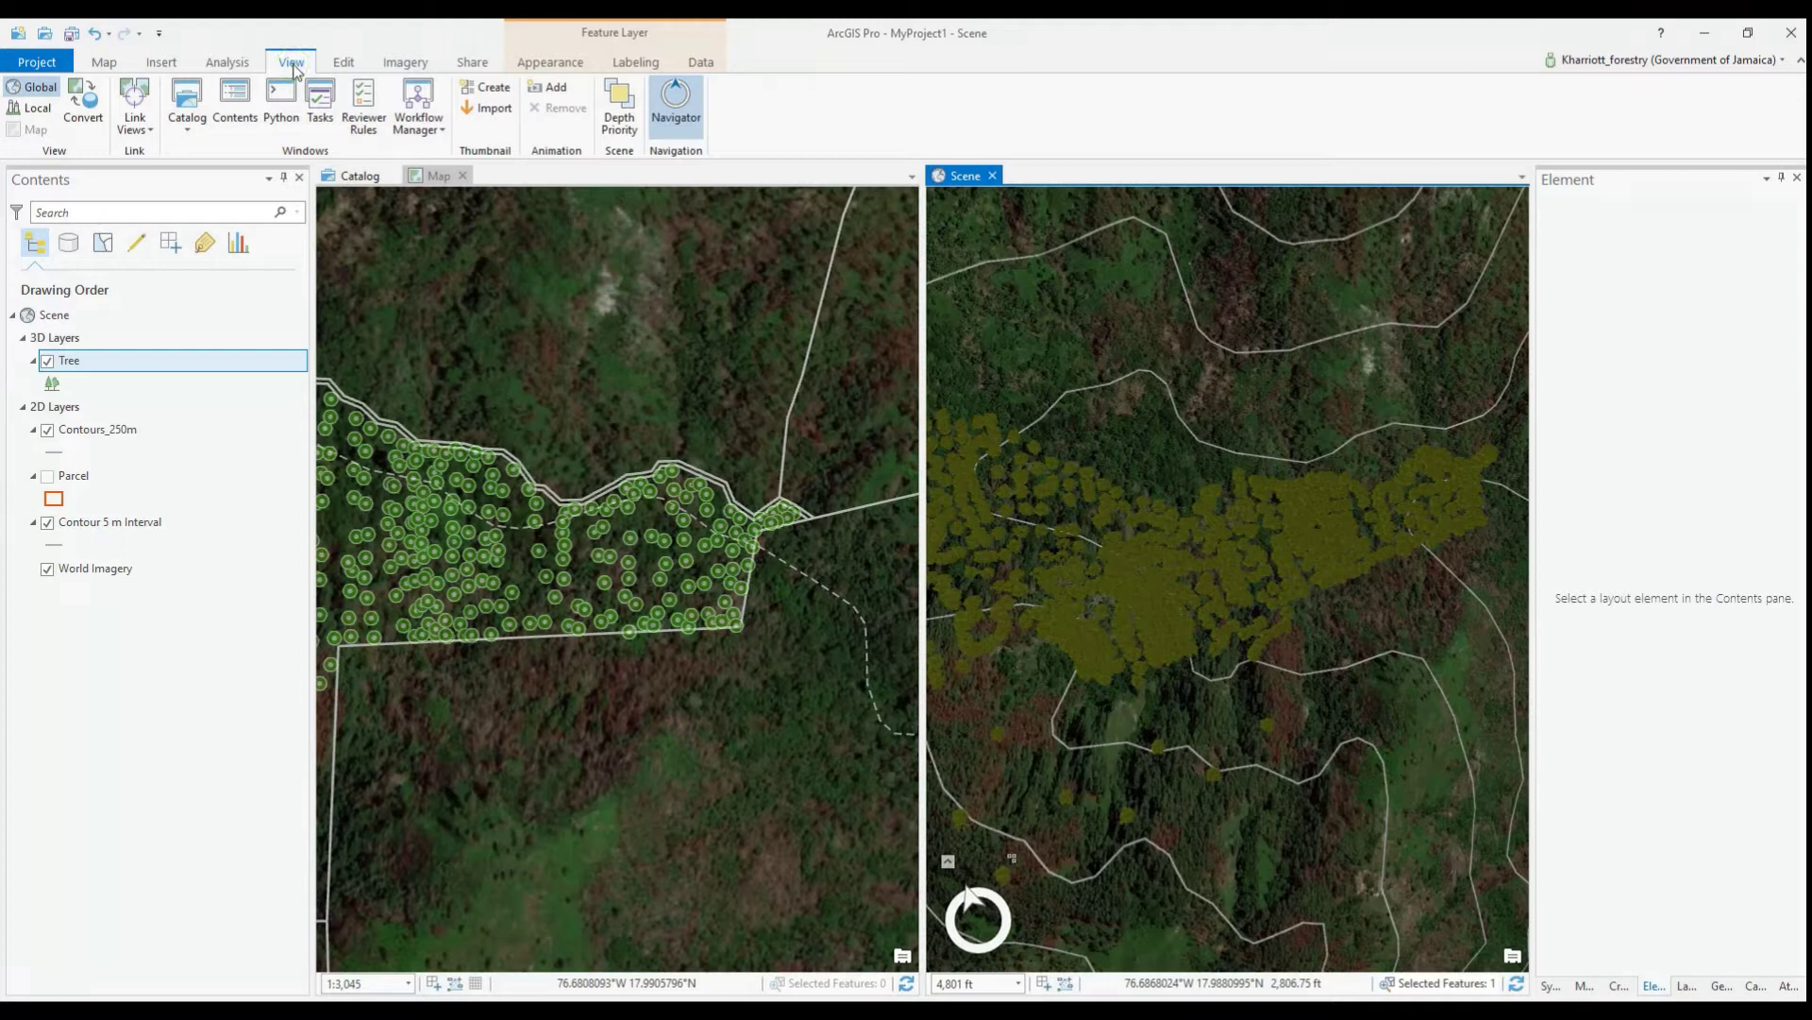
pyautogui.click(135, 104)
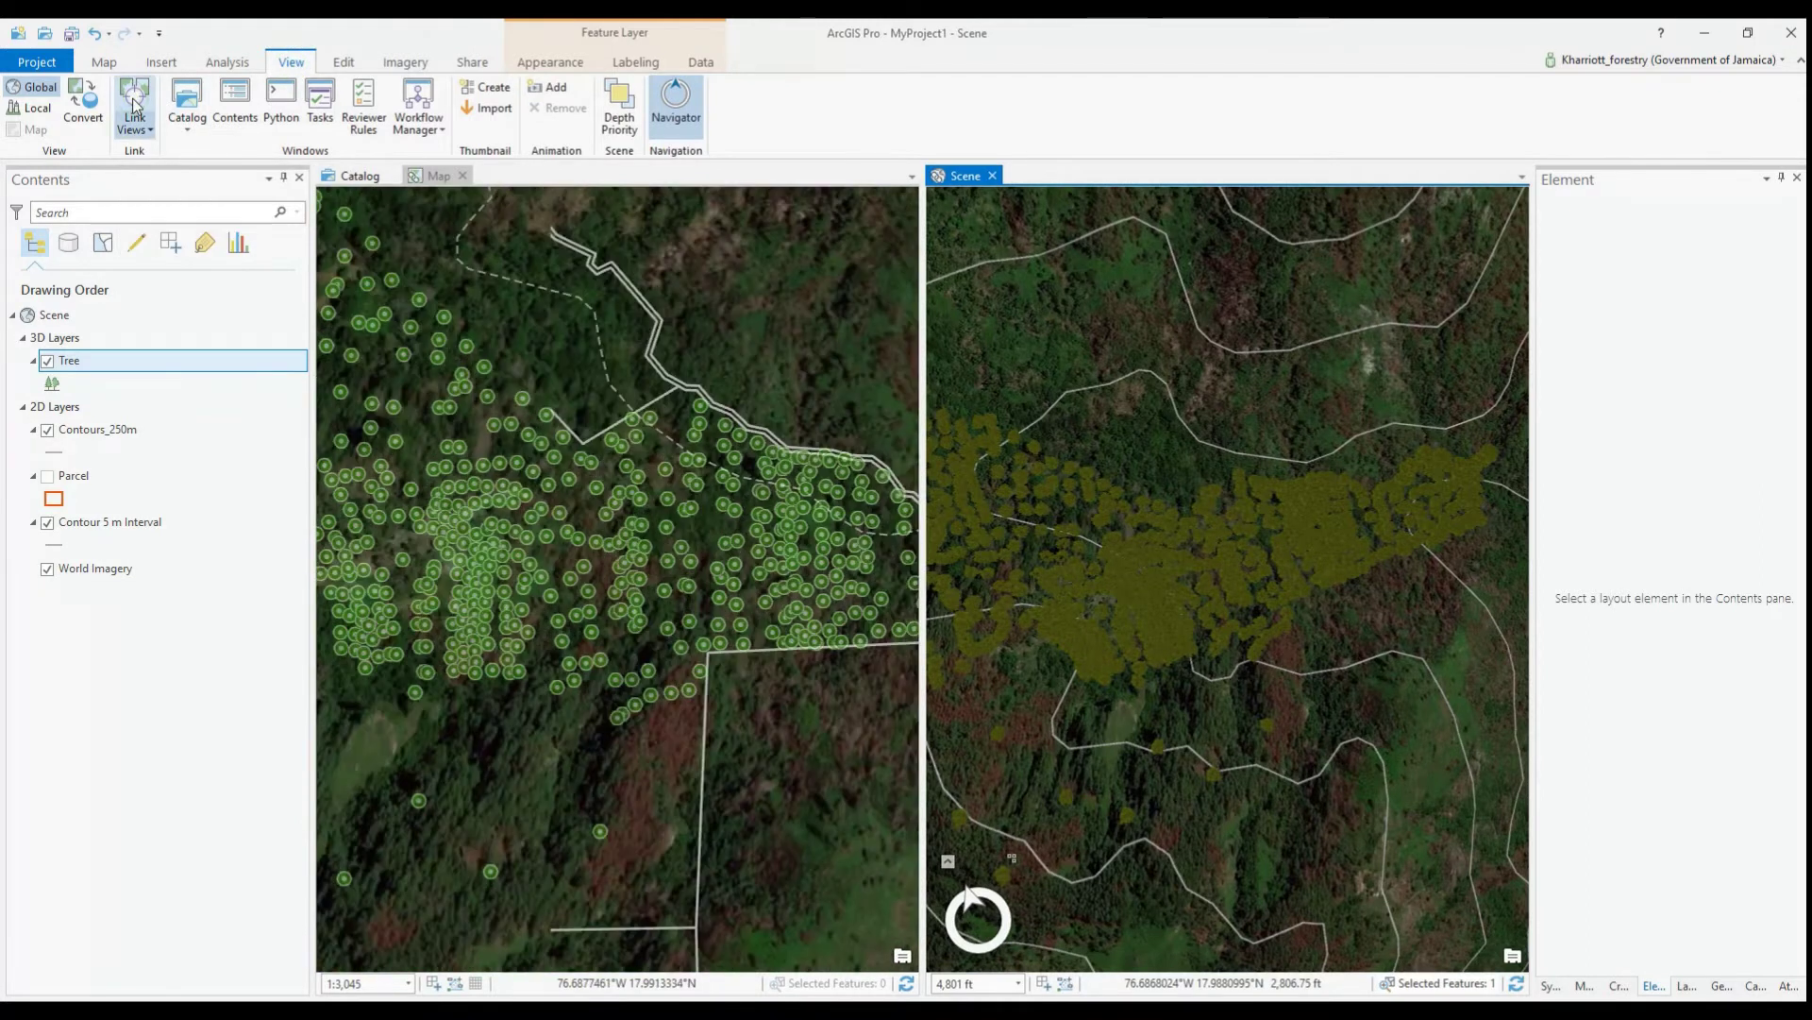
pyautogui.click(701, 413)
pyautogui.scroll(3, 1170, 647)
pyautogui.moveTo(1170, 648); pyautogui.dragTo(1175, 512)
pyautogui.scroll(5, 1168, 514)
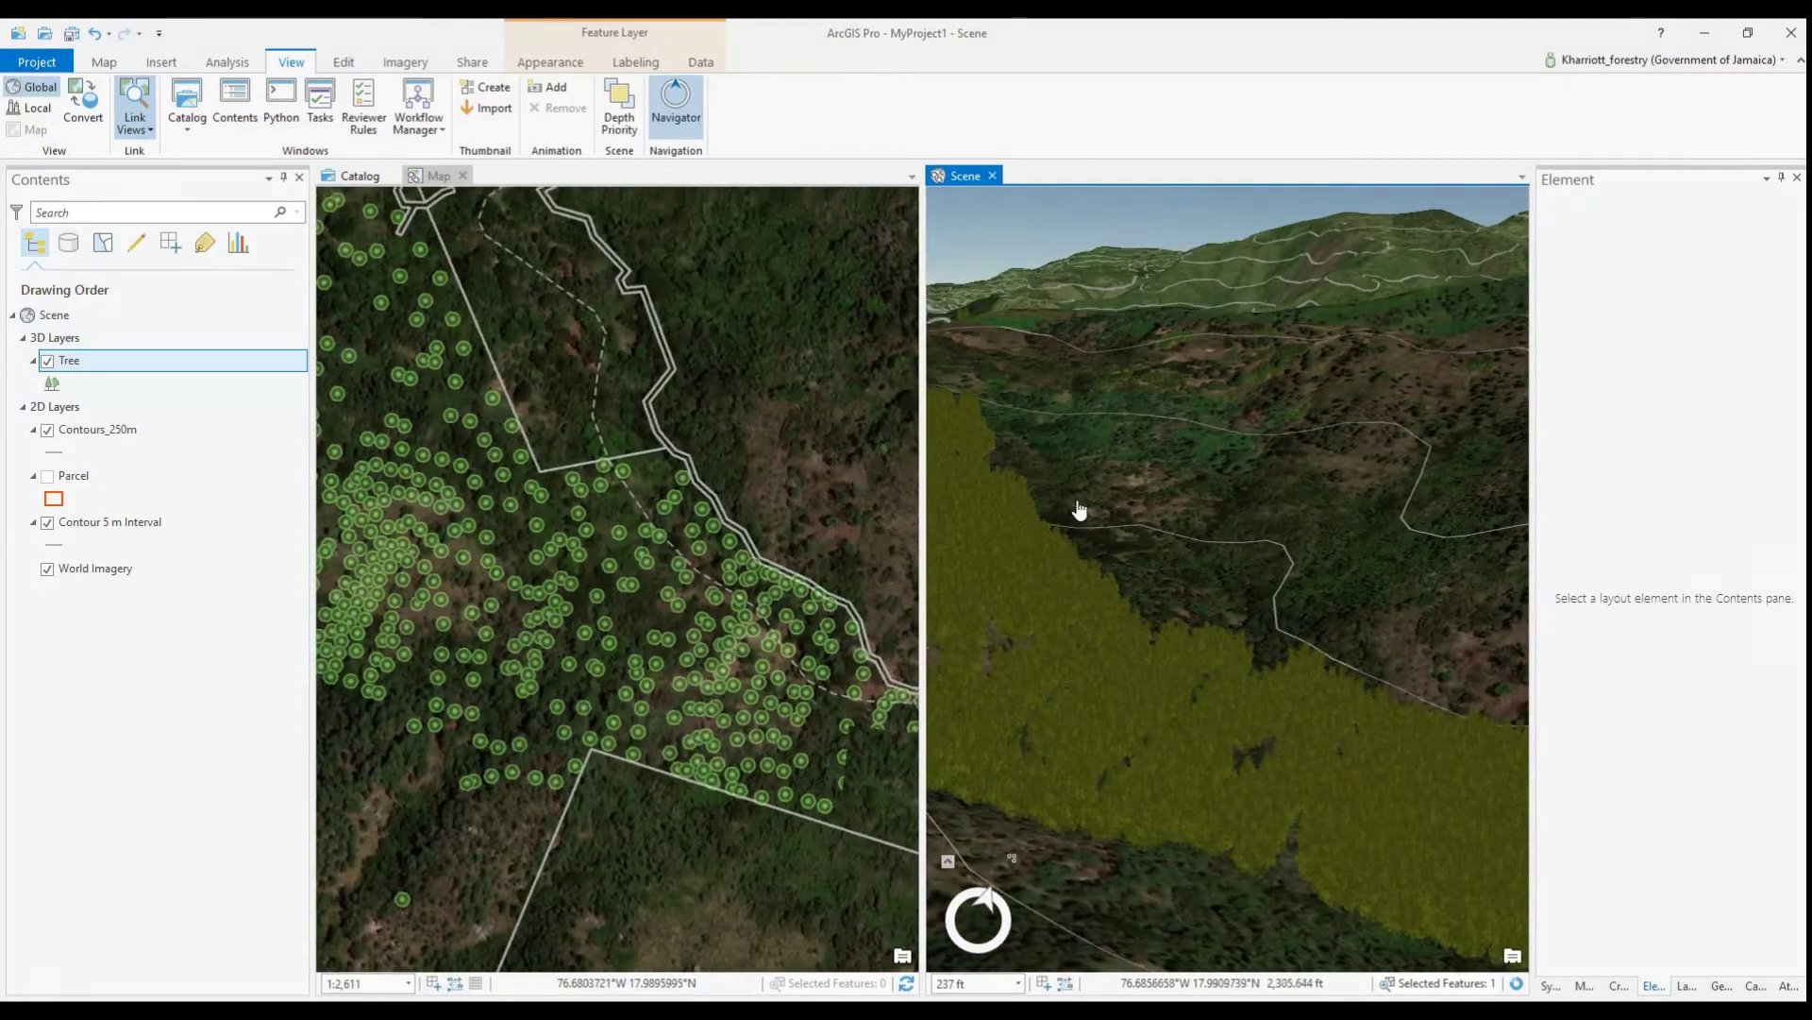
pyautogui.scroll(-3, 1156, 686)
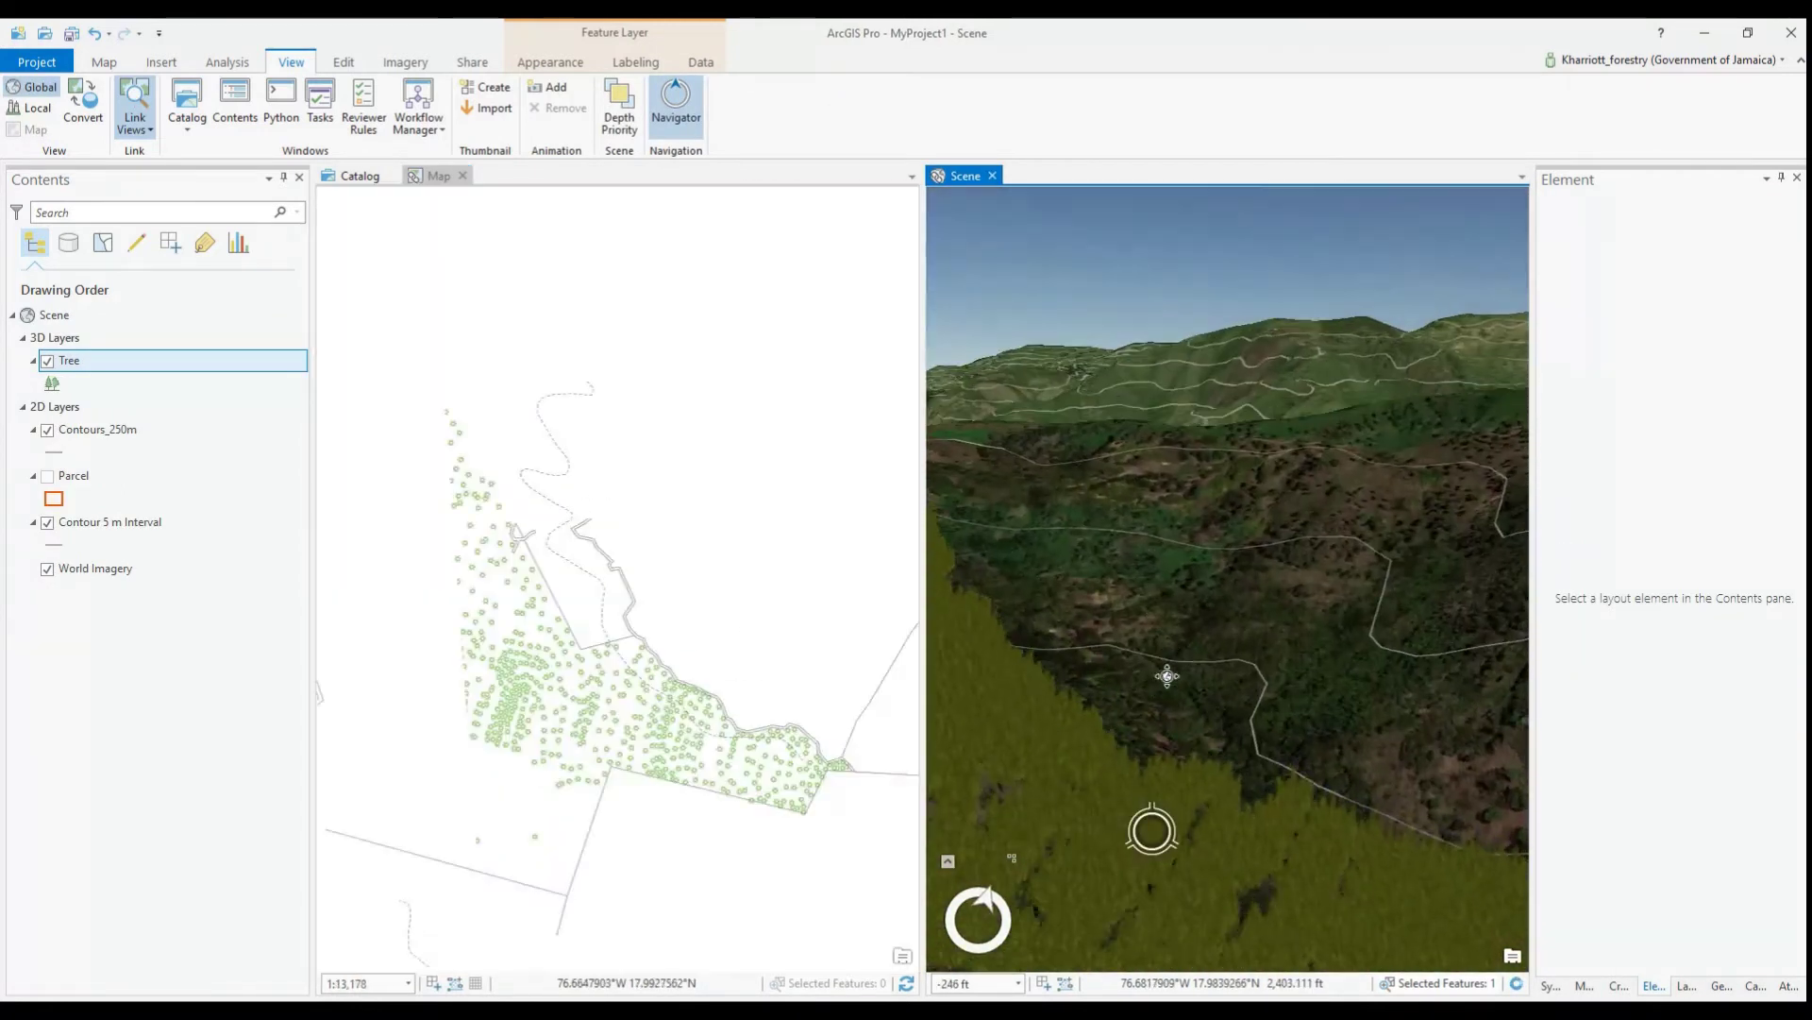
pyautogui.scroll(5, 1194, 844)
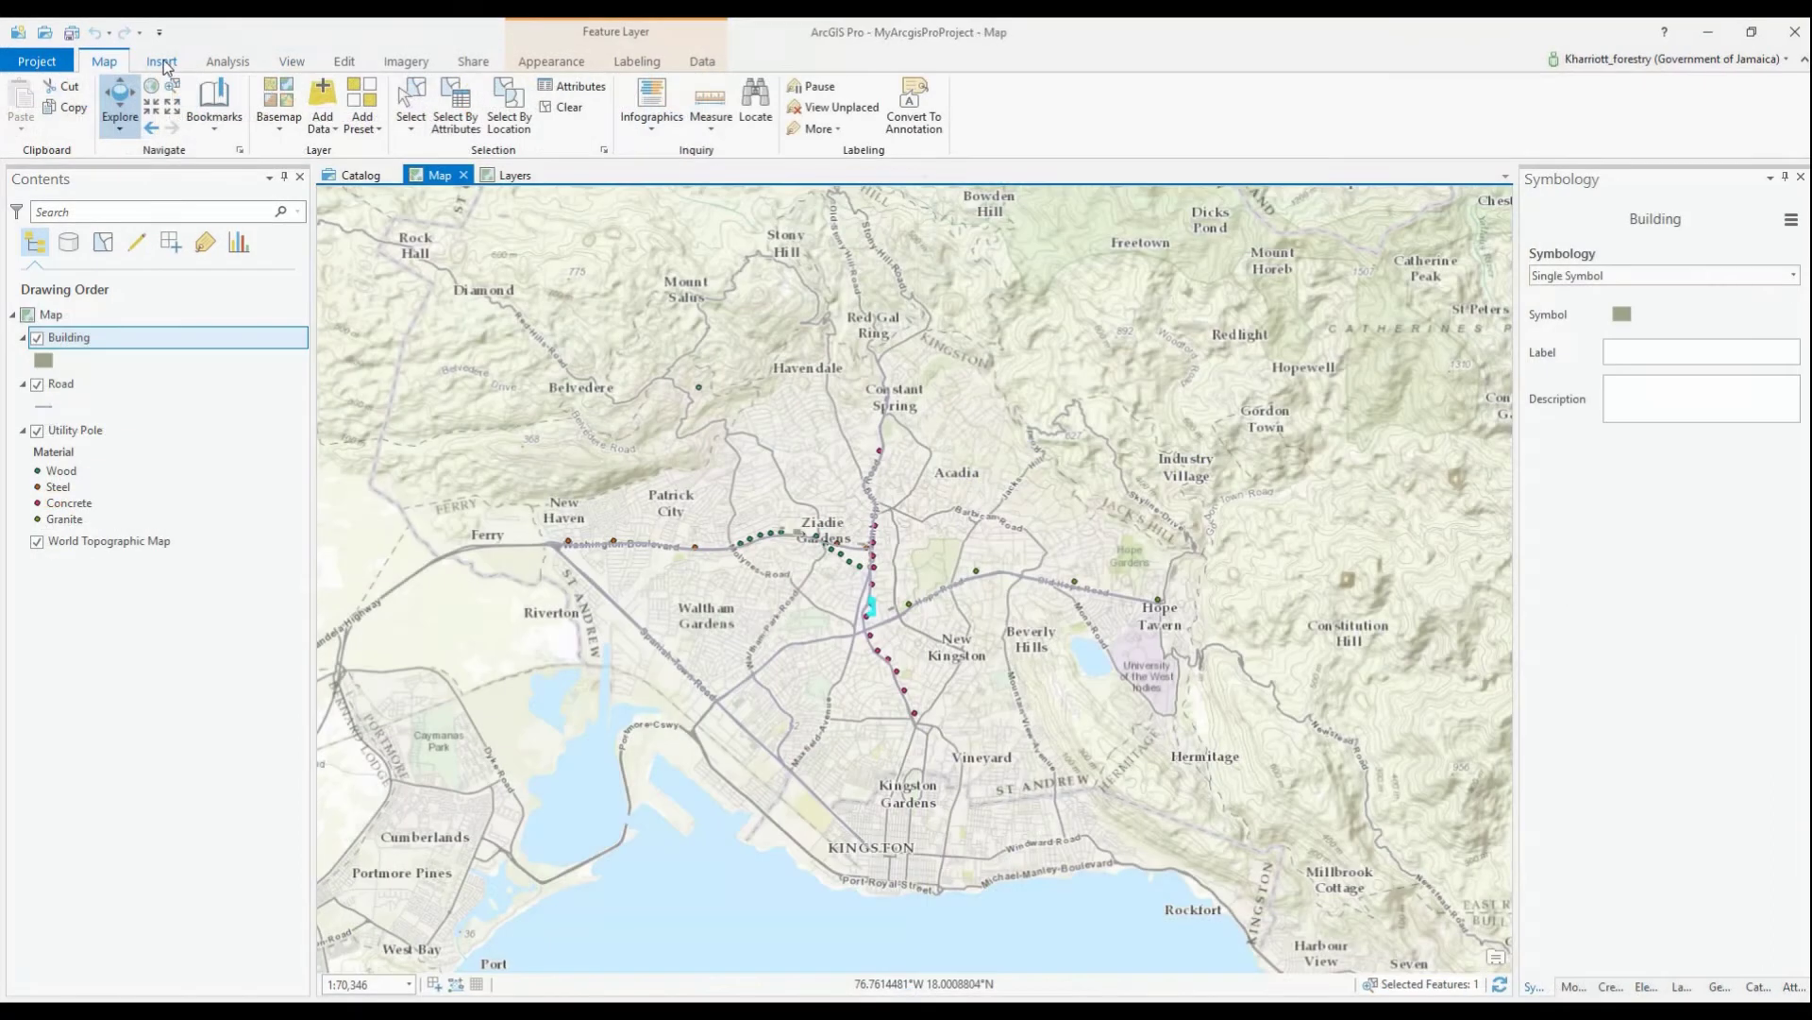
# Browse the Insert, Analysis, Edit and Share ribbon tabs in turn.
pyautogui.click(163, 63)
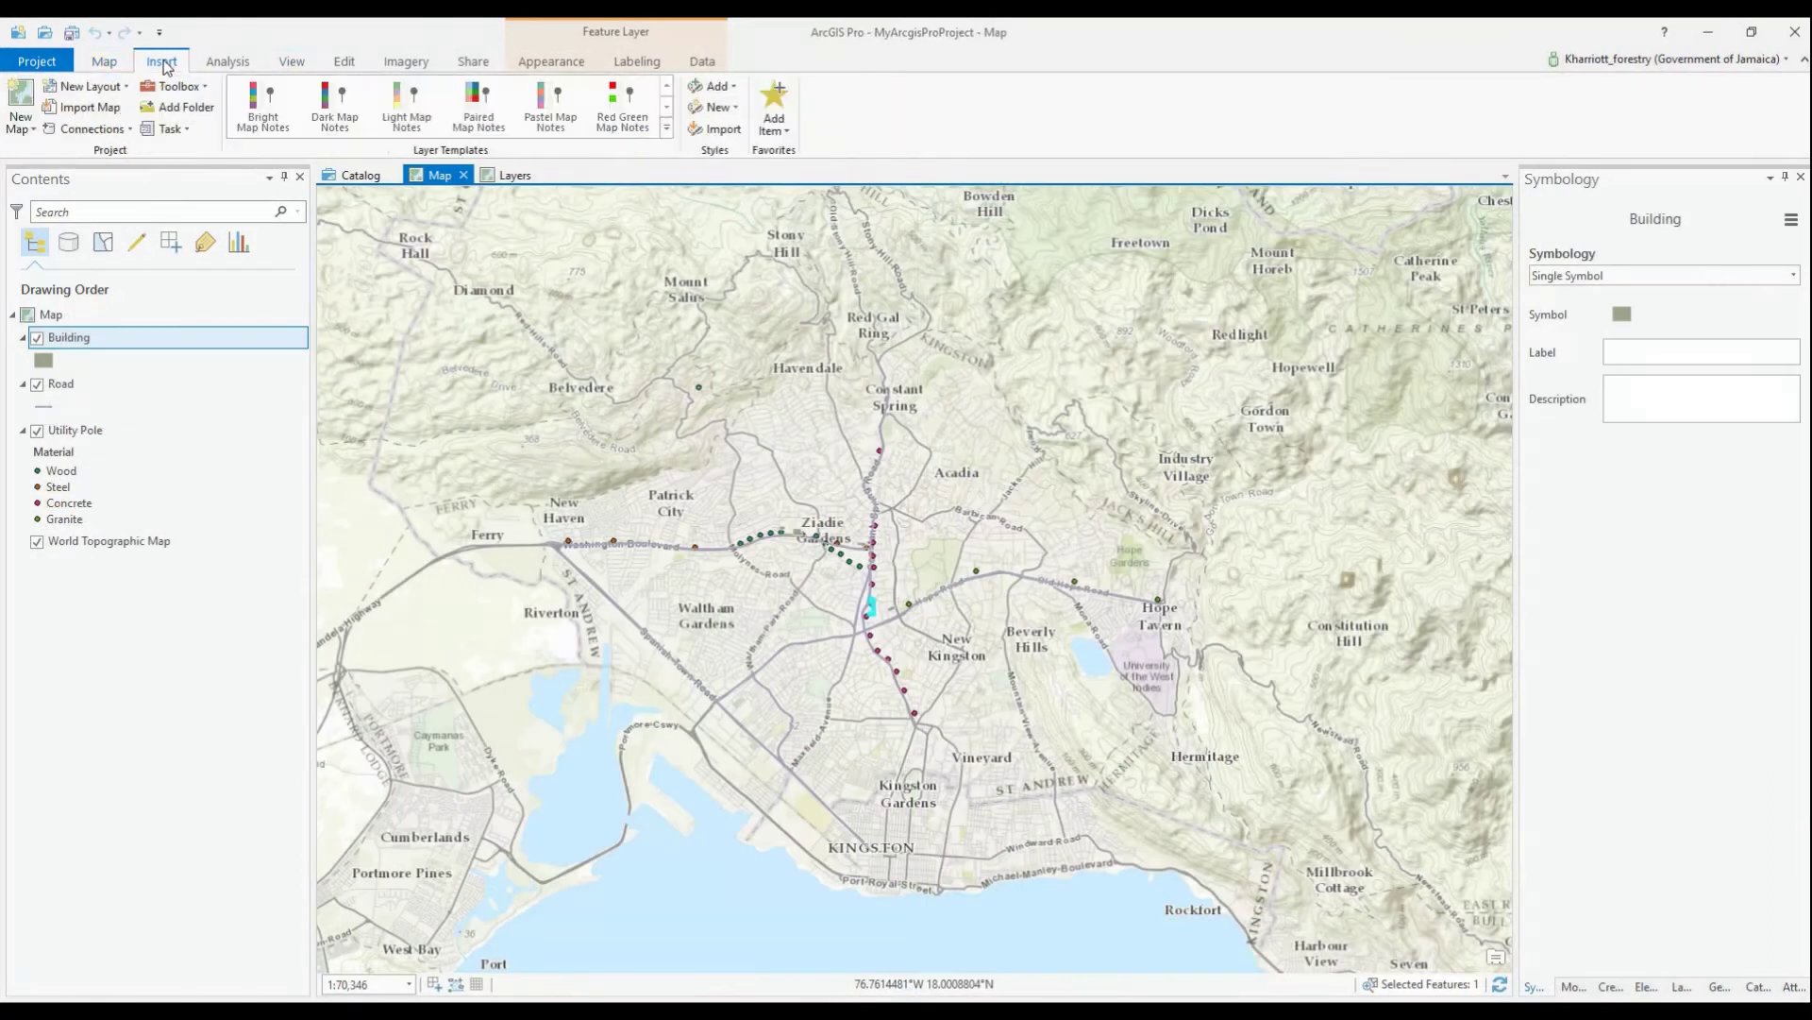
pyautogui.click(241, 66)
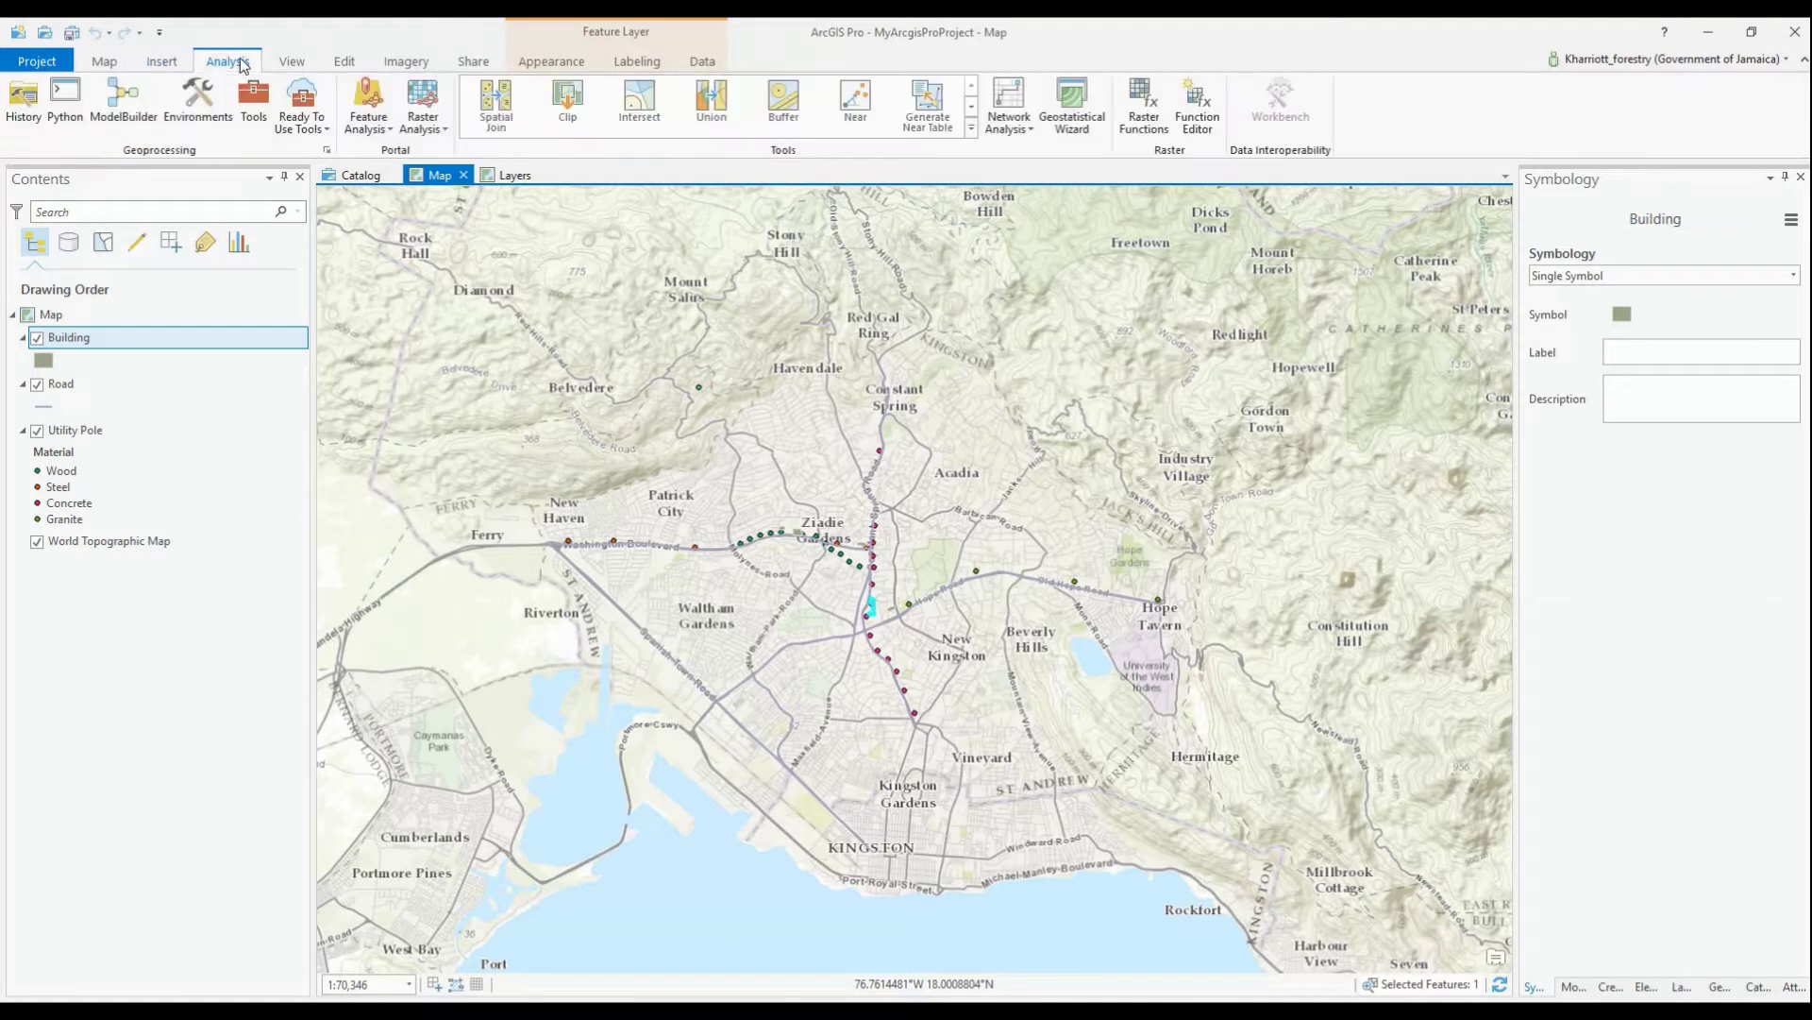
pyautogui.click(346, 63)
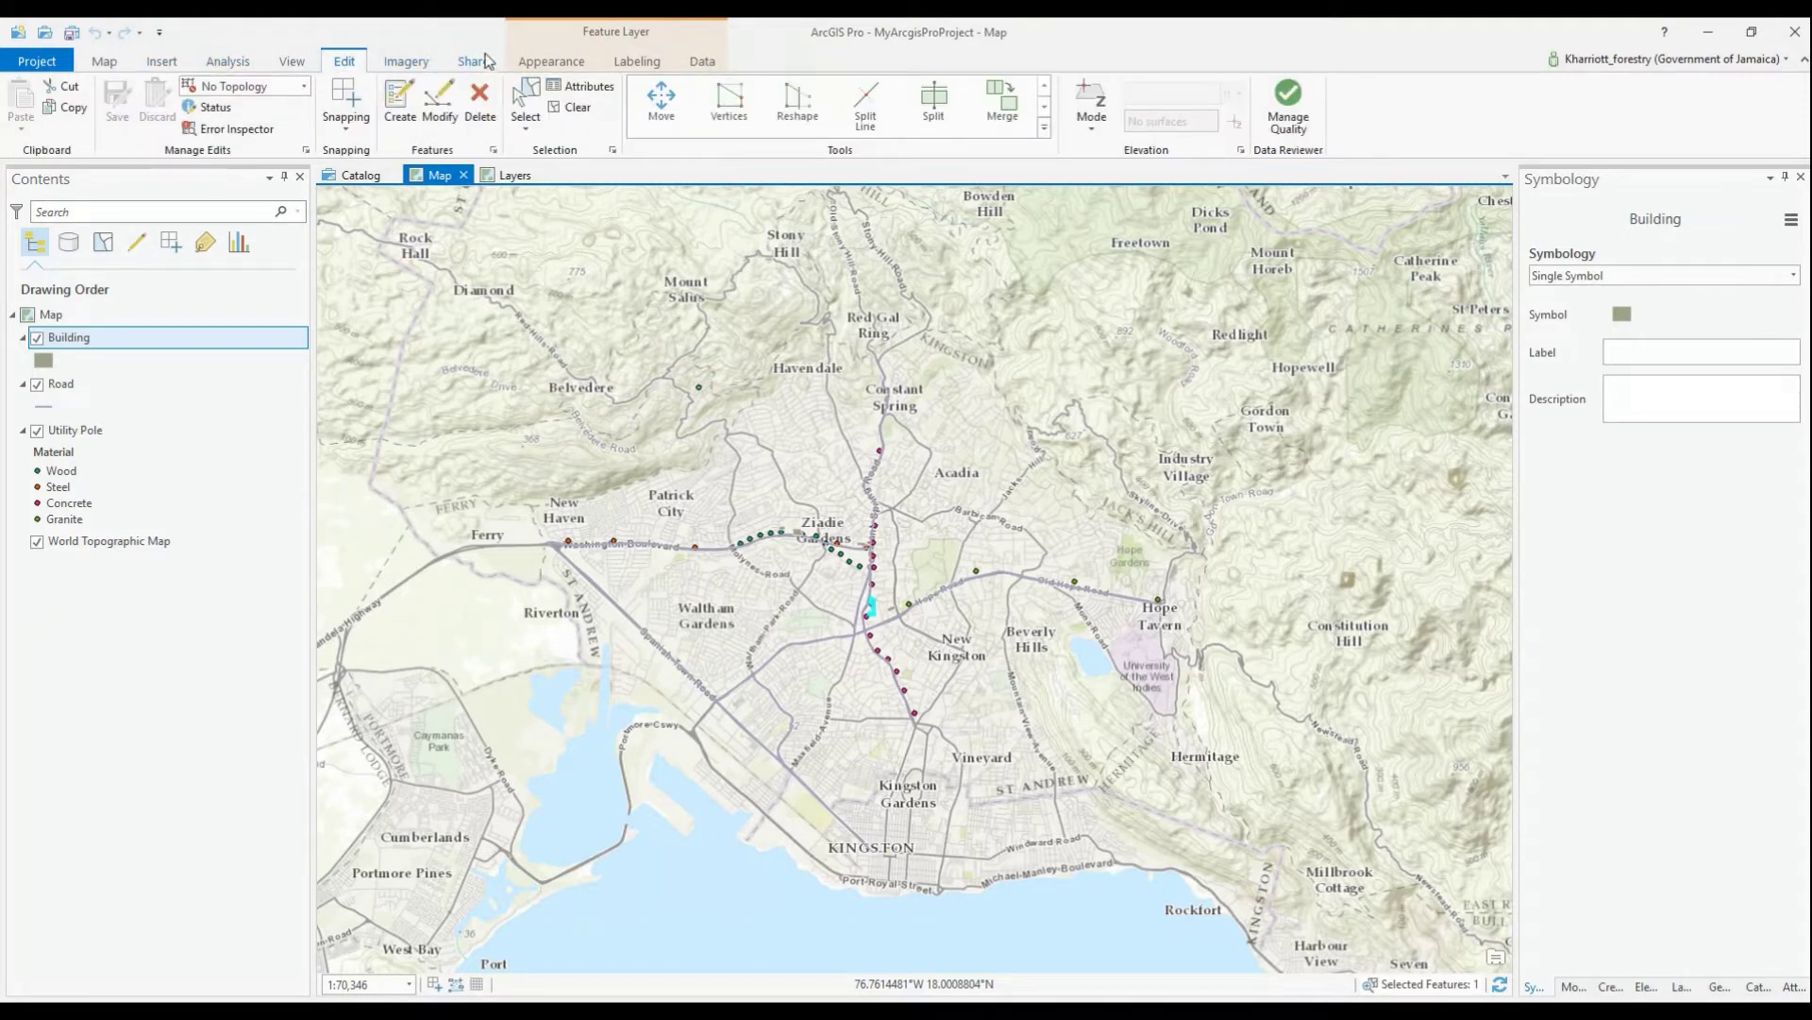
pyautogui.click(481, 66)
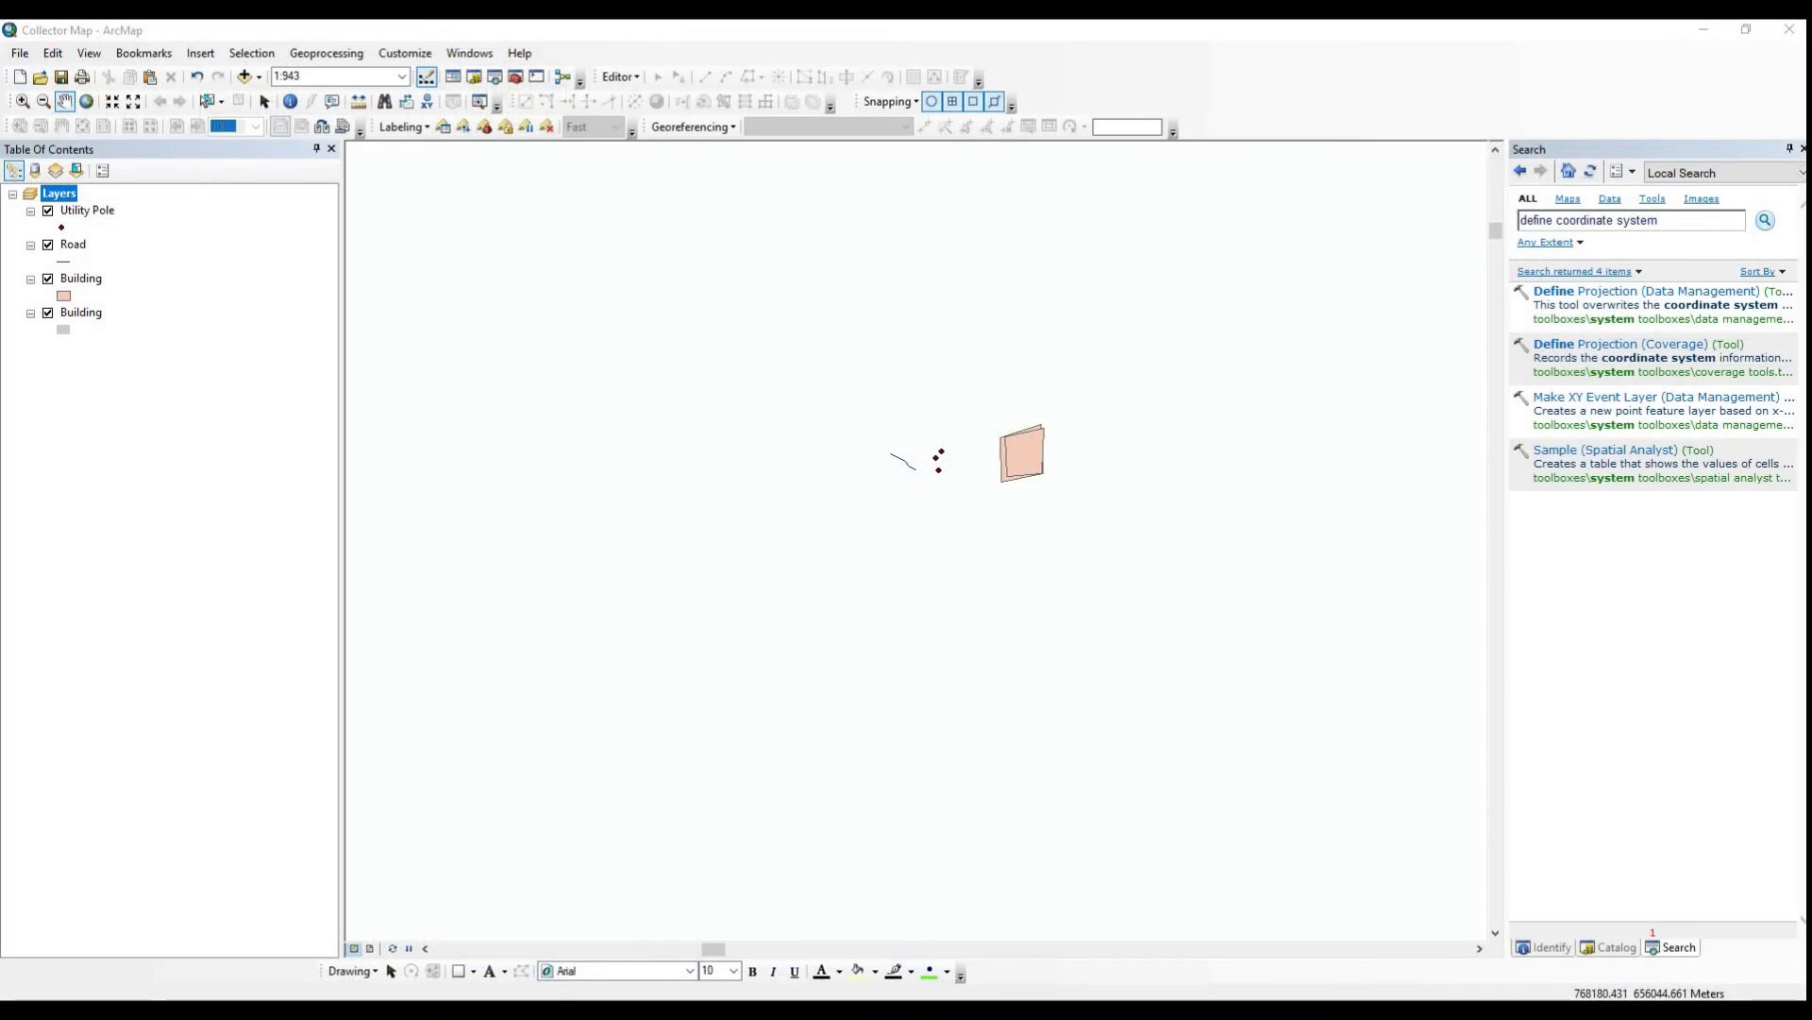
# Right-click the empty toolbar area to list ArcMap's available toolbars.
pyautogui.rightClick(1113, 61)
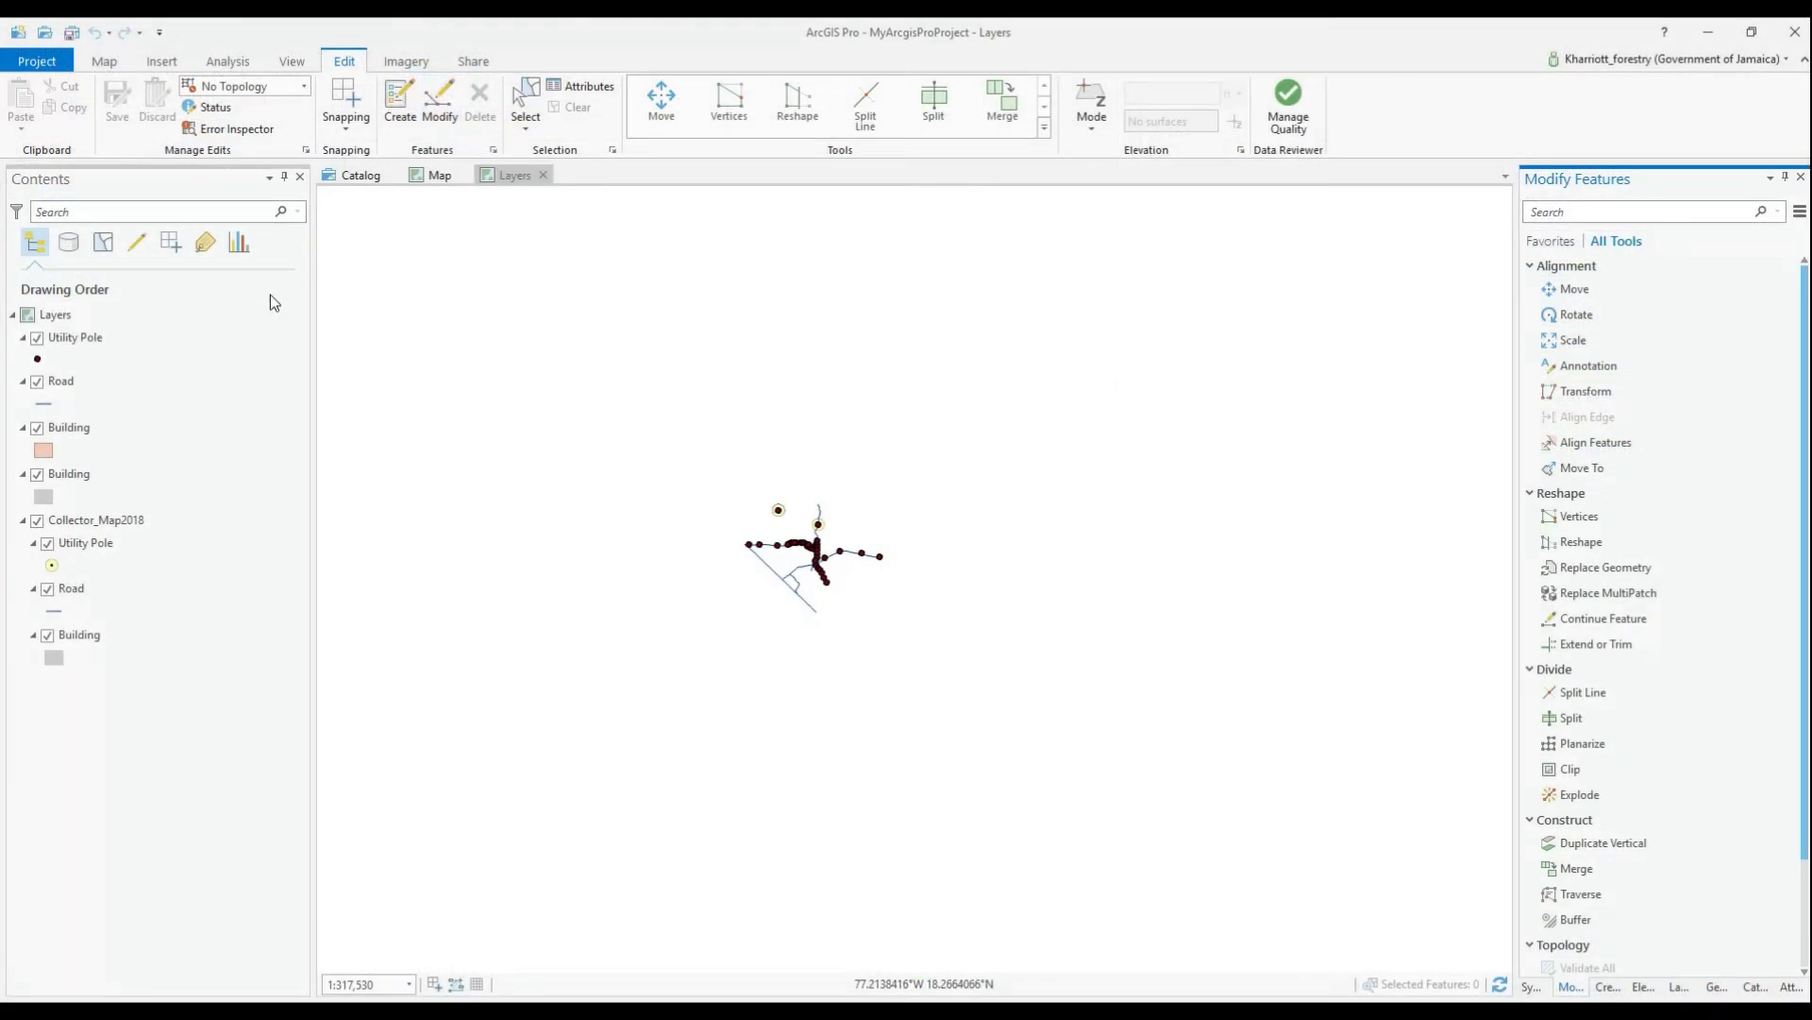
# Place a new point near the roads using the Utility Pole template.
pyautogui.click(83, 342)
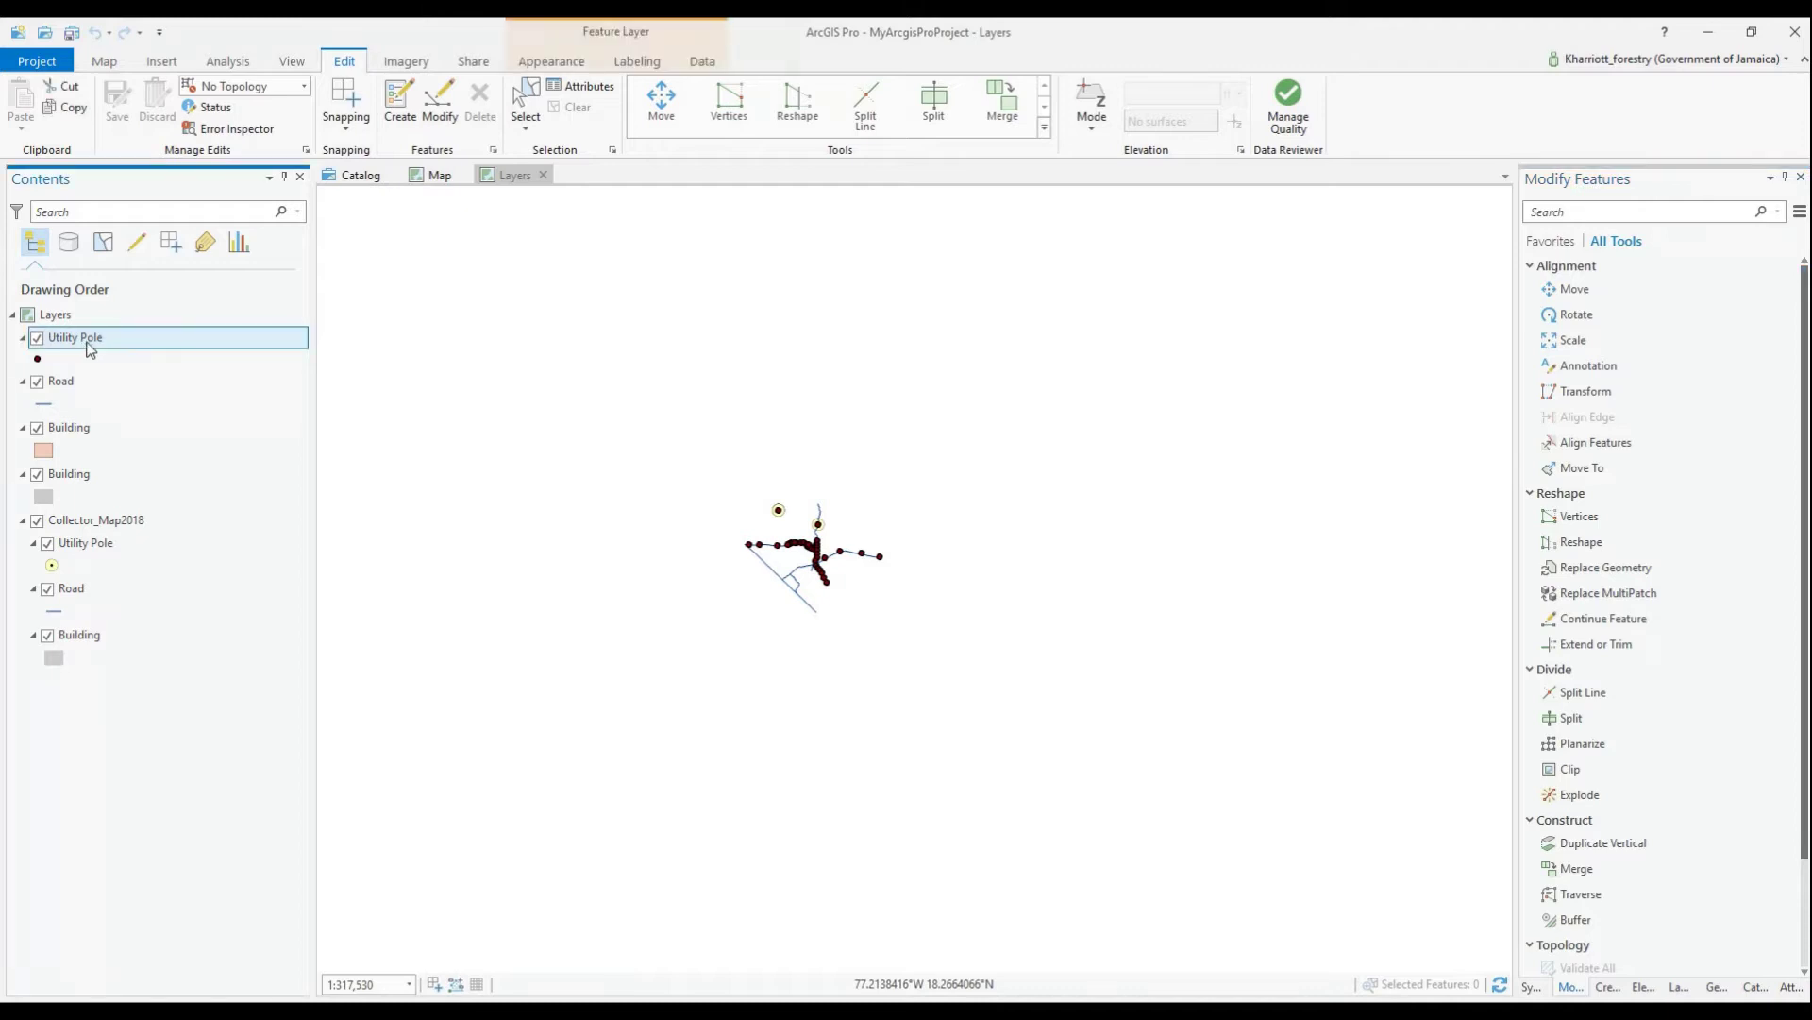
pyautogui.click(400, 99)
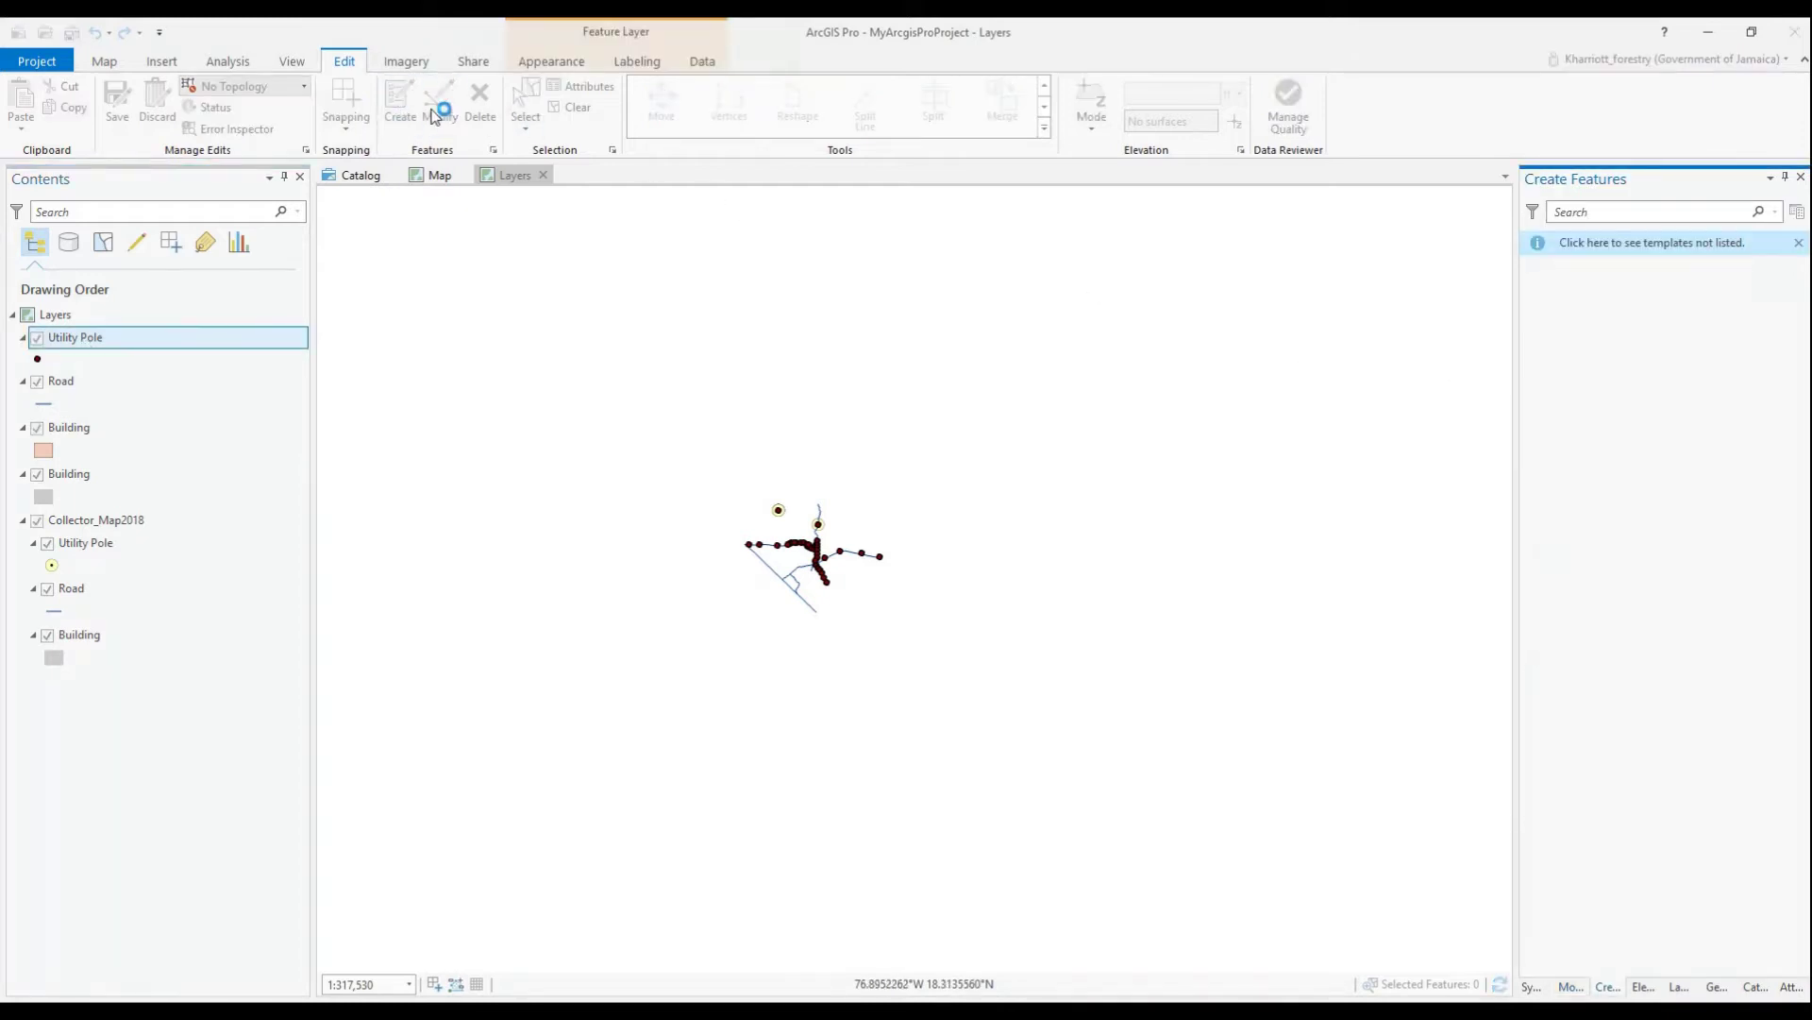
pyautogui.click(1569, 523)
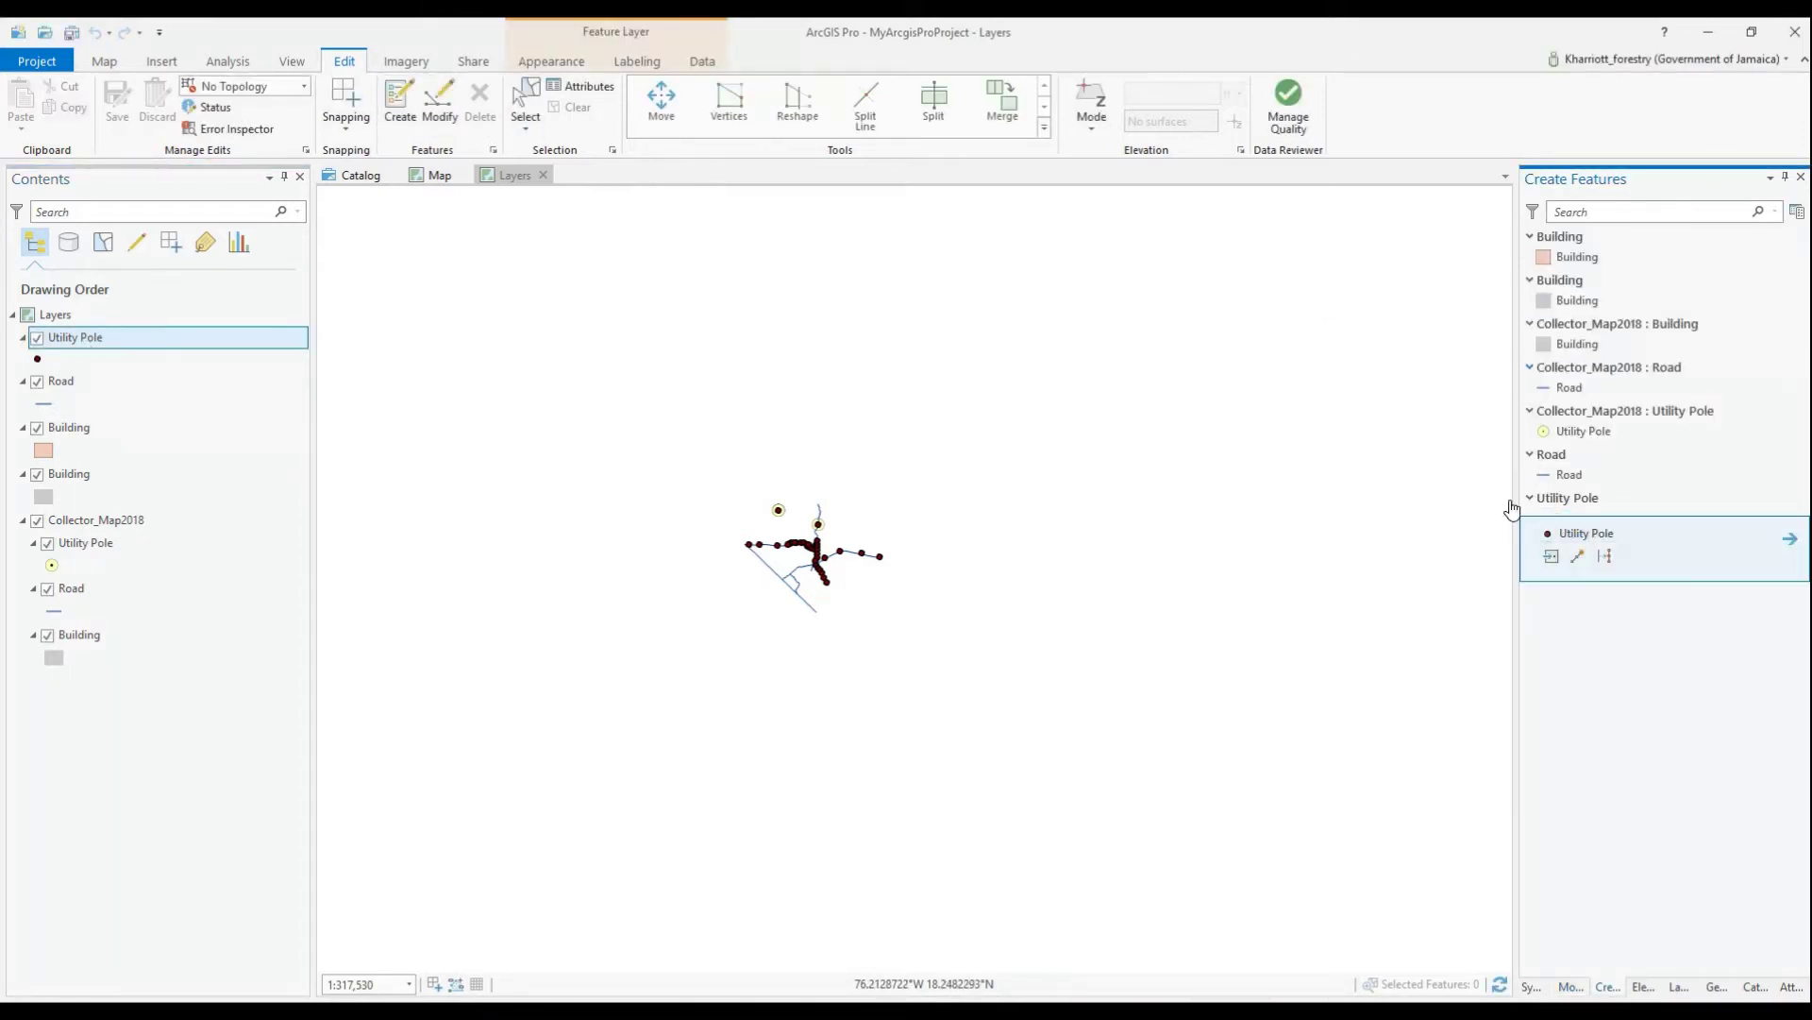
pyautogui.click(826, 588)
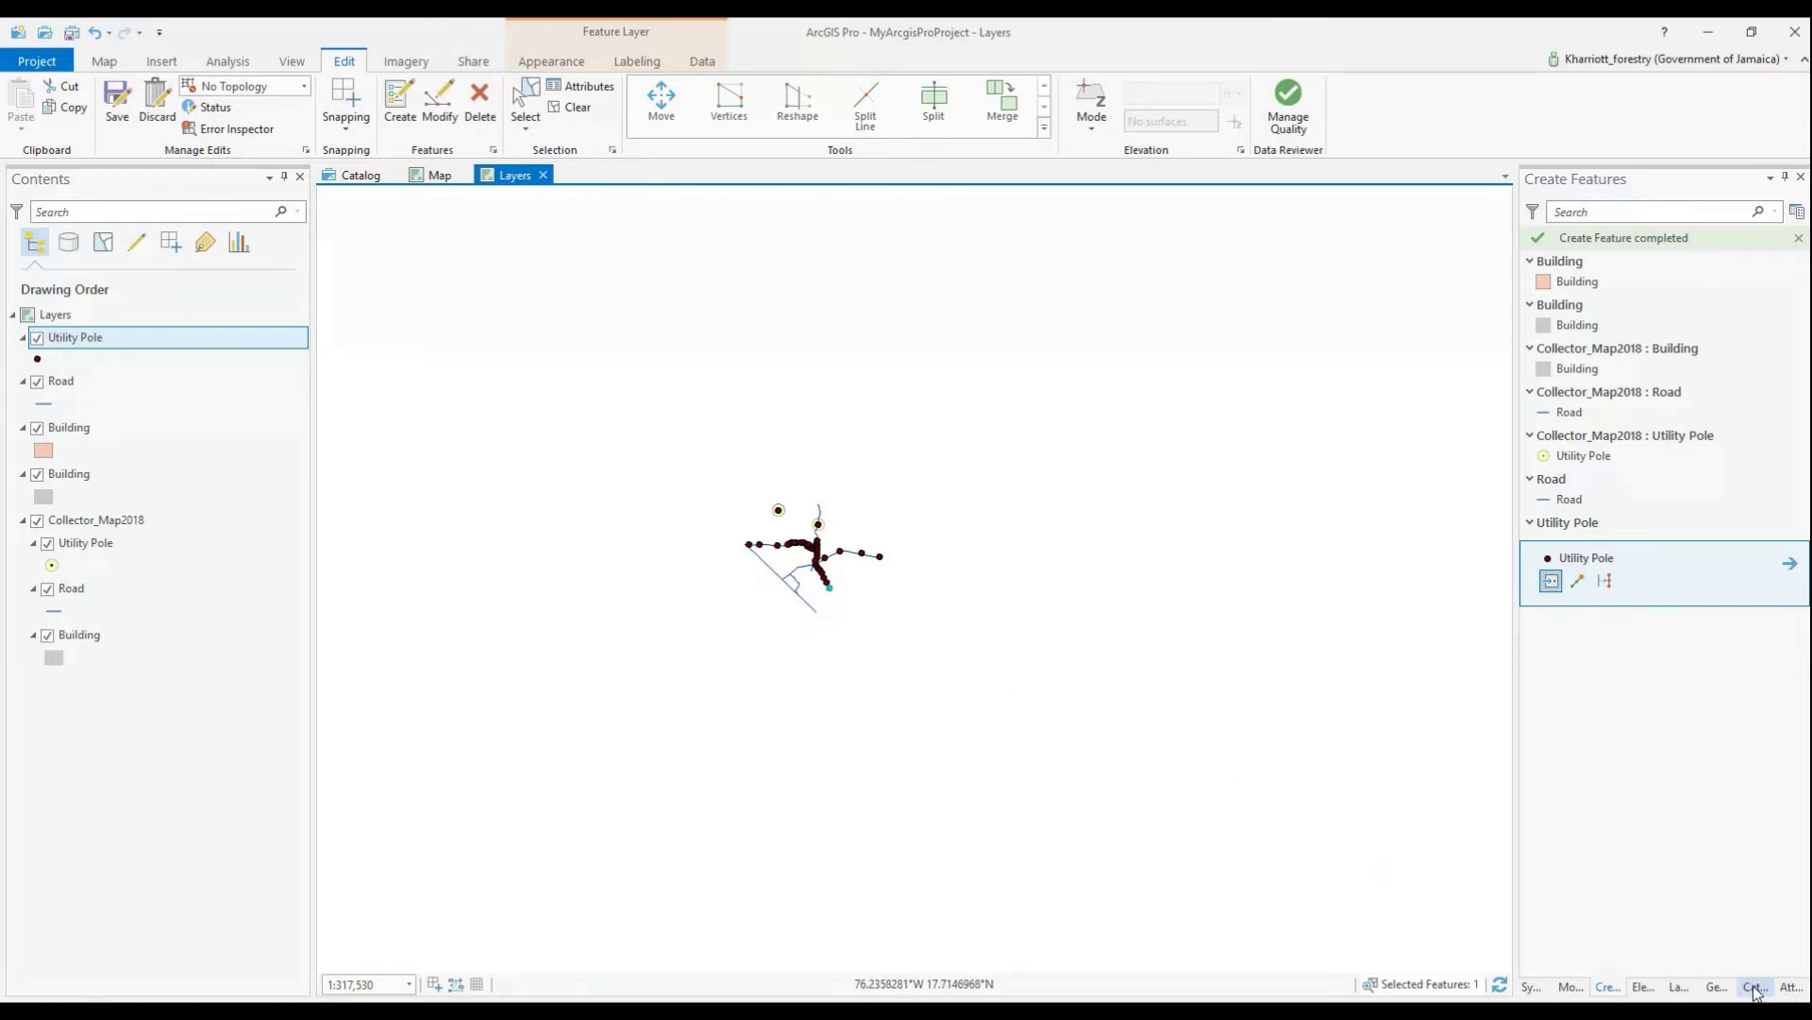
# Set the new pole's Height to 40 and save all edits.
pyautogui.click(580, 90)
pyautogui.click(1722, 584)
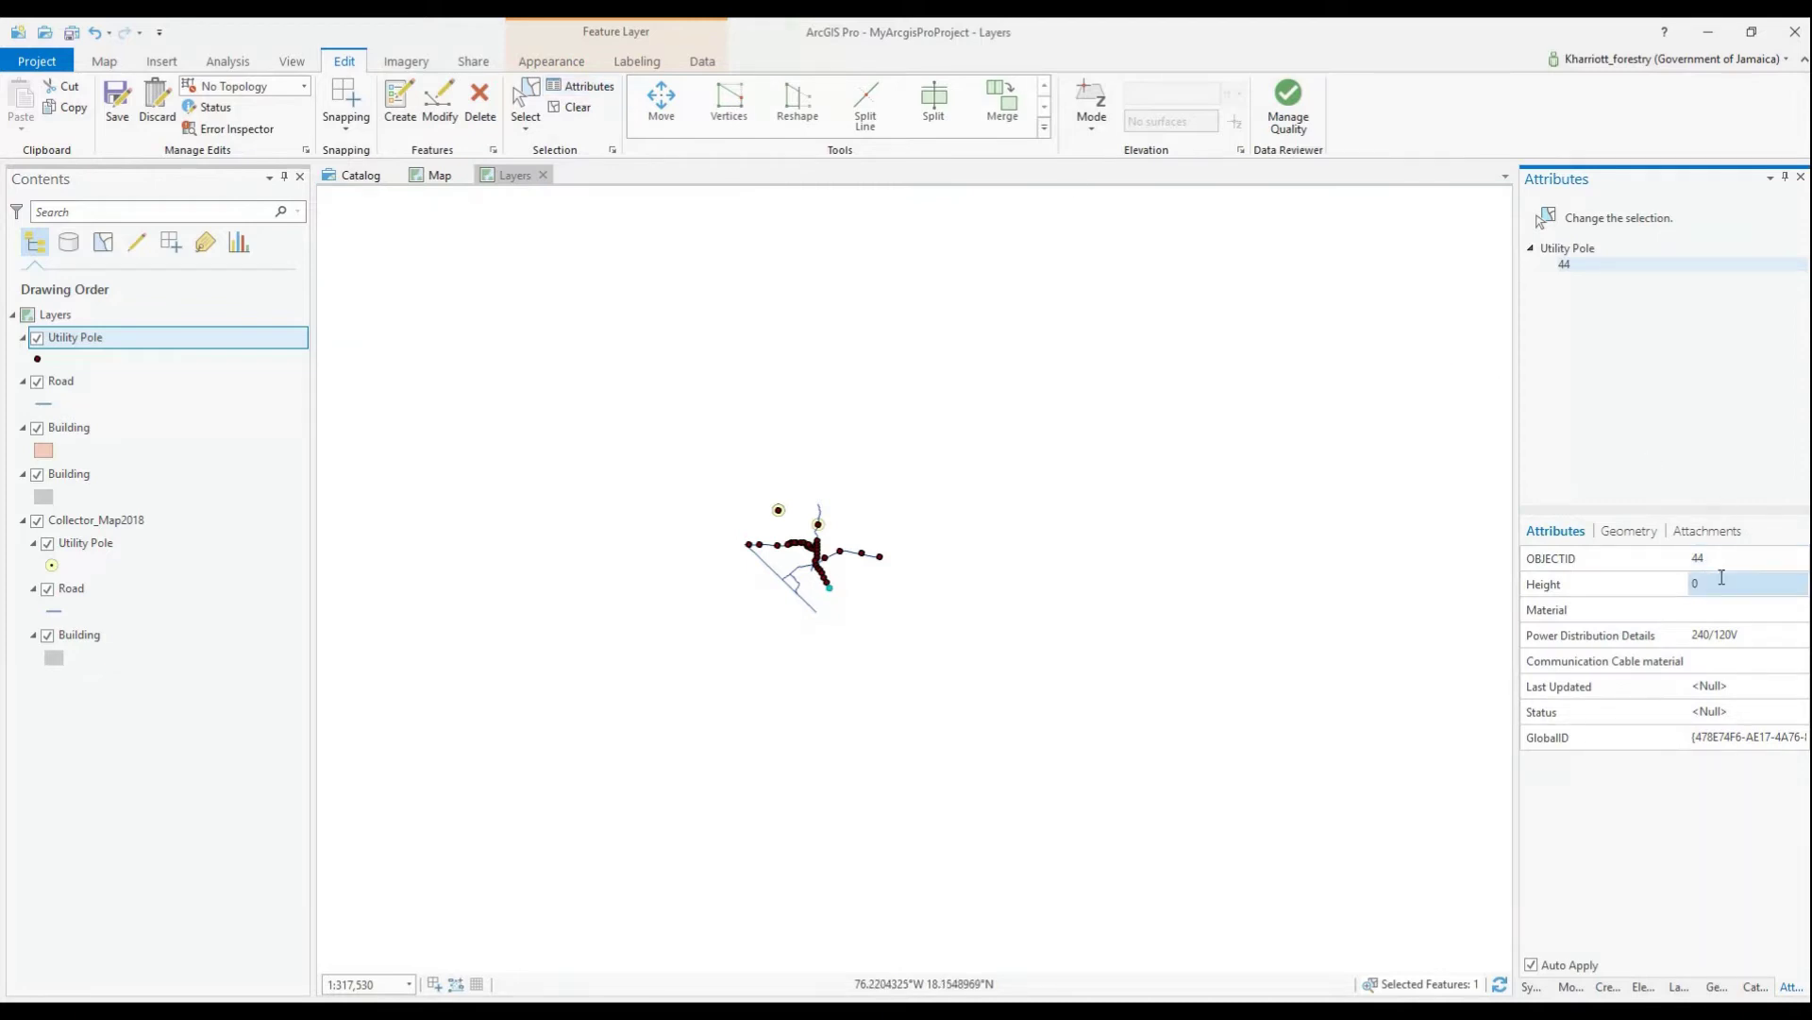
pyautogui.click(1723, 586)
pyautogui.click(1720, 604)
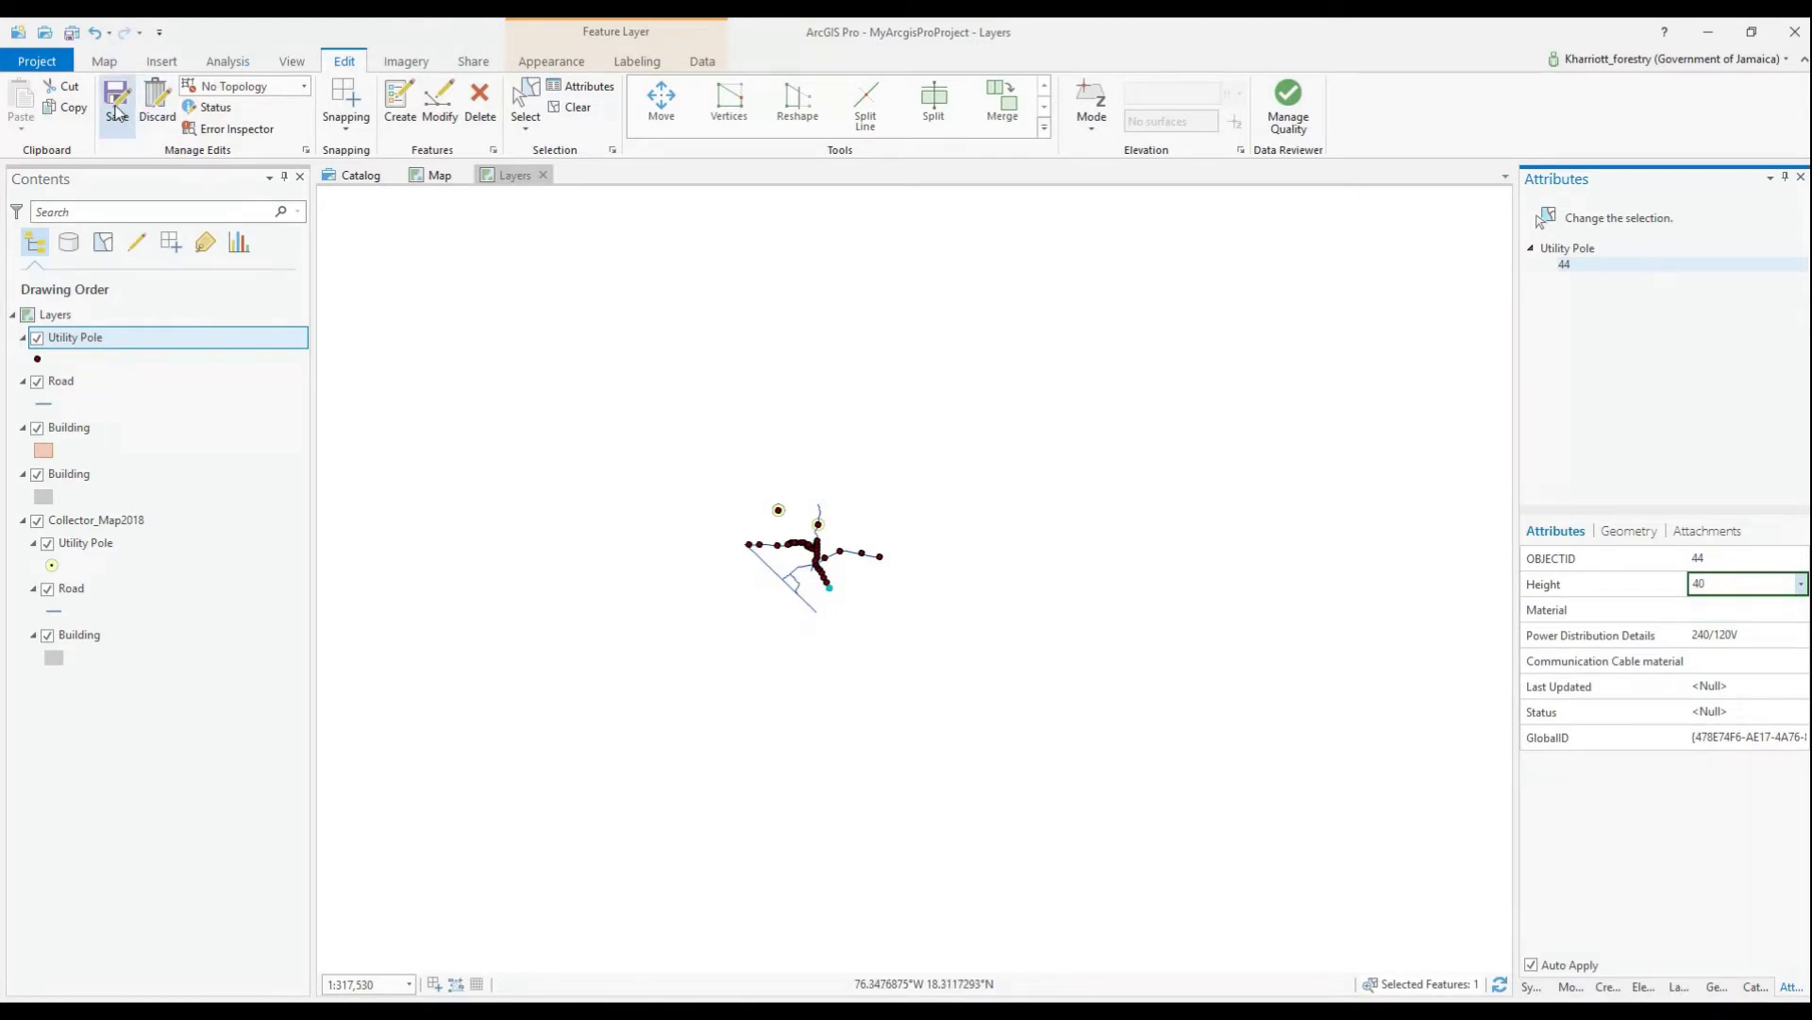
pyautogui.click(118, 111)
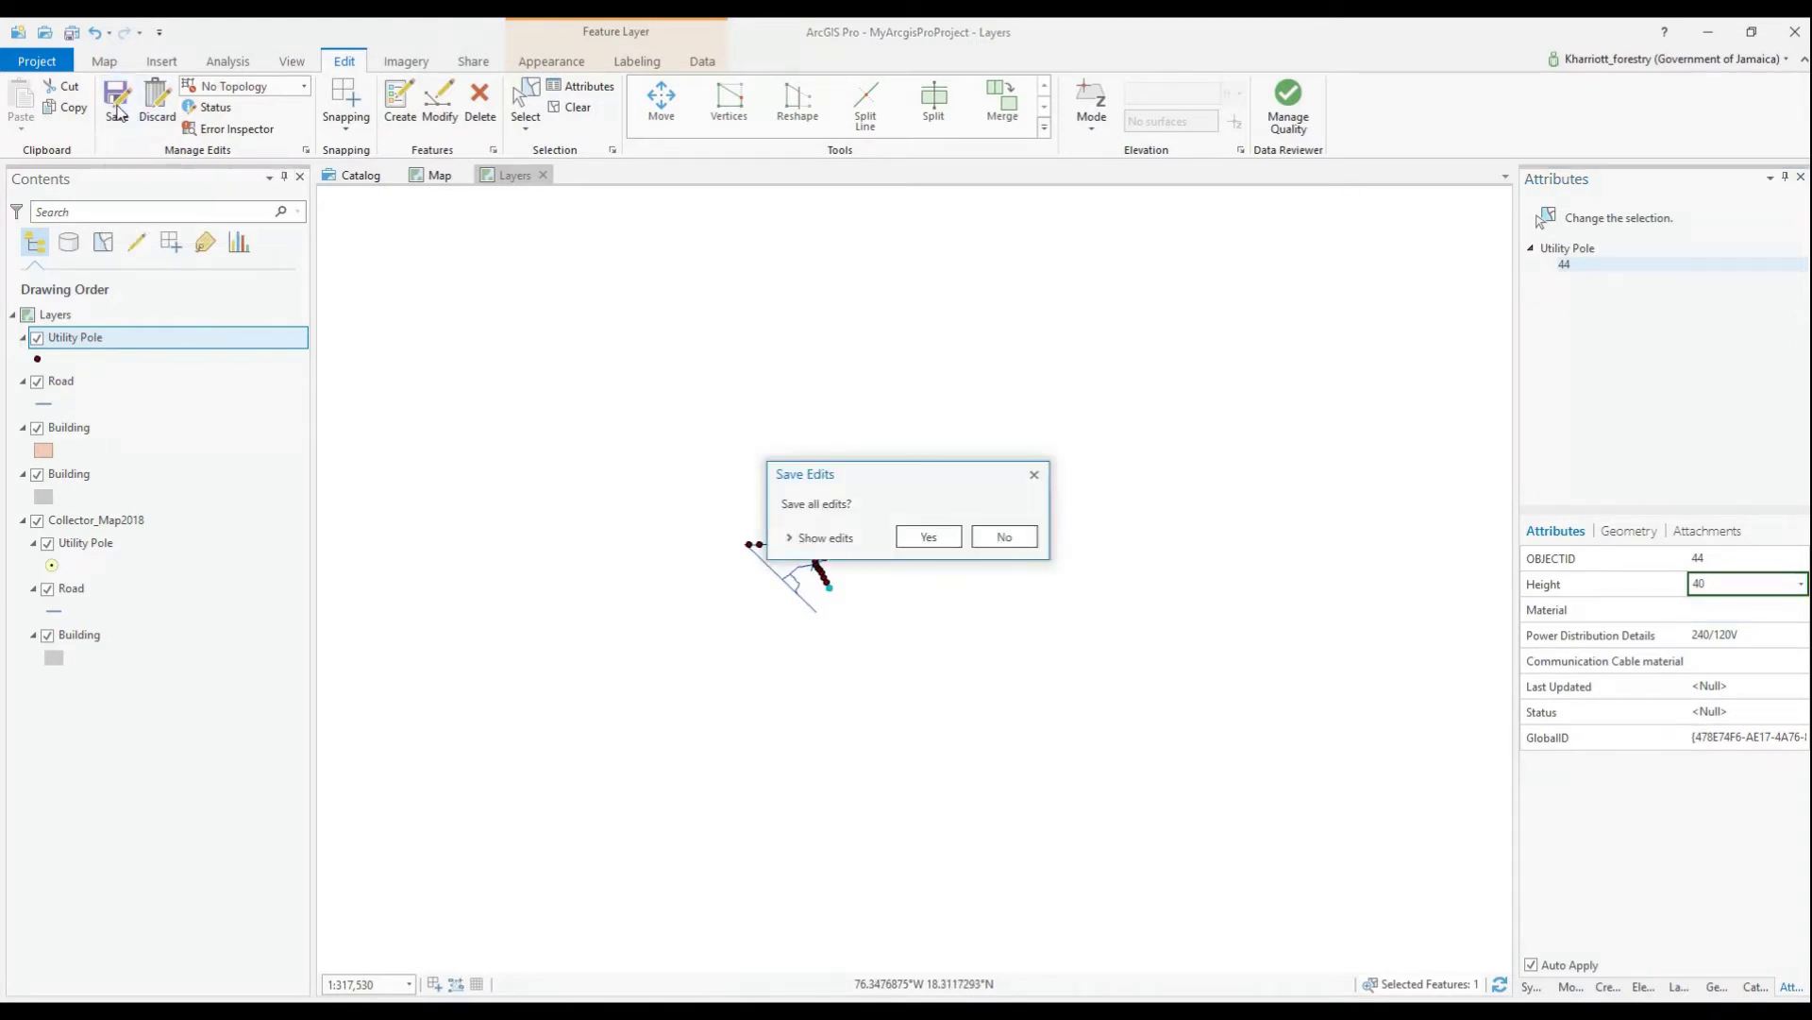
pyautogui.click(927, 535)
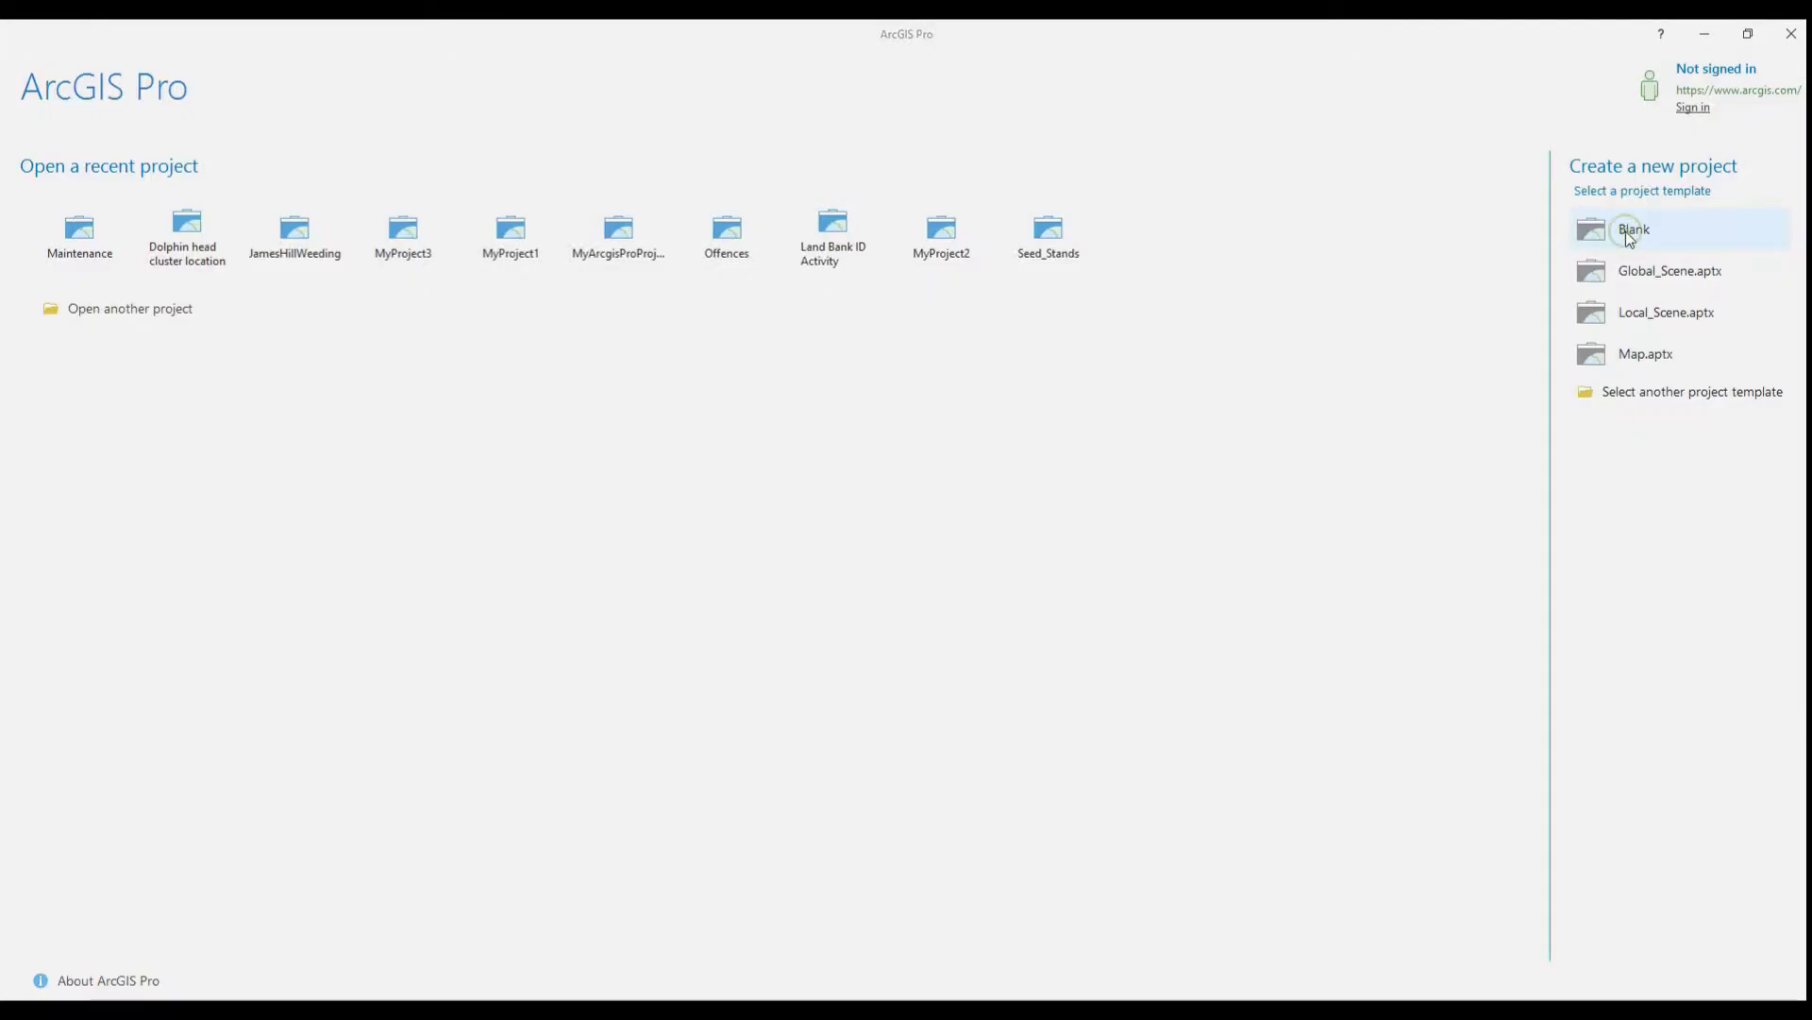
# Create the blank project 'arcgisproedits' and expand its geodatabase and home folder in Catalog.
pyautogui.click(1626, 231)
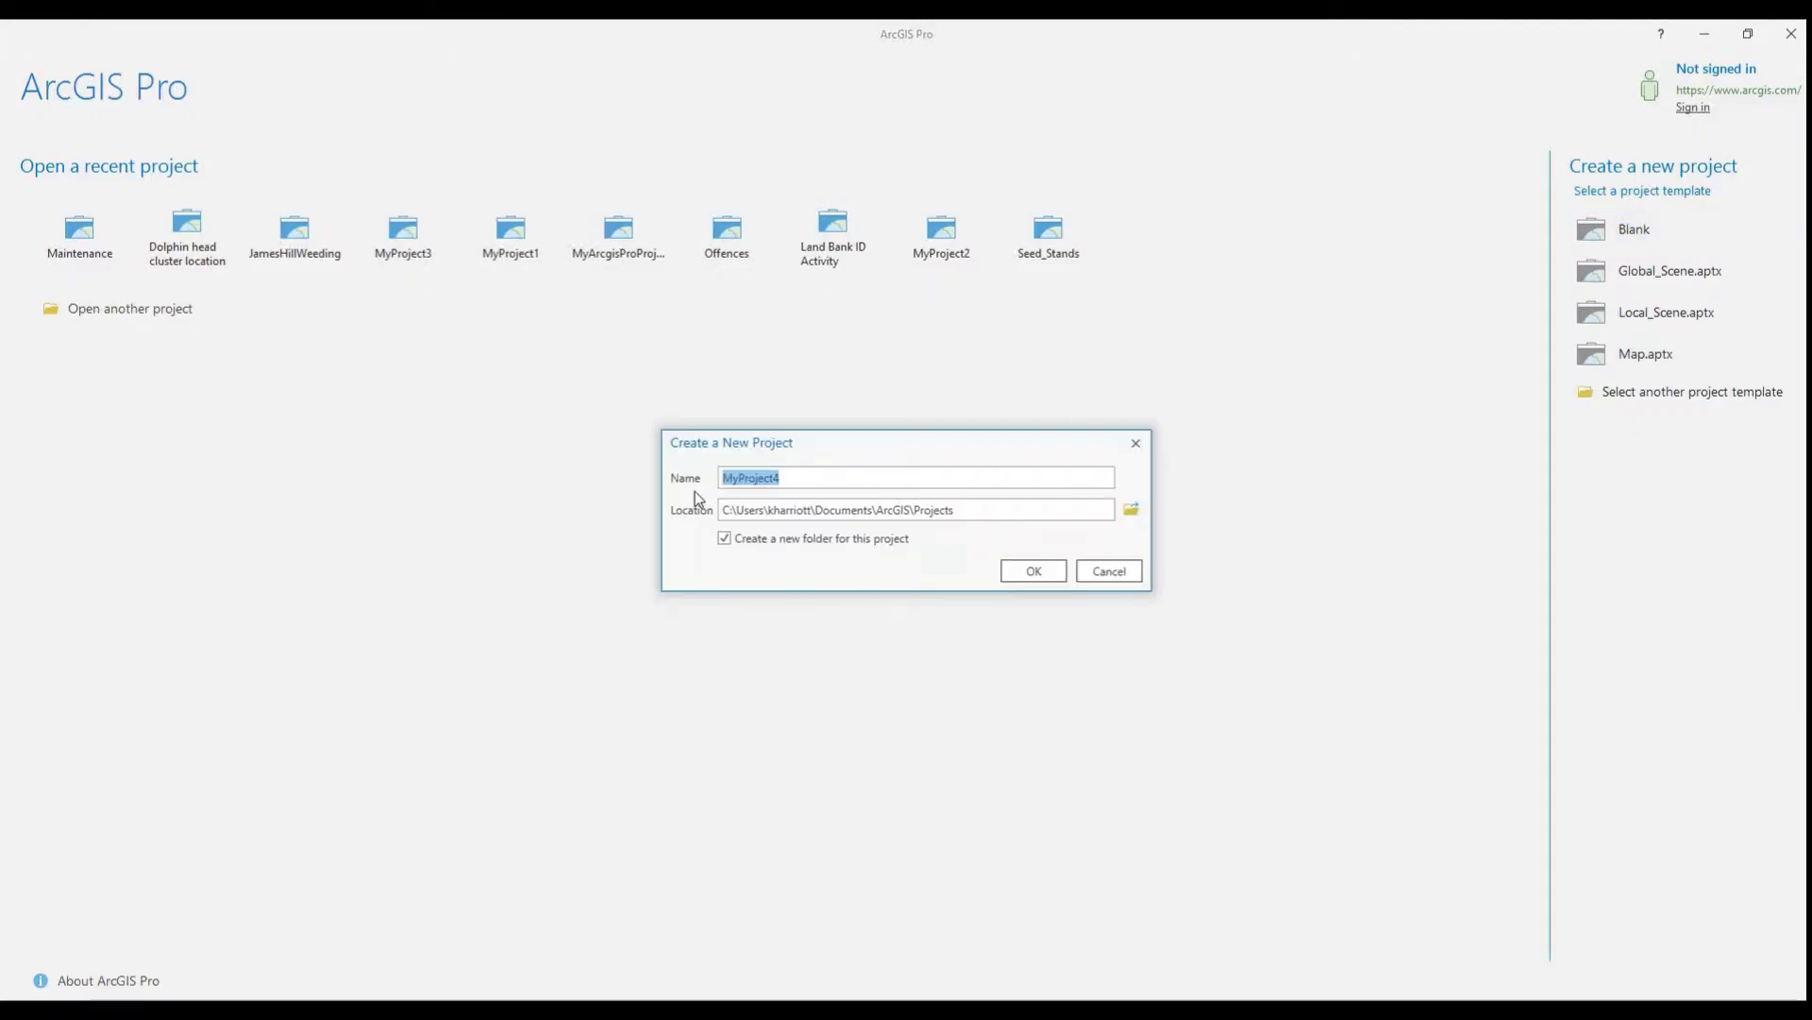
pyautogui.write('arcg')
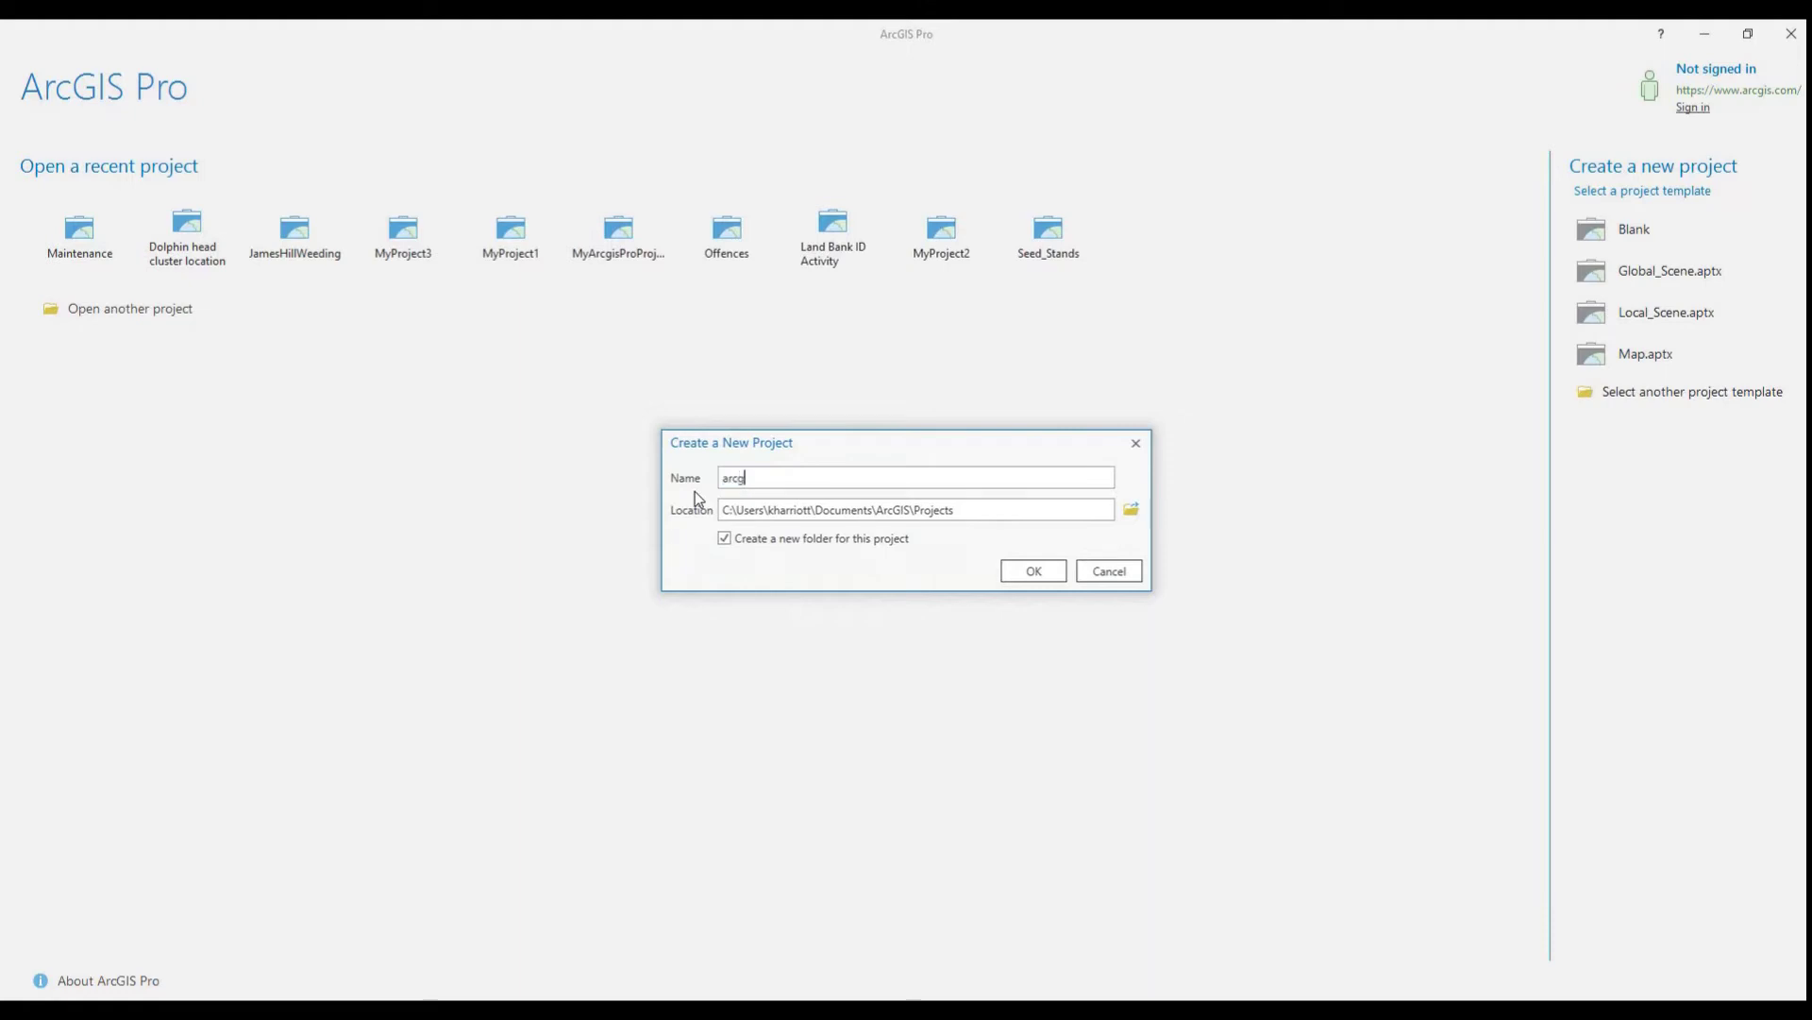
pyautogui.write('isproedits')
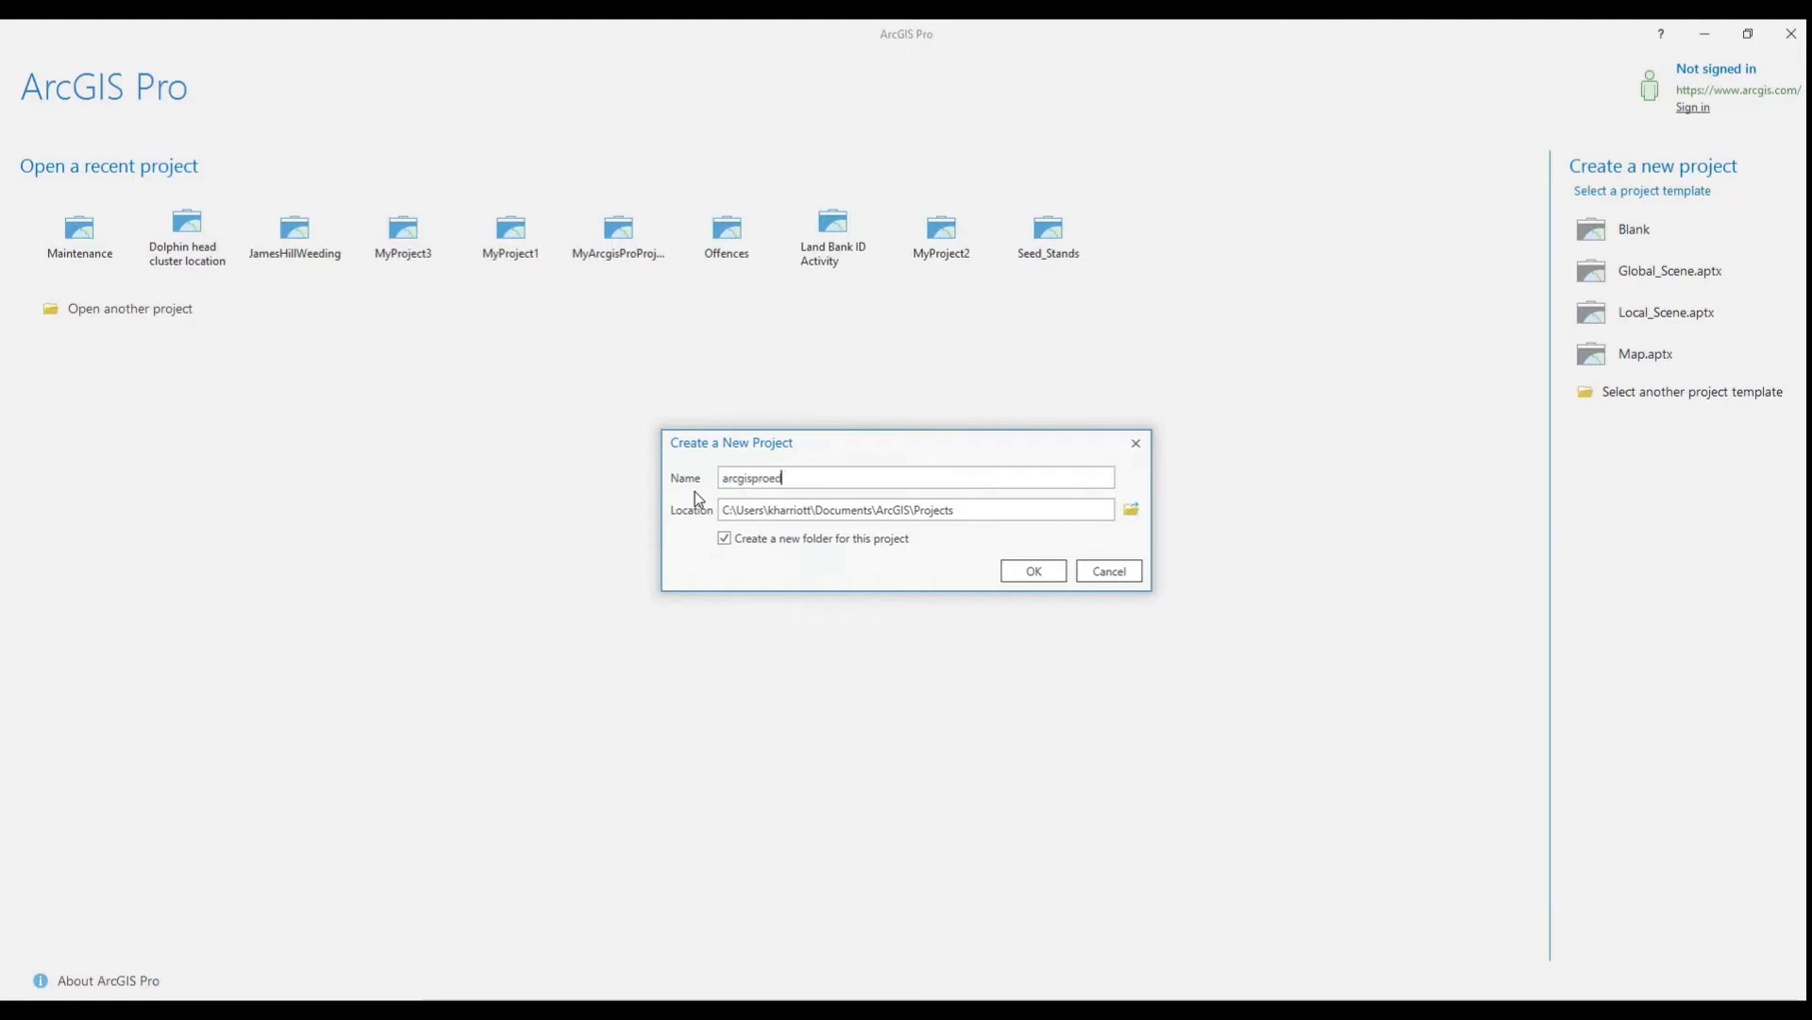
pyautogui.click(1015, 572)
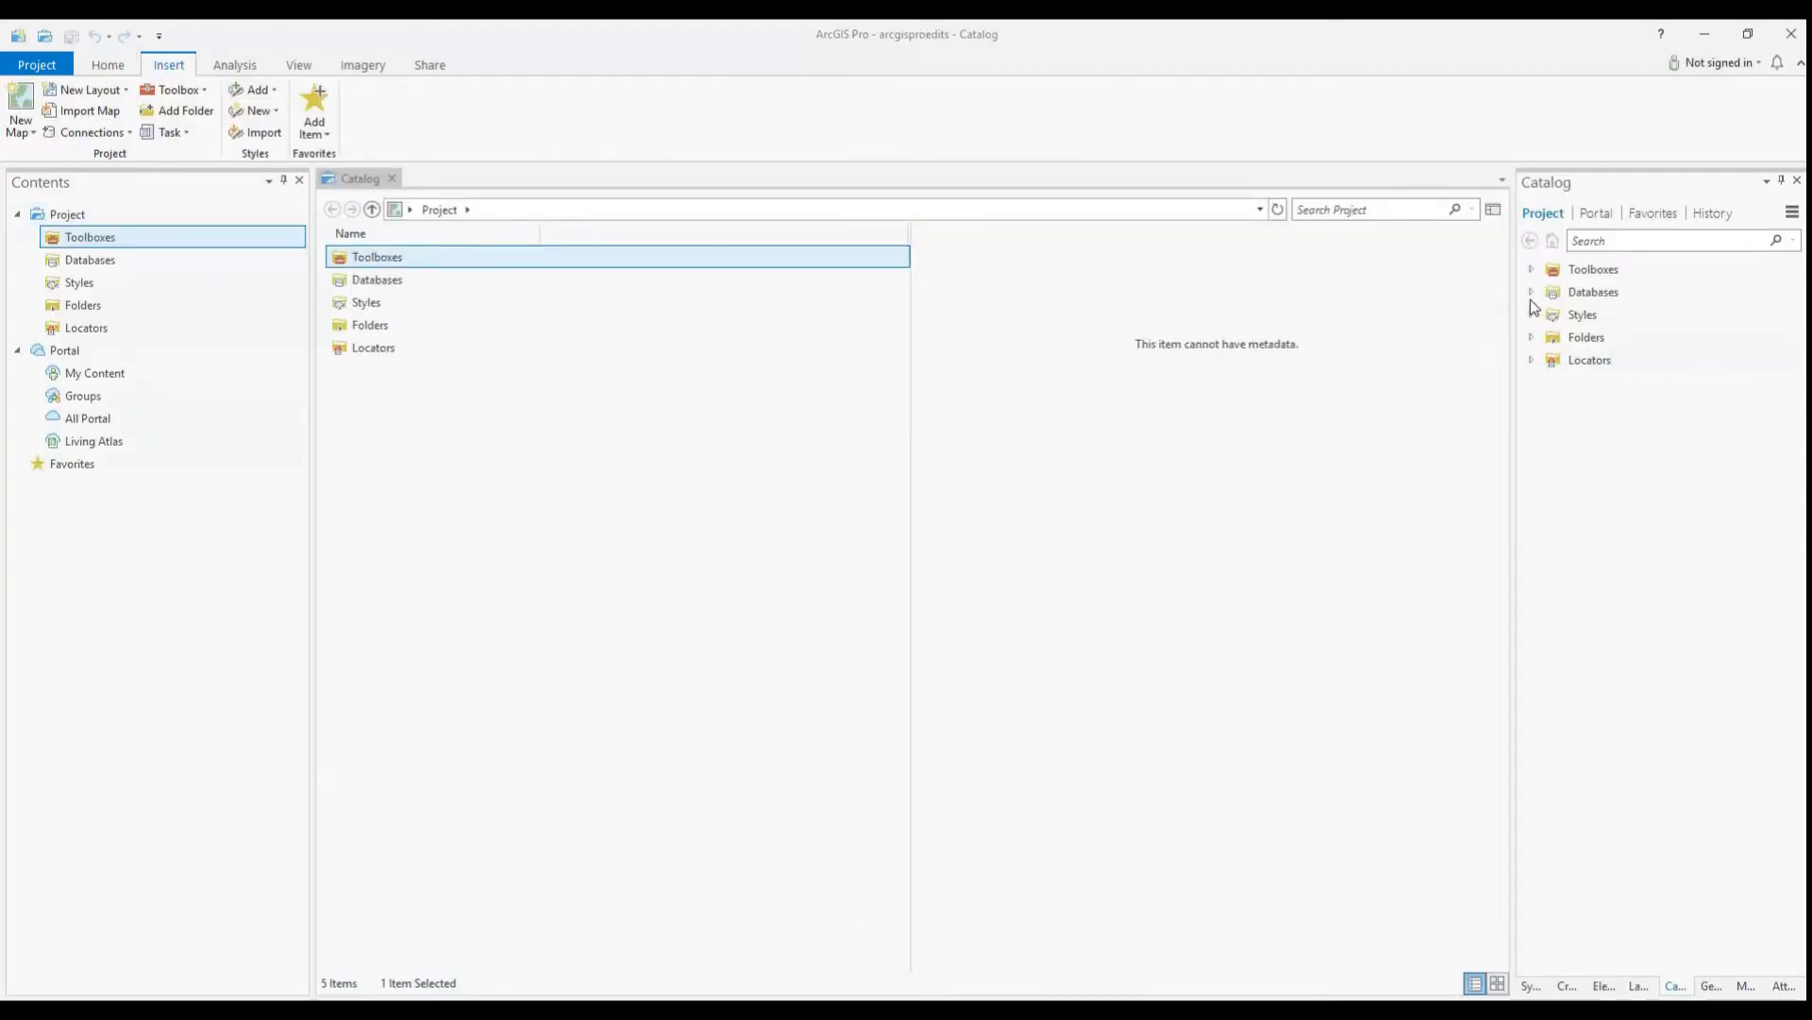
pyautogui.click(1531, 292)
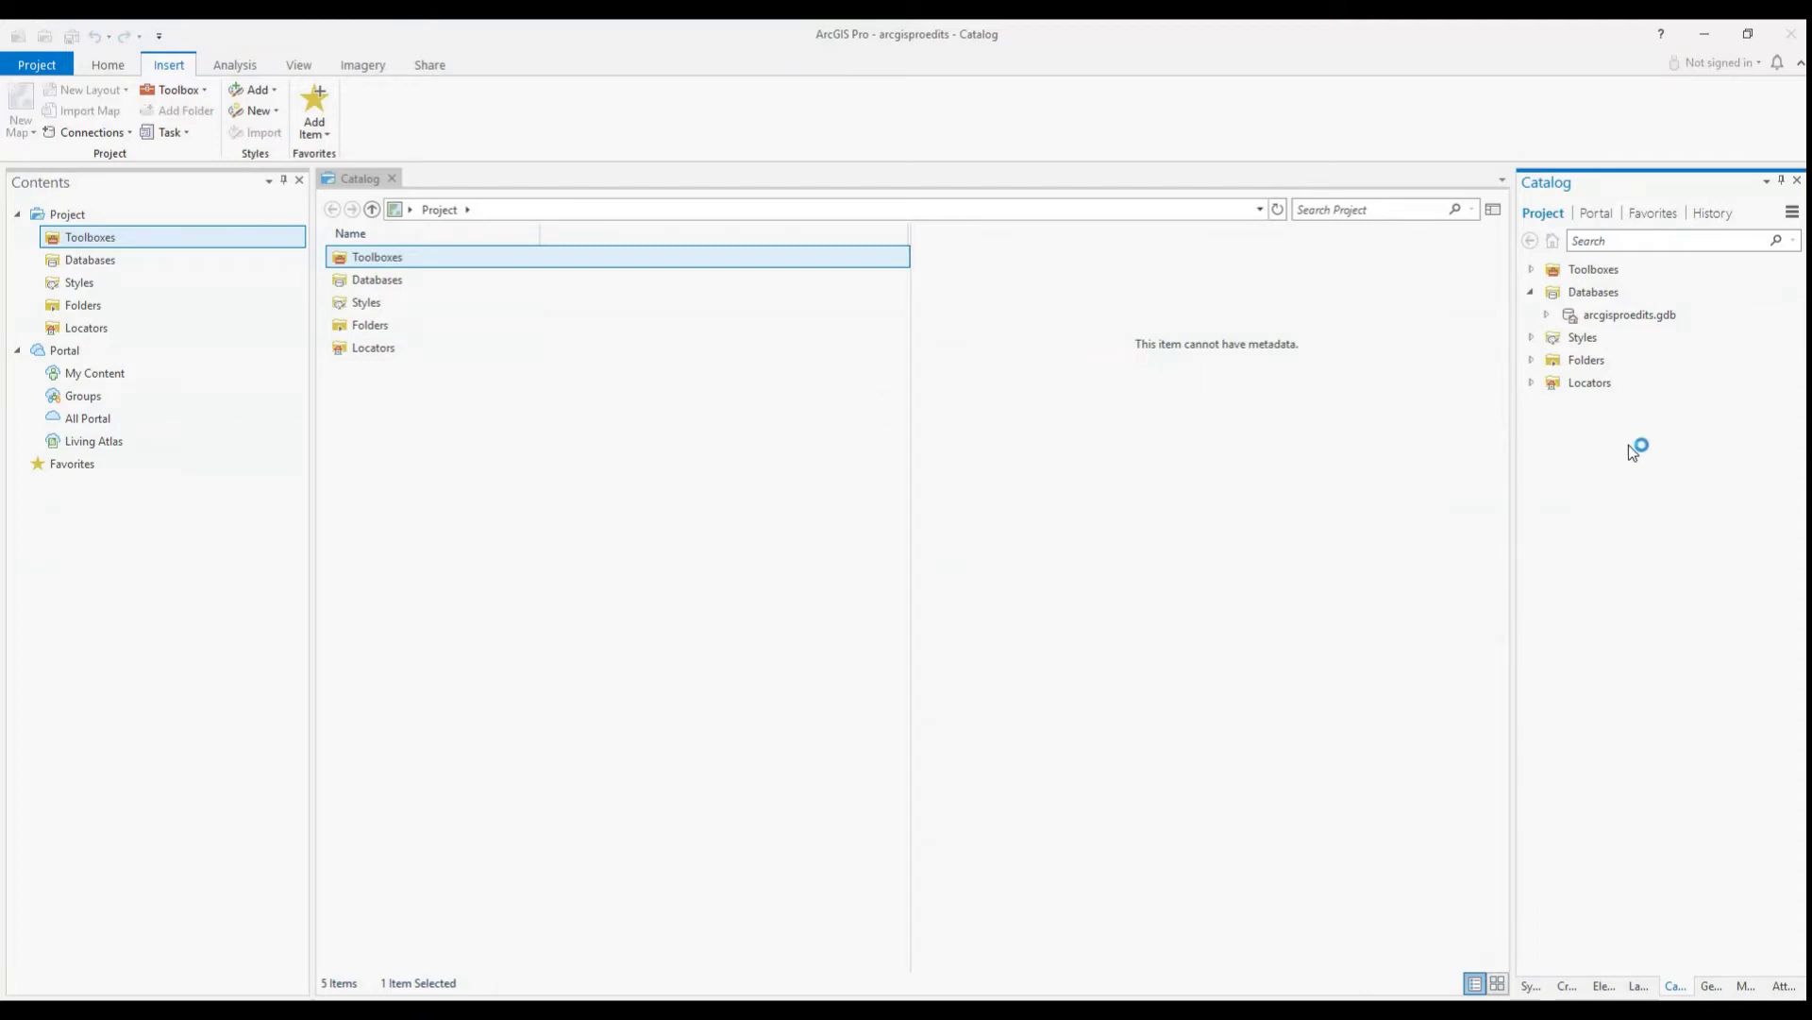
pyautogui.click(1531, 360)
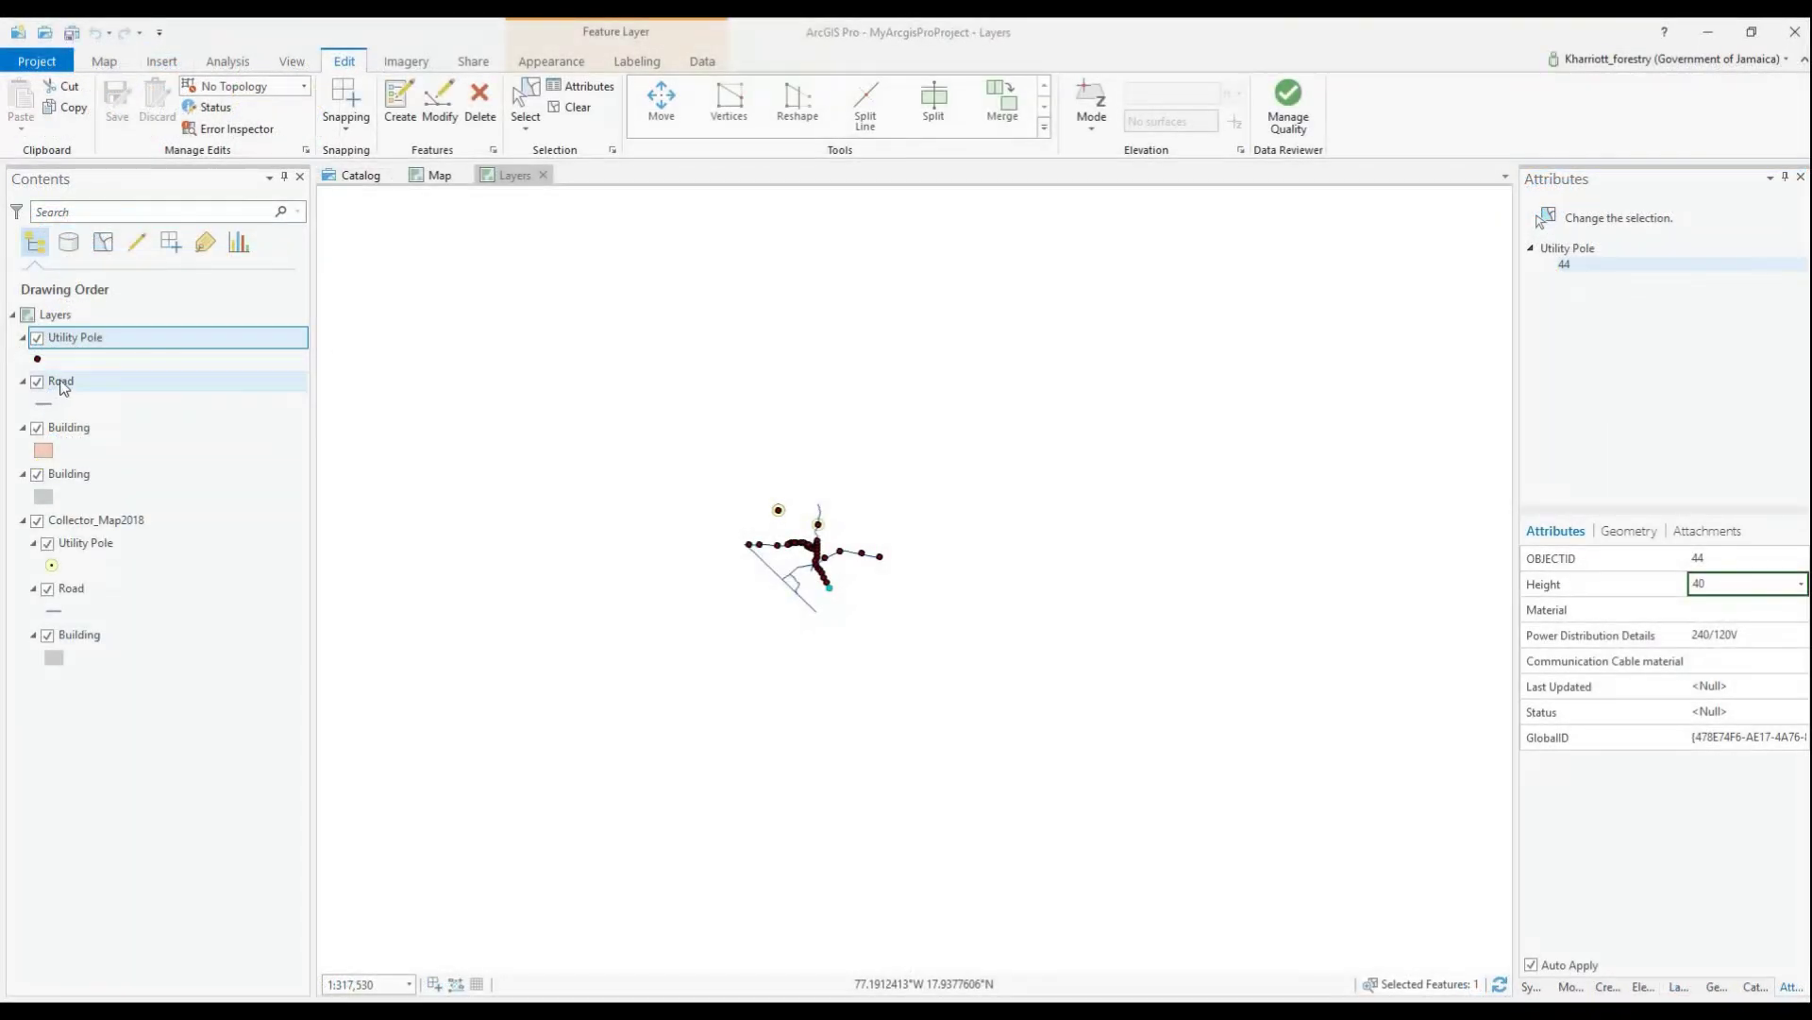
# Open the Road layer's properties and cancel without changes.
pyautogui.rightClick(63, 387)
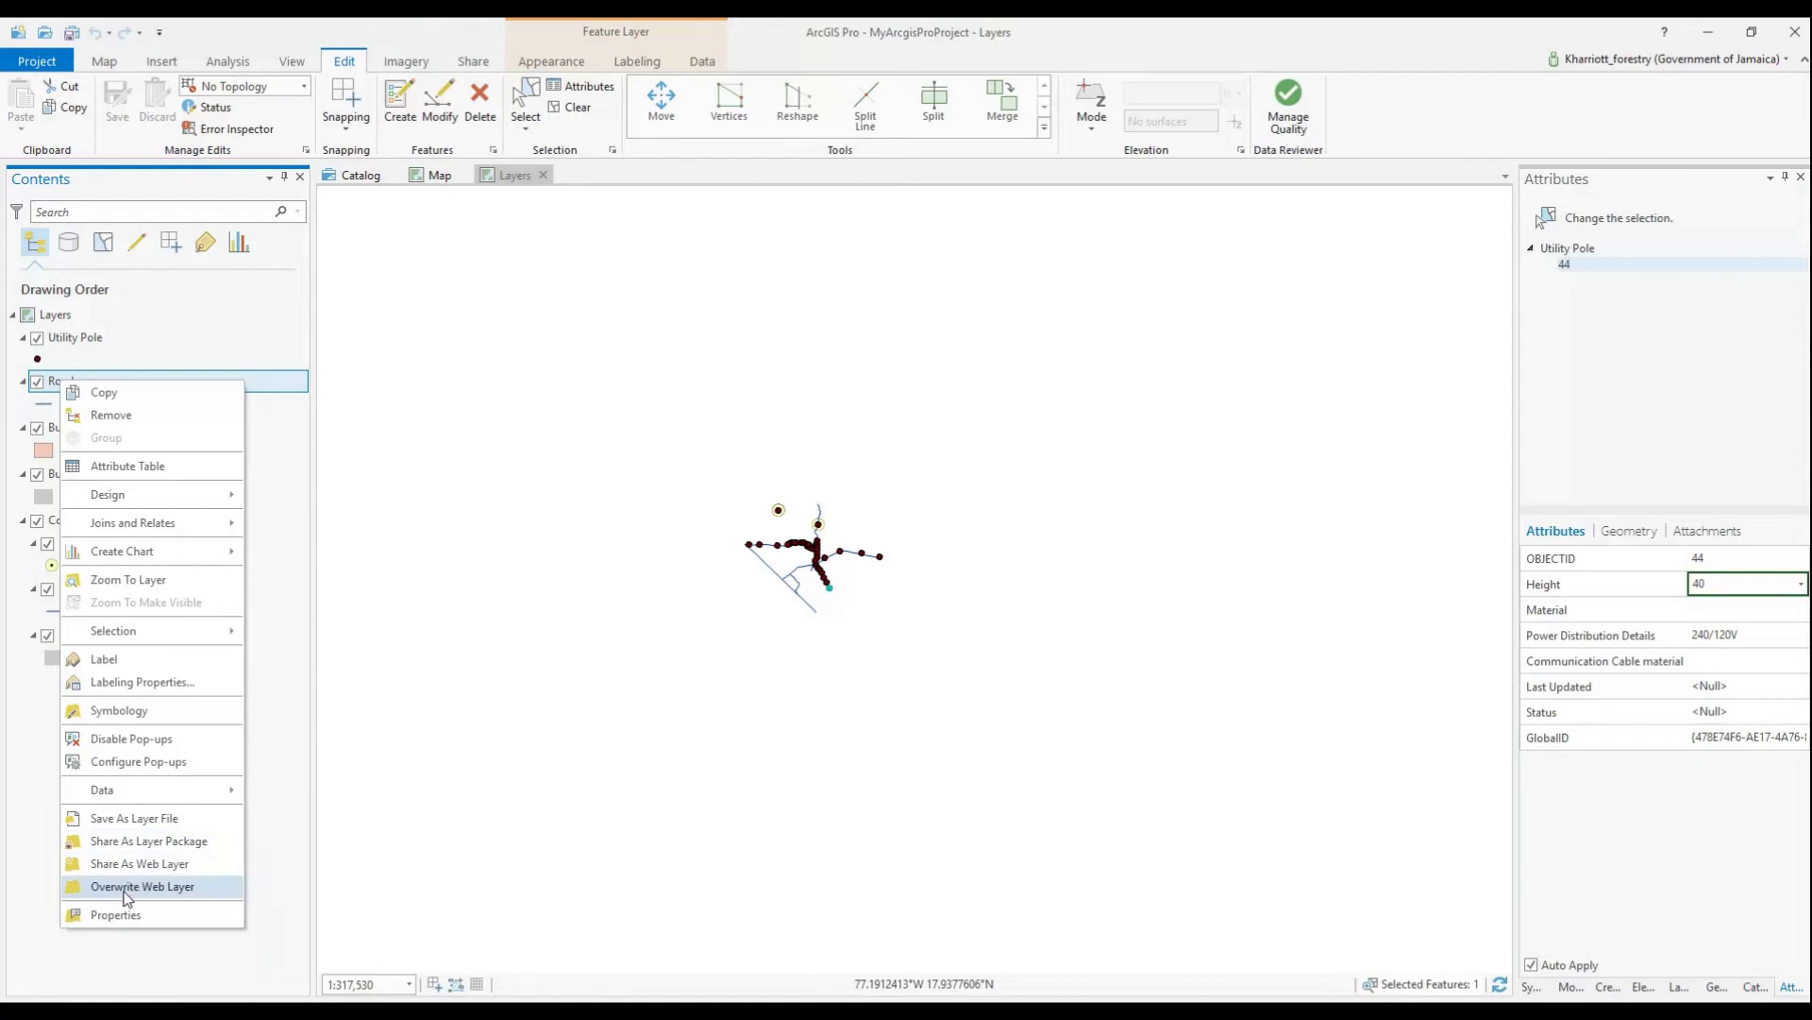
pyautogui.click(126, 916)
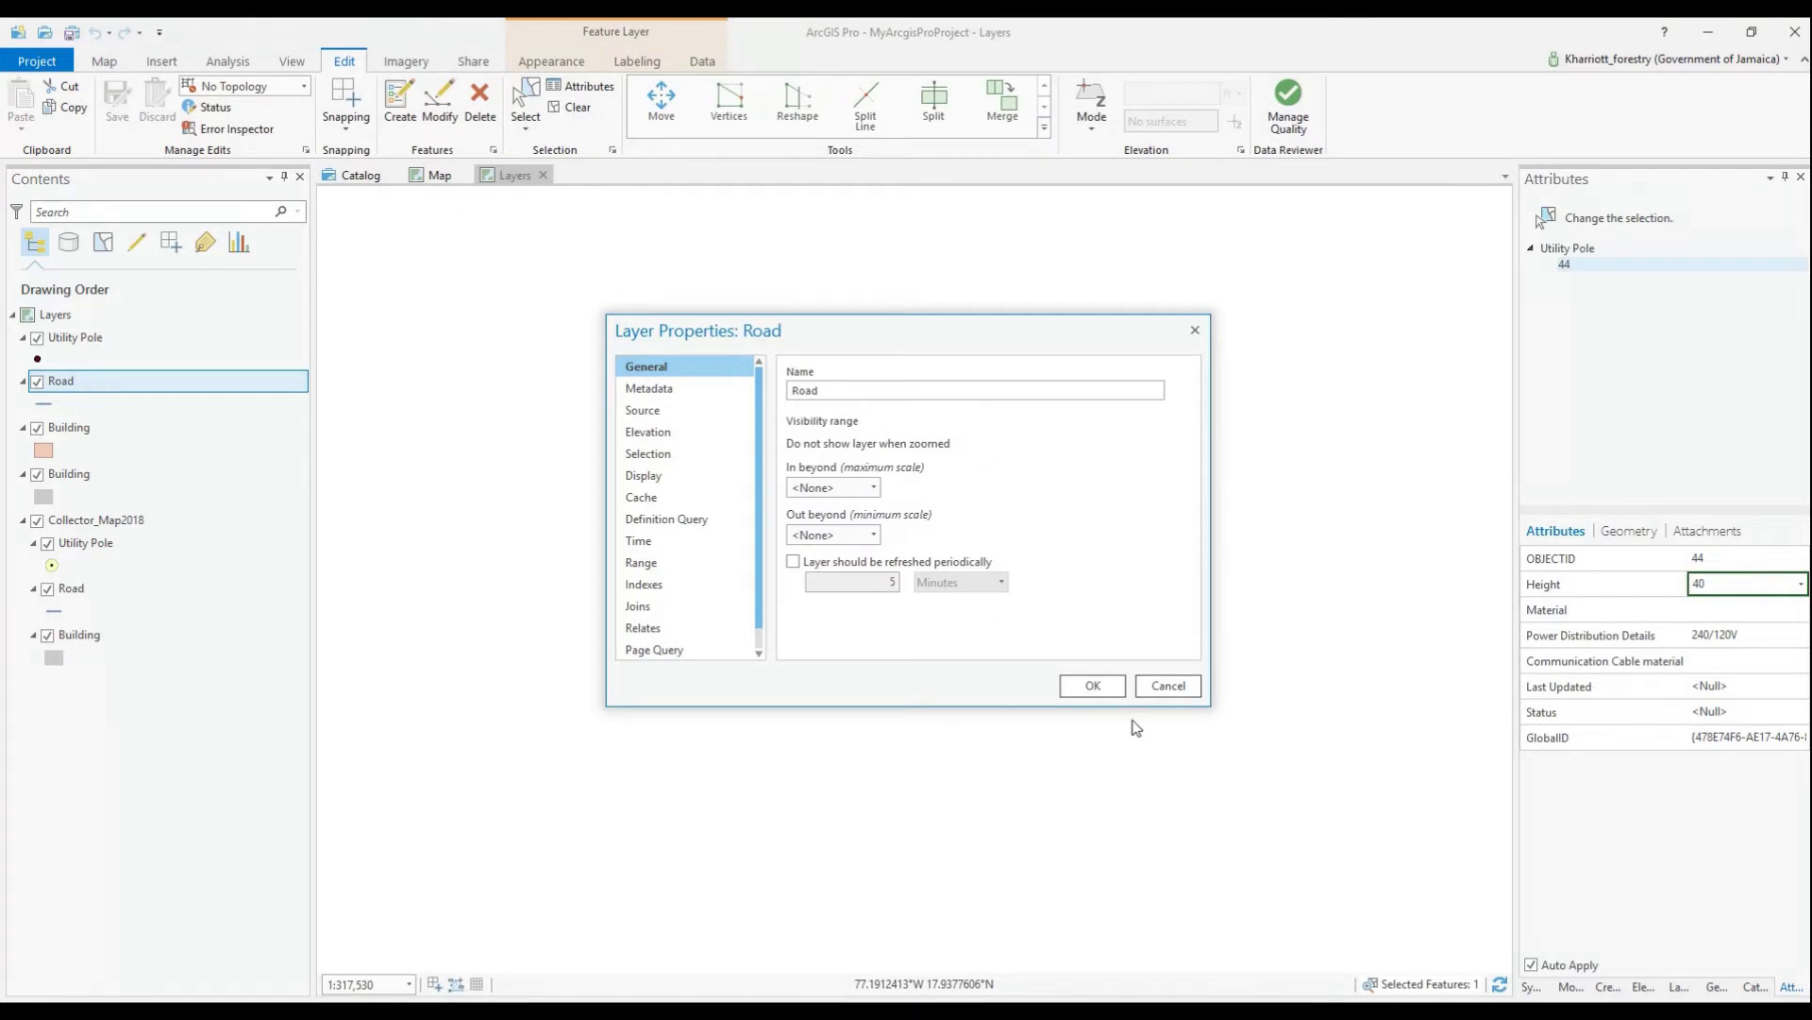
pyautogui.click(1161, 695)
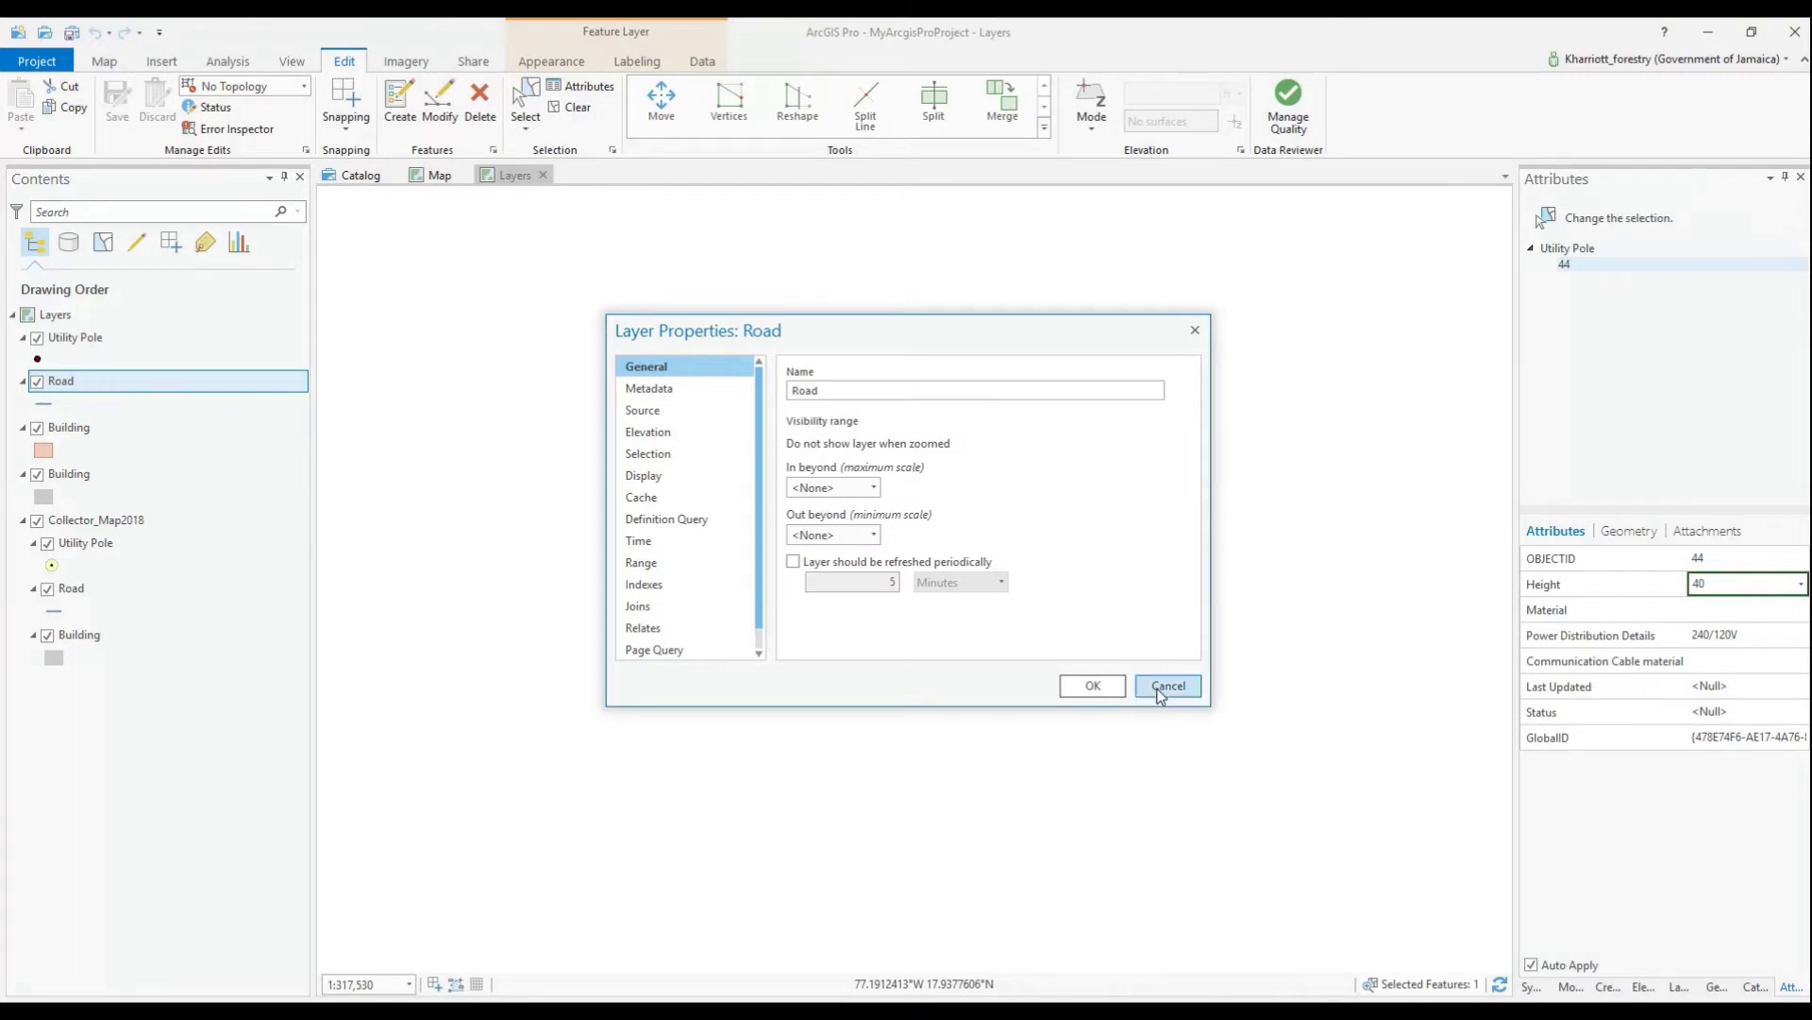
# Open Road's labeling properties, then the Road and Building symbol galleries.
pyautogui.rightClick(147, 385)
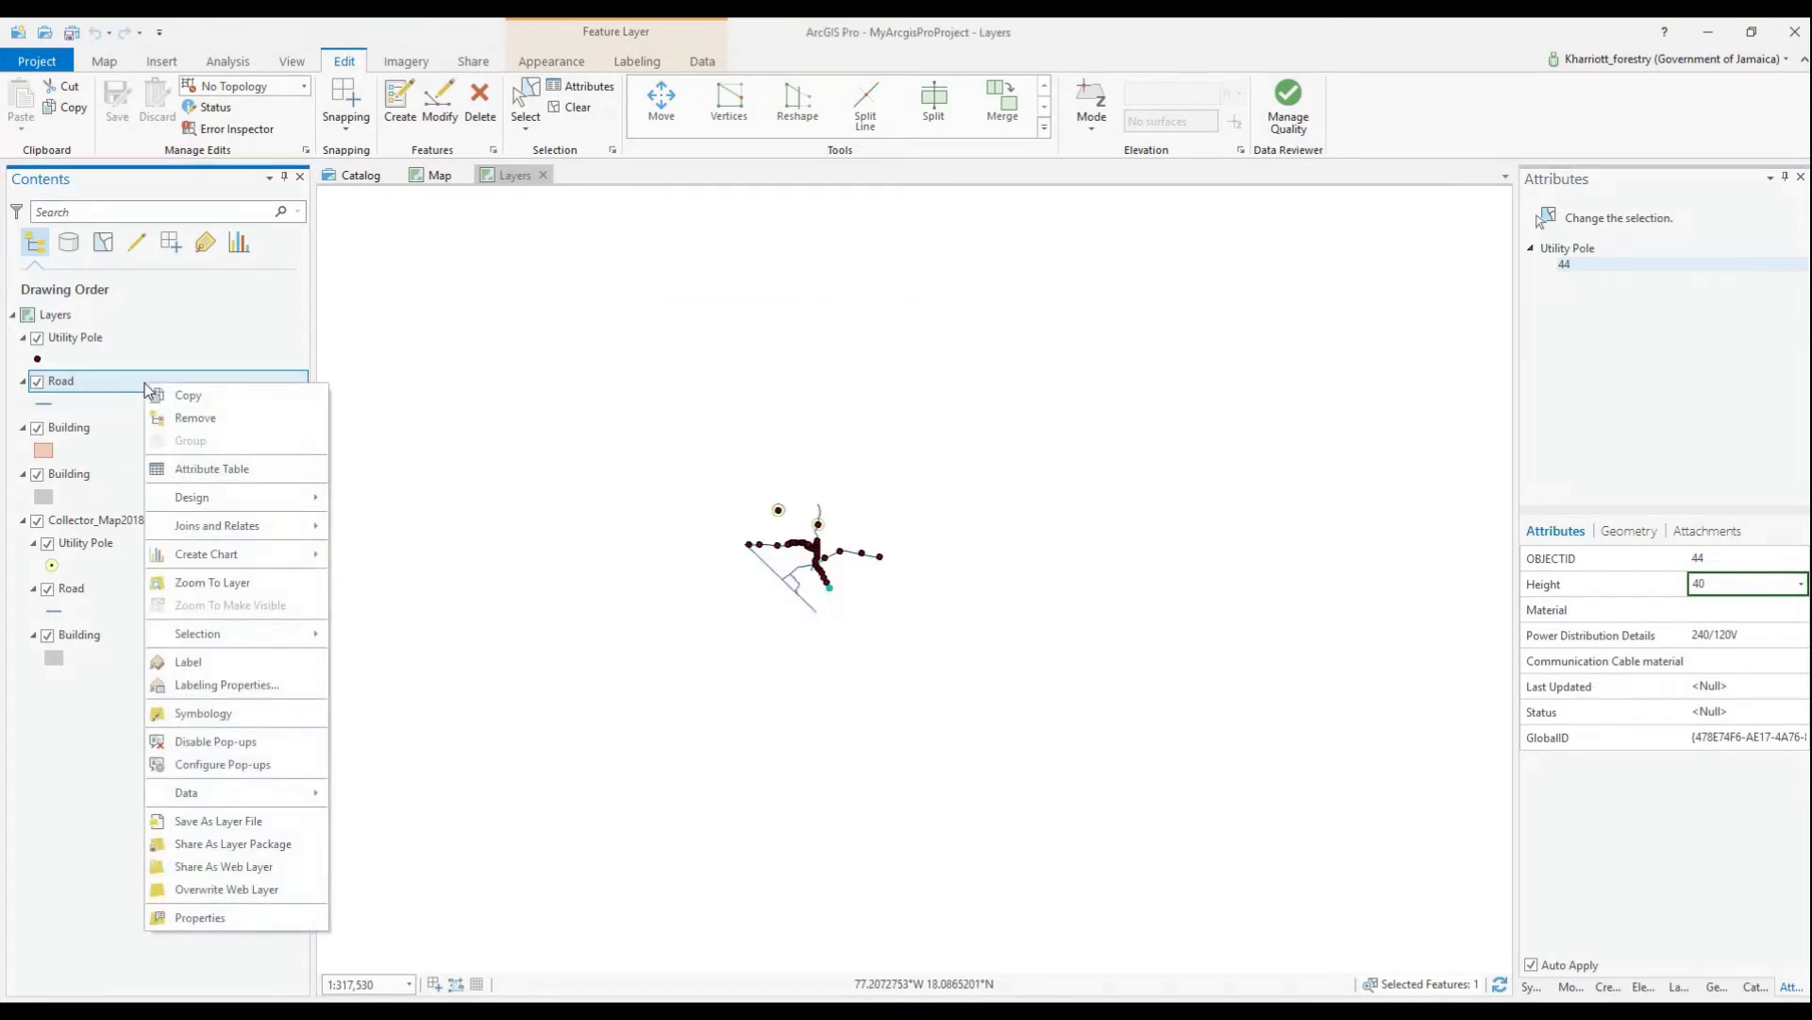
pyautogui.click(201, 685)
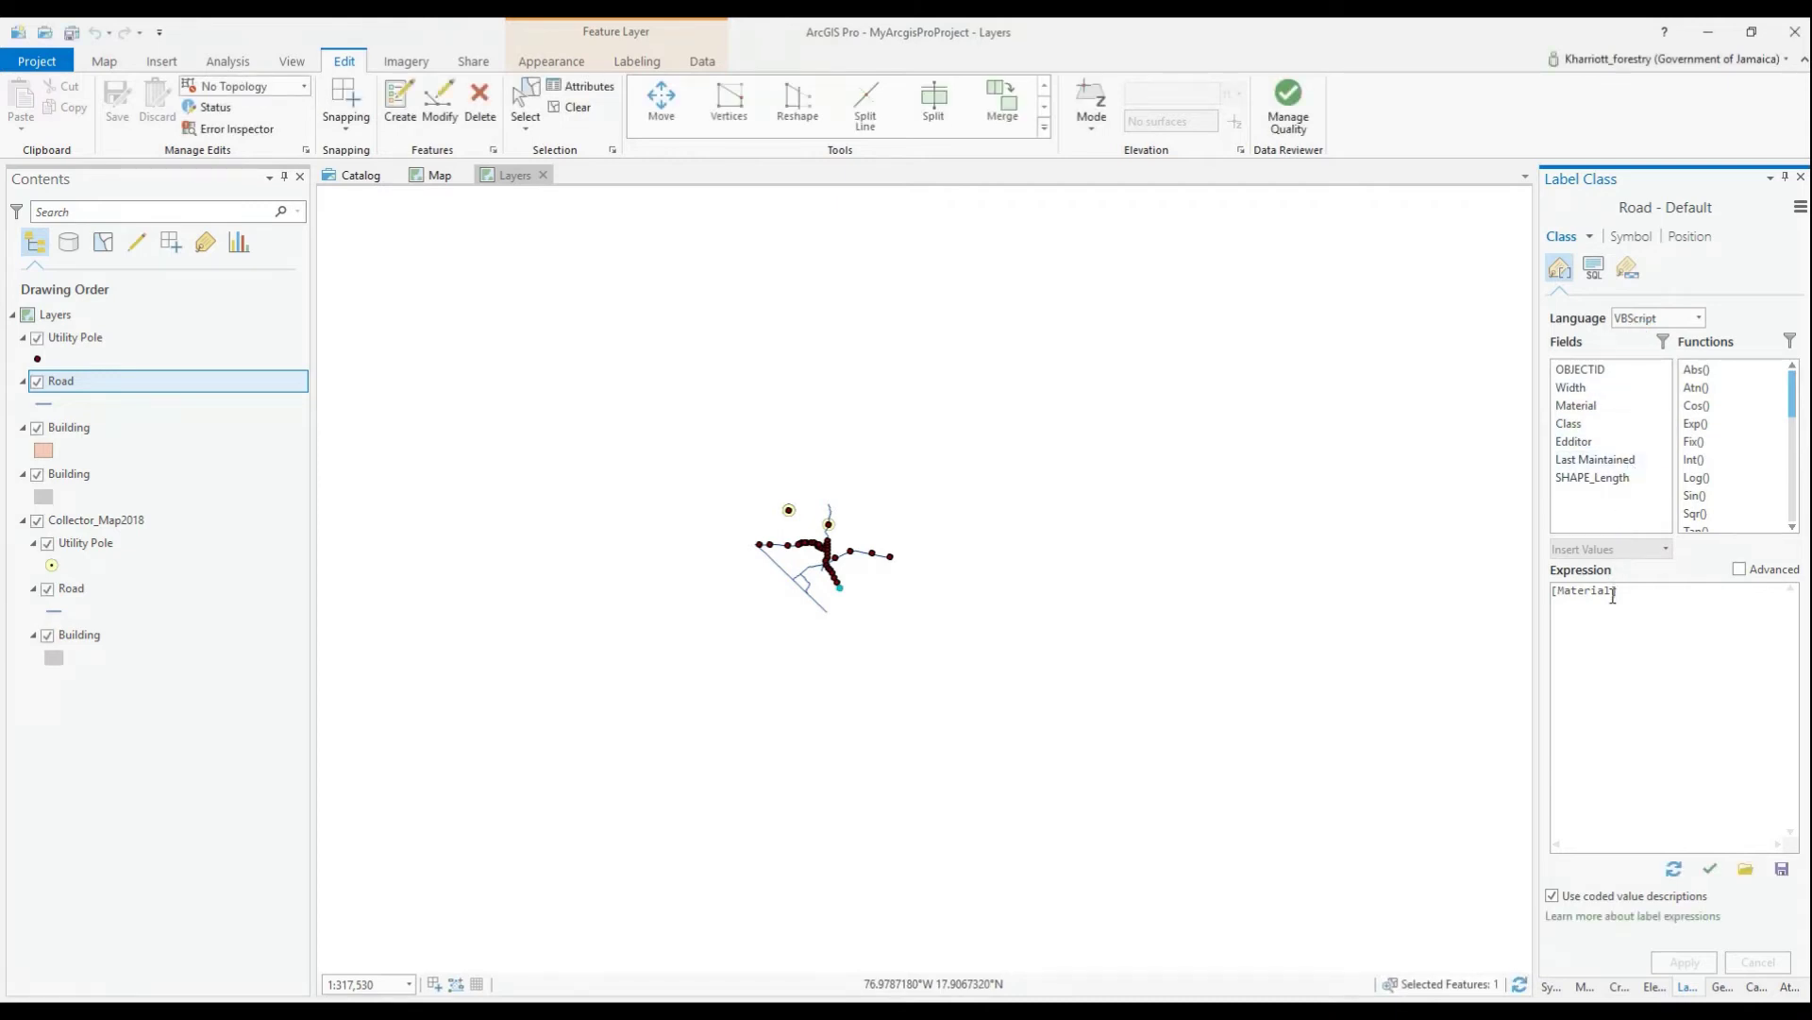
pyautogui.click(44, 405)
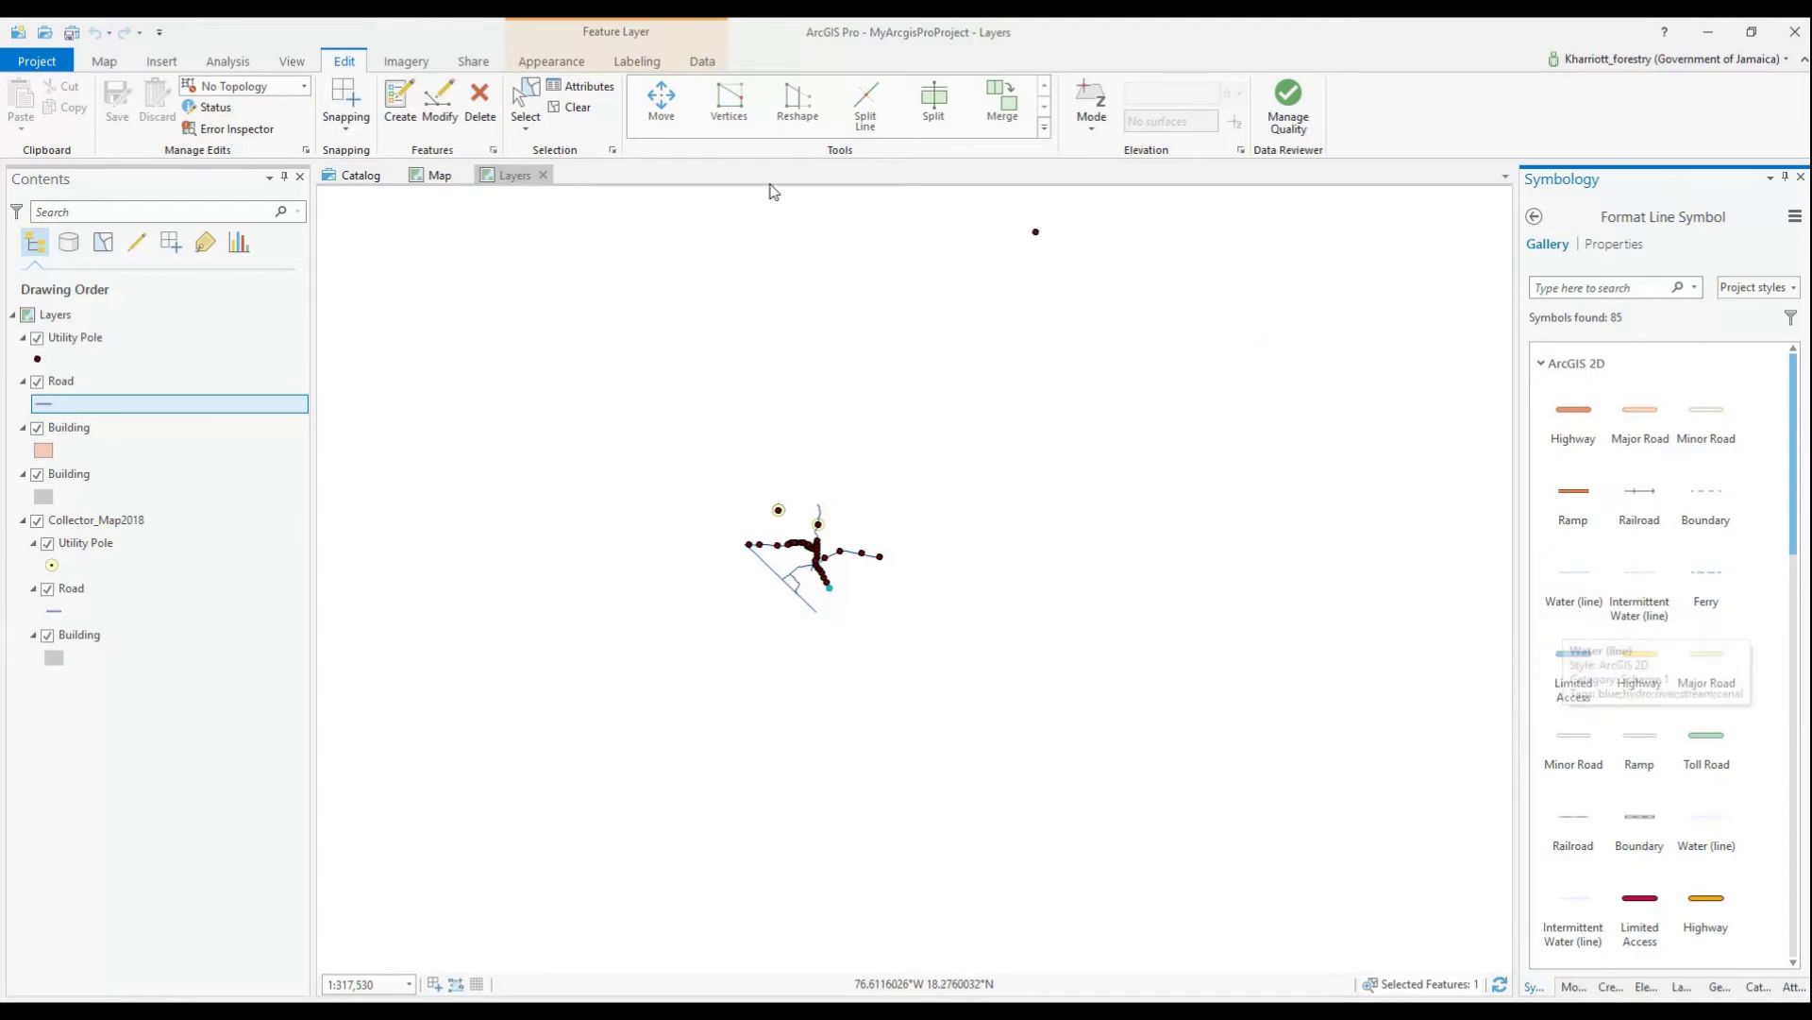
pyautogui.click(44, 460)
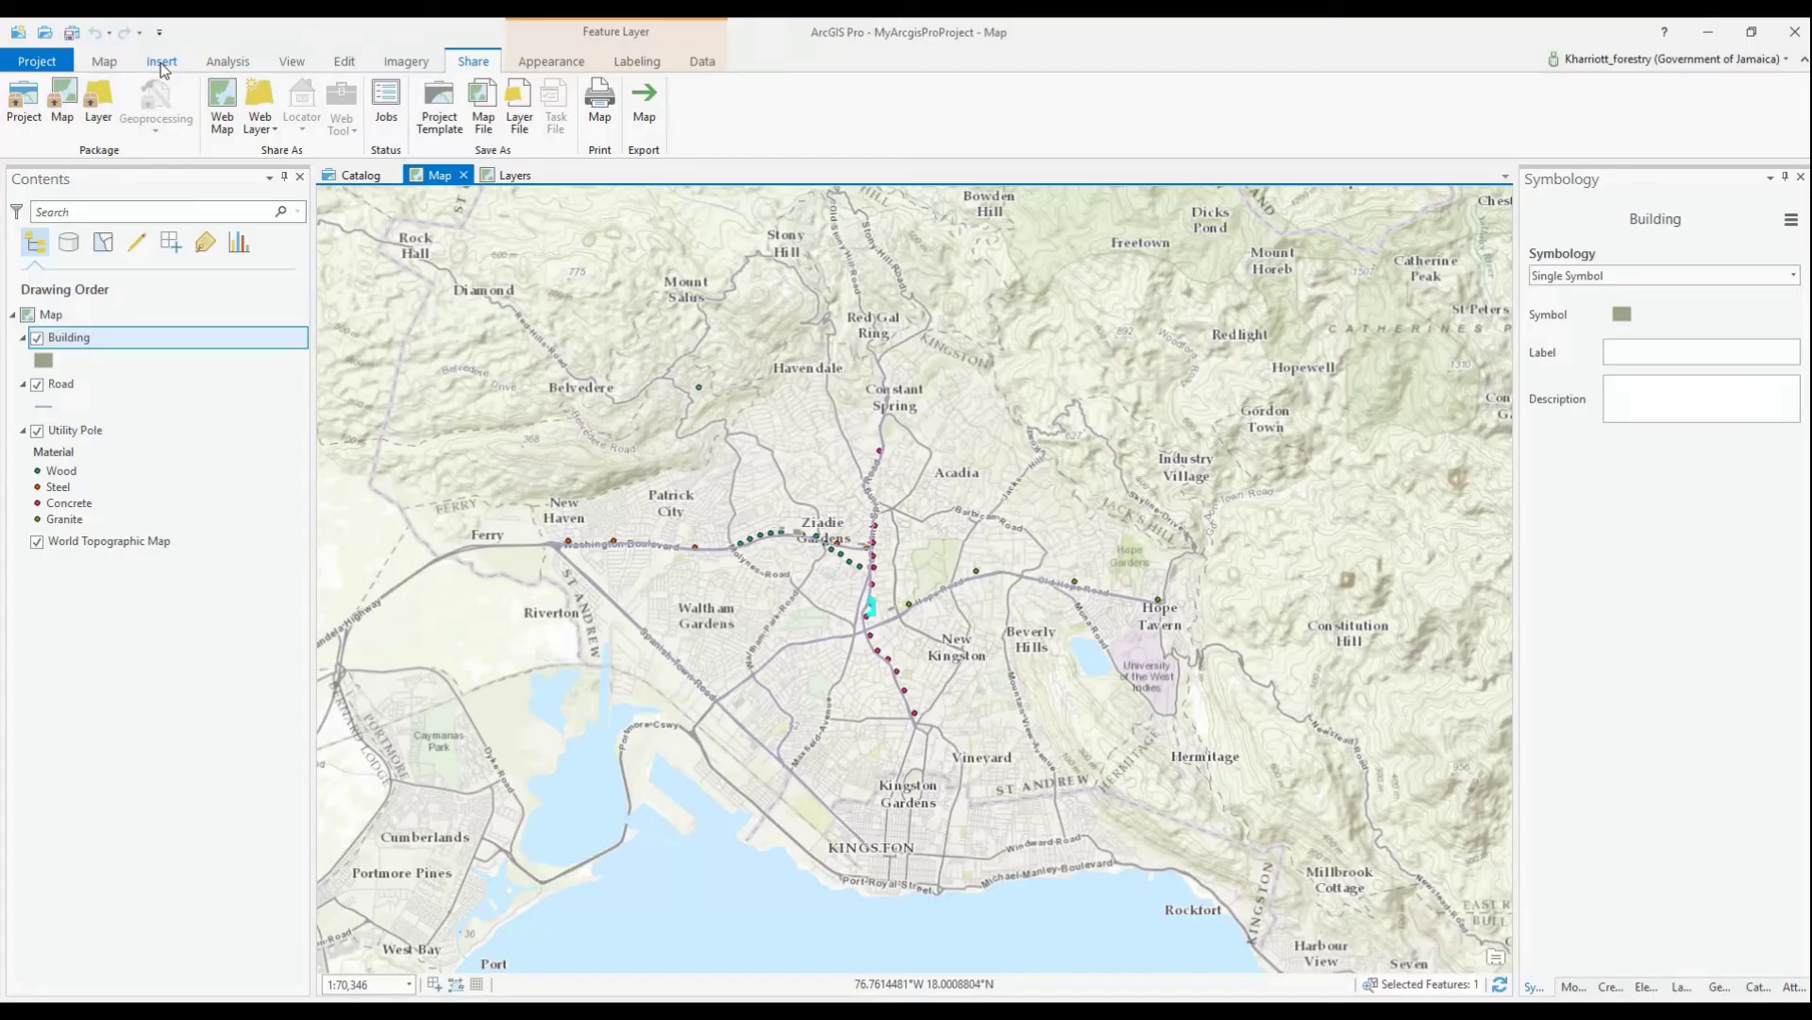
# Create an ANSI Landscape Letter layout and add a map frame showing Map.
pyautogui.click(161, 60)
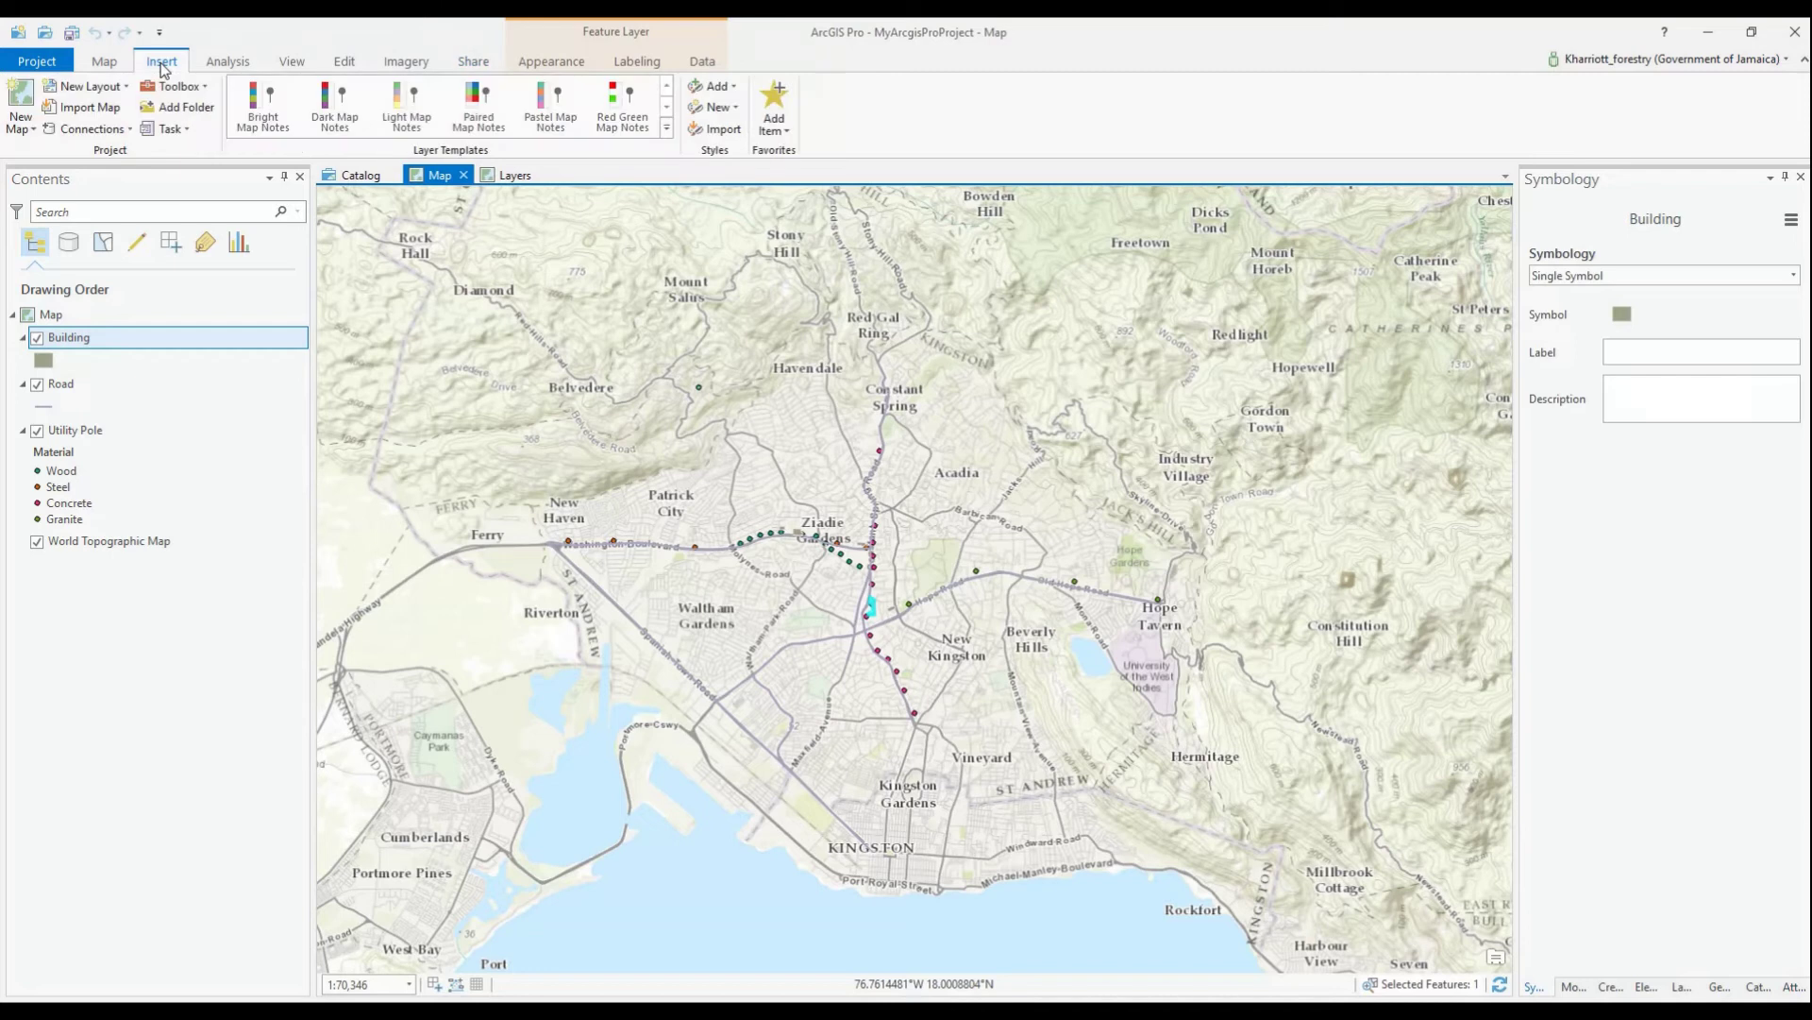
pyautogui.click(90, 86)
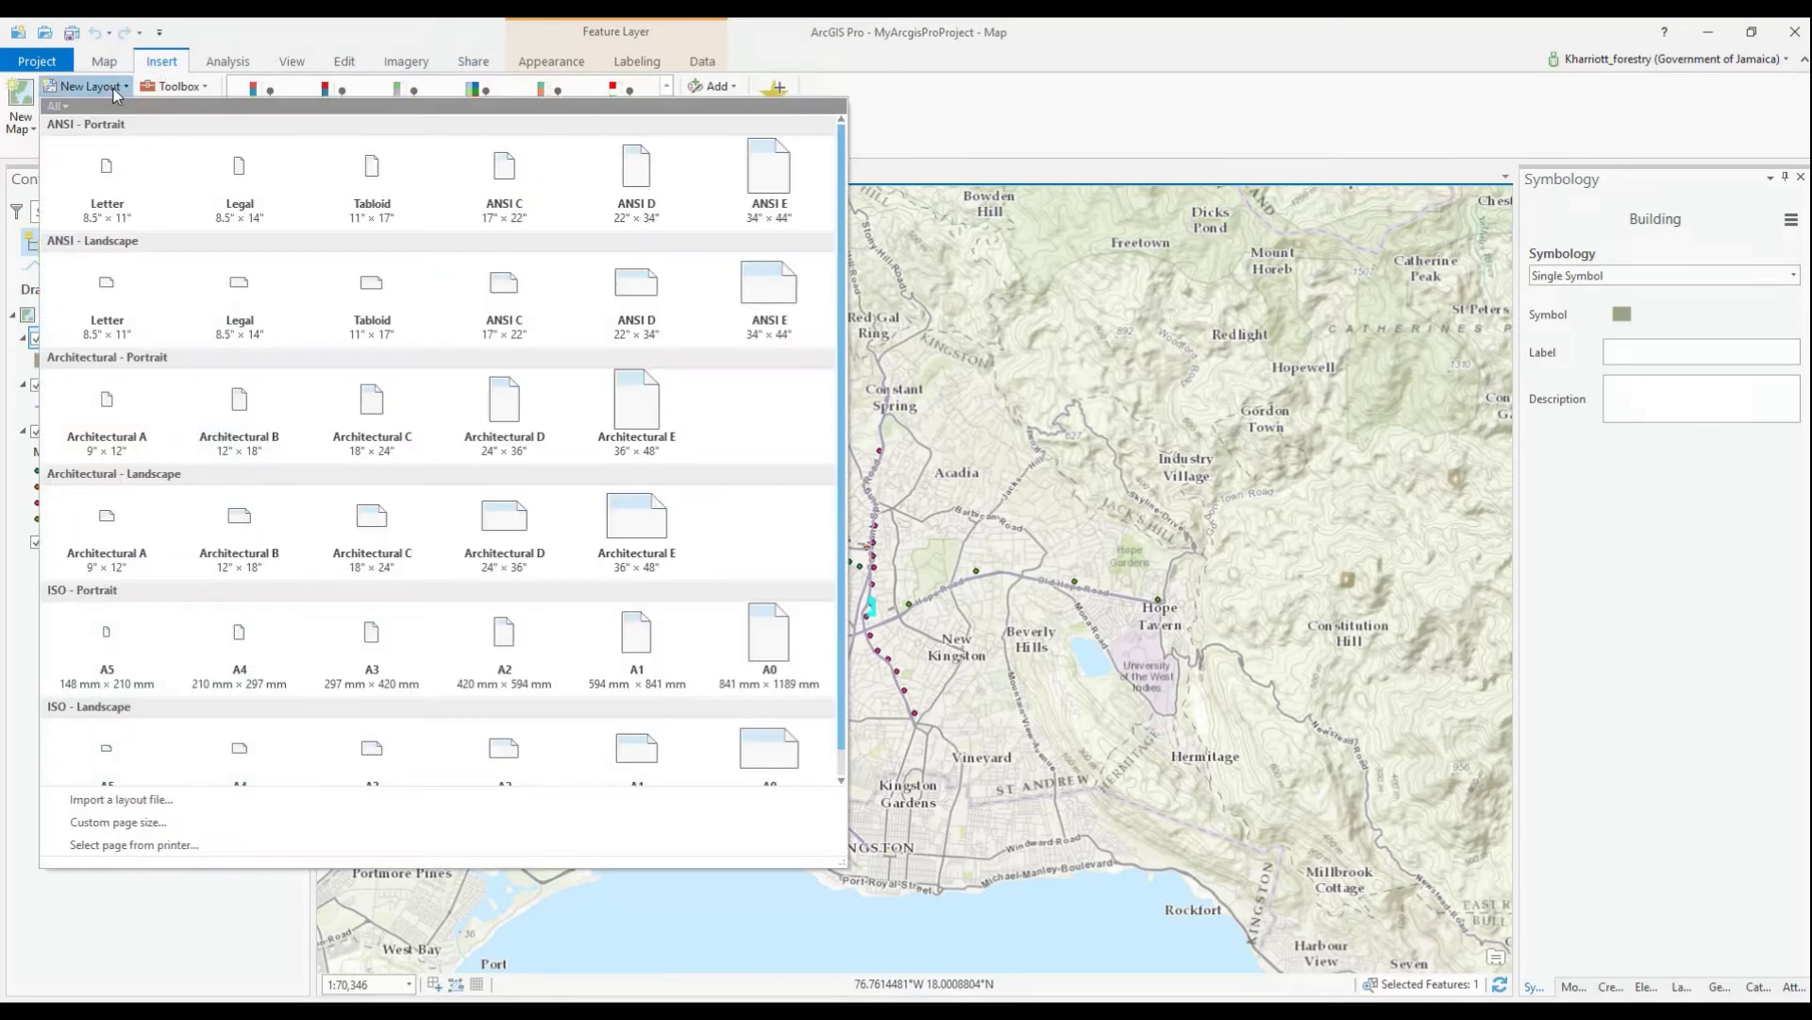
pyautogui.click(104, 295)
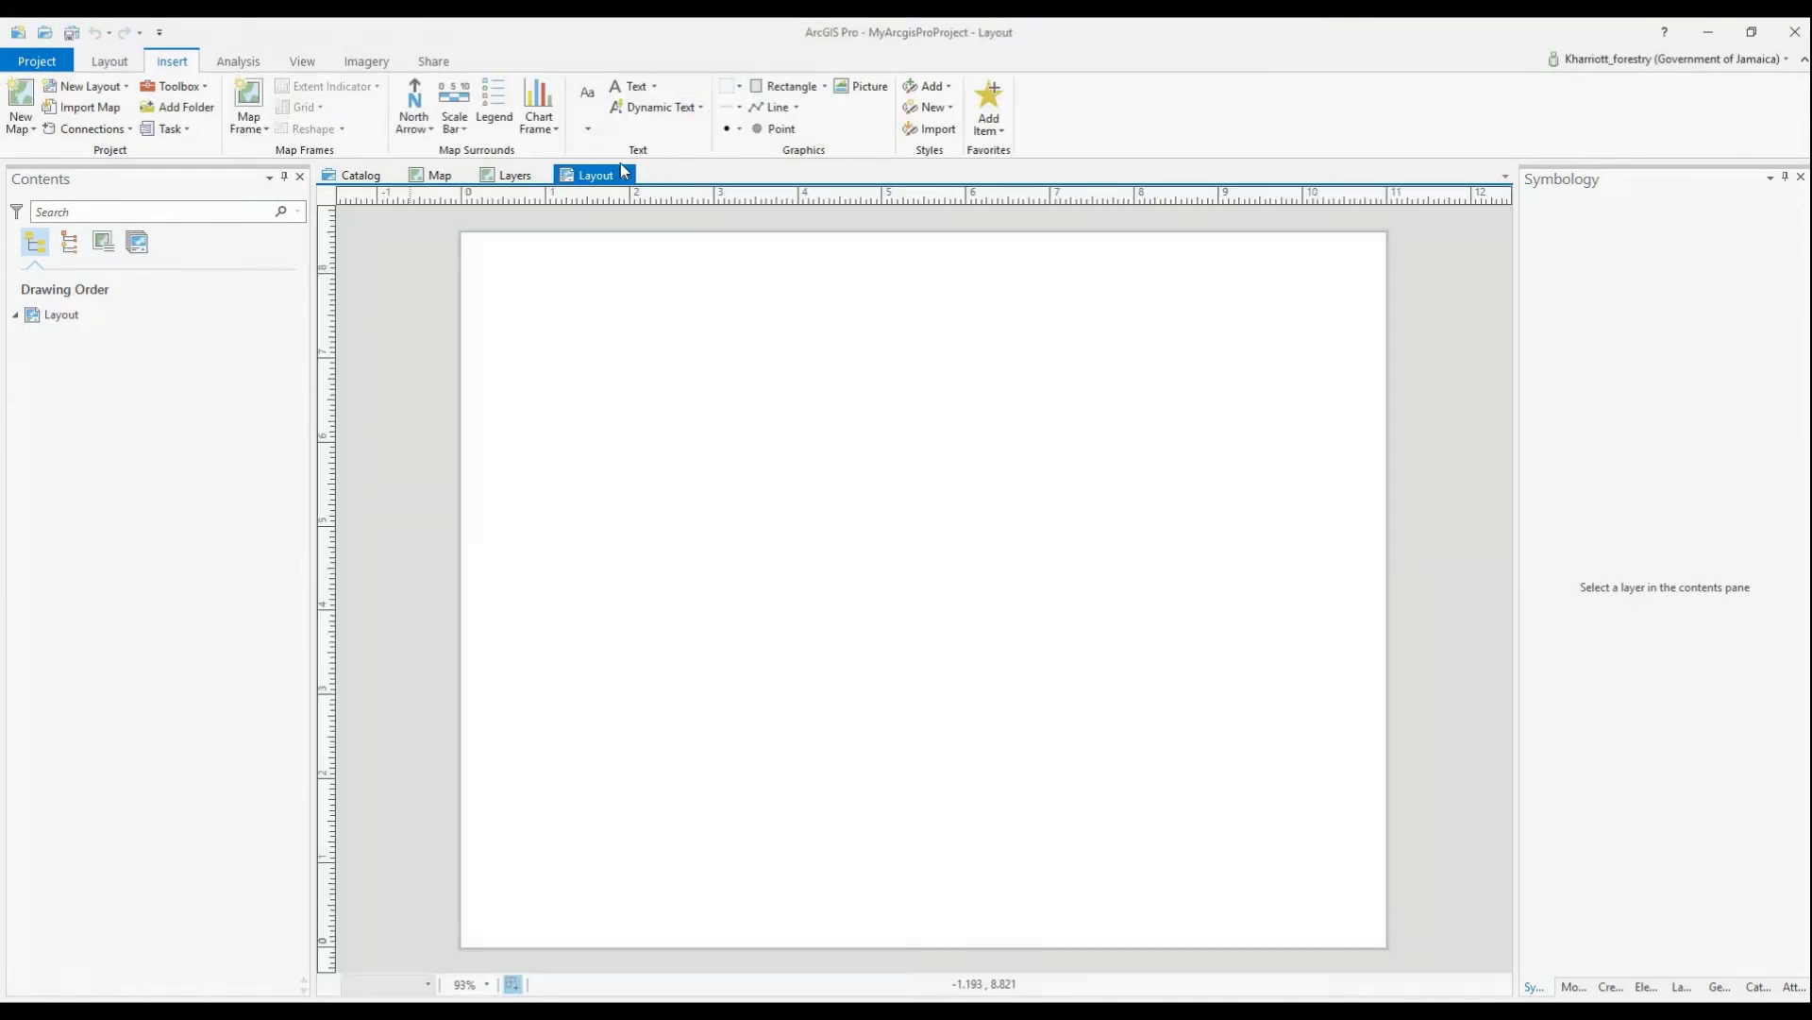
pyautogui.click(249, 129)
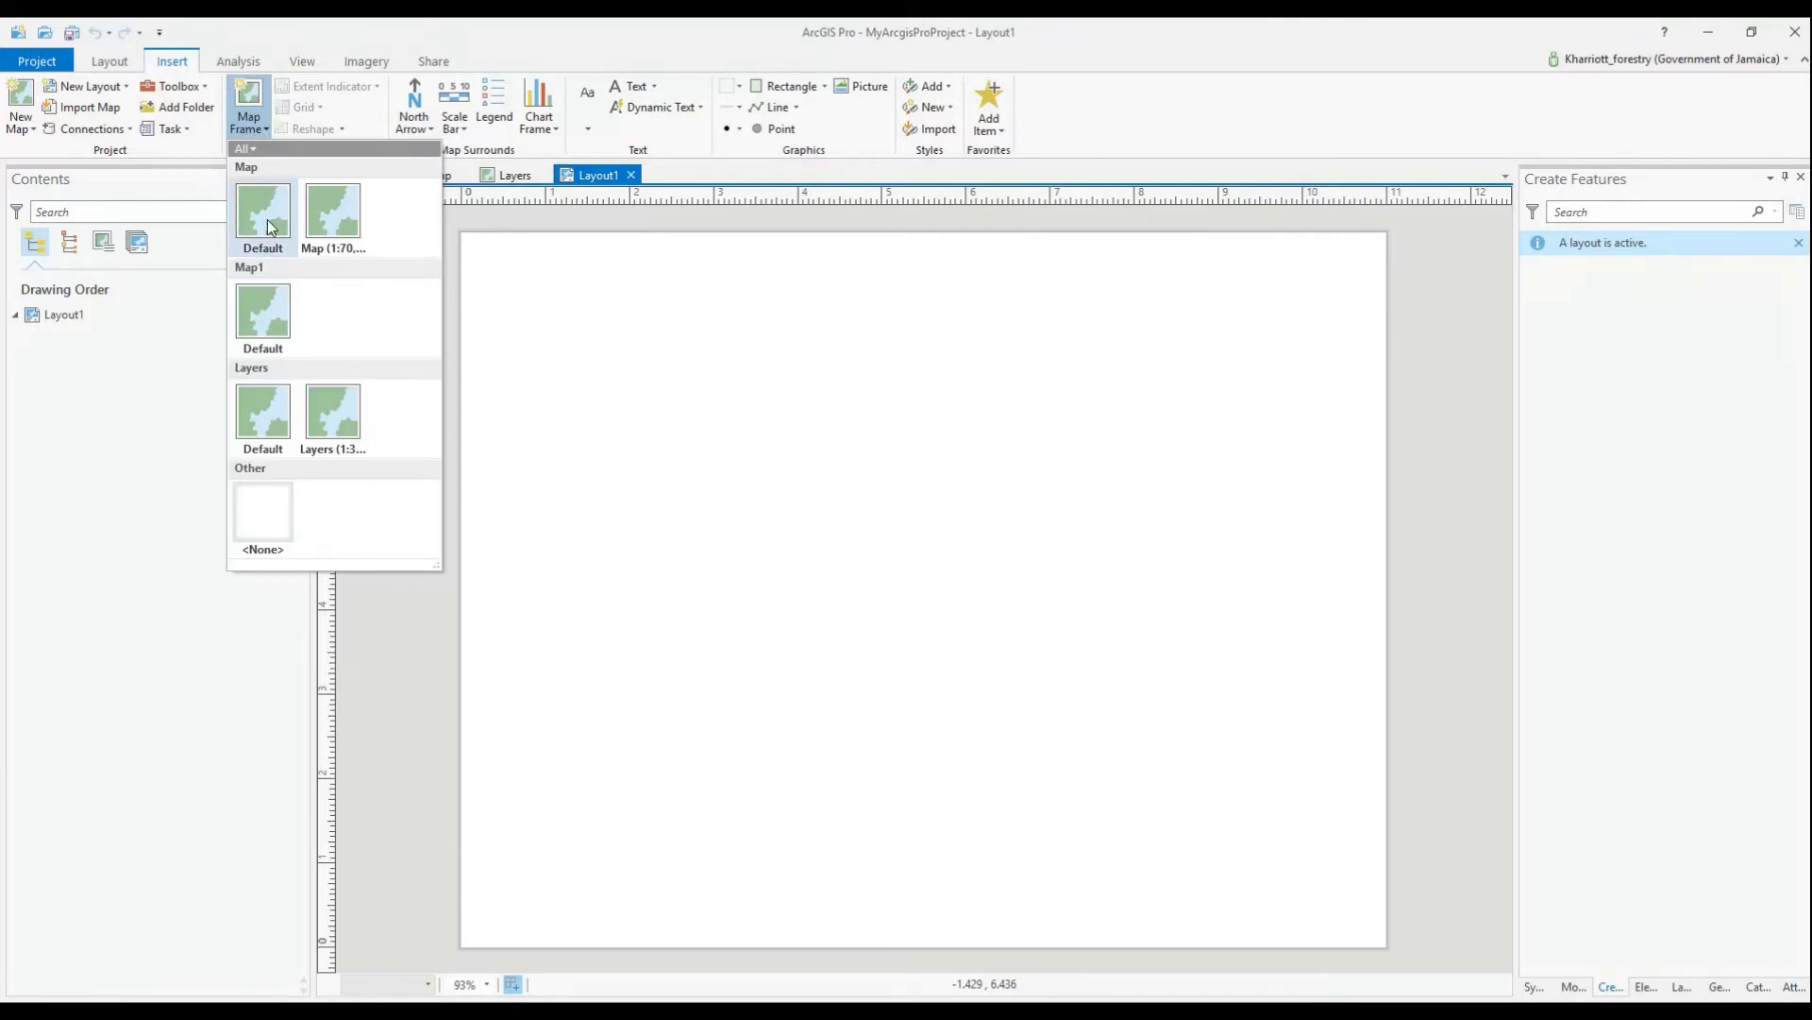
pyautogui.click(332, 215)
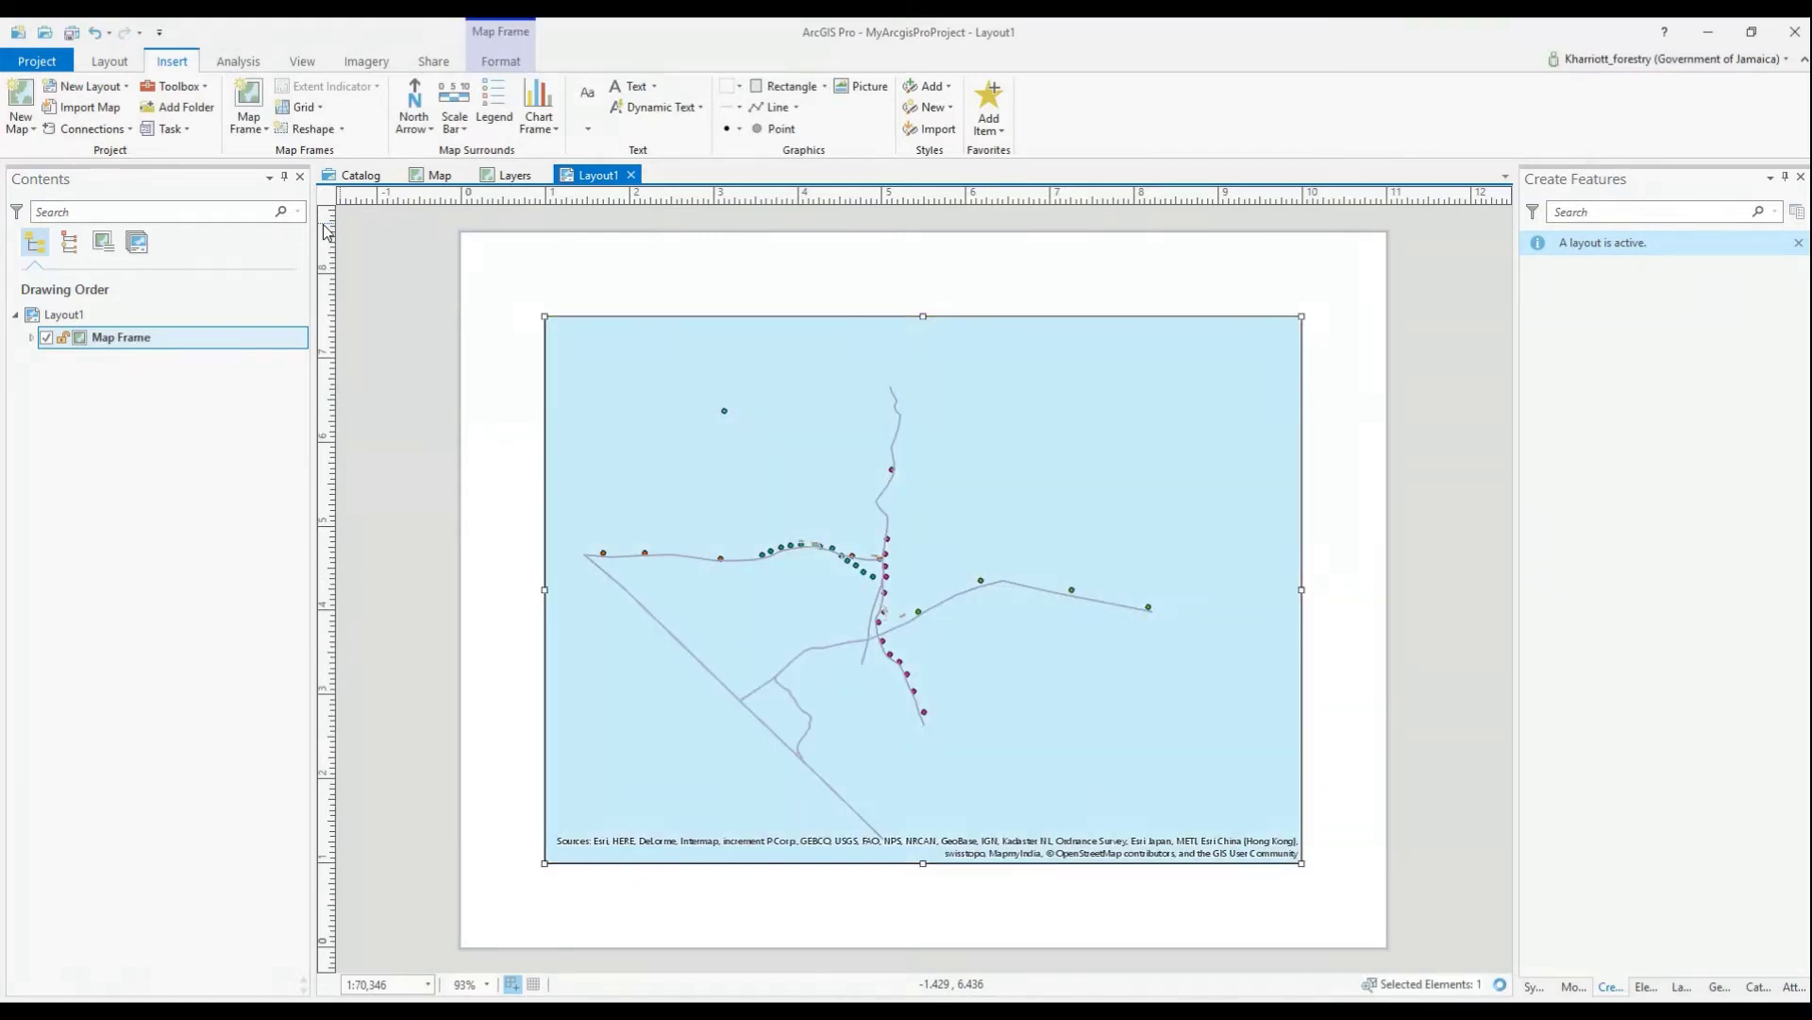
# Draw a legend over the map frame's upper-left corner, then remove its Building item.
pyautogui.click(494, 117)
pyautogui.moveTo(505, 336); pyautogui.dragTo(717, 533)
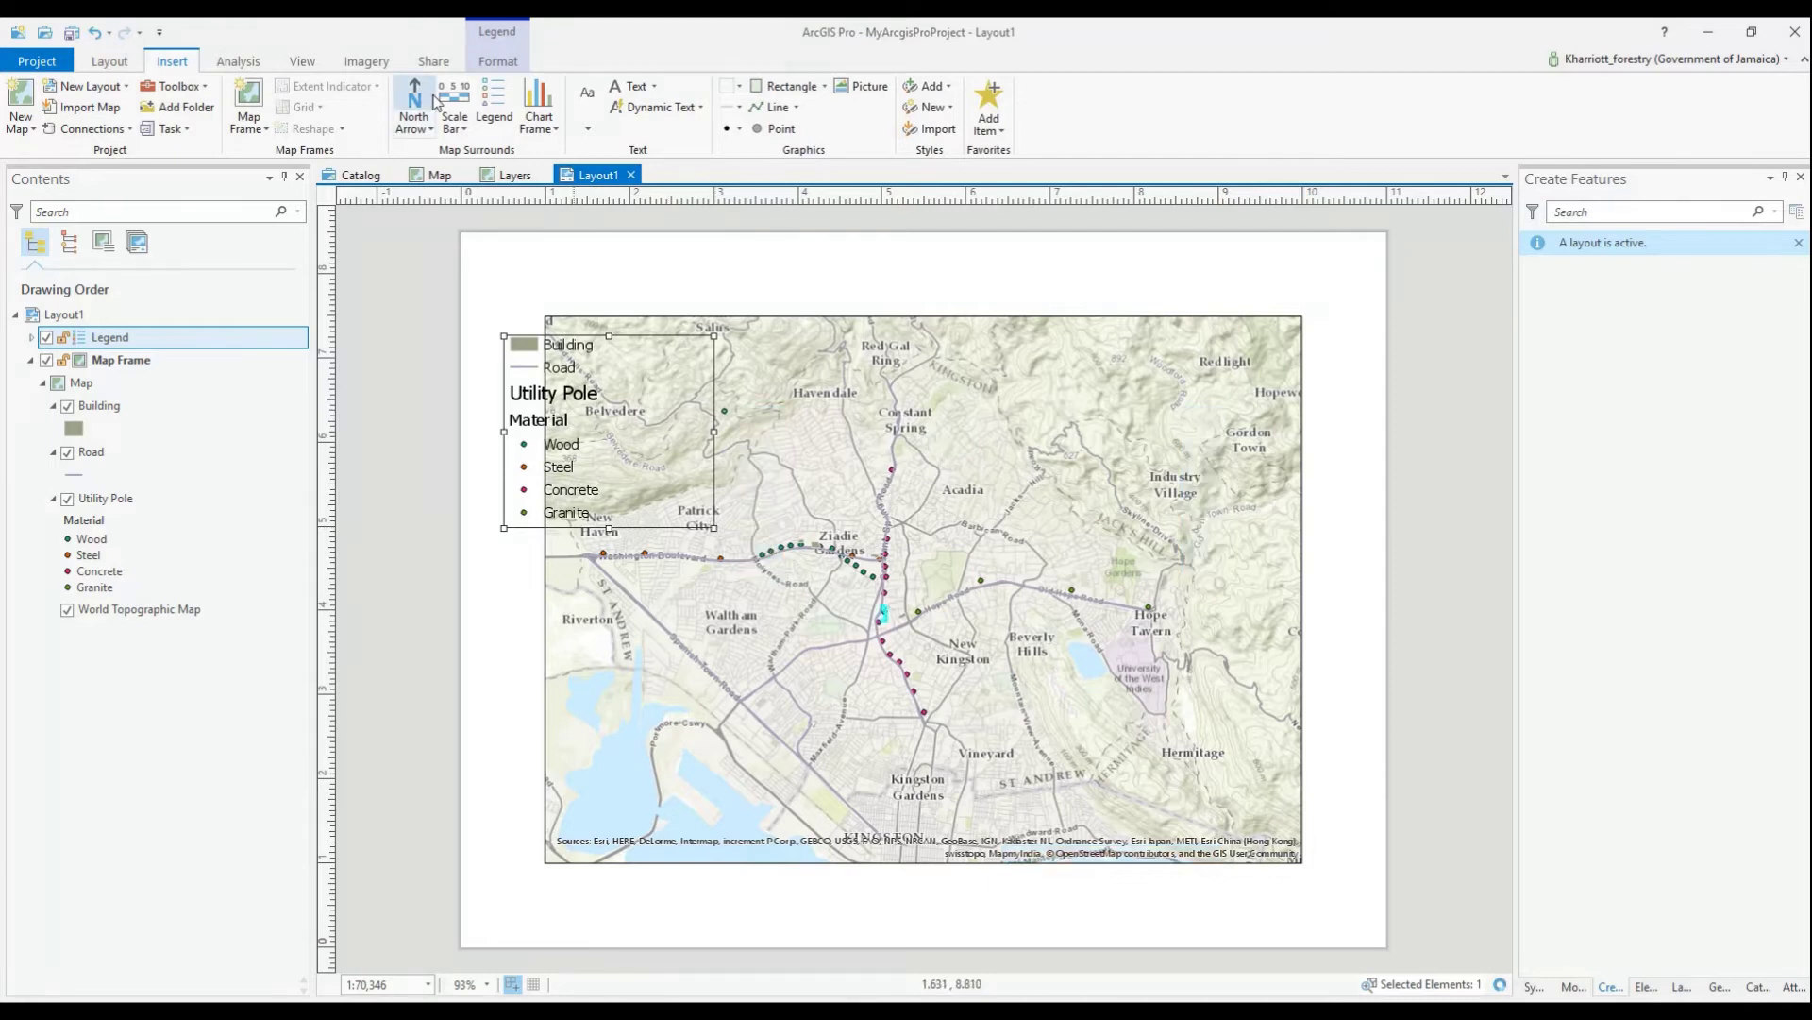
pyautogui.click(31, 337)
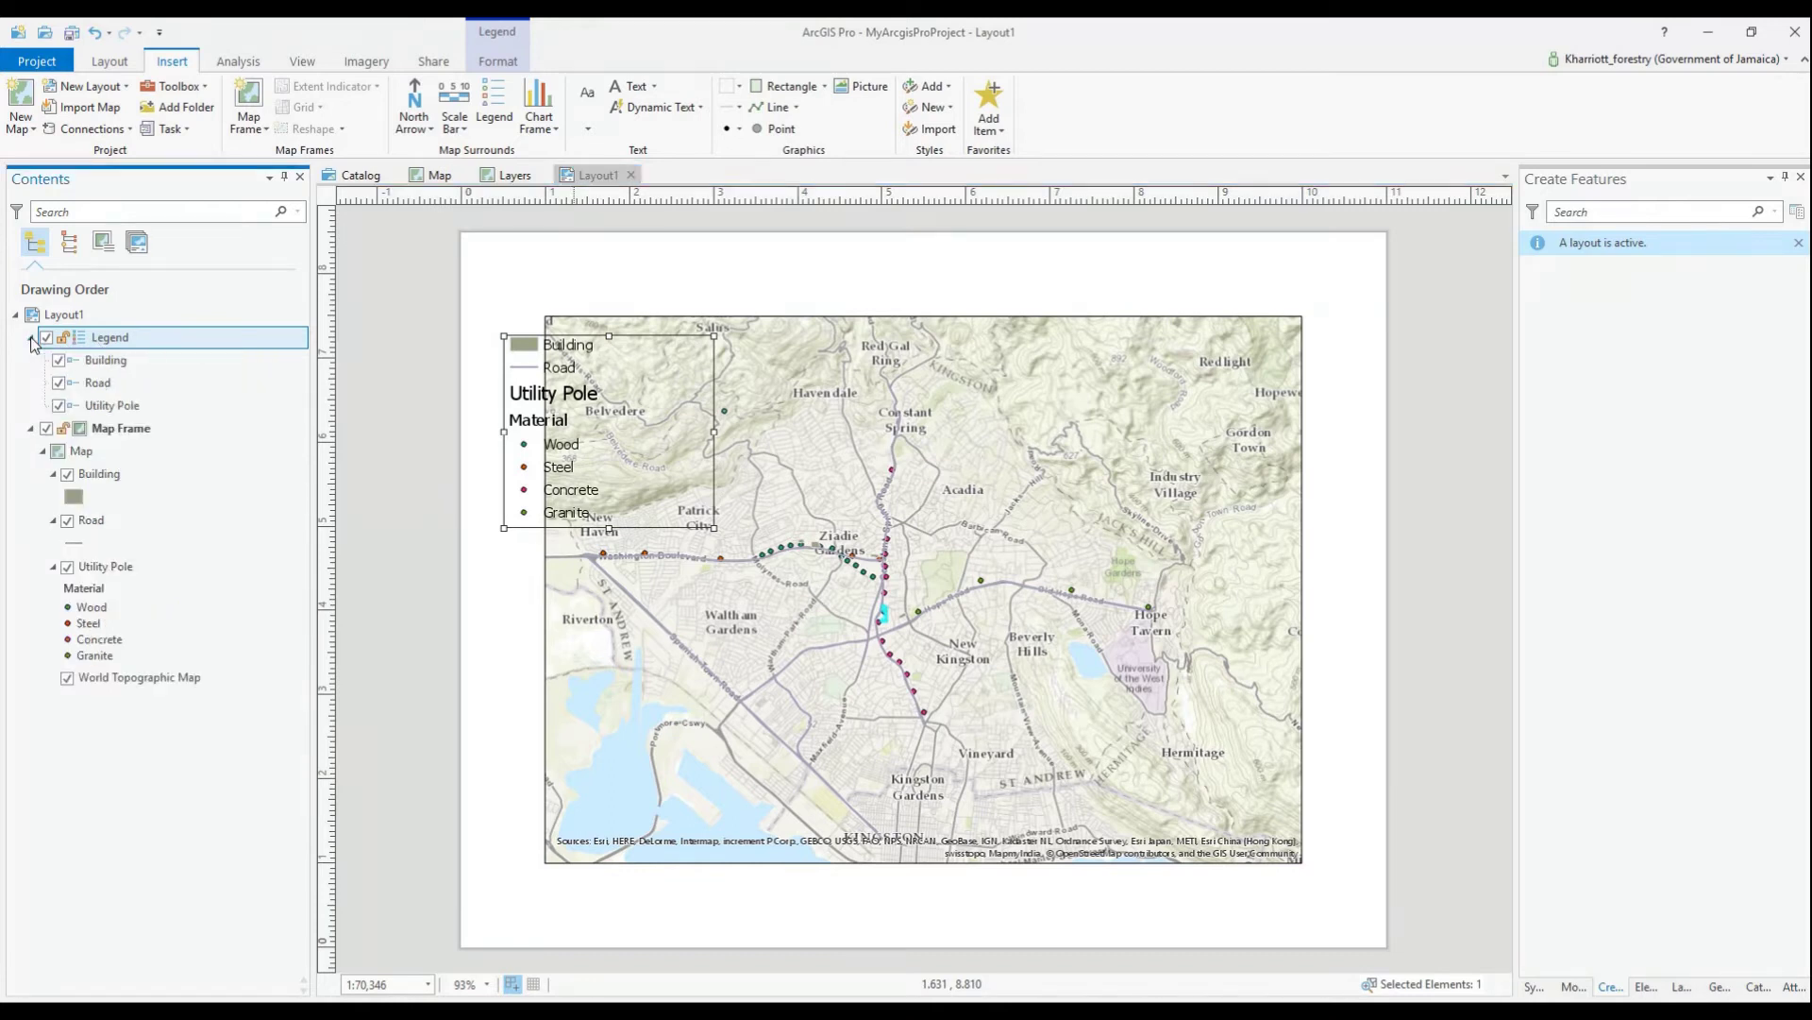
pyautogui.click(58, 359)
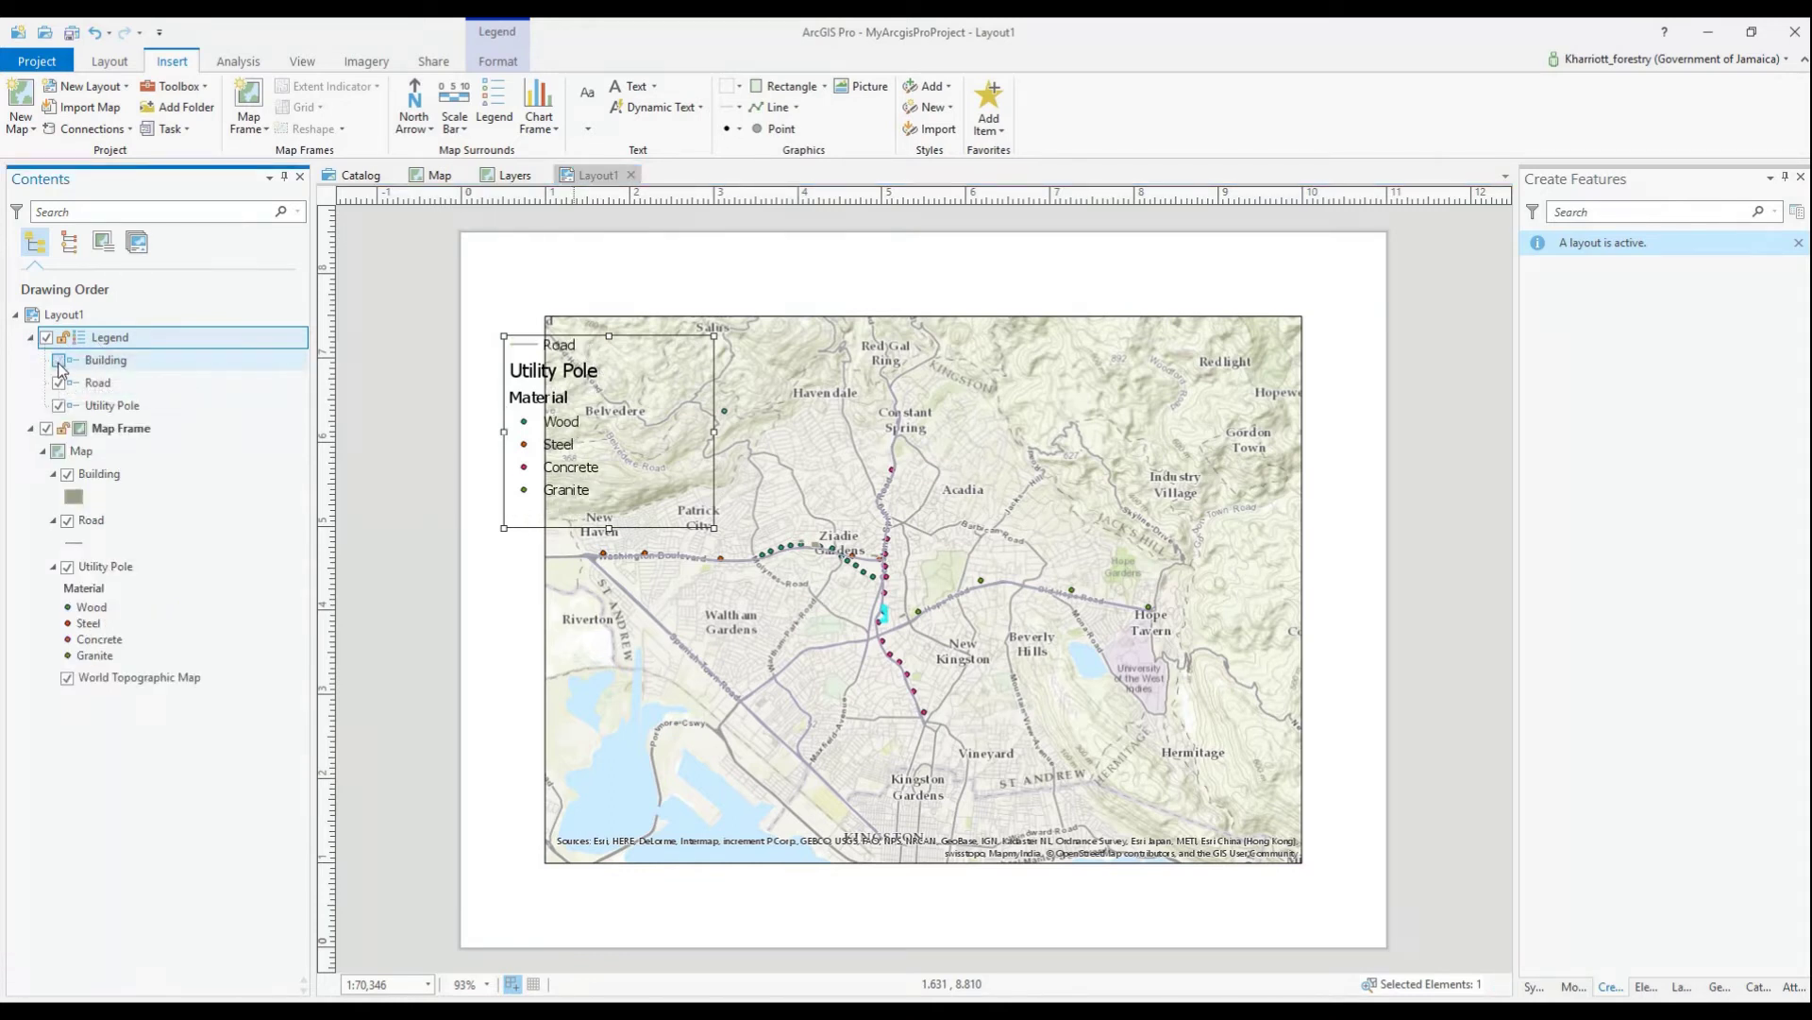
pyautogui.click(59, 382)
pyautogui.click(59, 382)
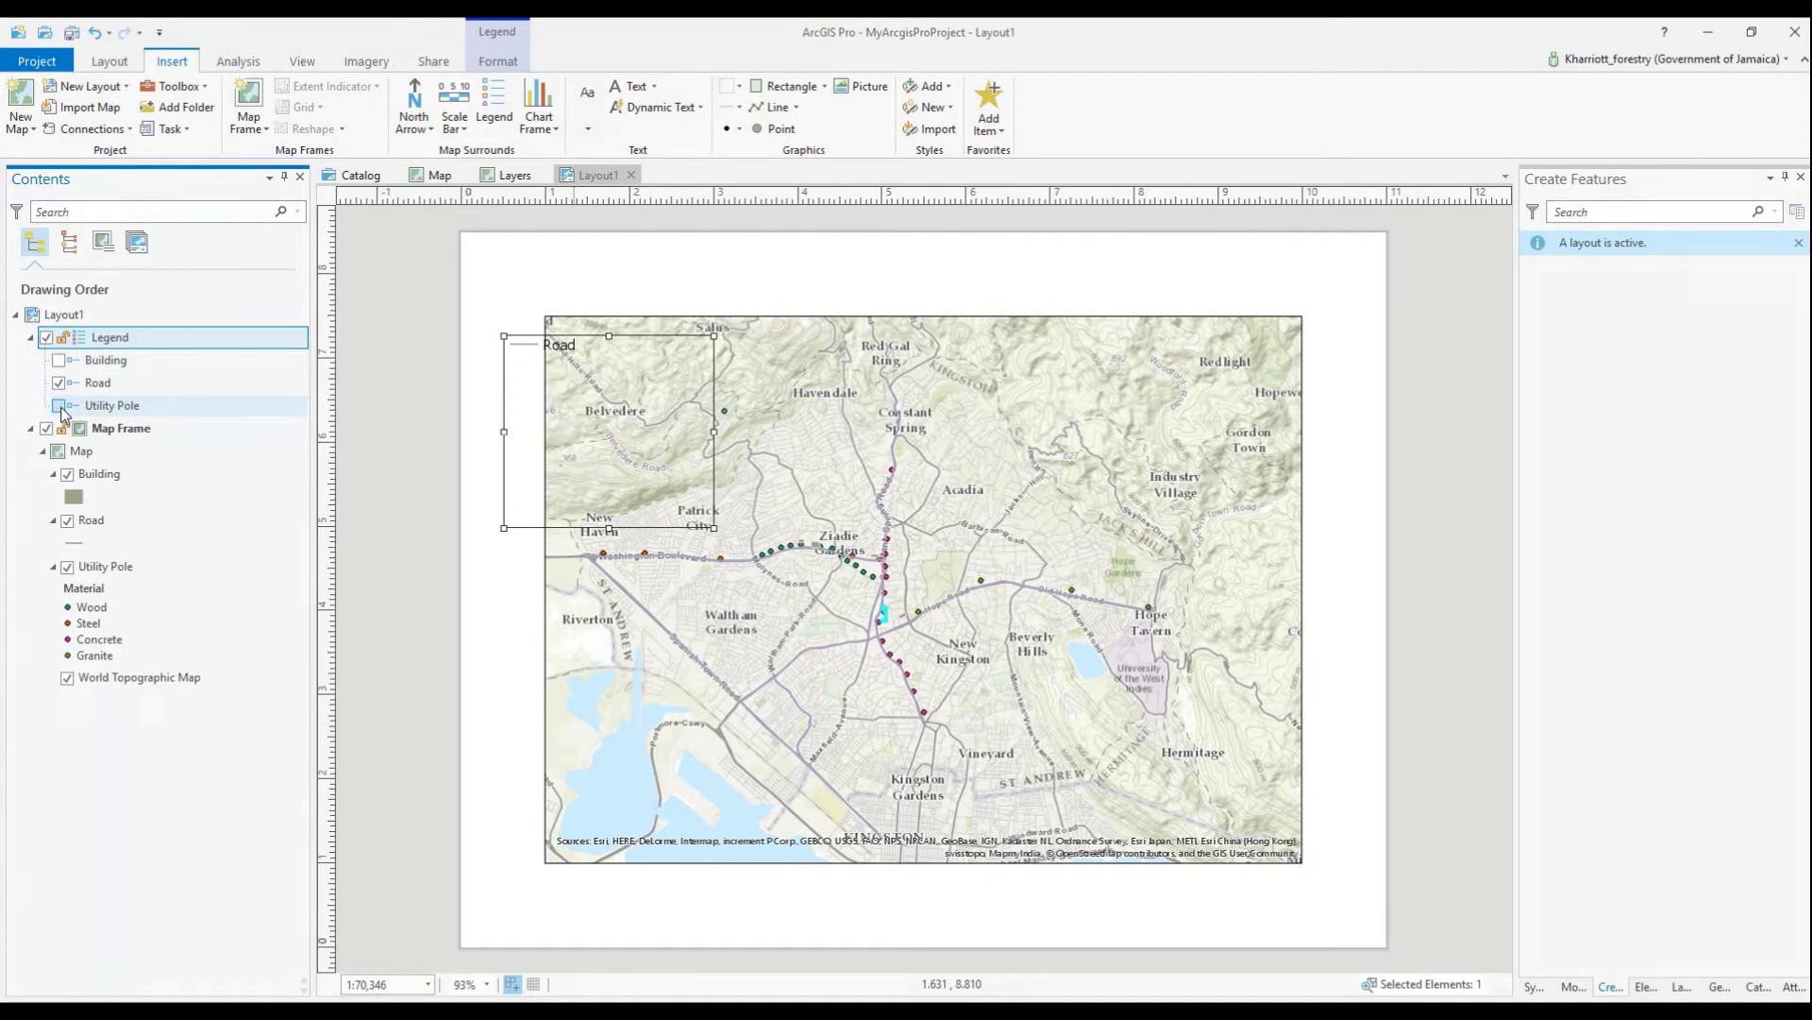
pyautogui.click(58, 360)
pyautogui.click(64, 406)
pyautogui.rightClick(100, 364)
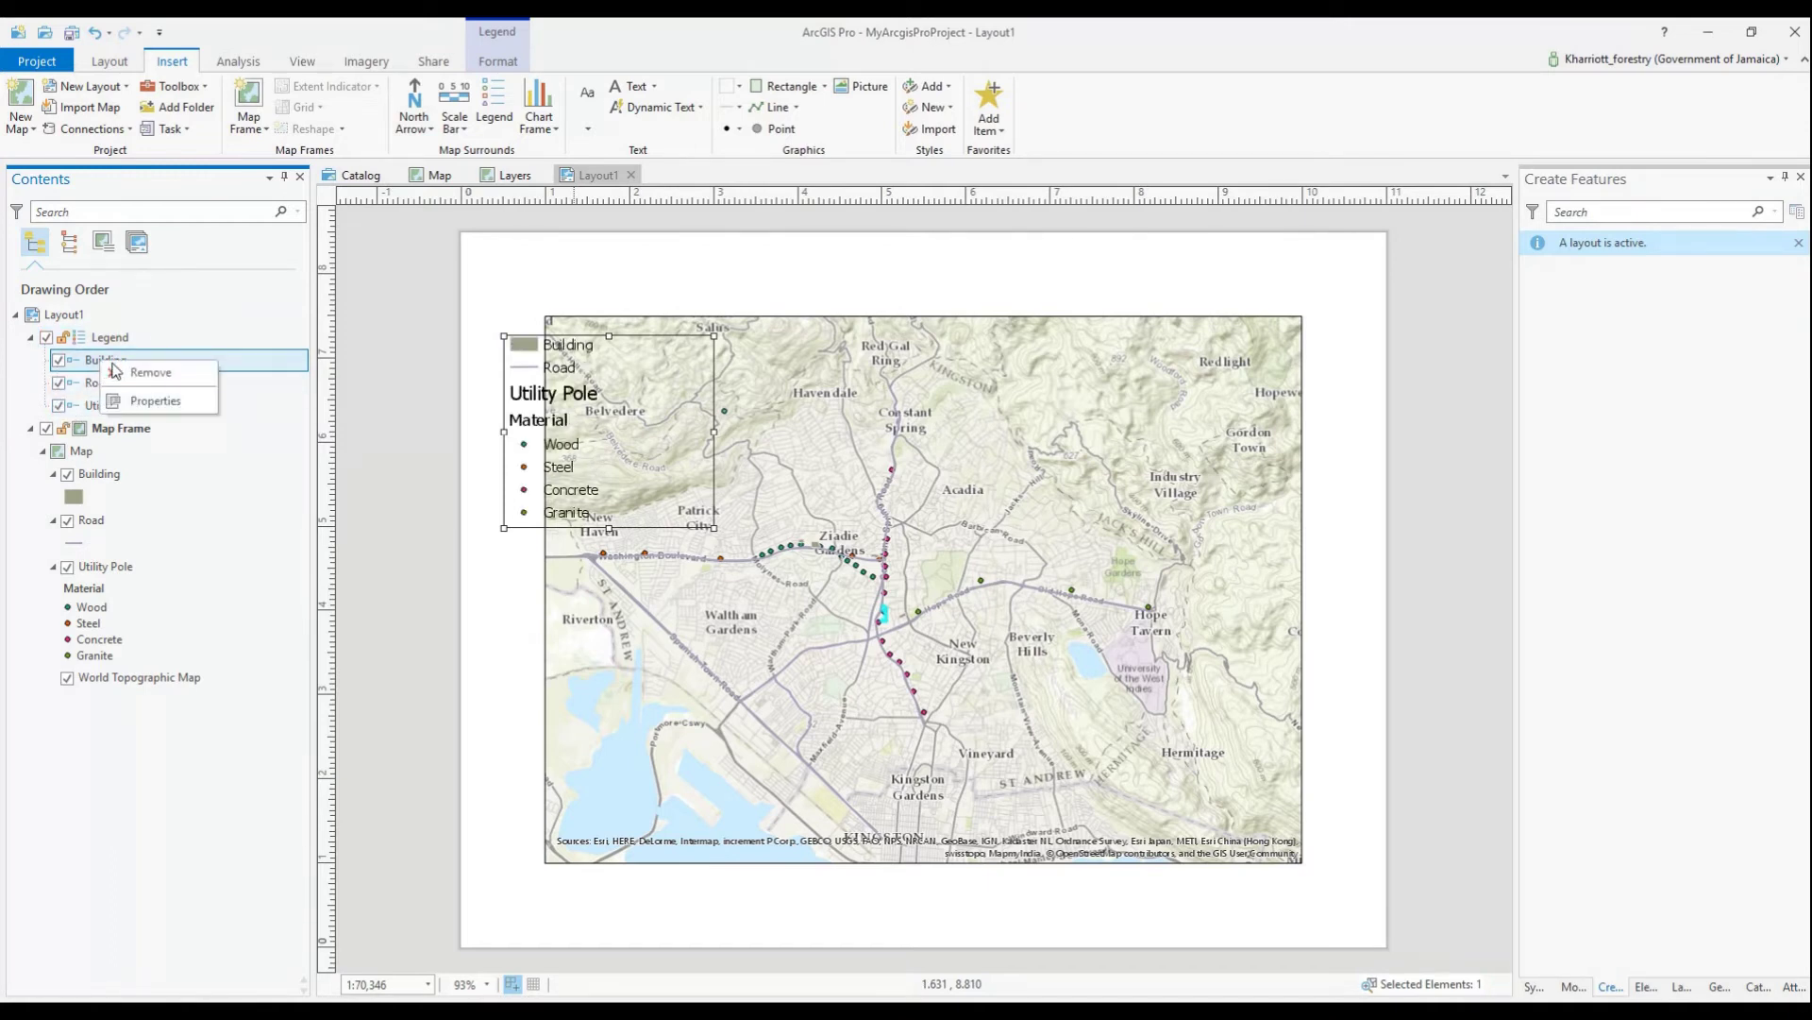
pyautogui.click(139, 376)
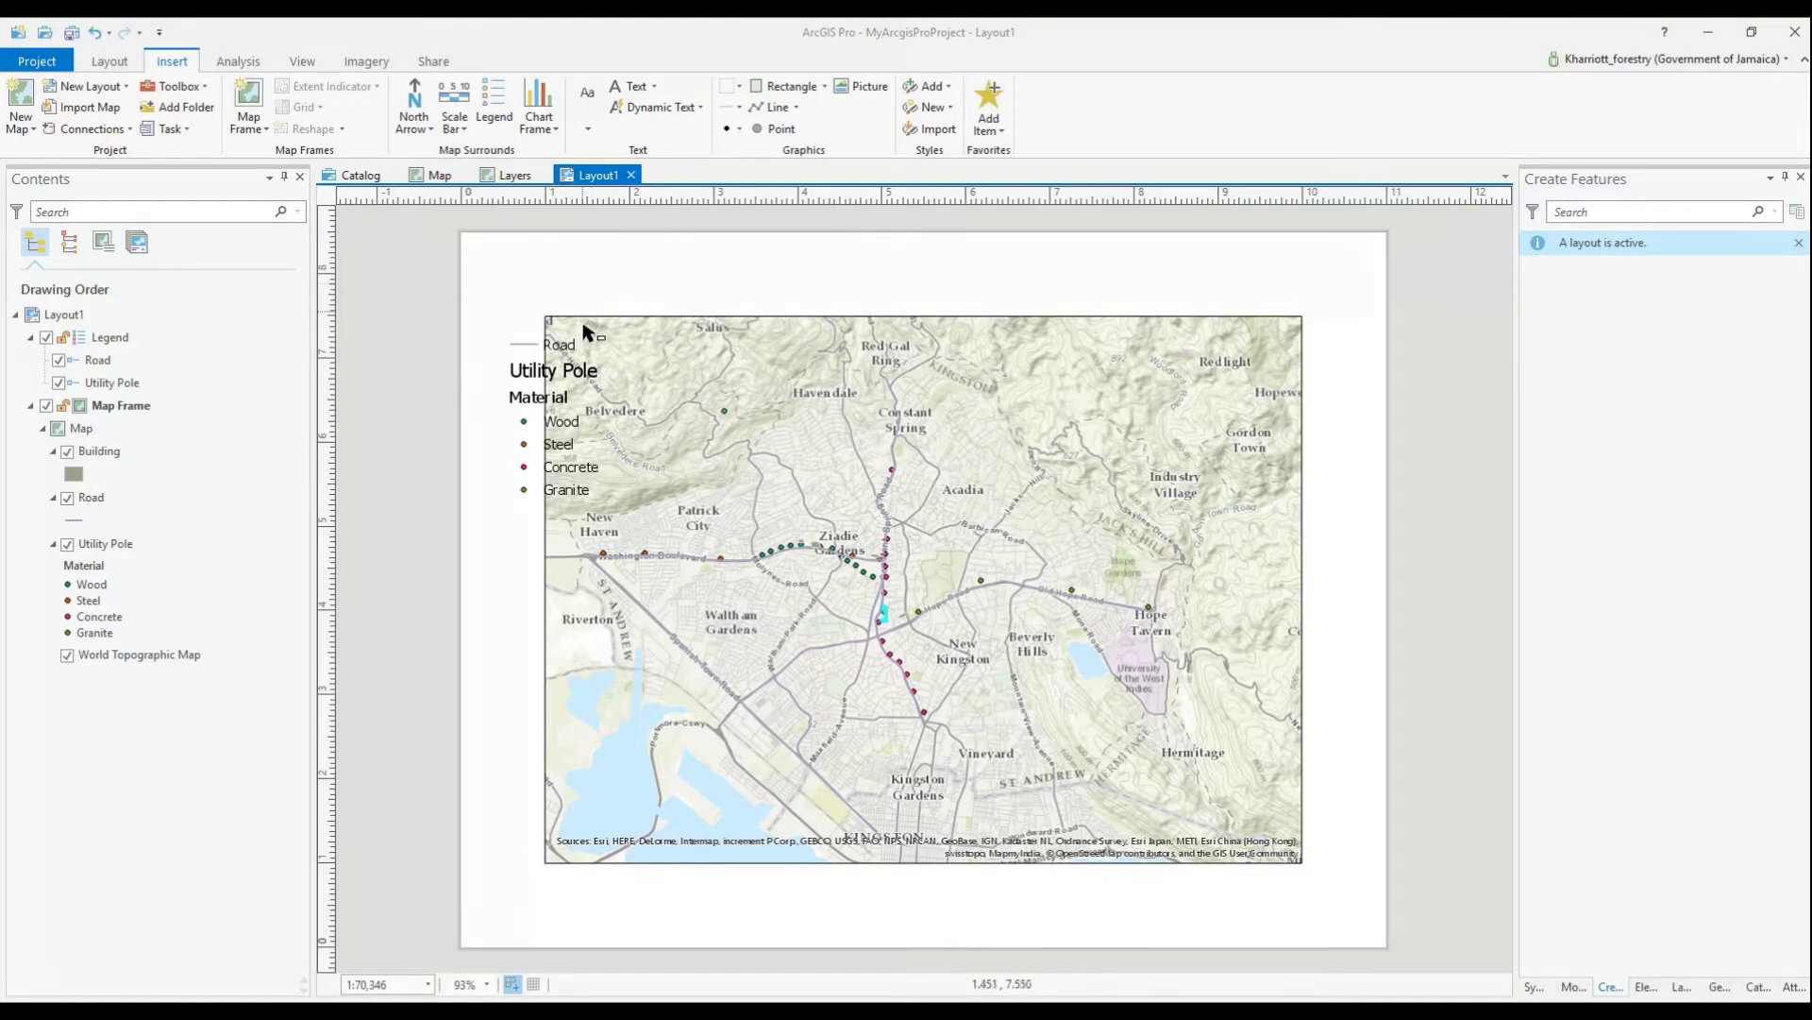
# Add an 'Arcpro map' text element, hide it in Contents, and move the Arcmap v ArcGIS Pro text left.
pyautogui.click(625, 90)
pyautogui.click(800, 463)
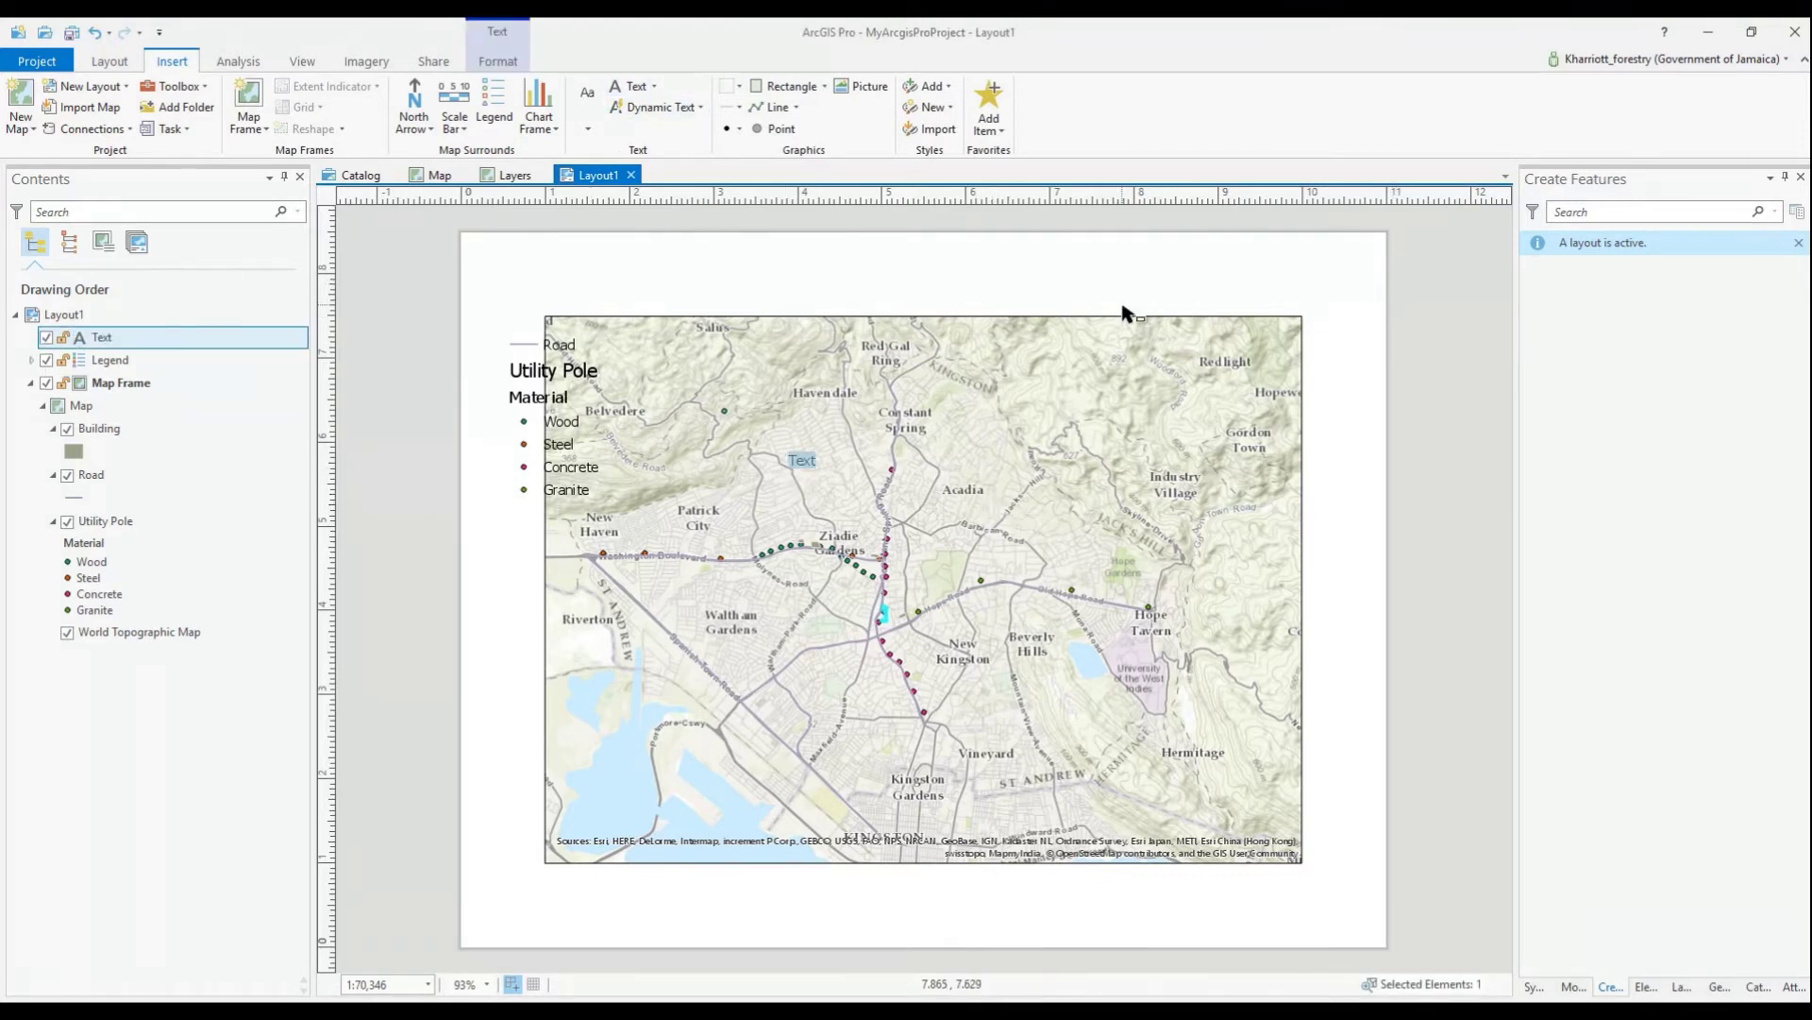
pyautogui.click(1792, 987)
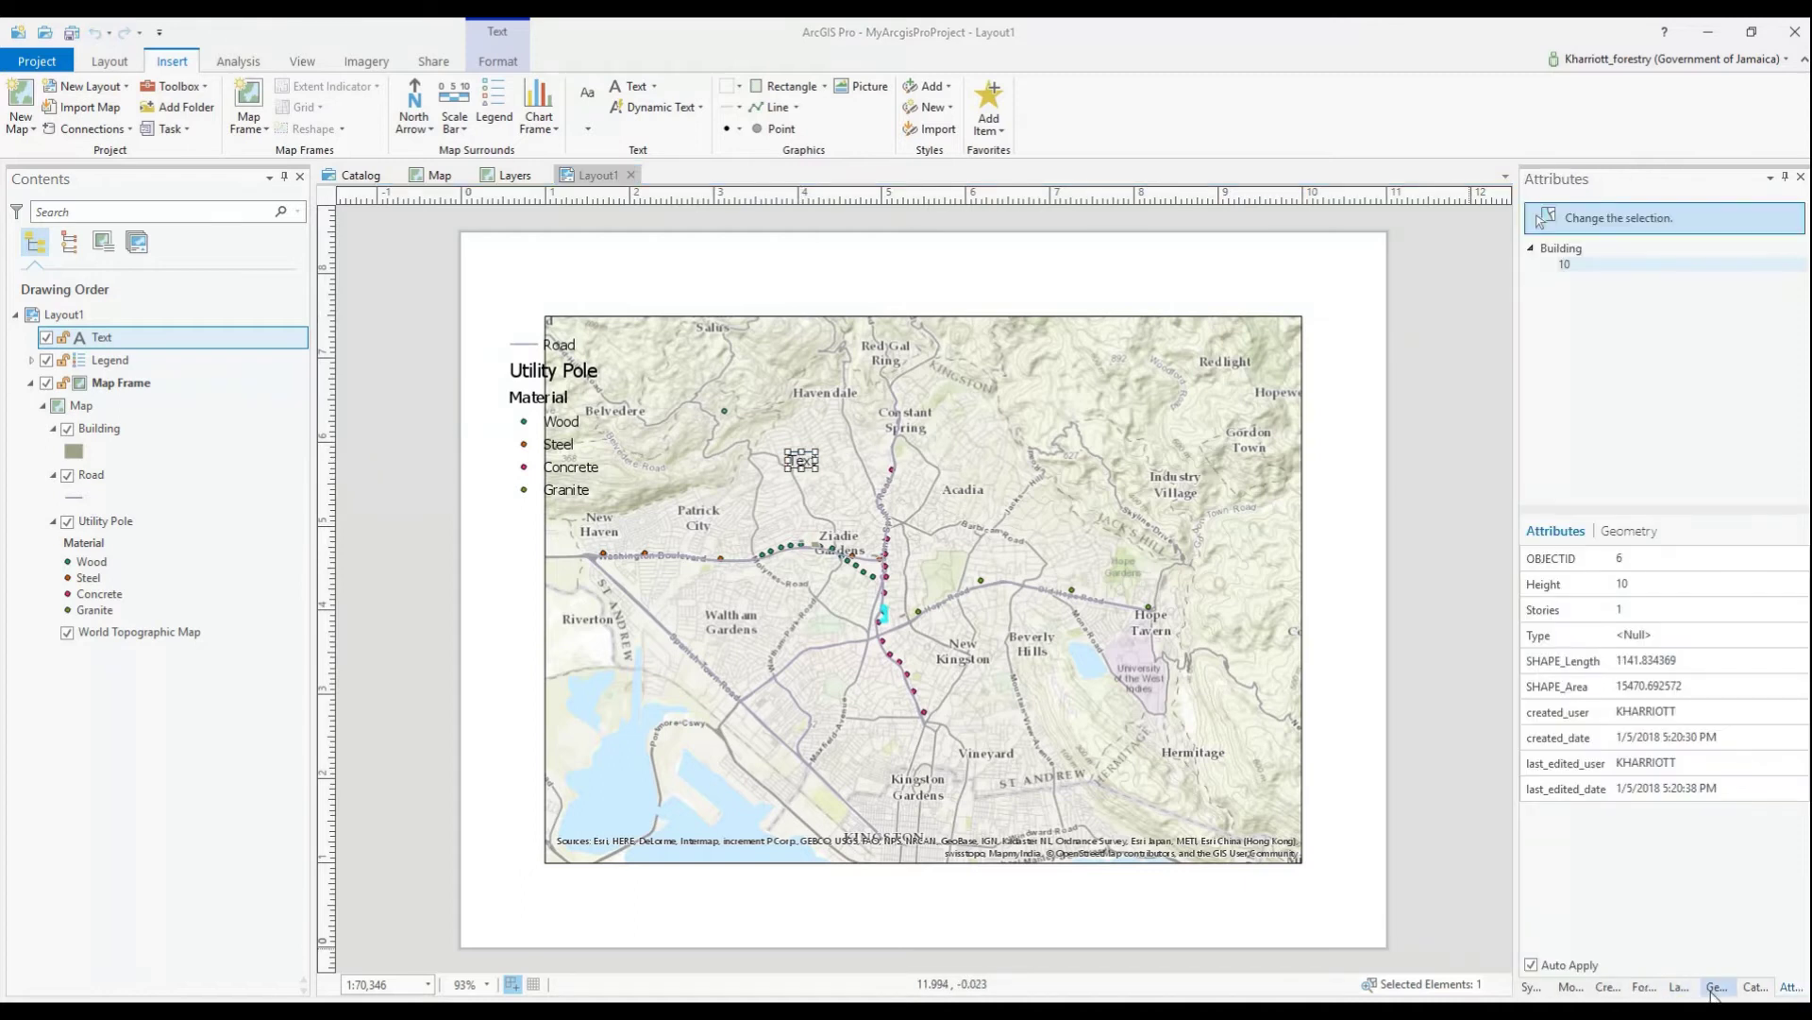
pyautogui.doubleClick(808, 462)
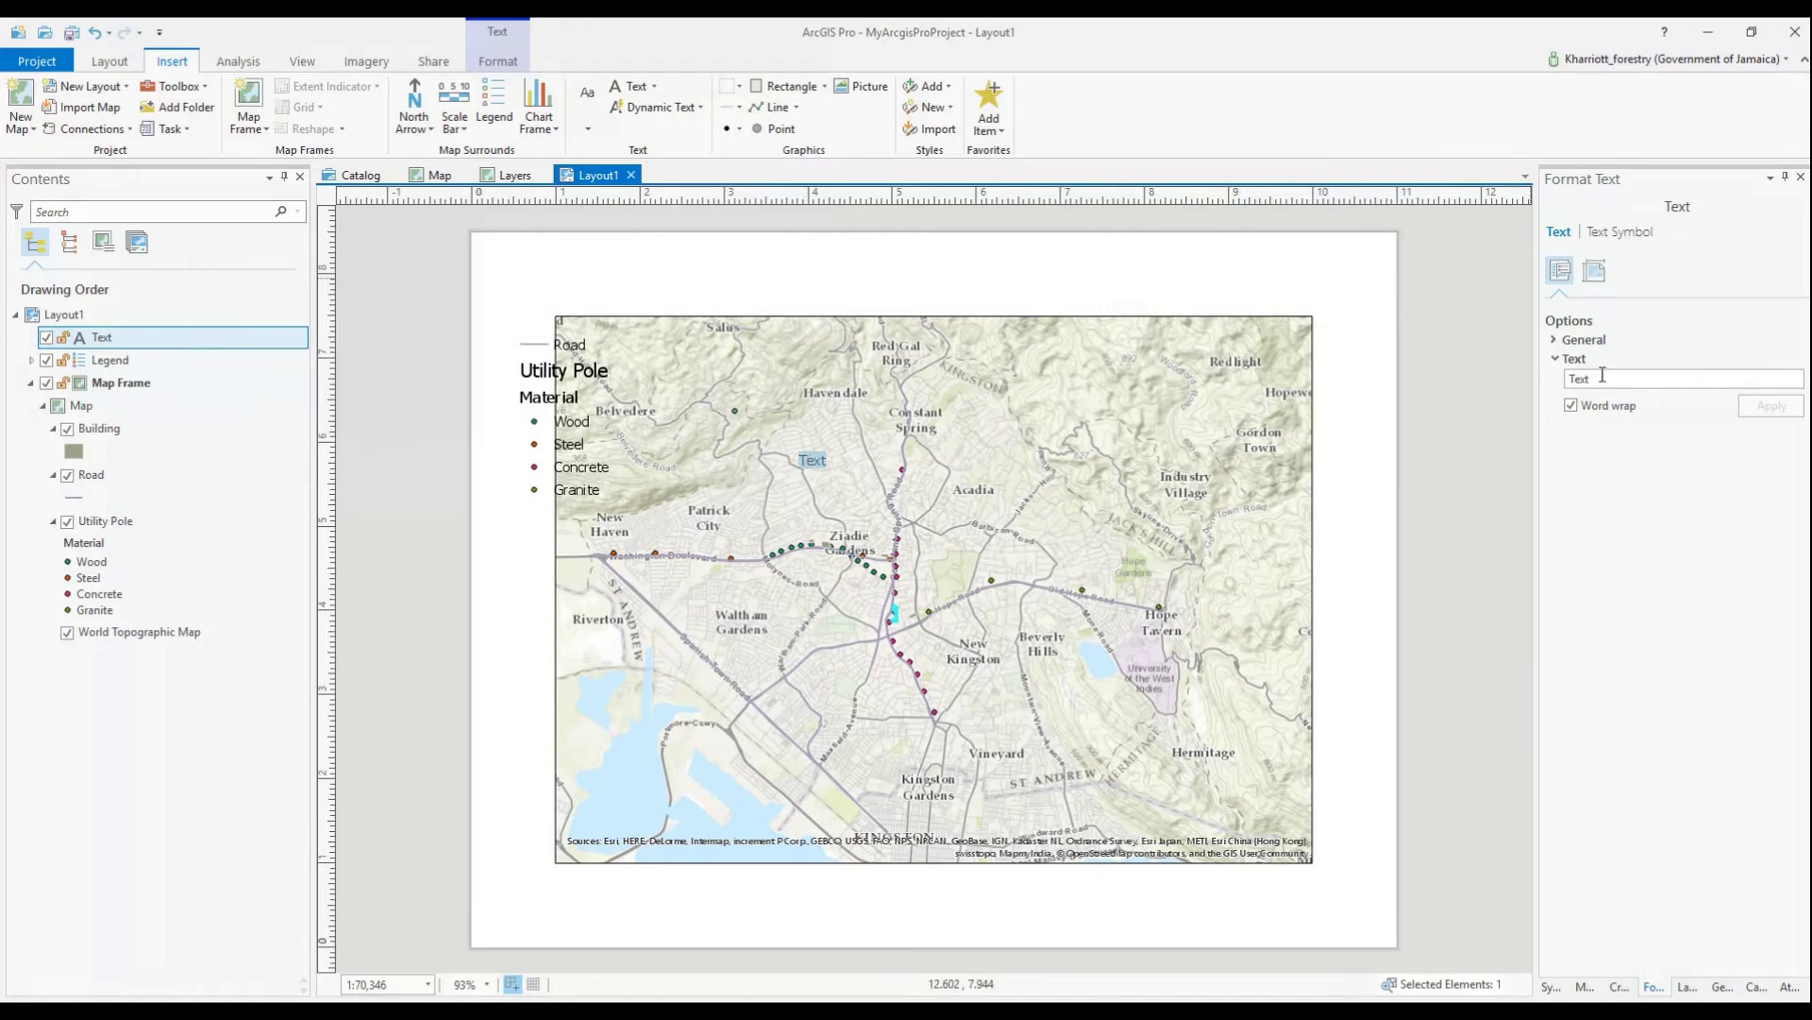
pyautogui.moveTo(1602, 375); pyautogui.dragTo(1567, 379)
pyautogui.write('Ut')
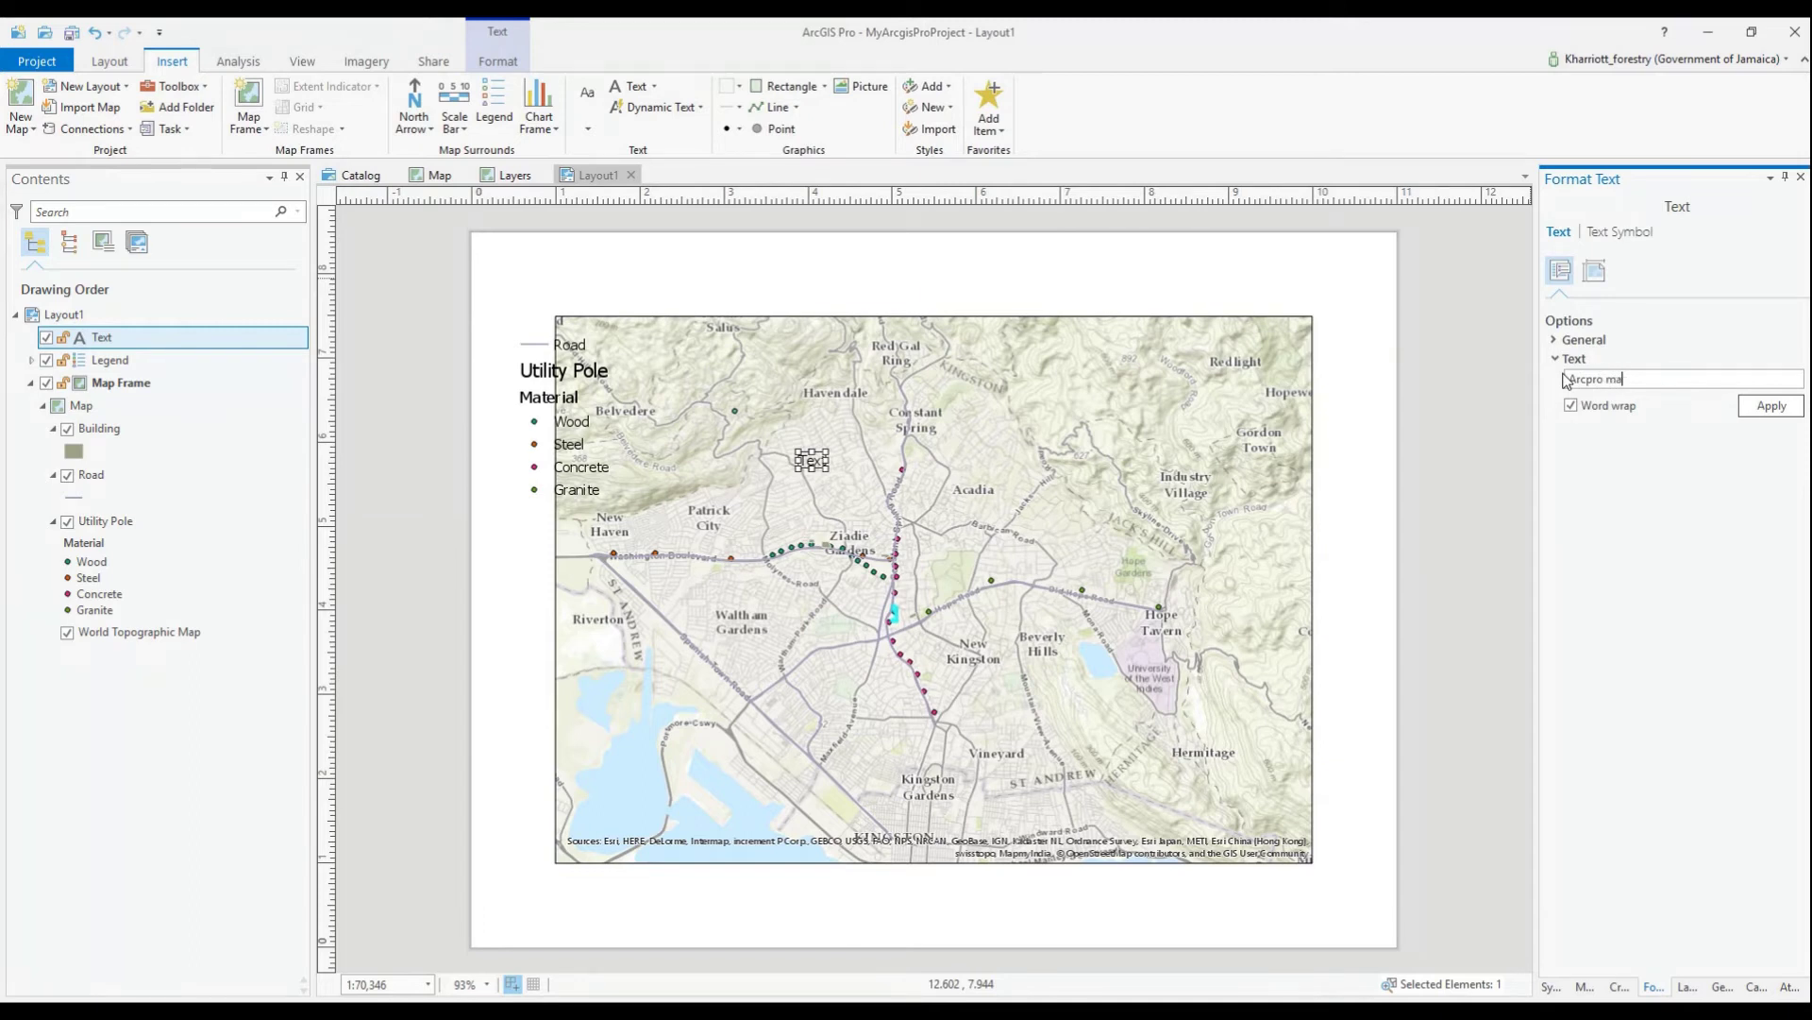
pyautogui.write('cpro map')
pyautogui.press('Return')
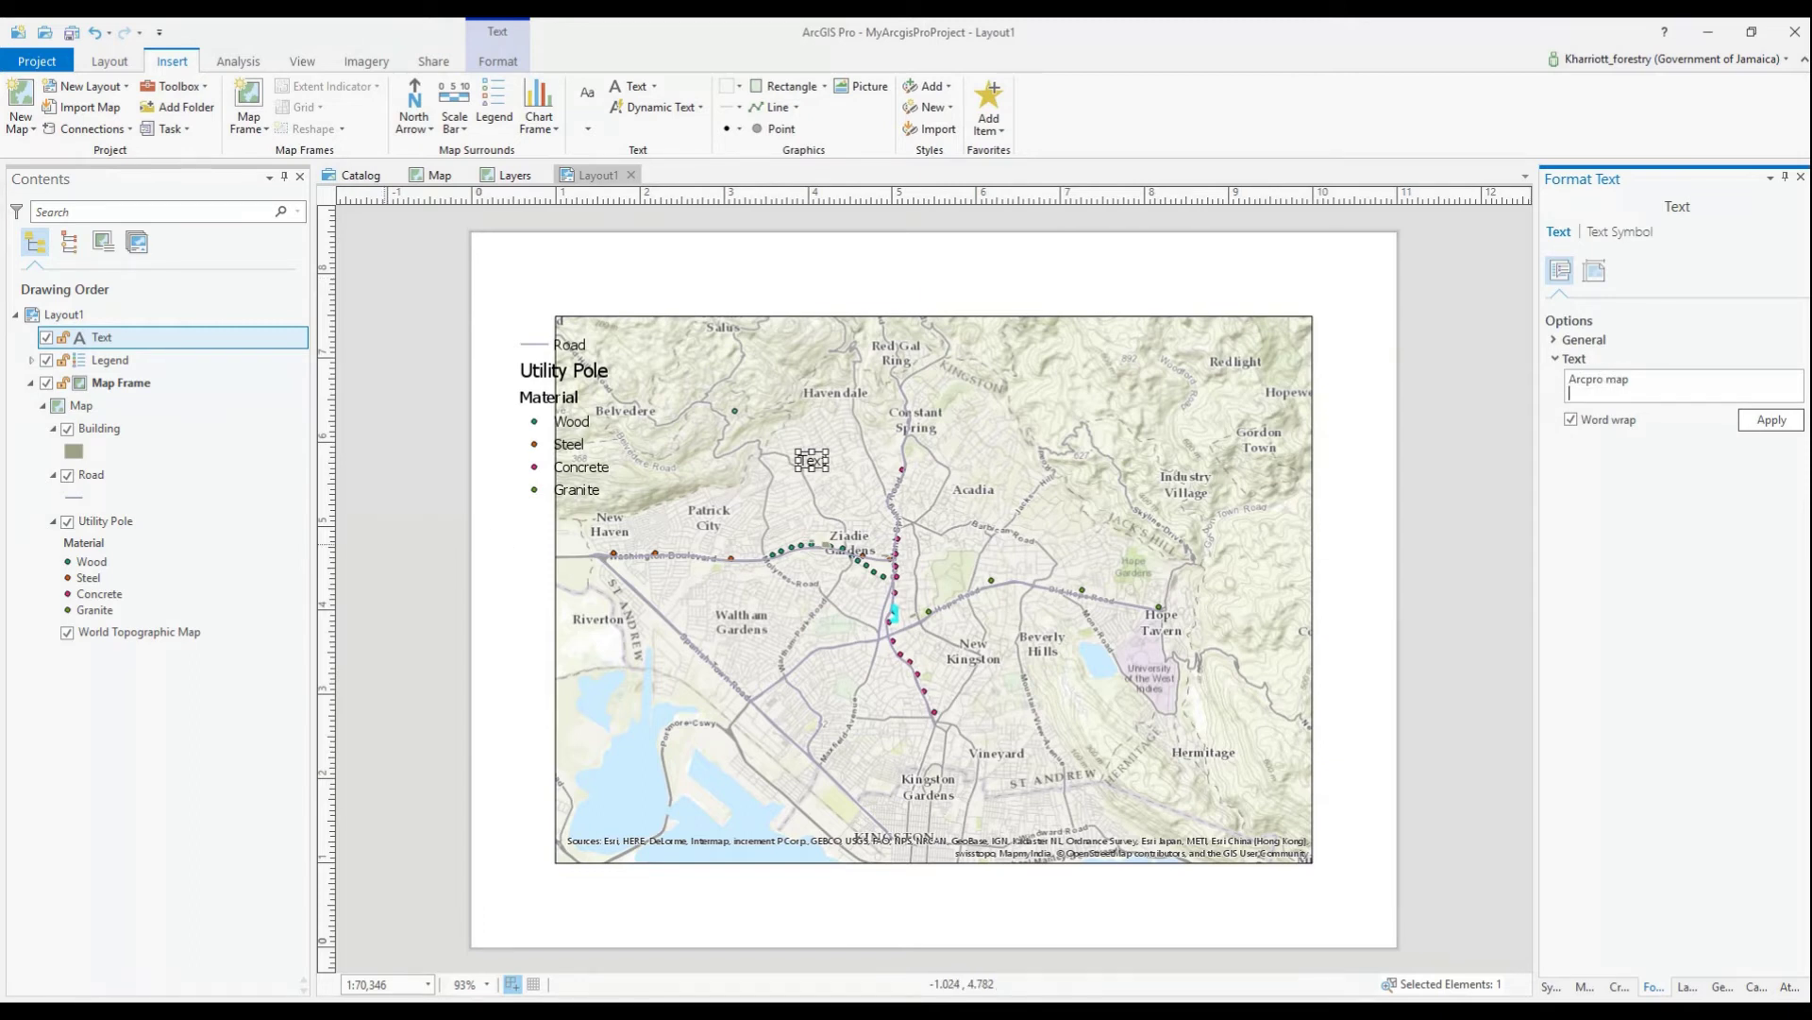
pyautogui.press('Tab')
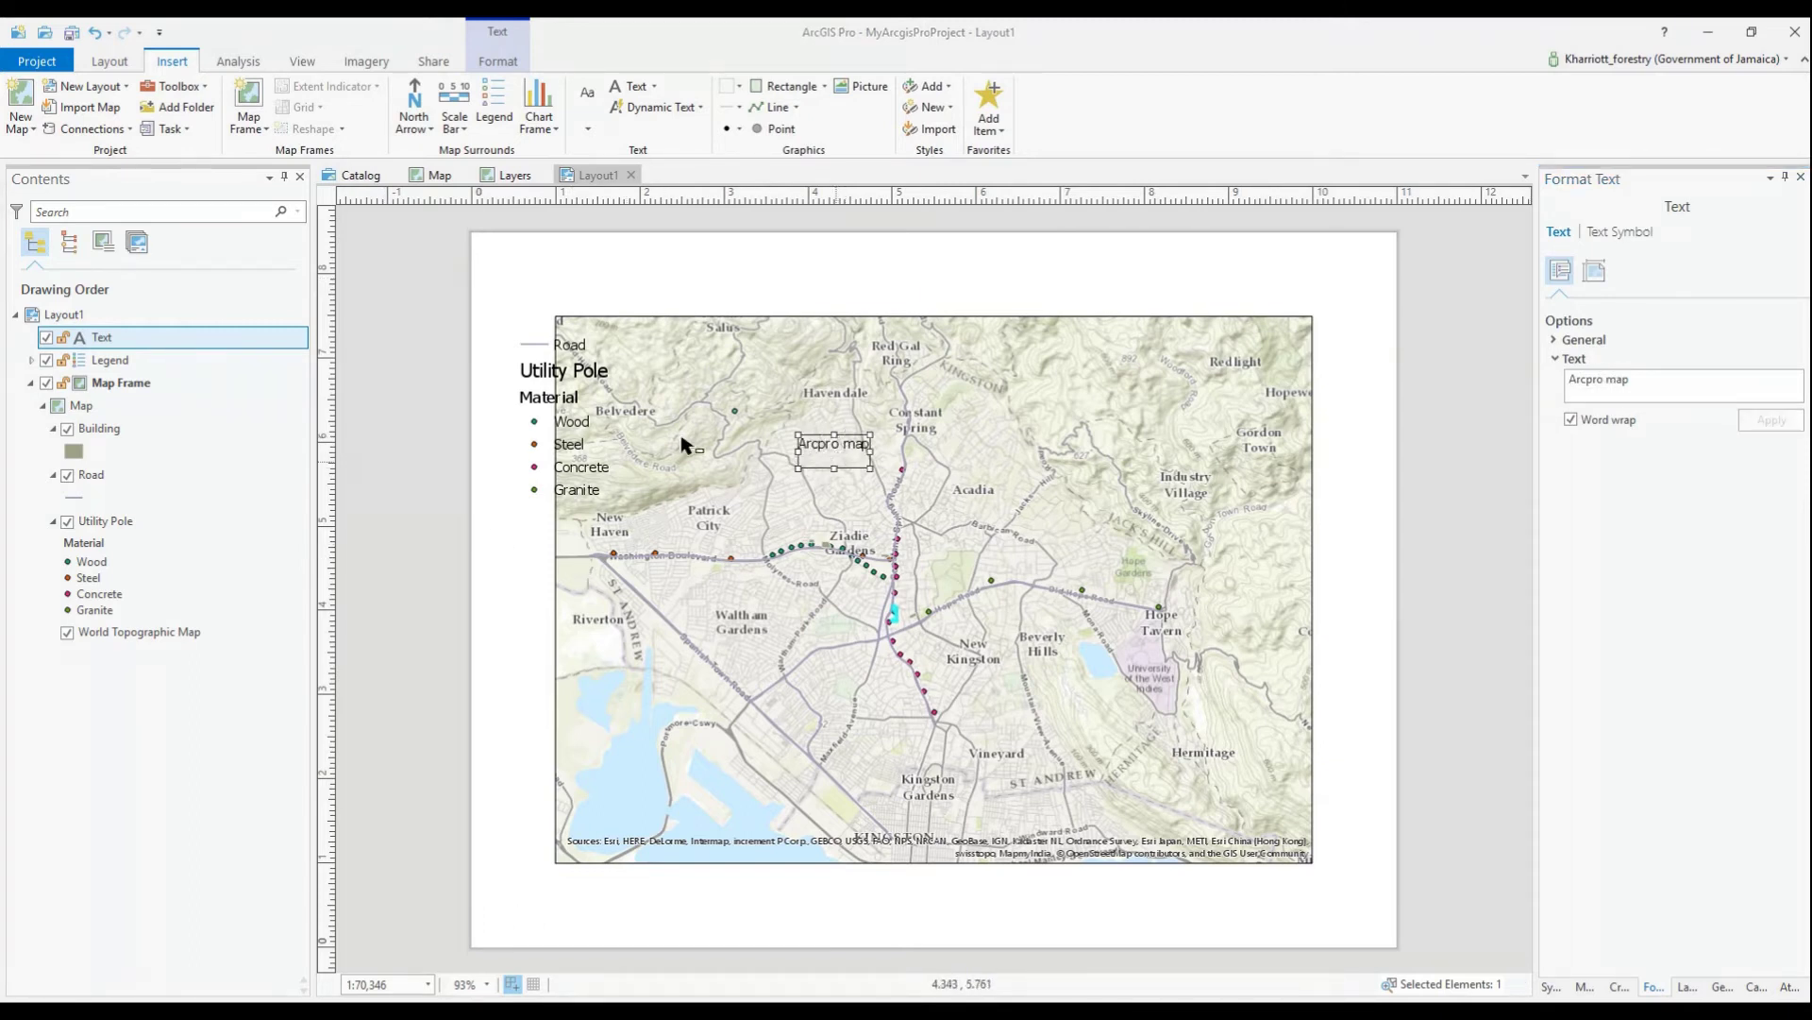
pyautogui.click(47, 340)
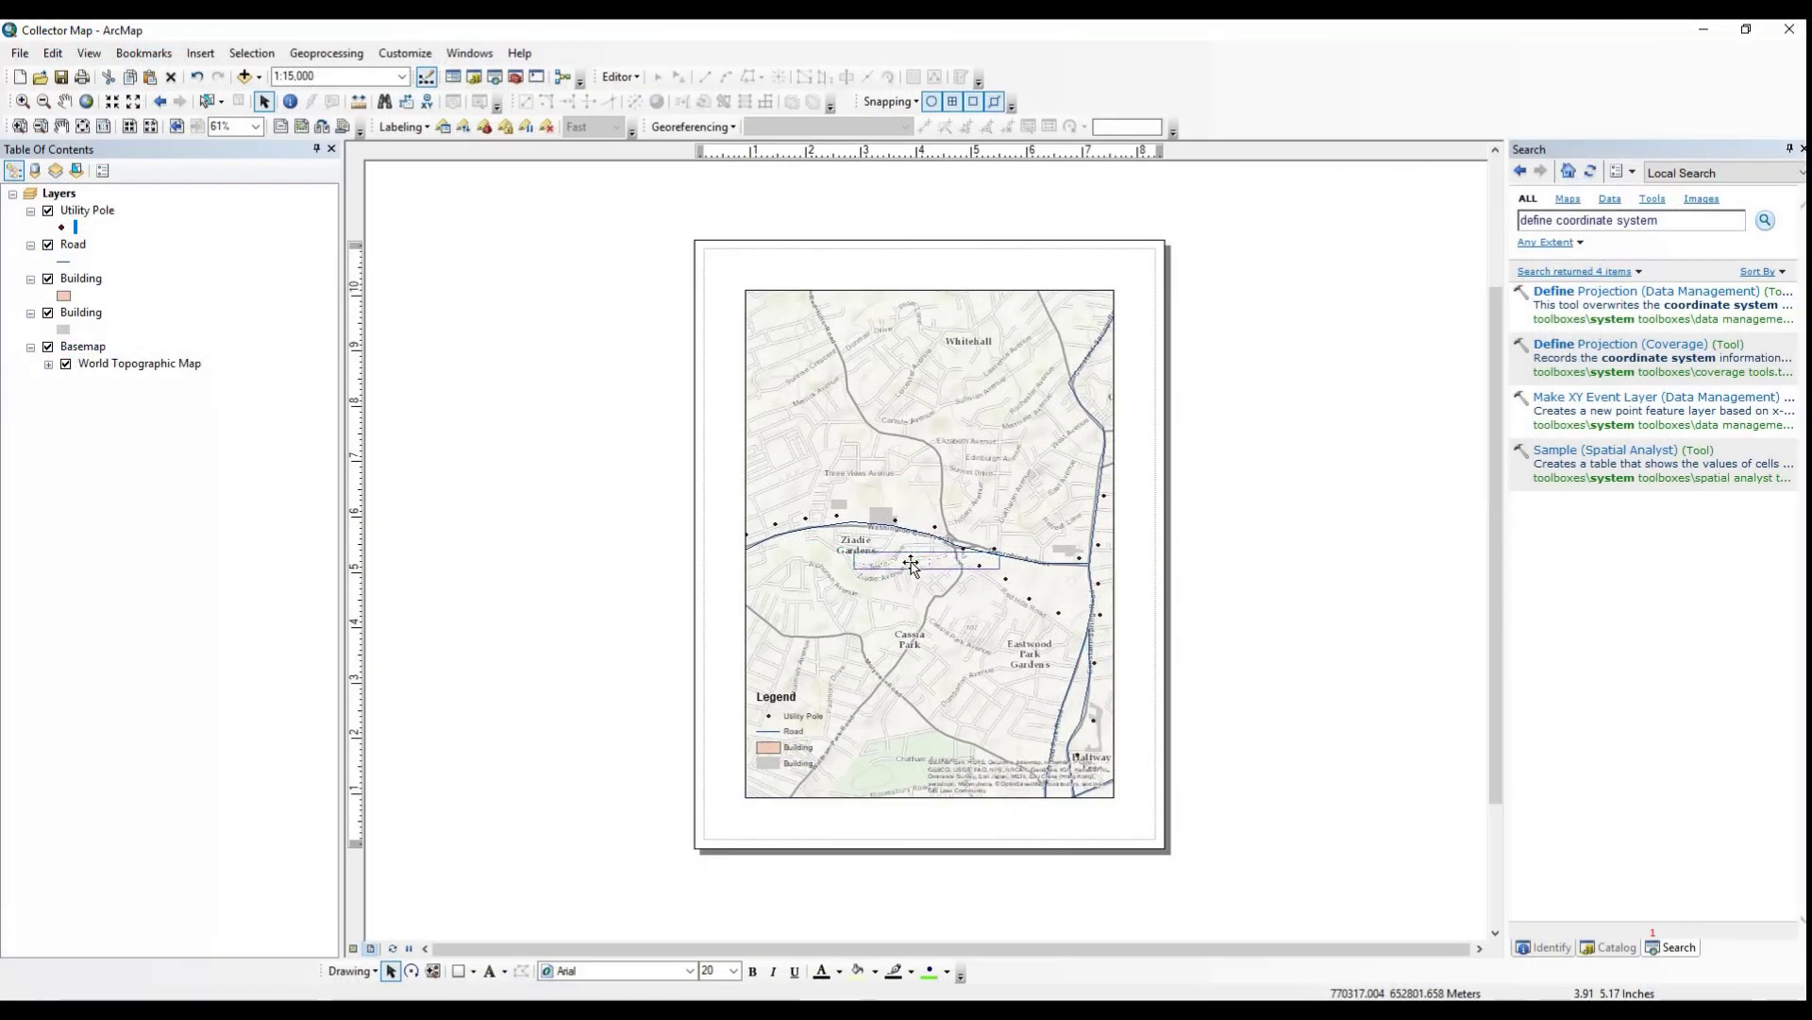
pyautogui.moveTo(925, 560); pyautogui.dragTo(555, 564)
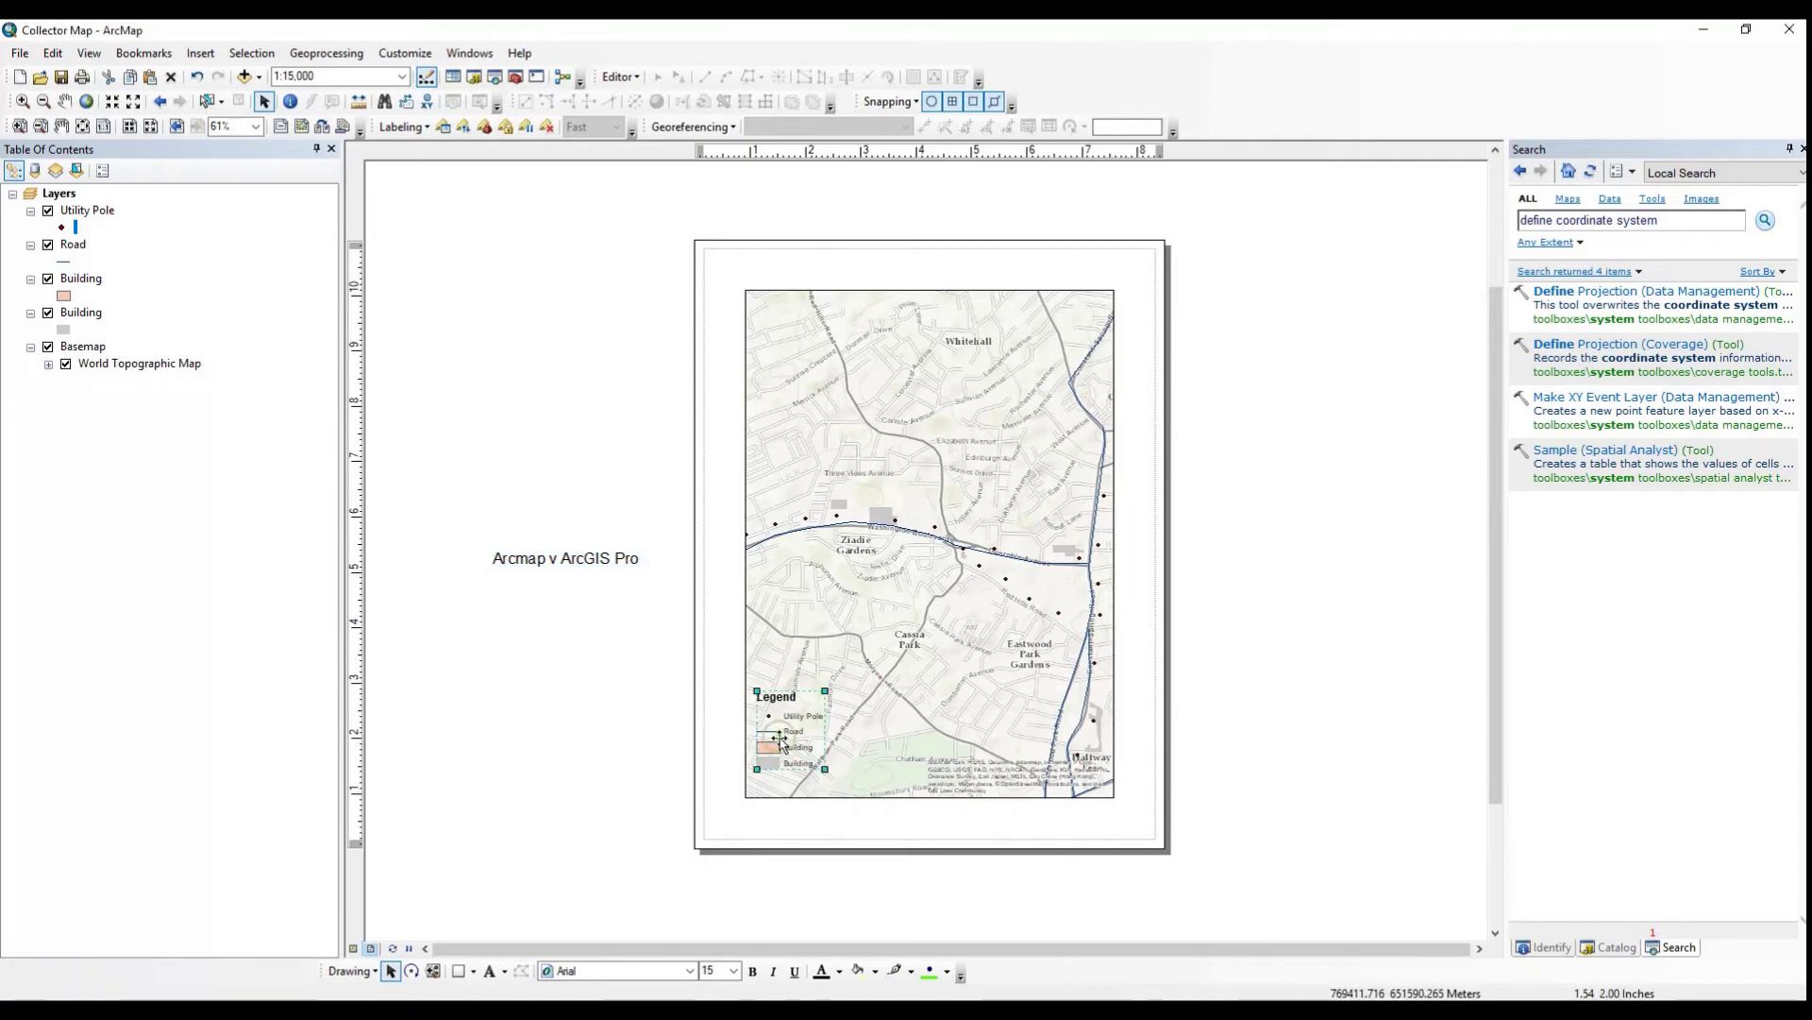
# Drag the legend off the map to the left side of the page.
pyautogui.moveTo(781, 746); pyautogui.dragTo(610, 761)
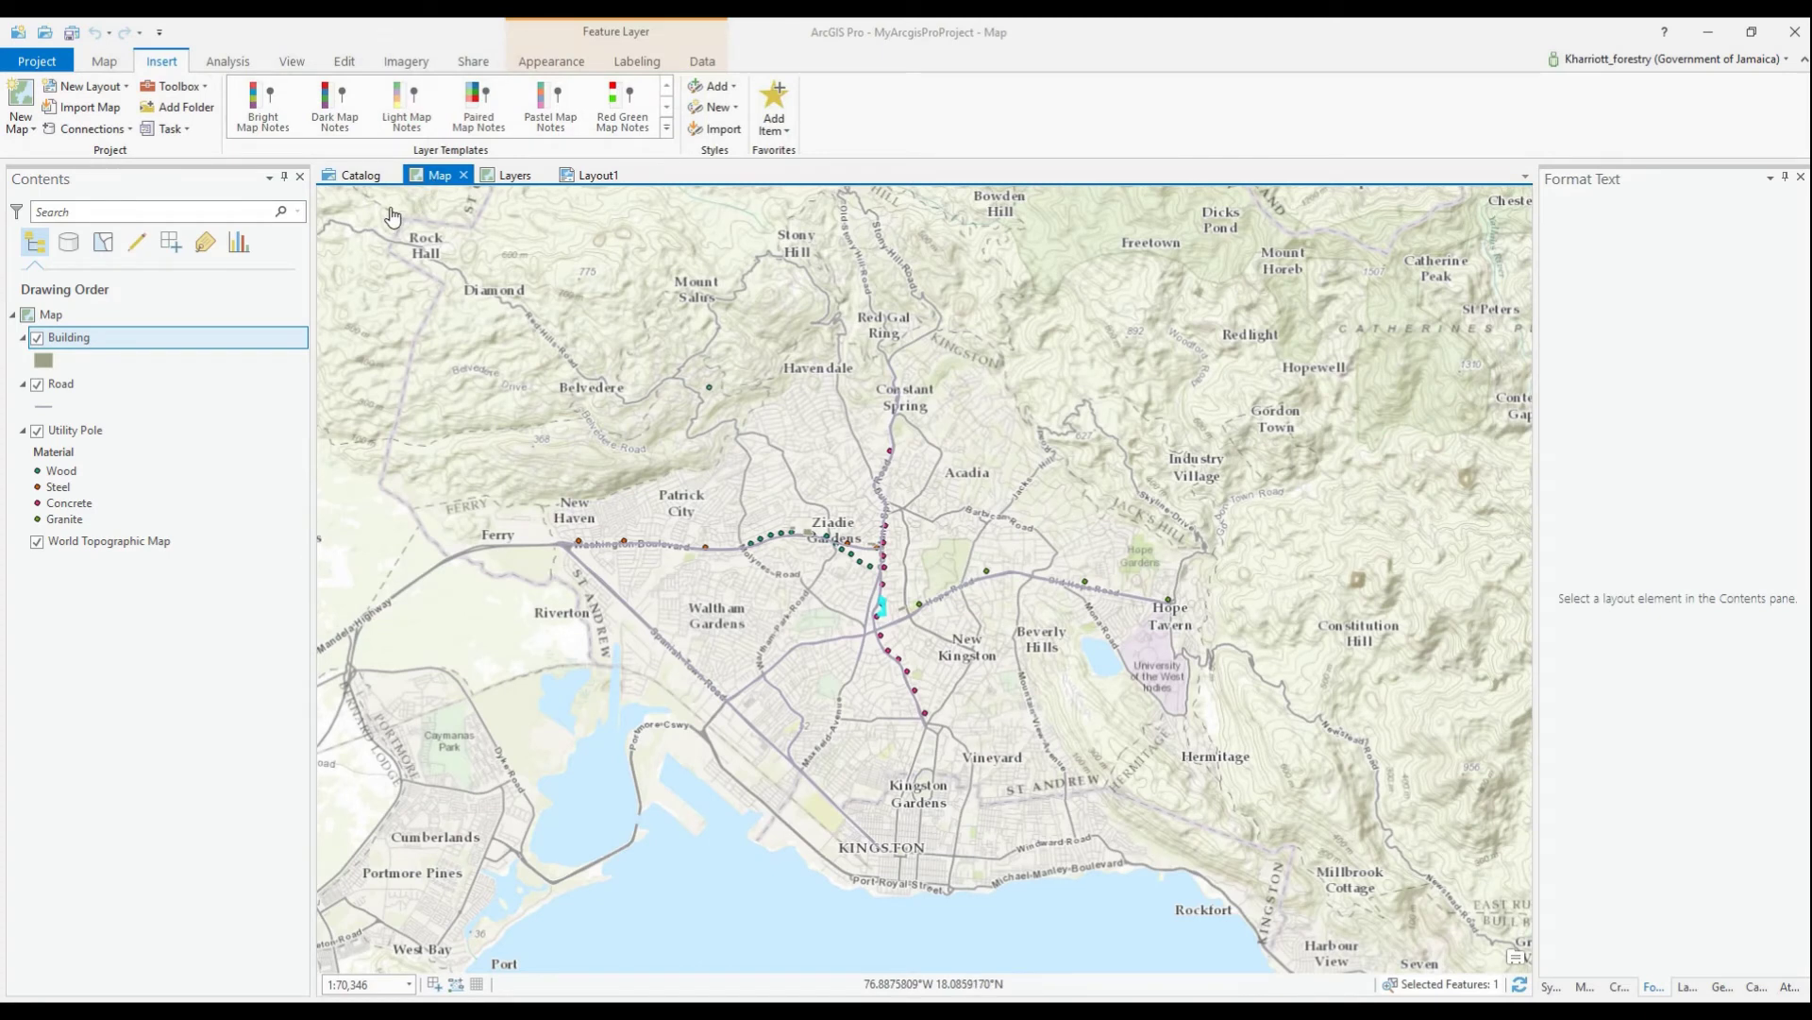
# Limit Explore pop-ups to layers selected in Contents.
pyautogui.click(104, 61)
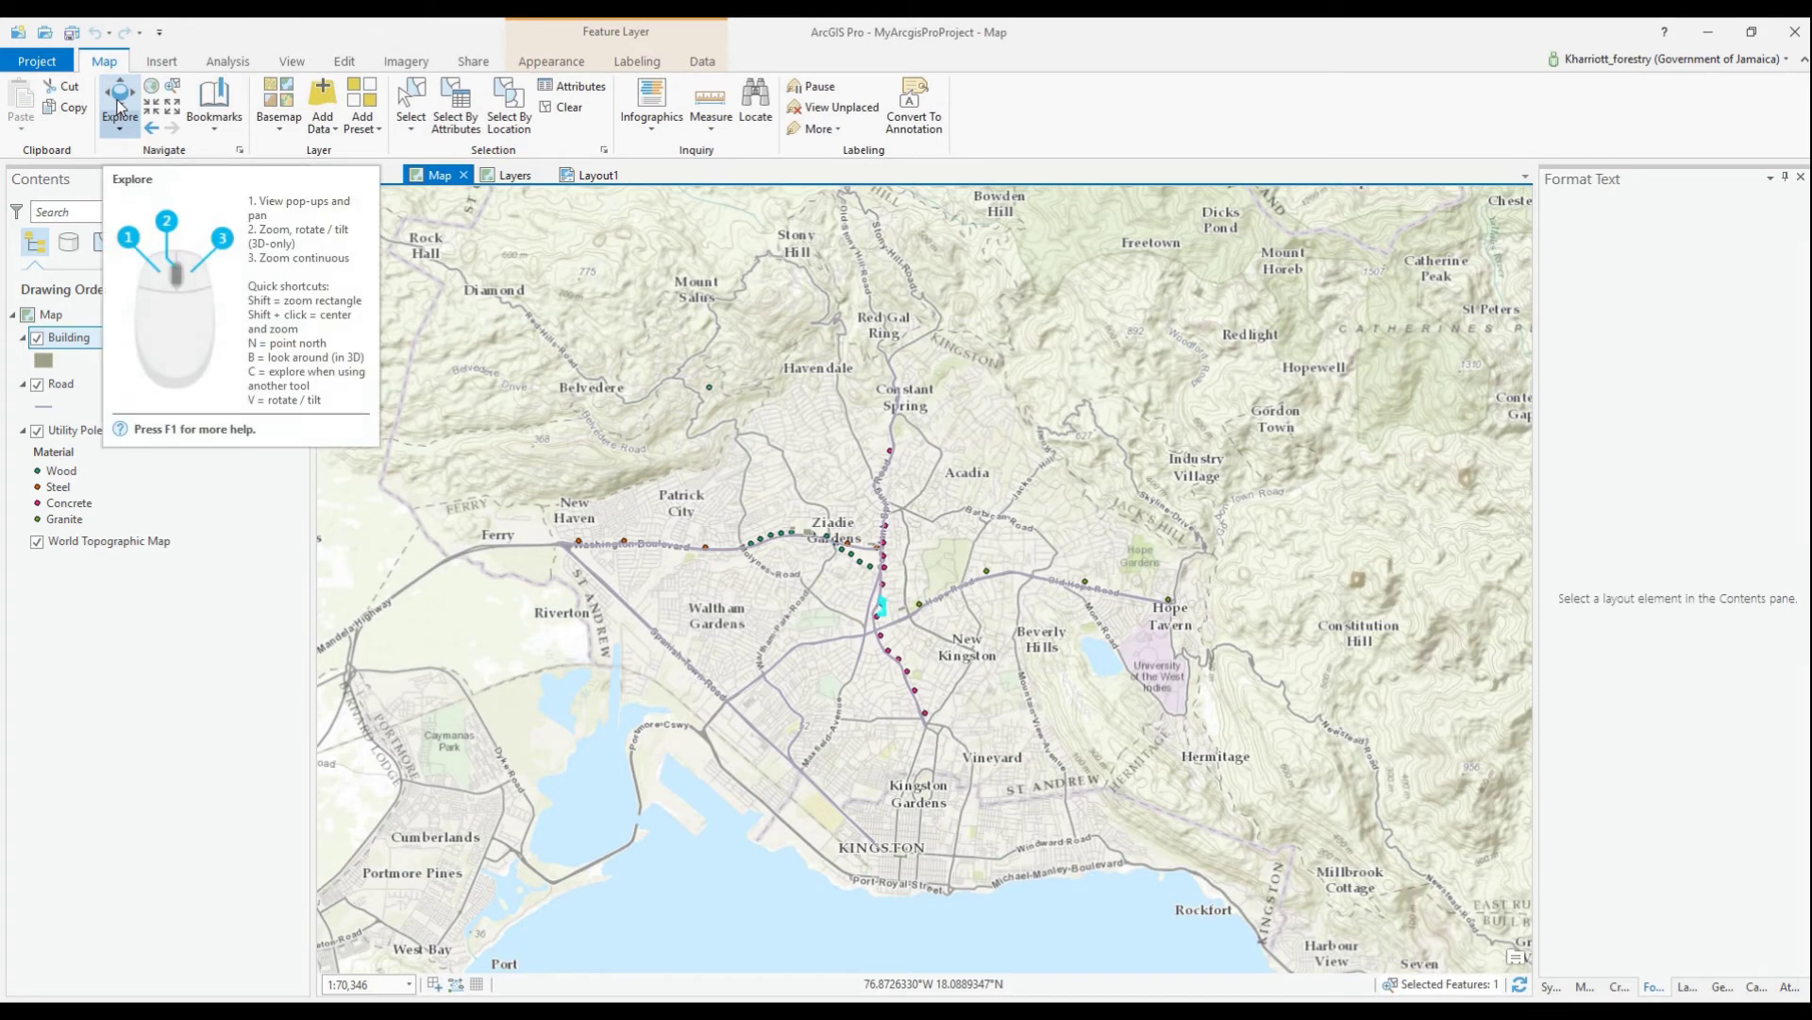
pyautogui.click(120, 130)
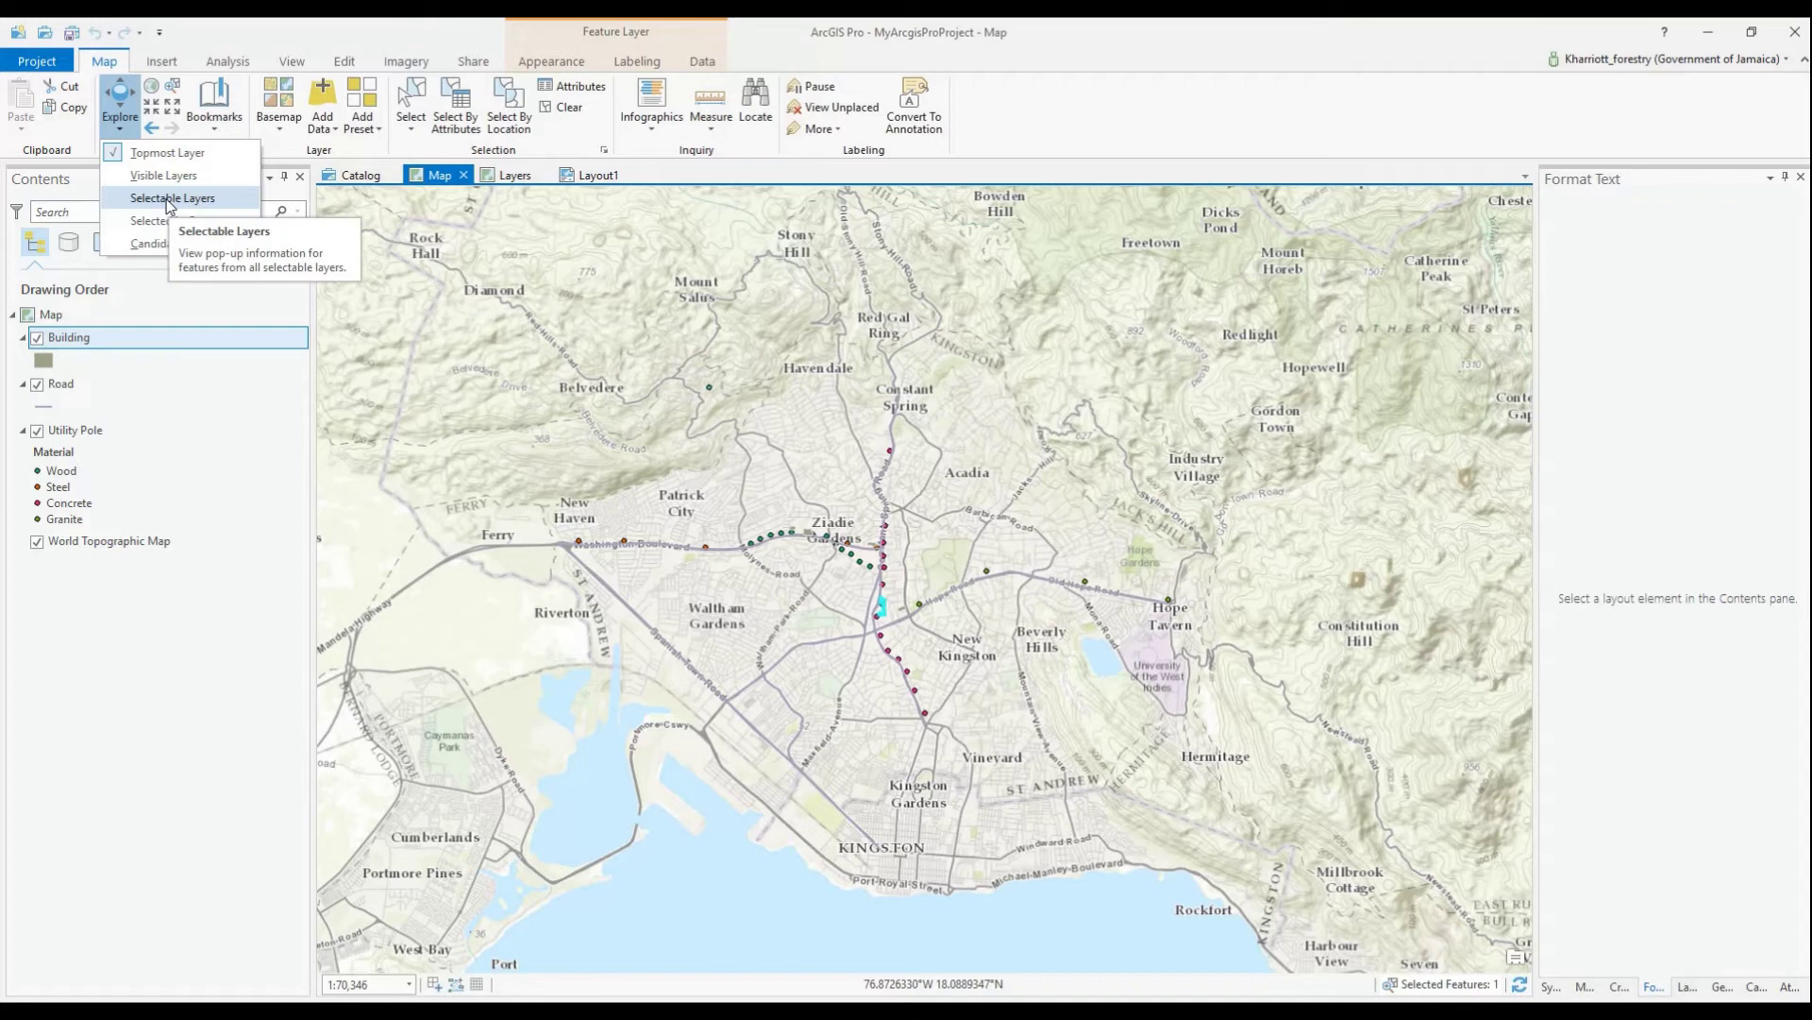
pyautogui.click(192, 221)
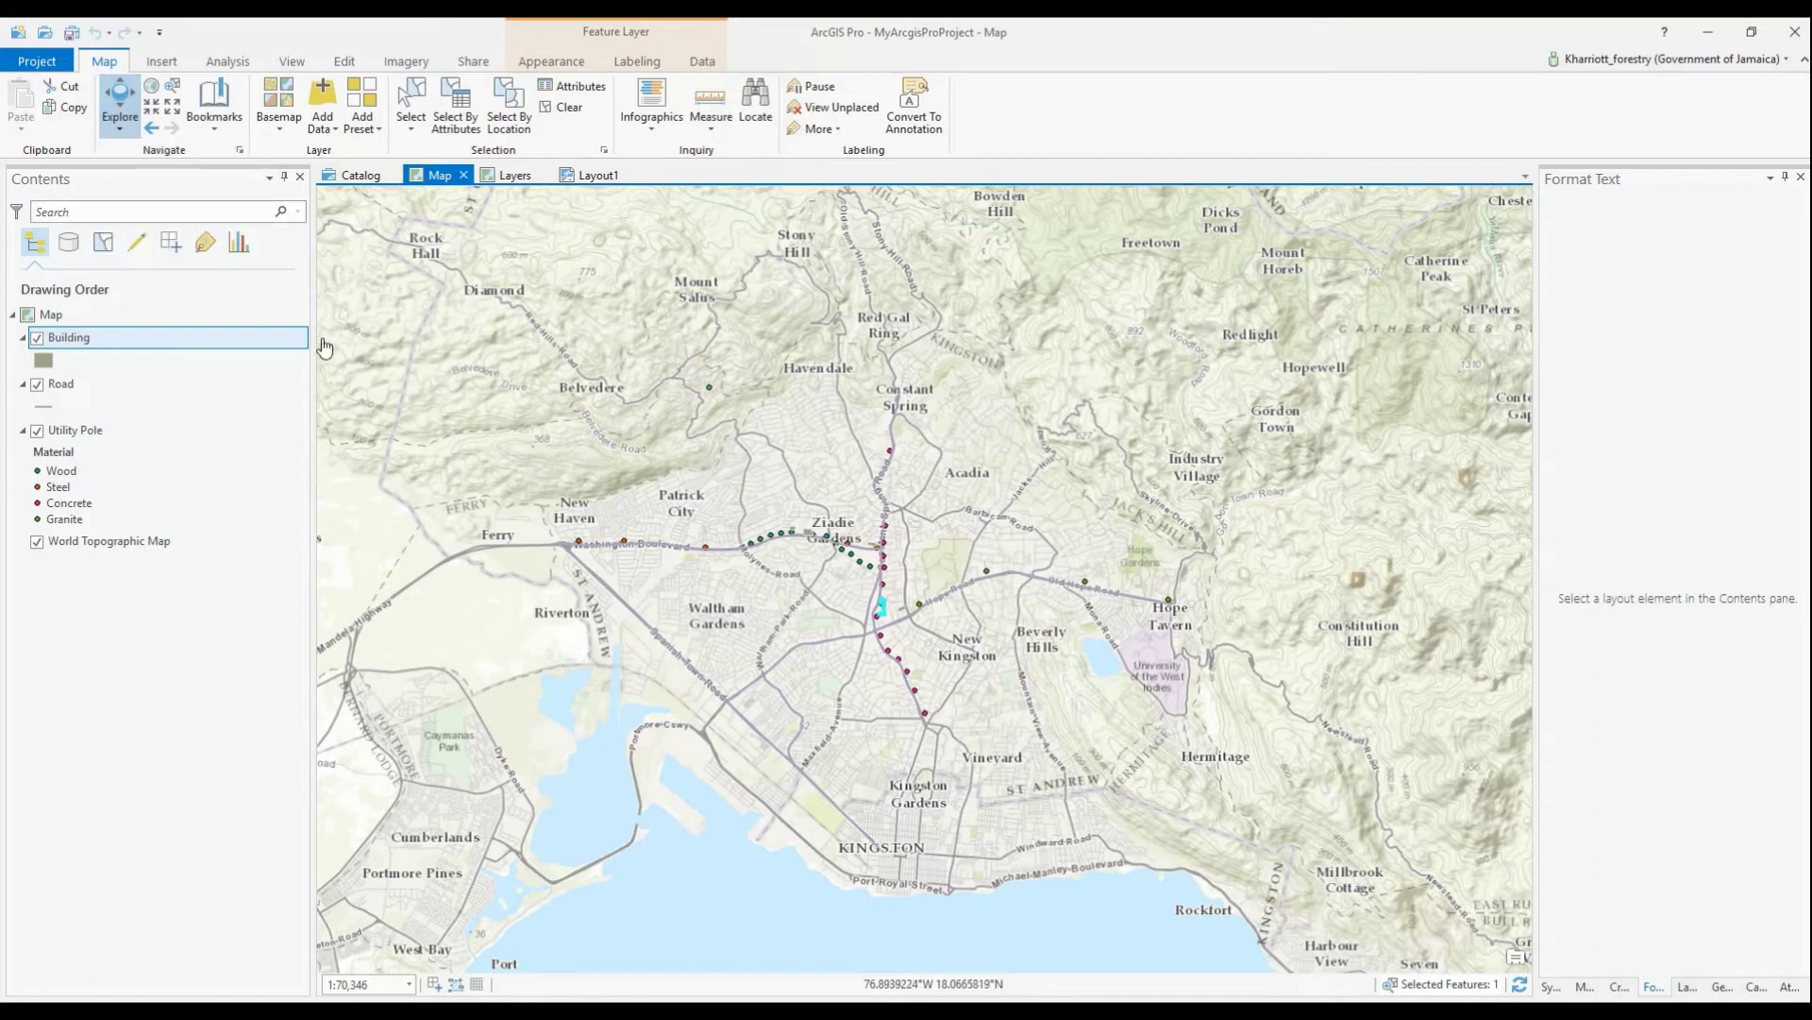
# Zoom in near Constant Spring and view a residential building's attribute pop-up.
pyautogui.scroll(1, 937, 639)
pyautogui.scroll(3, 937, 639)
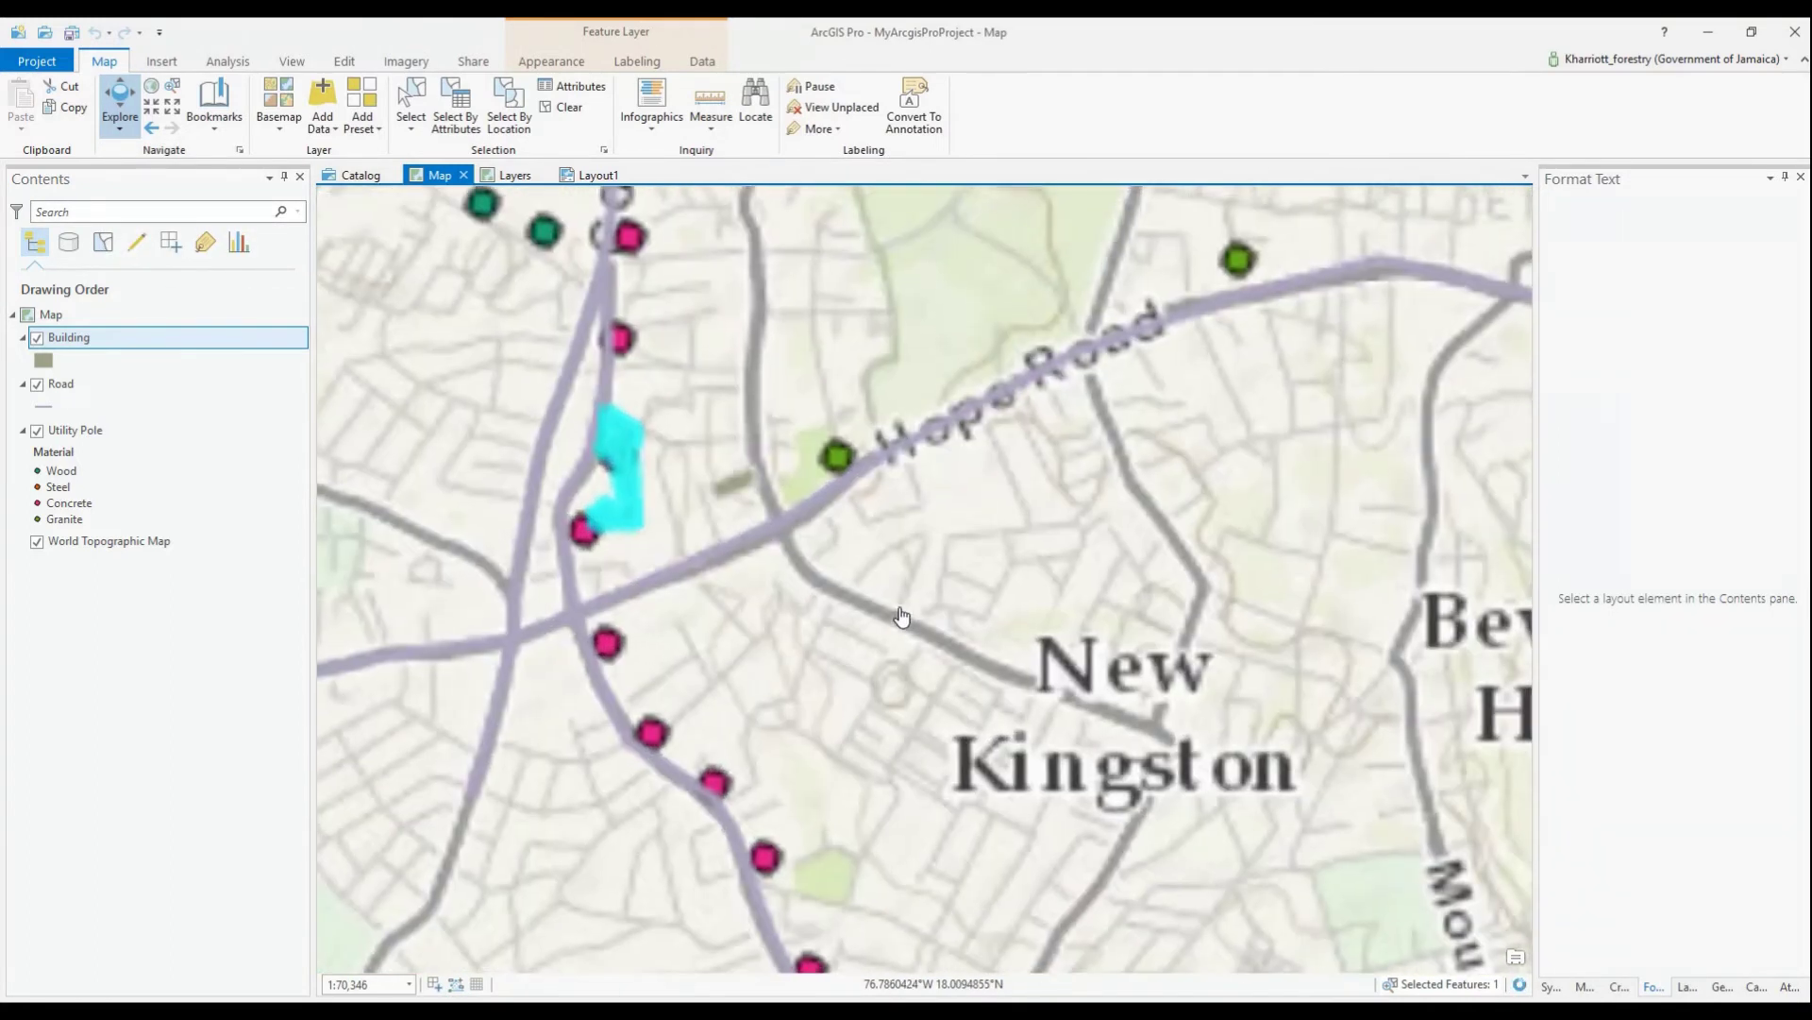
pyautogui.moveTo(515, 402); pyautogui.dragTo(926, 812)
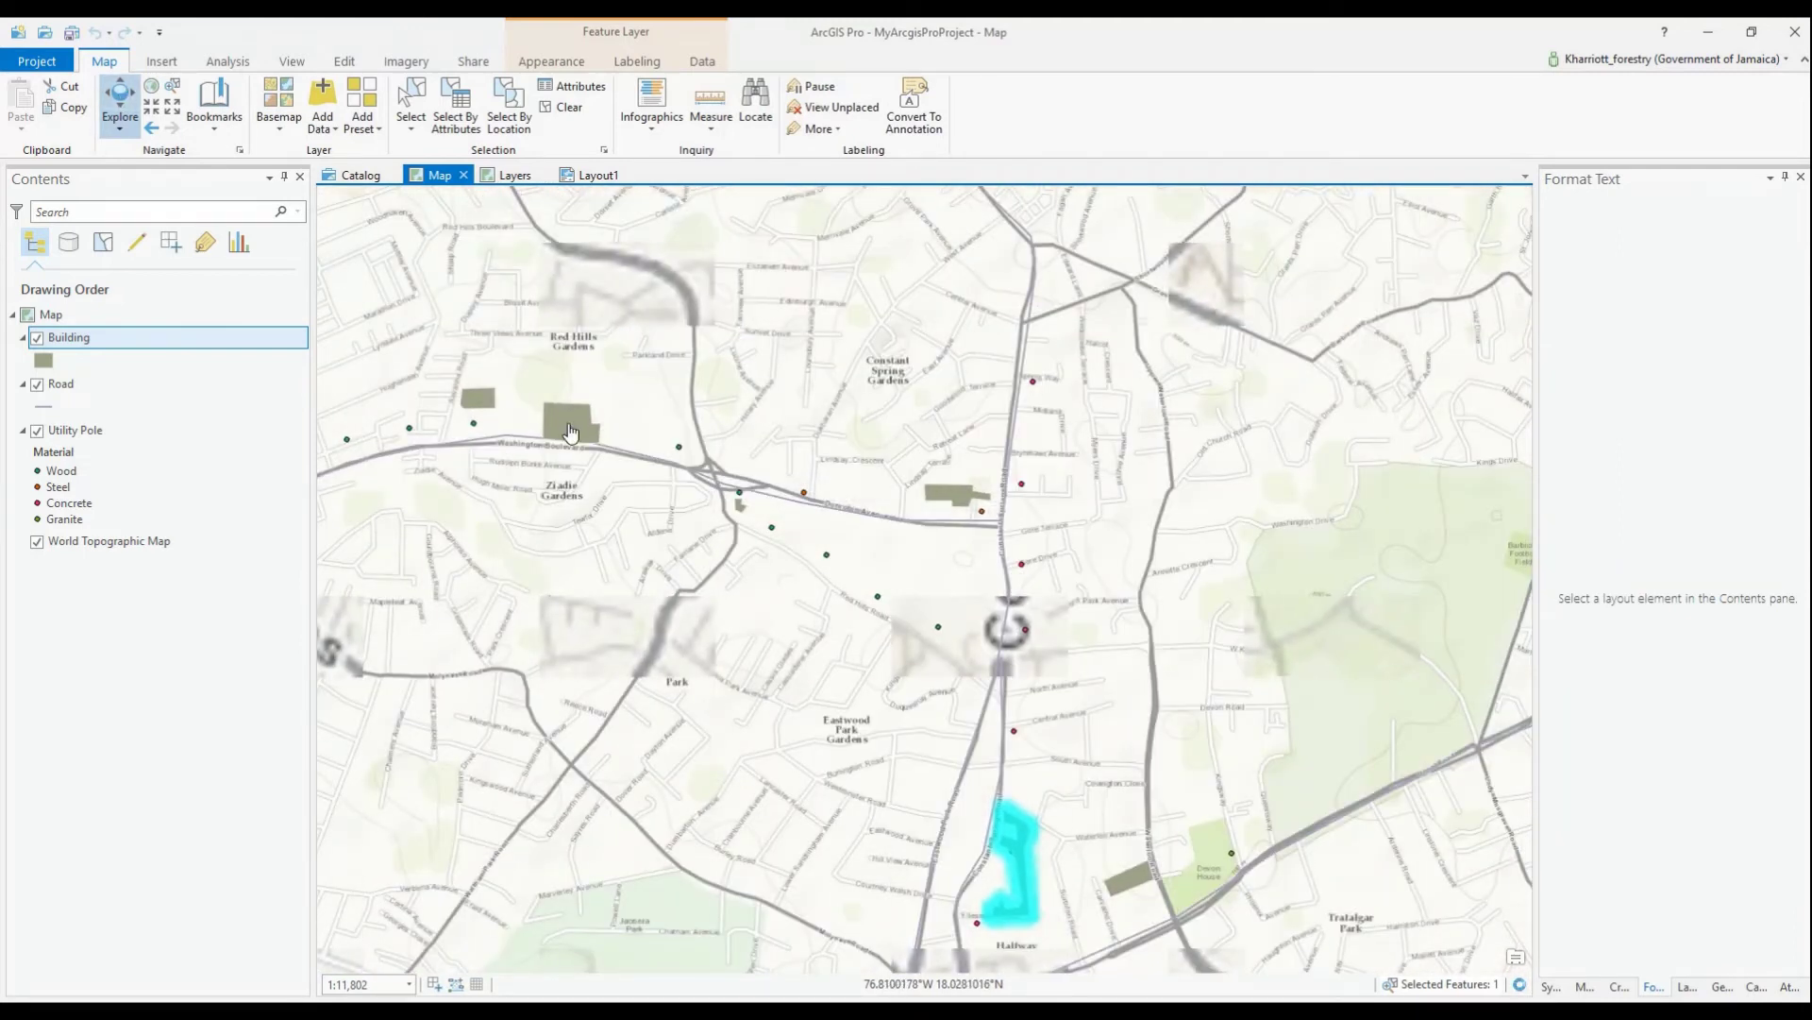
pyautogui.click(571, 432)
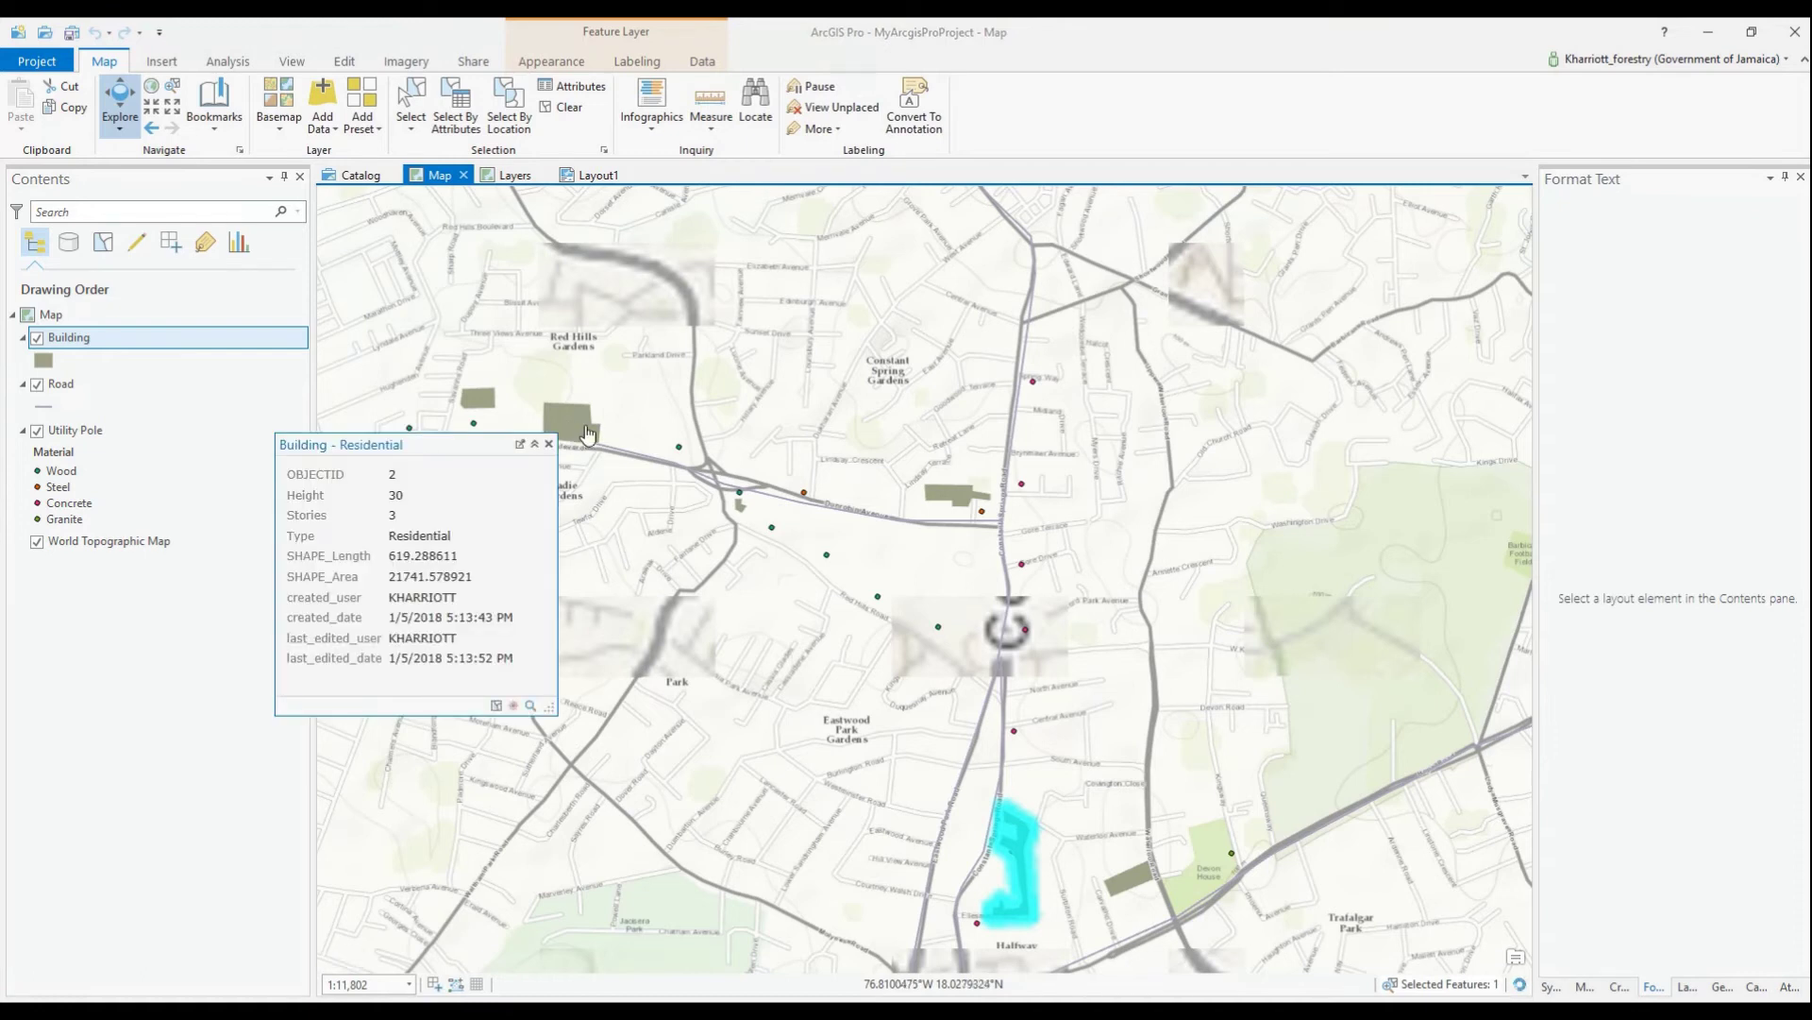
pyautogui.click(1520, 172)
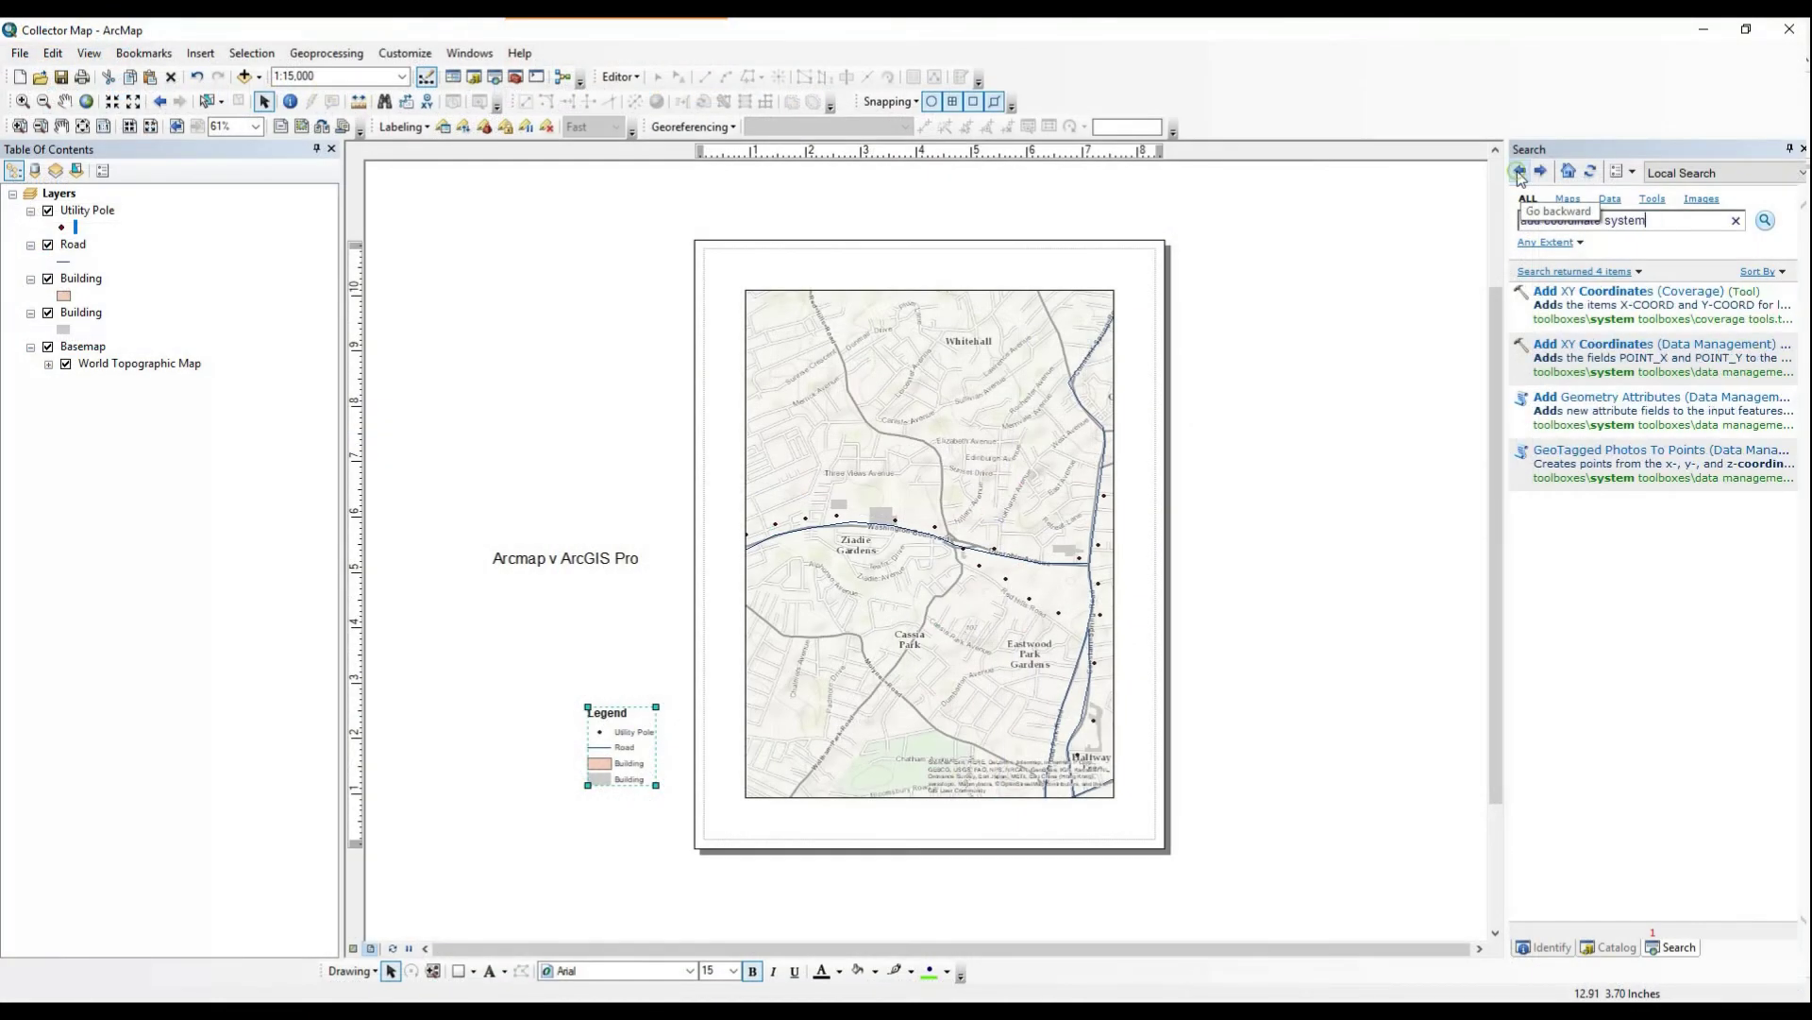
# Go back in the Search window to its empty start page.
pyautogui.click(1521, 173)
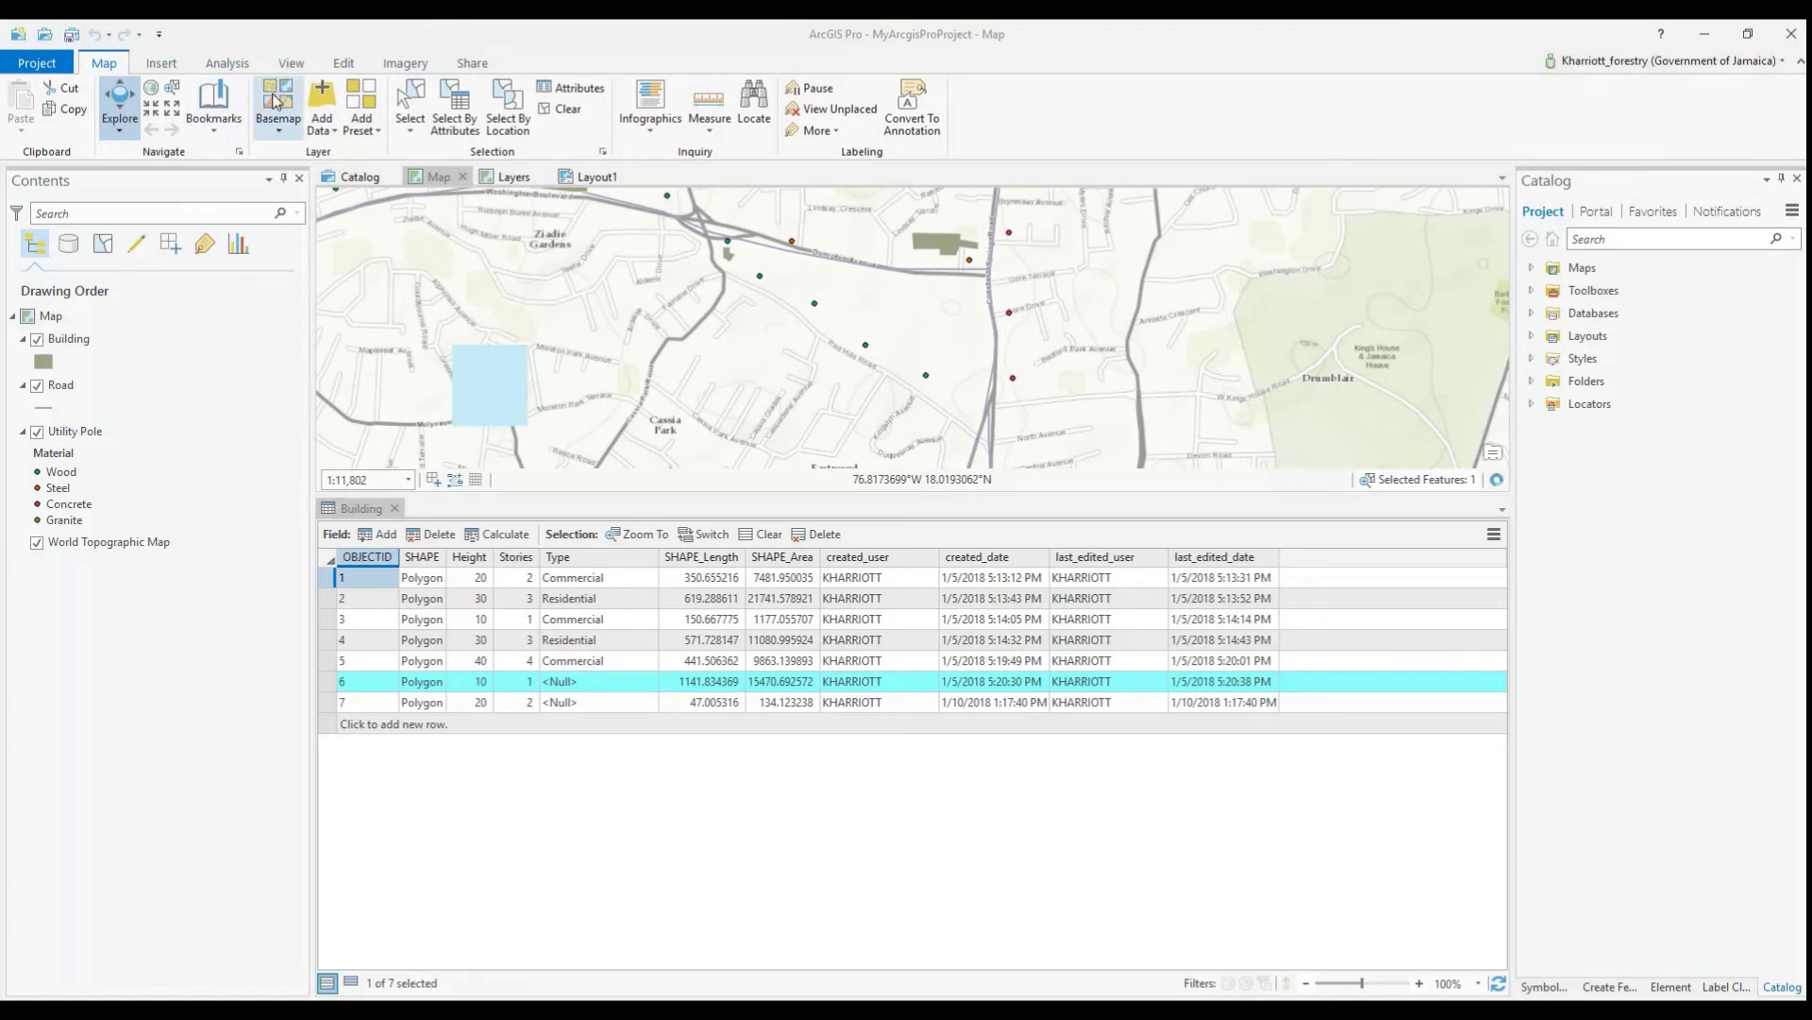
# Open the Geoprocessing pane from Analysis > Tools and focus its Find Tools search box.
pyautogui.click(226, 64)
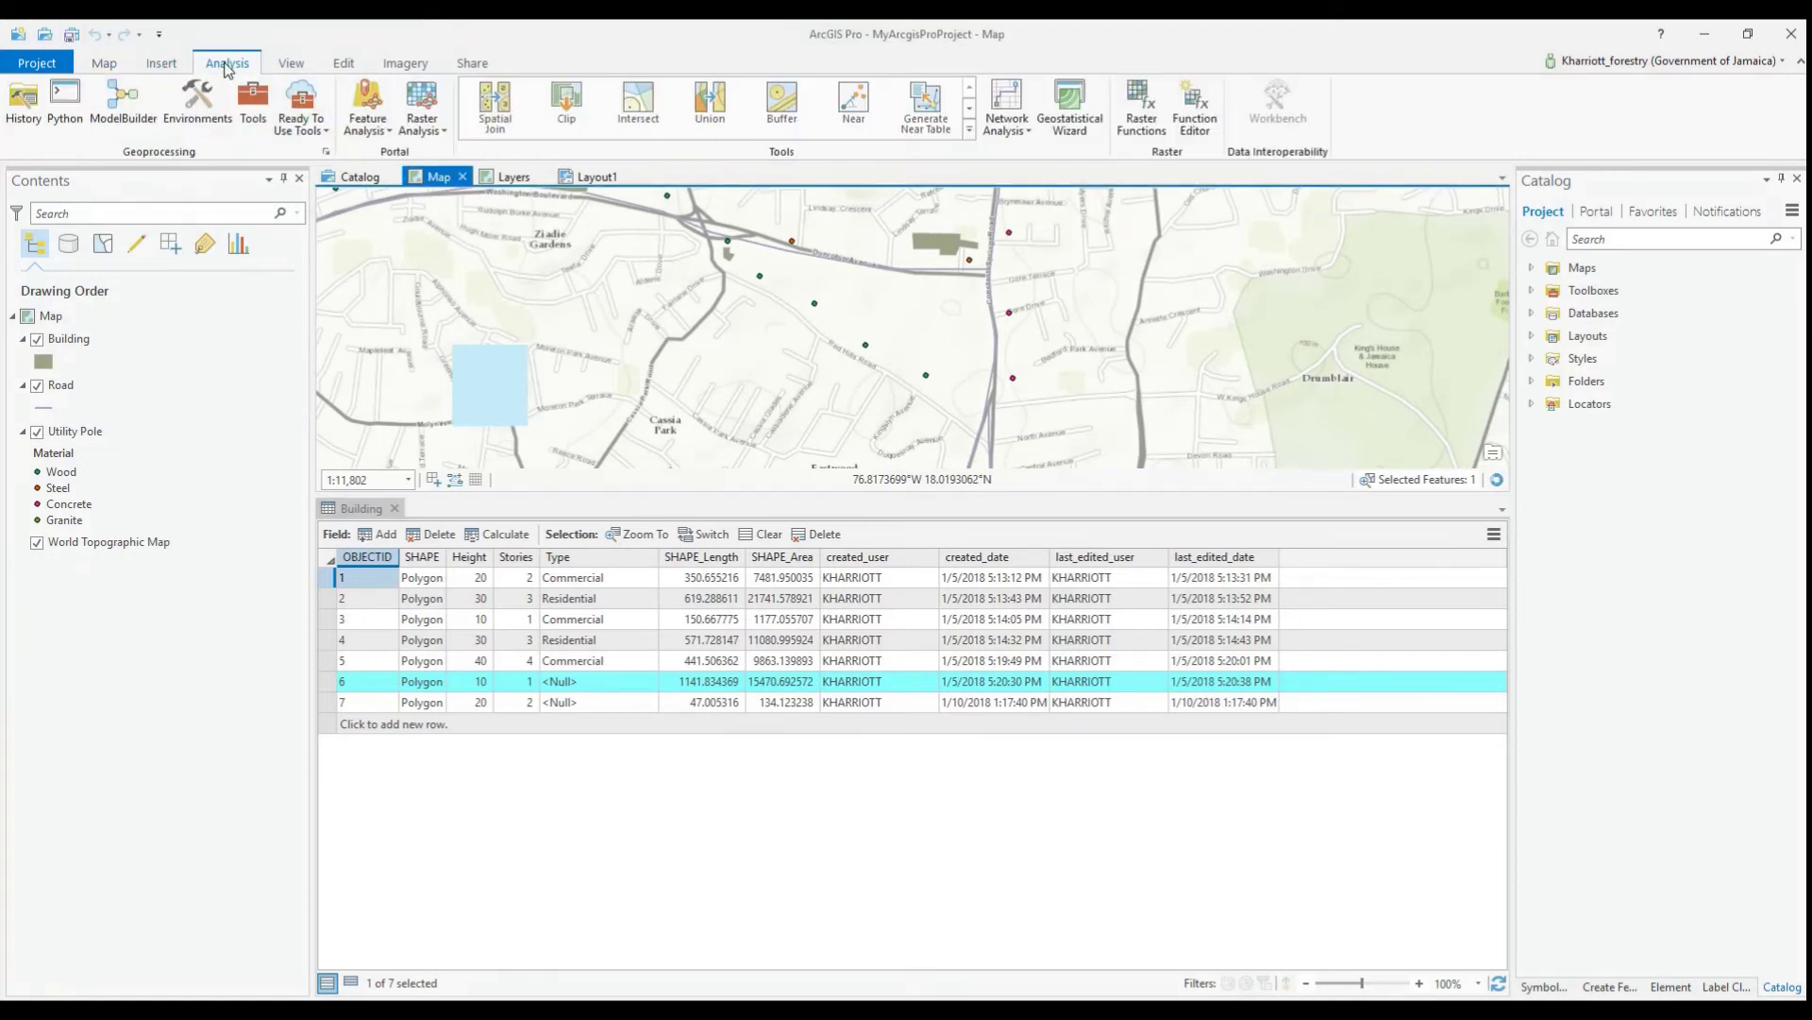
pyautogui.click(253, 104)
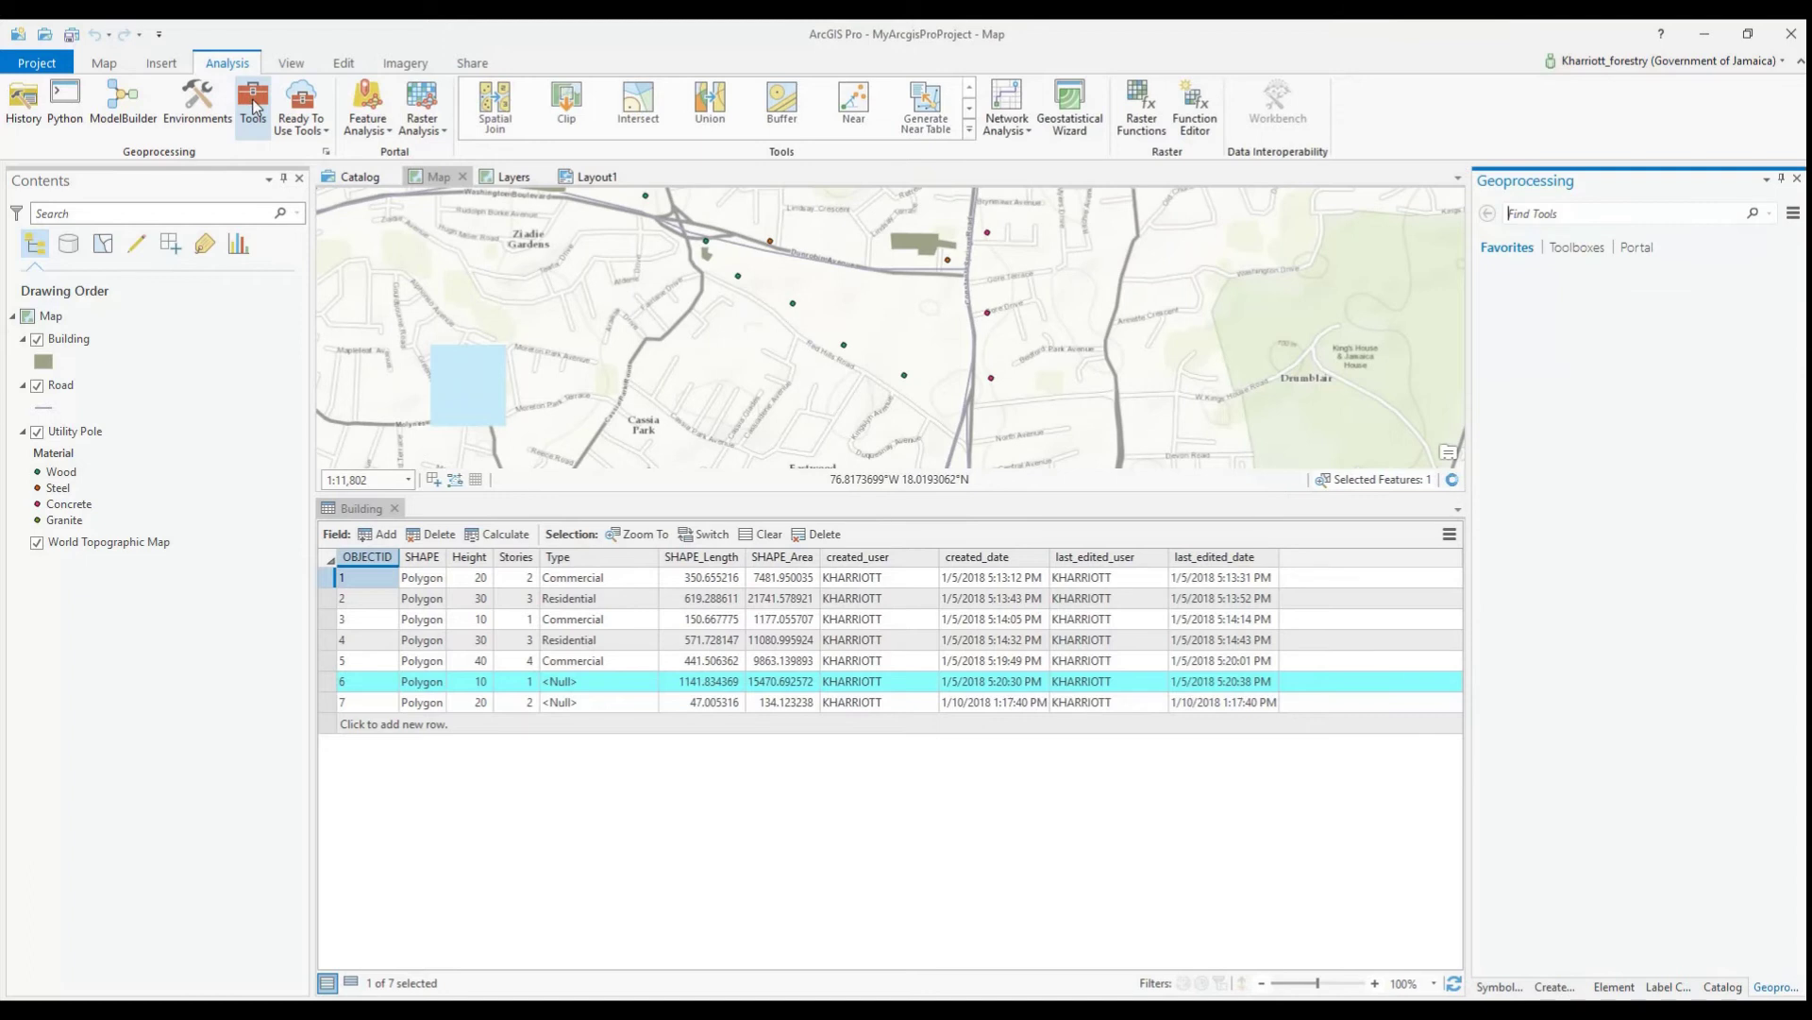
pyautogui.click(1516, 222)
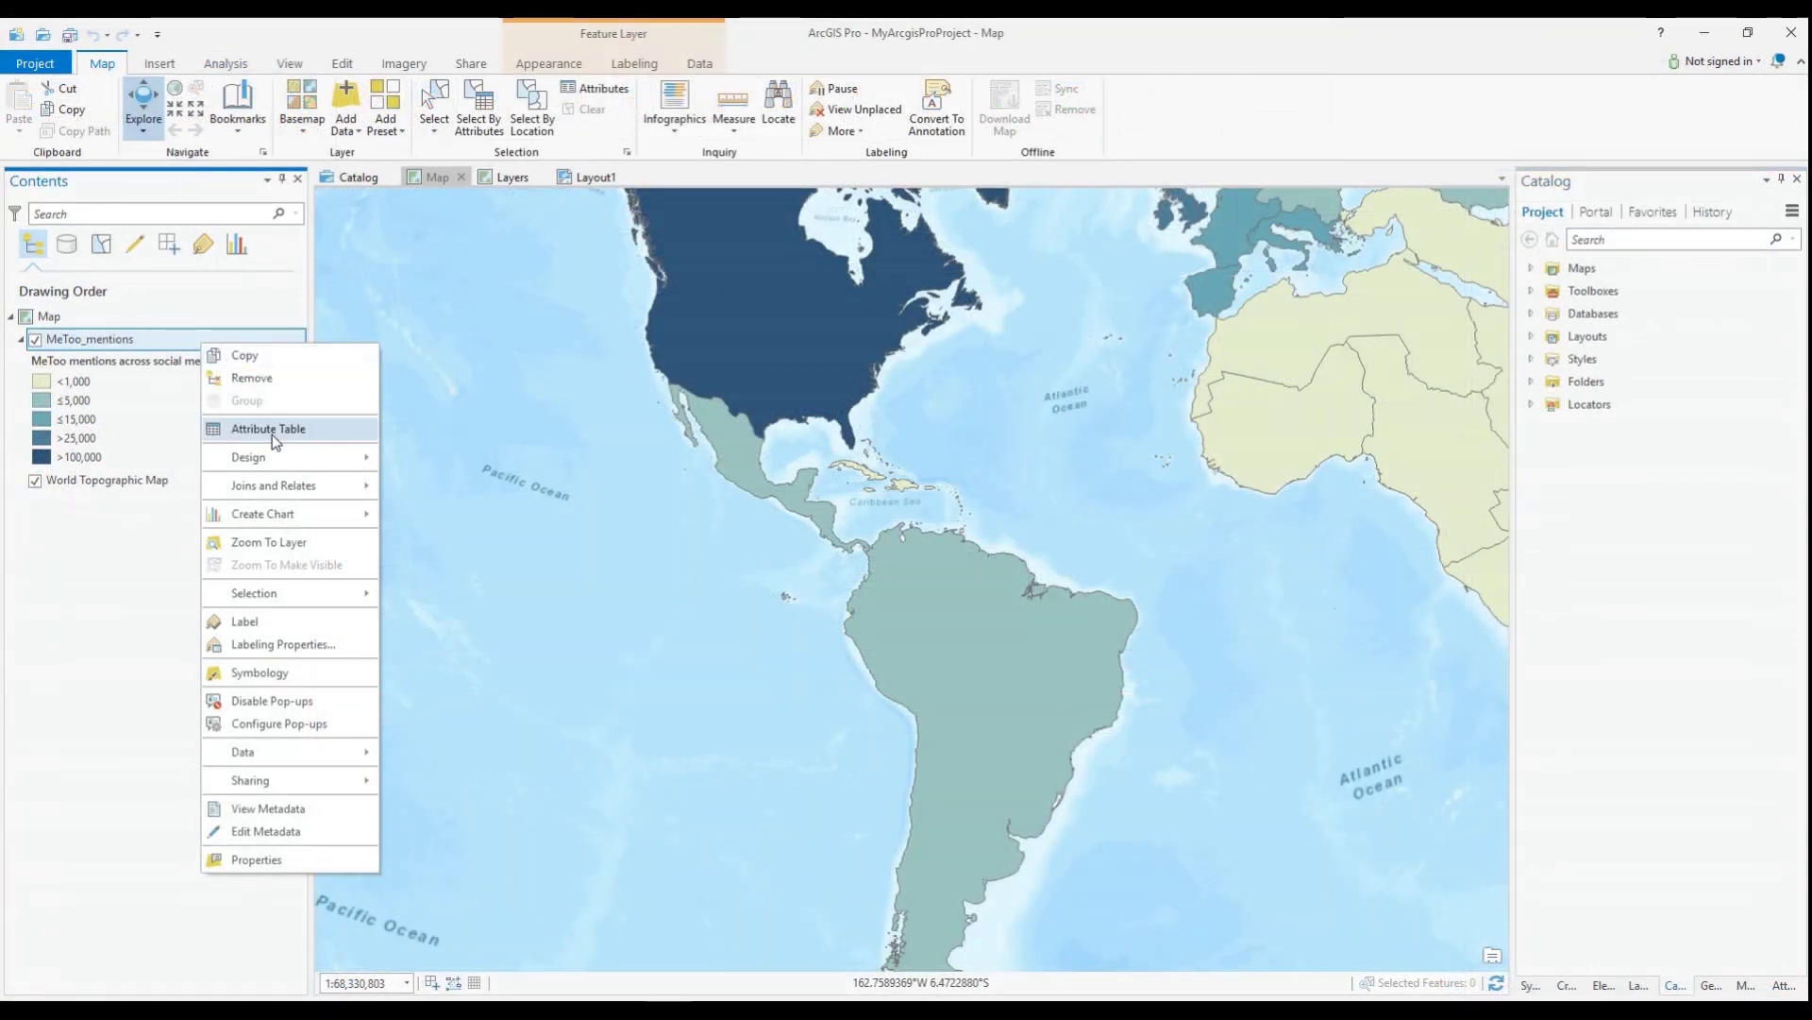
# Open the MeToo_mentions attribute table, review its pane options, and show the Table View tools.
pyautogui.click(271, 435)
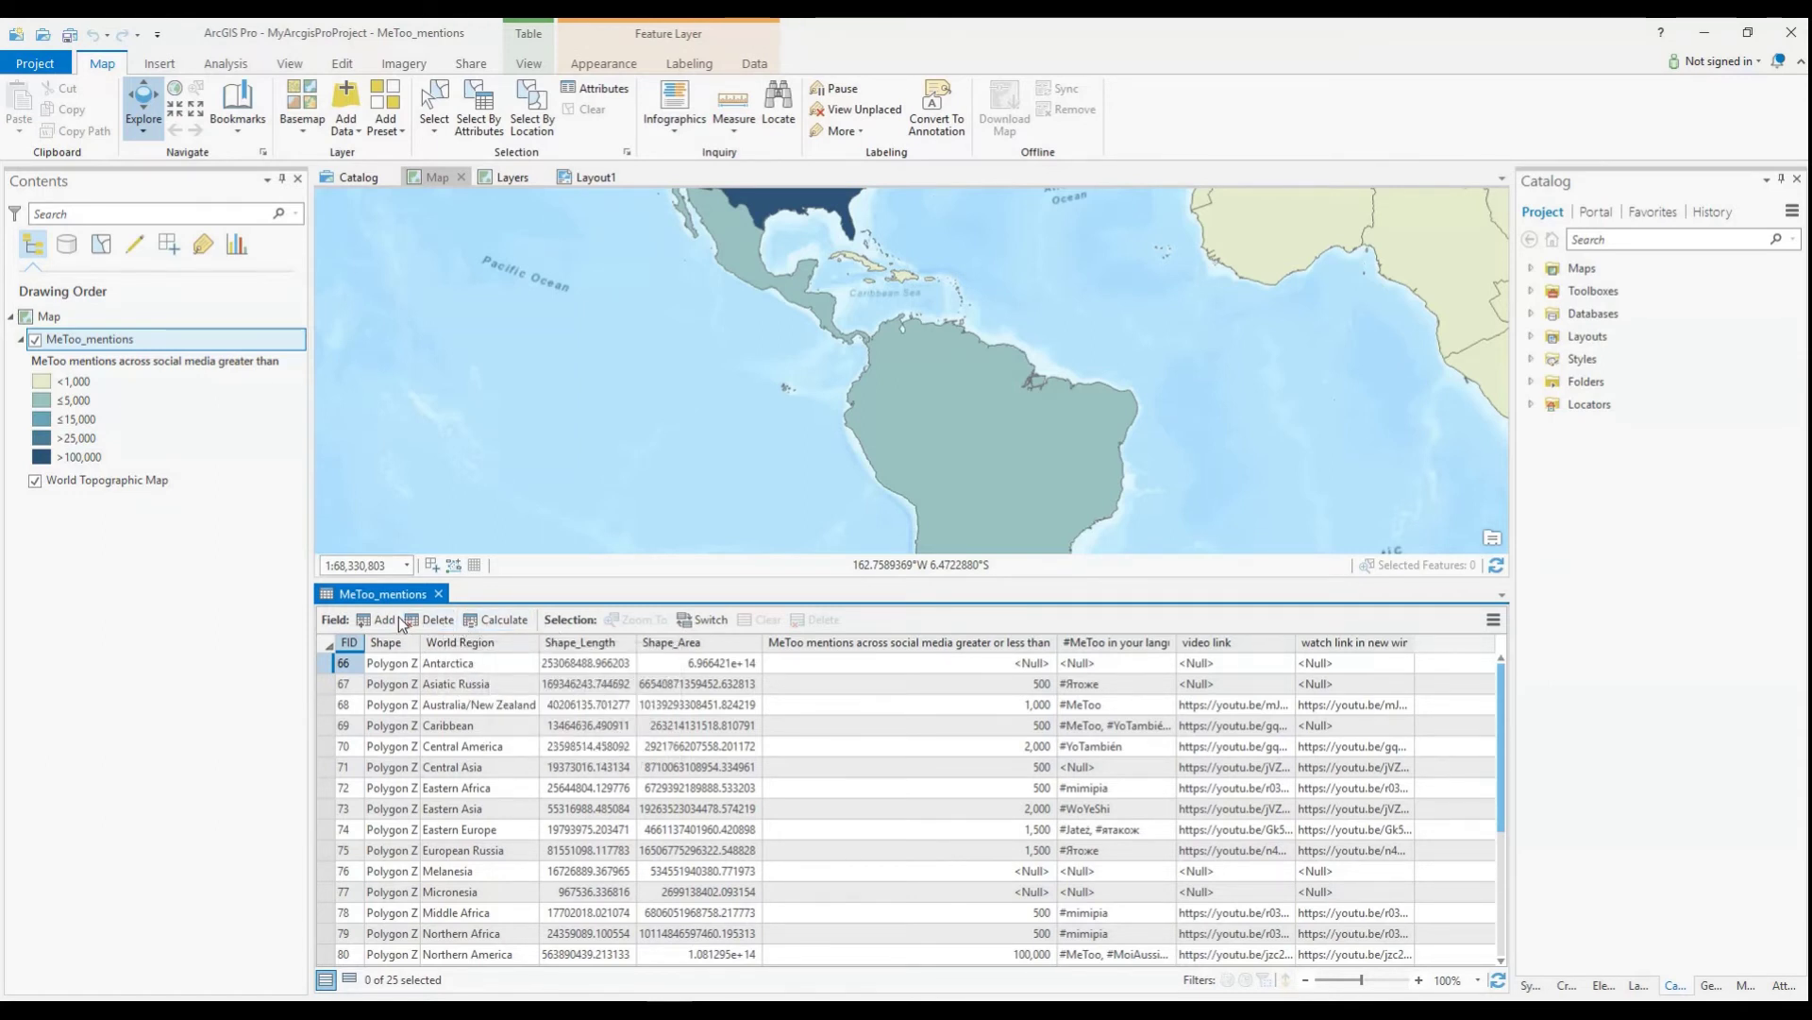
pyautogui.rightClick(364, 597)
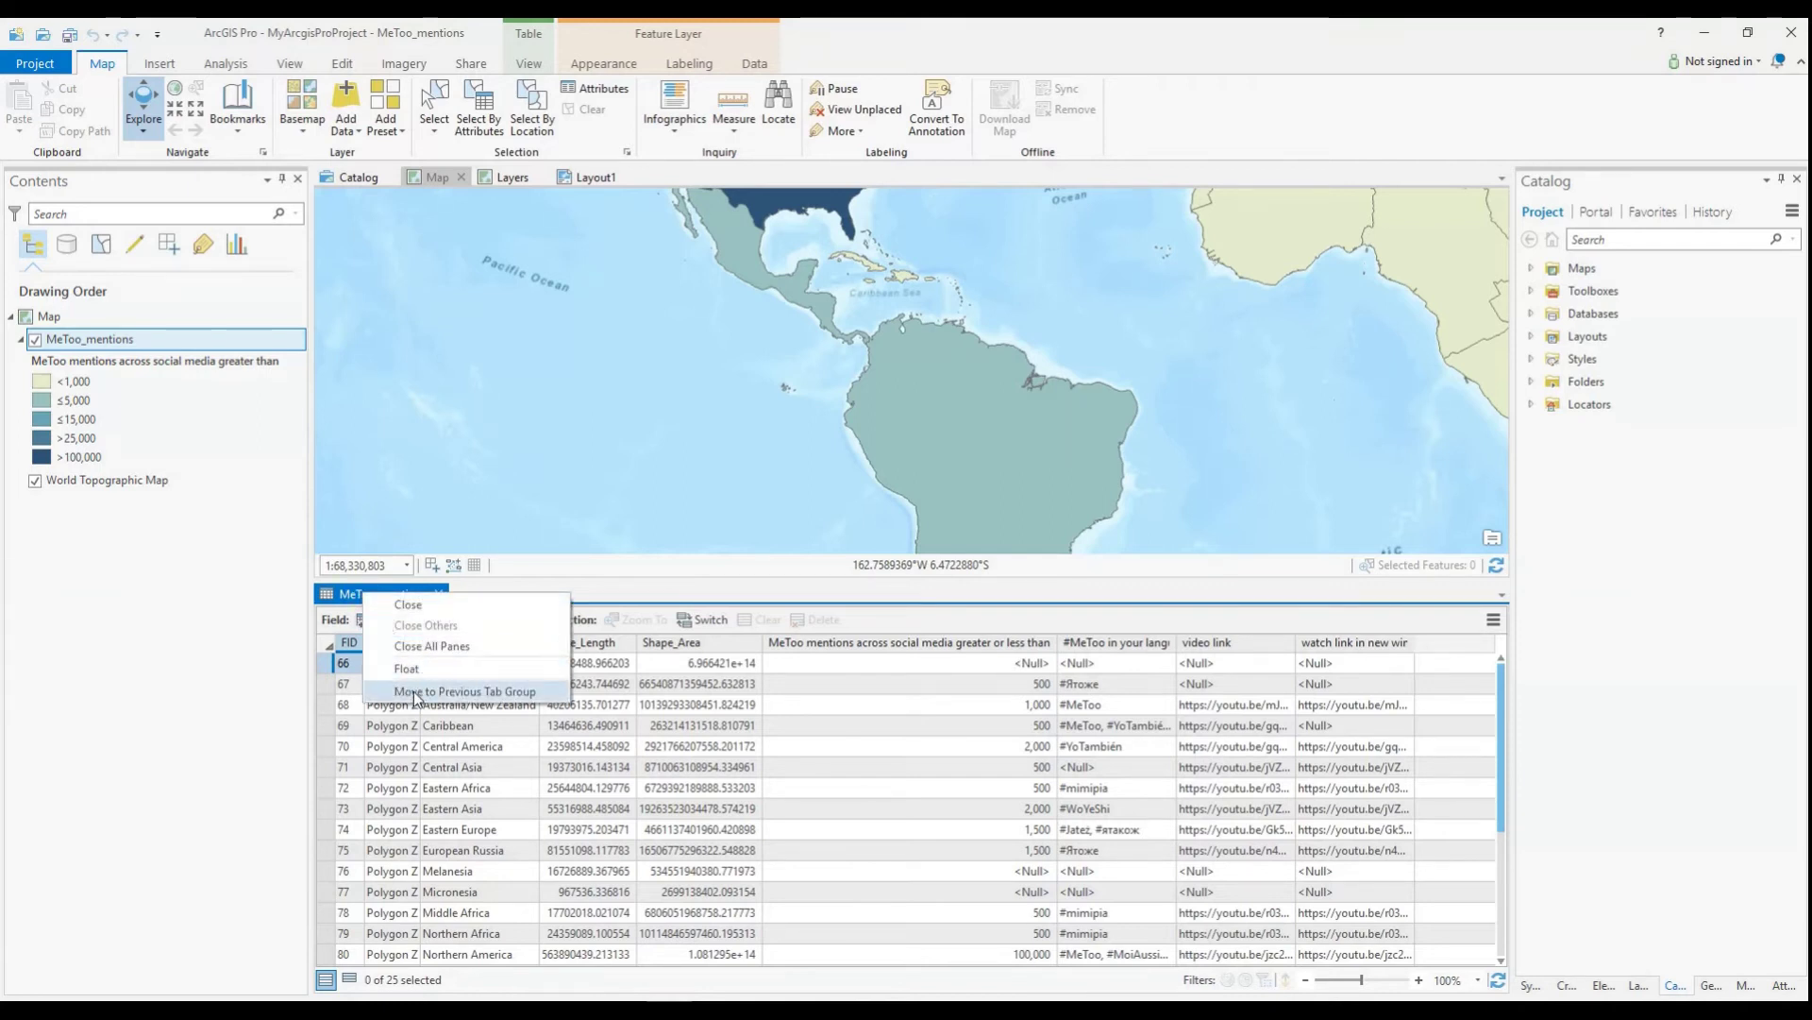
pyautogui.click(1501, 597)
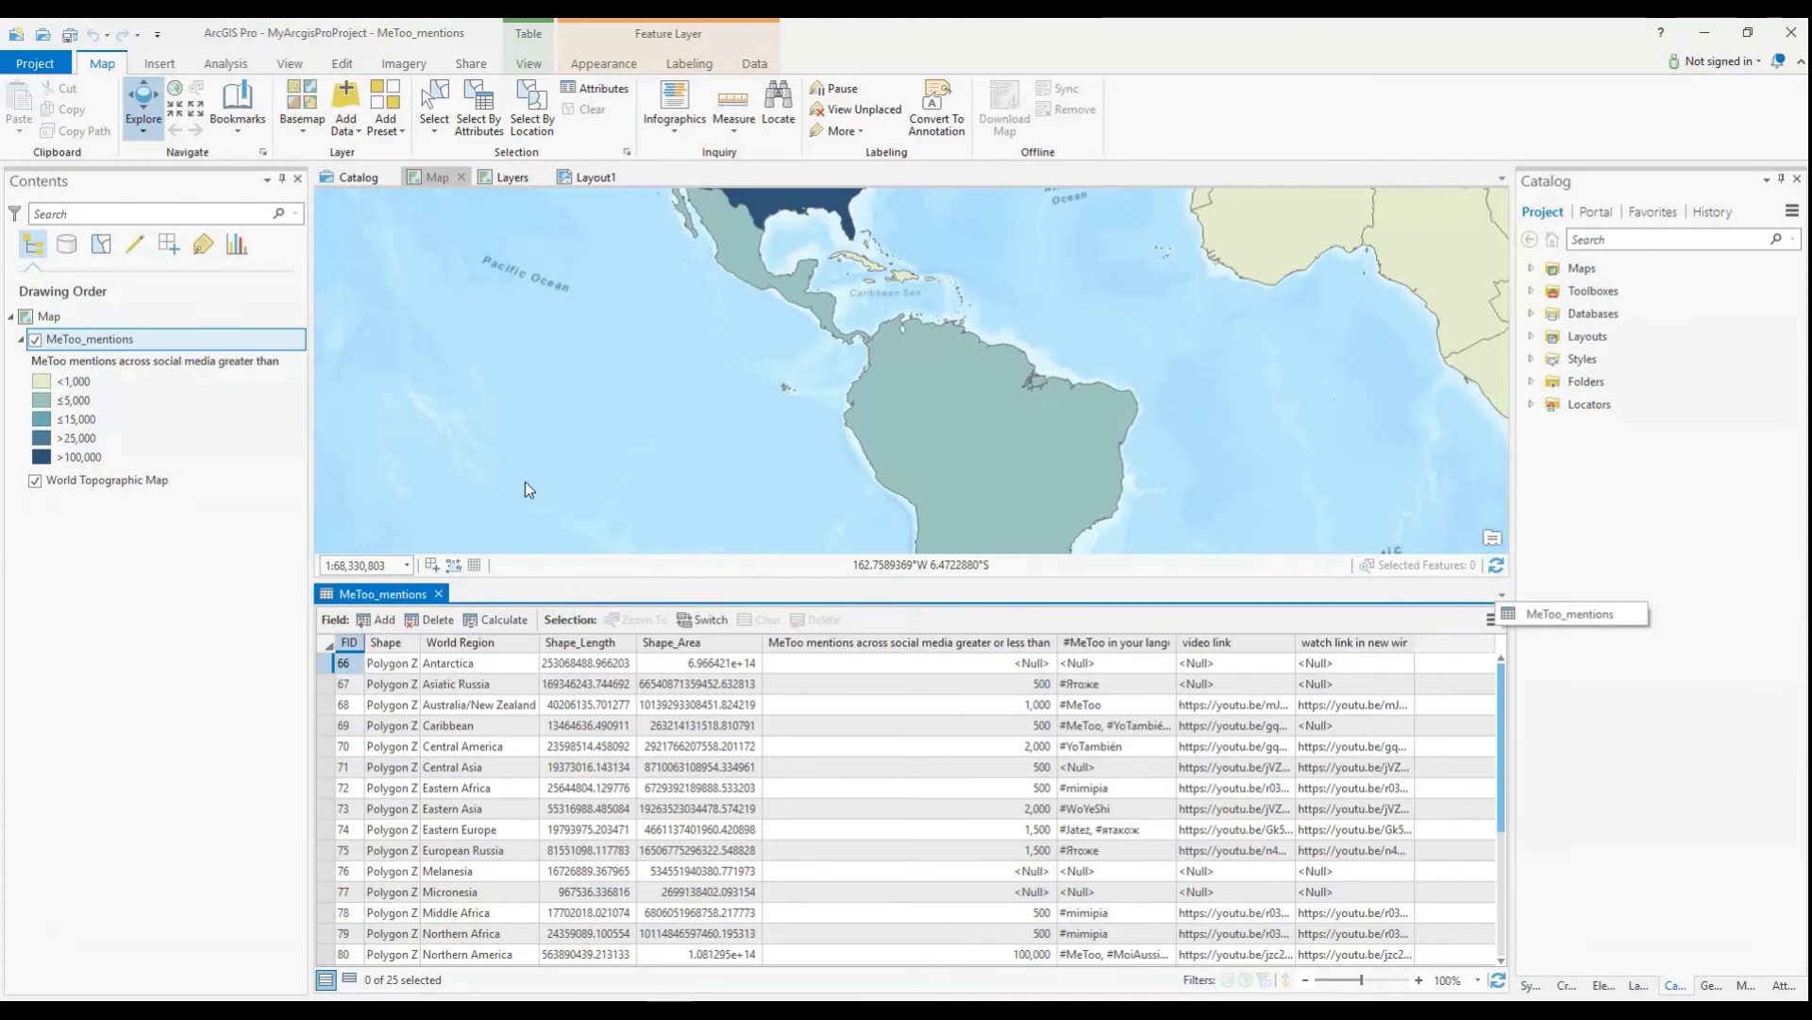
pyautogui.click(528, 66)
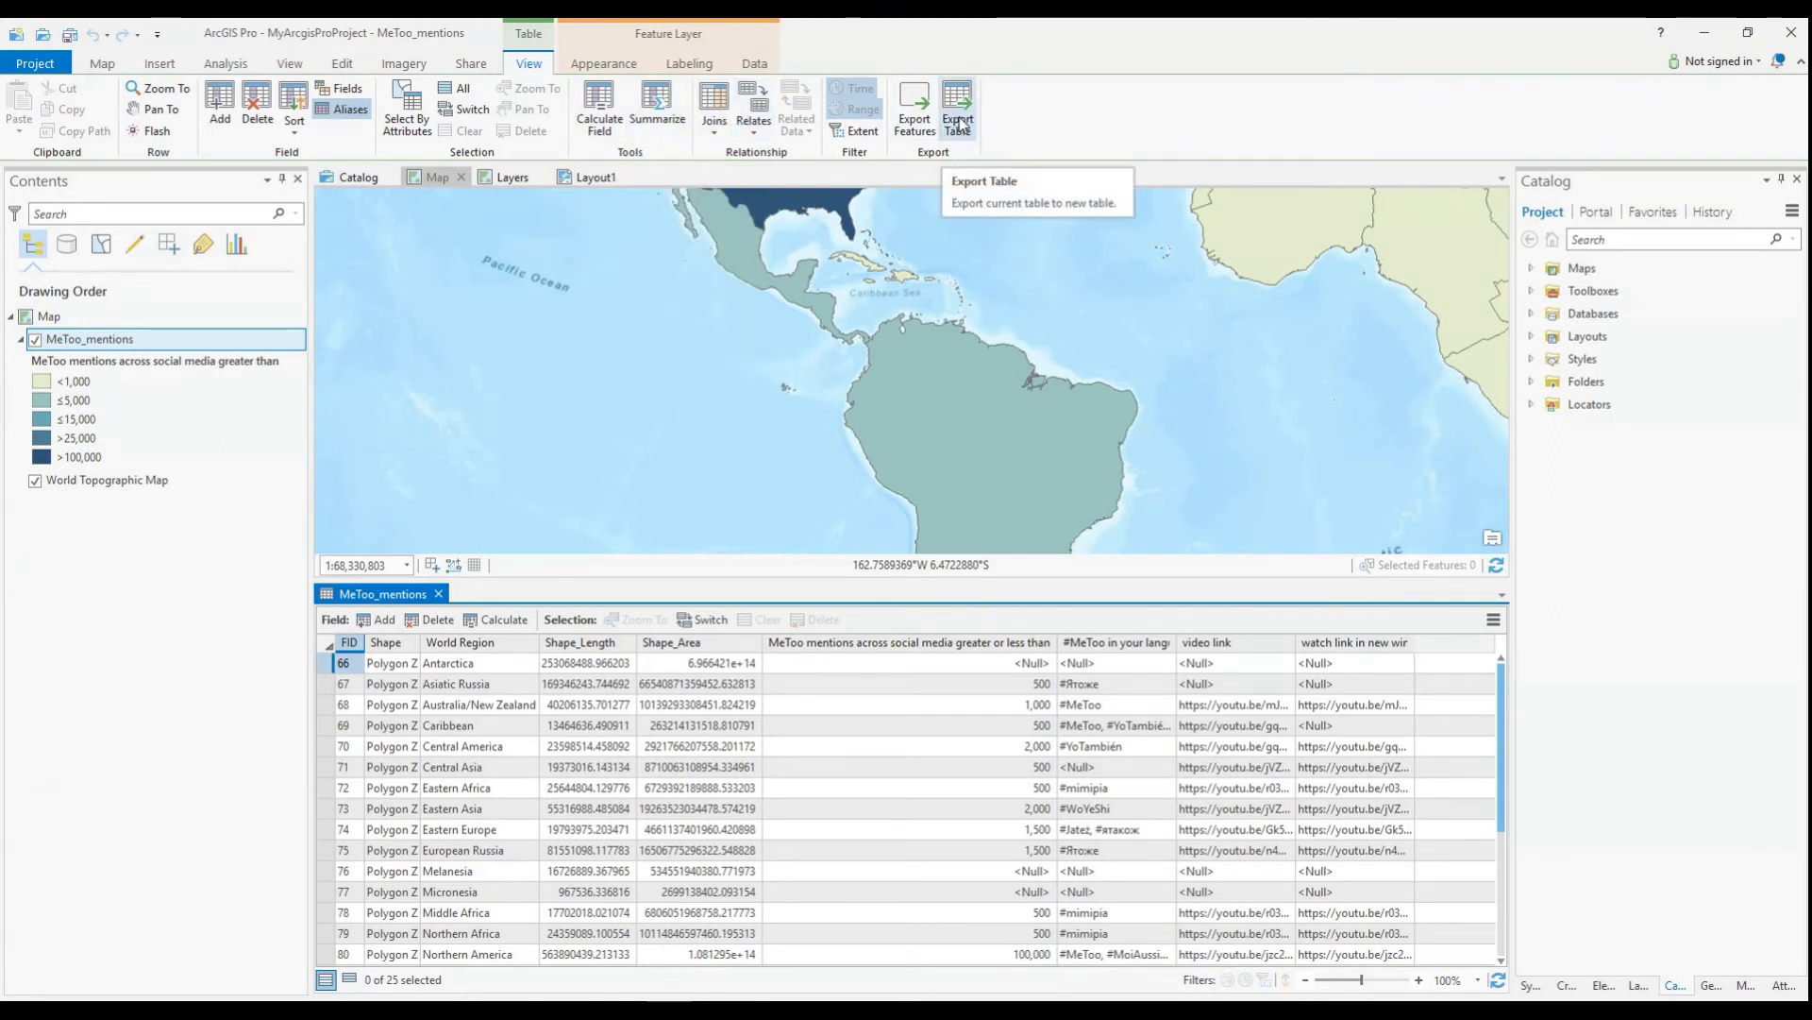
# Search the Geoprocessing pane for 'add table to layout'.
pyautogui.click(1710, 984)
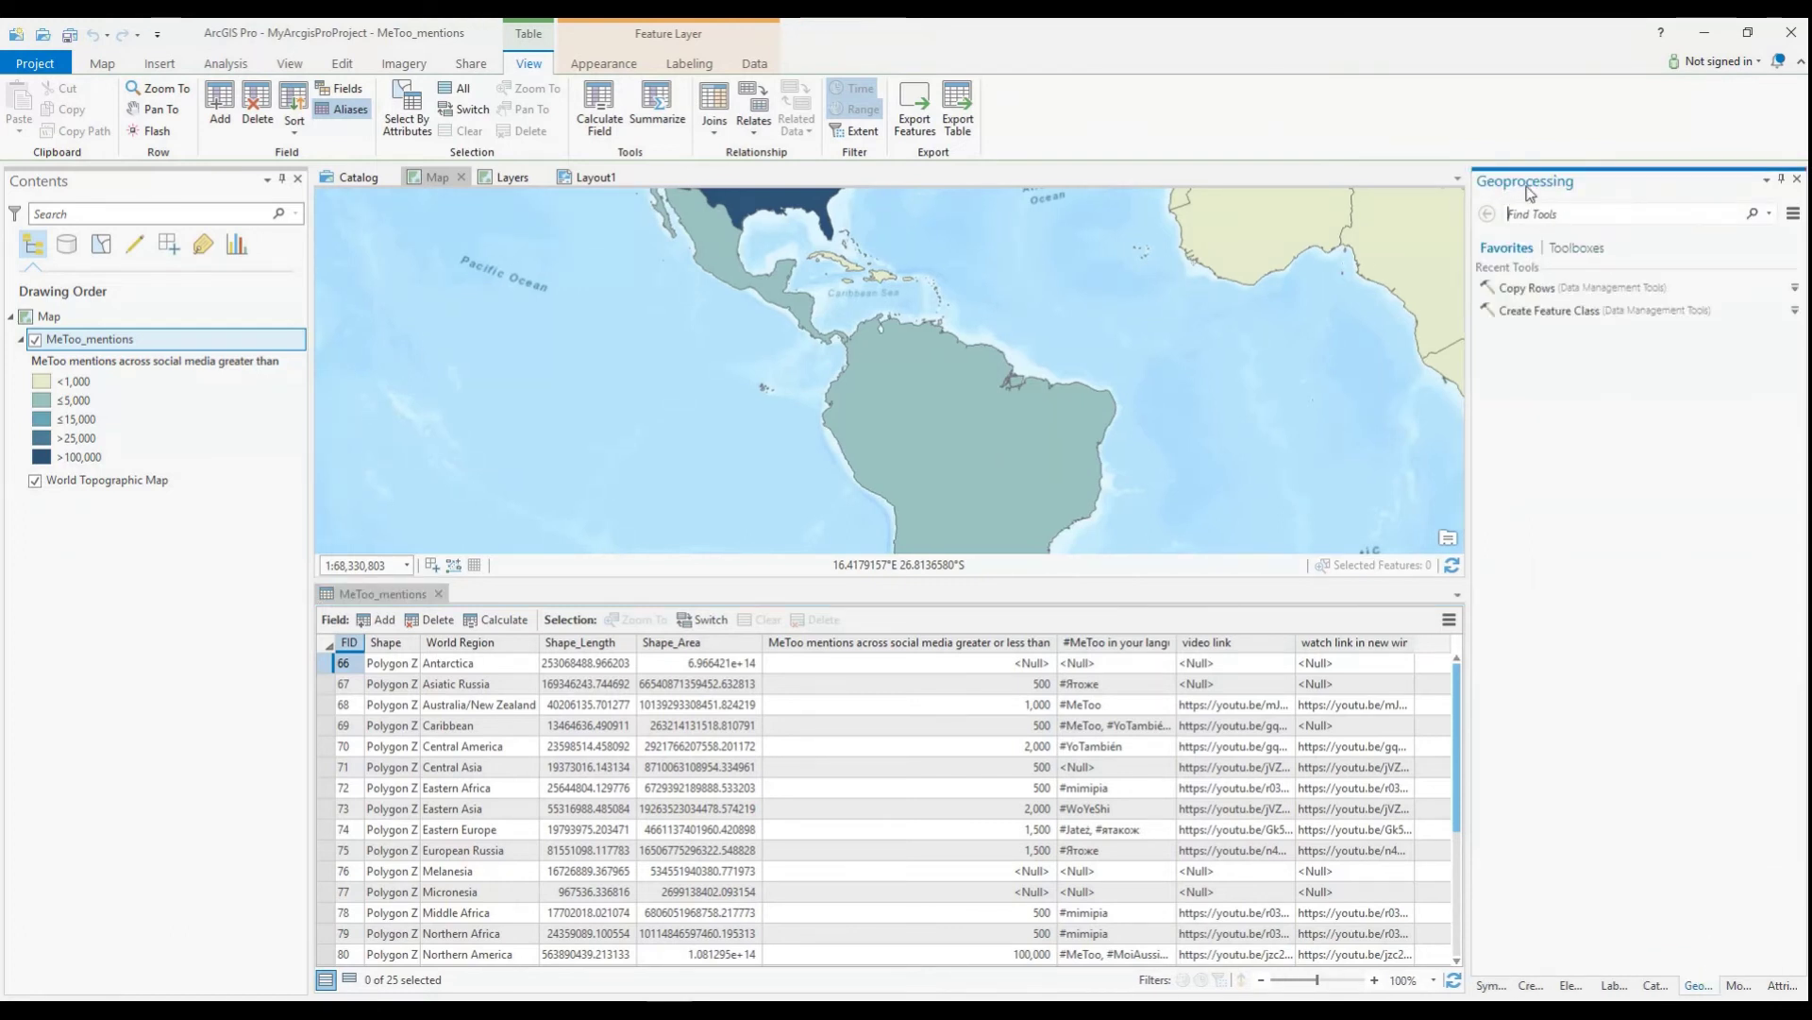
pyautogui.write('add')
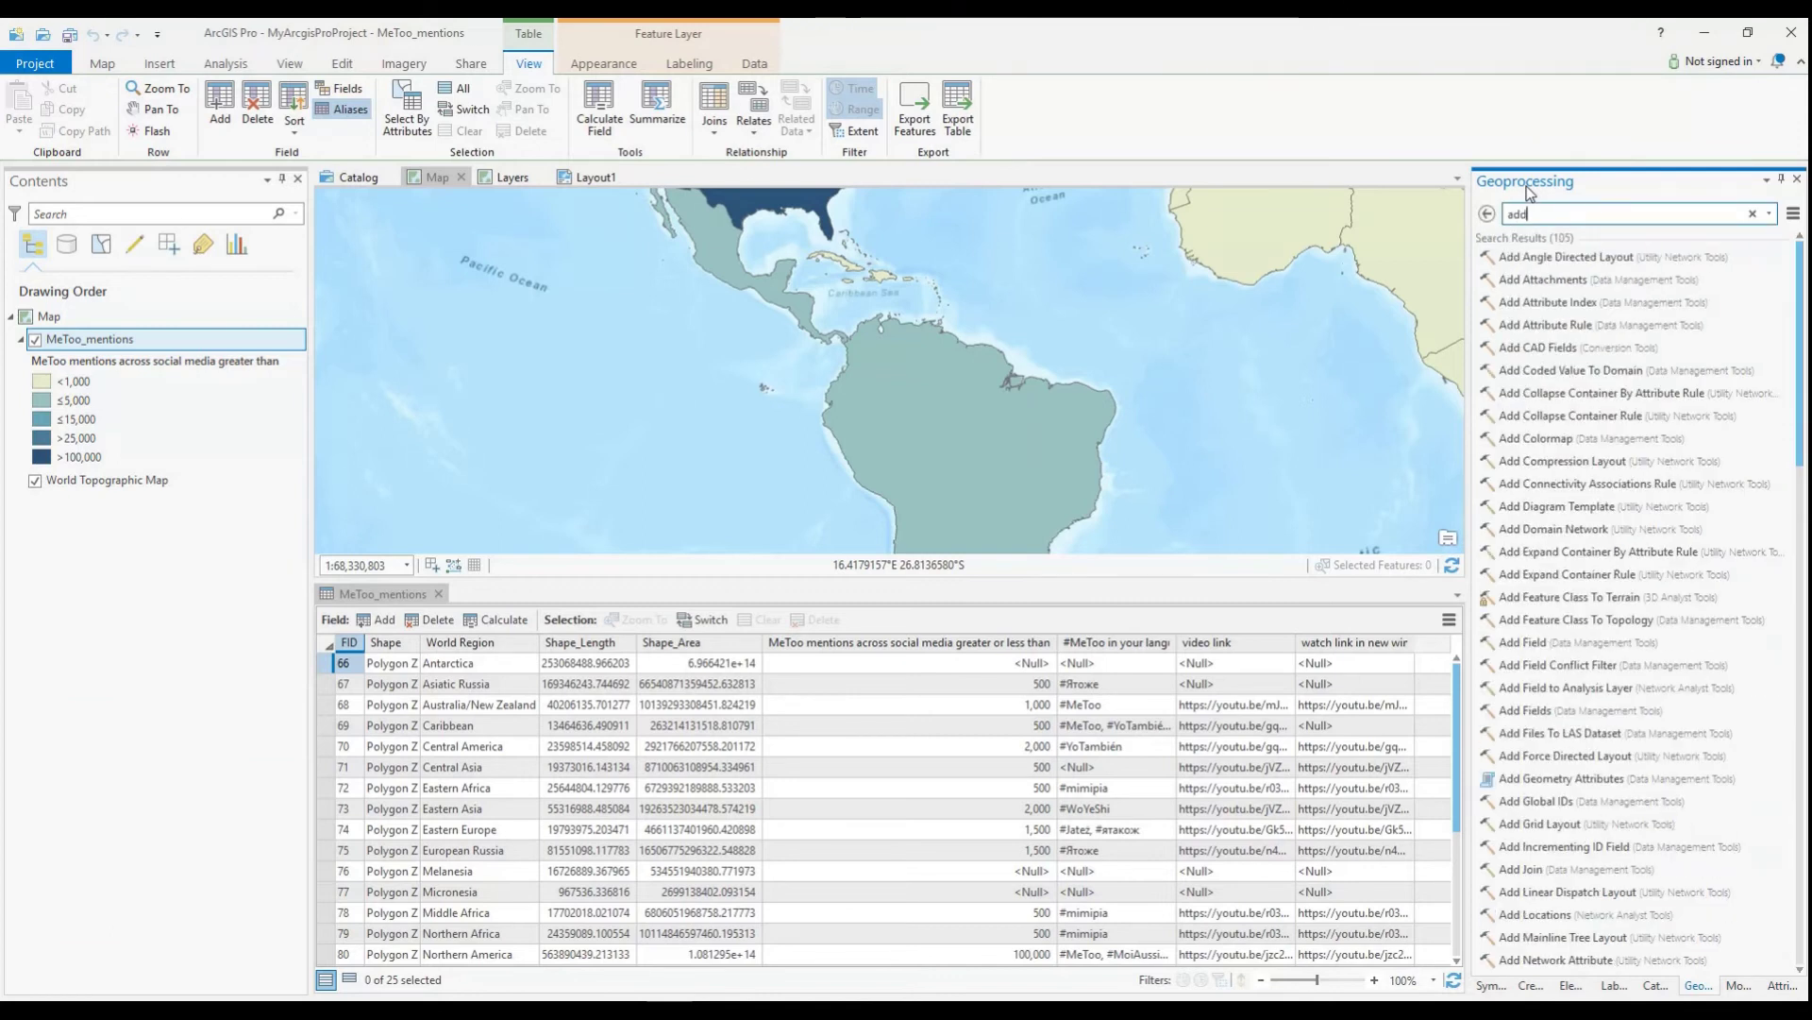
pyautogui.write(' table')
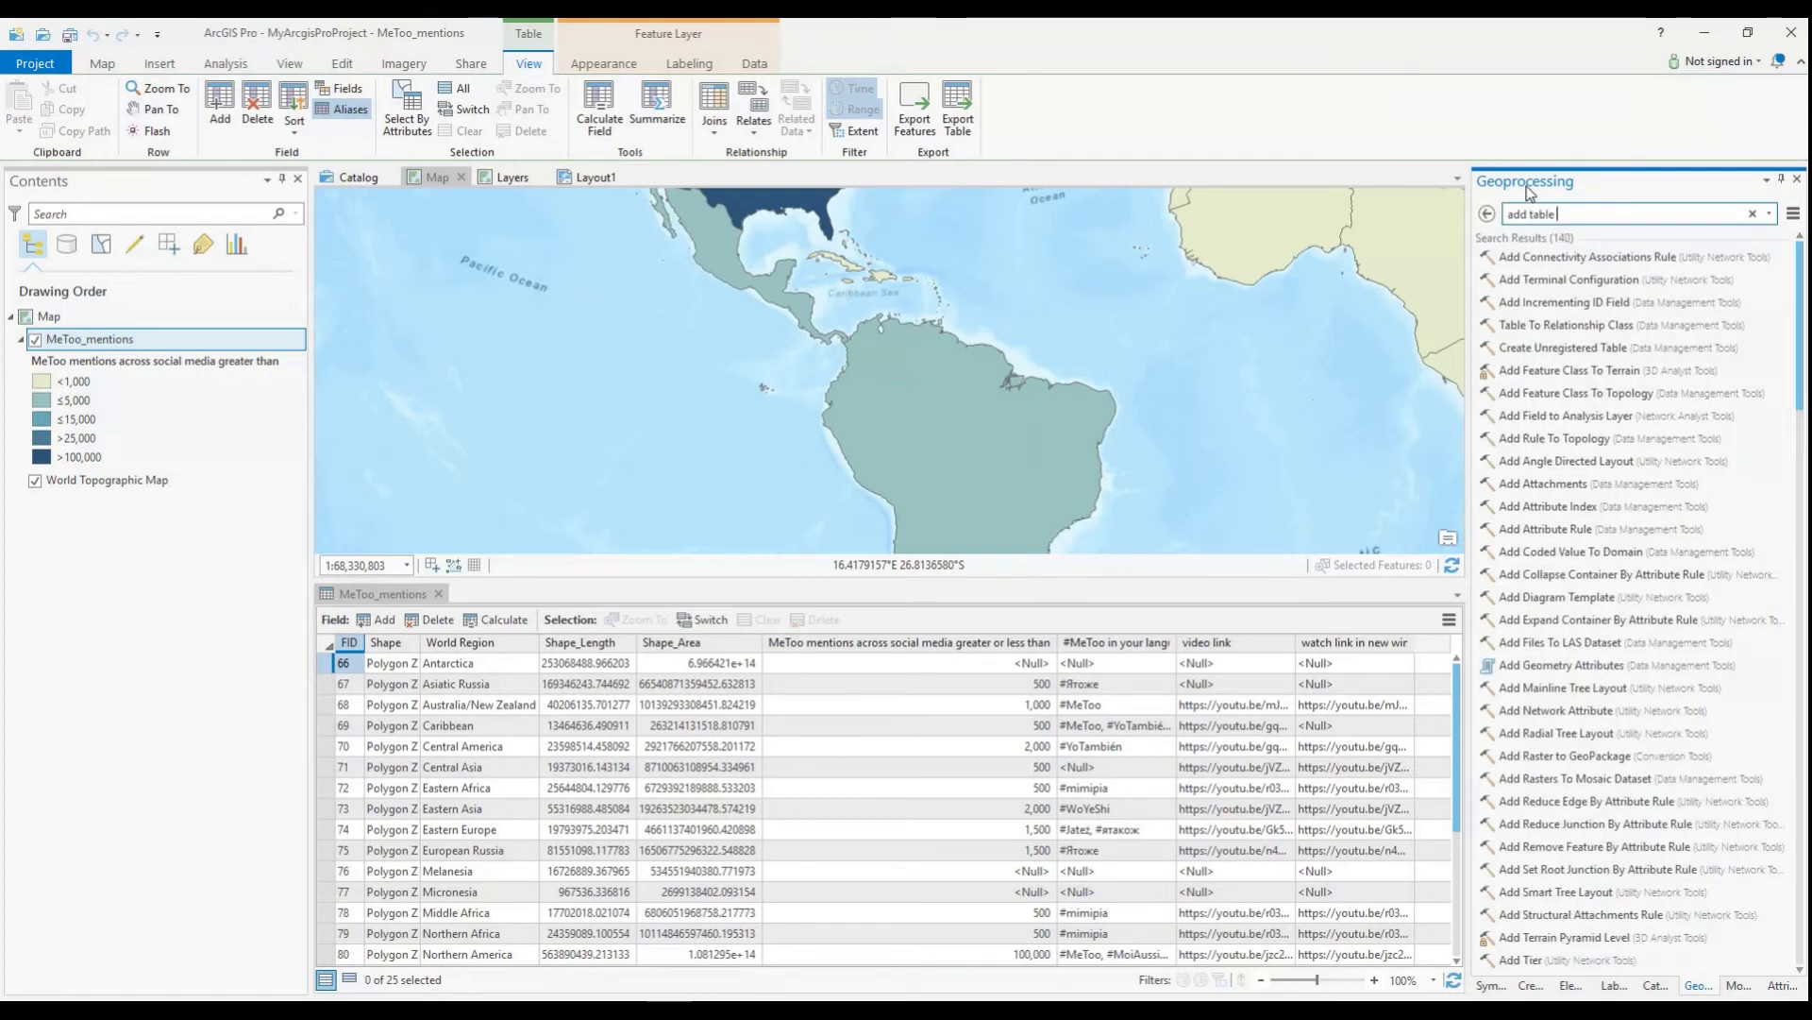
pyautogui.write(' to layo')
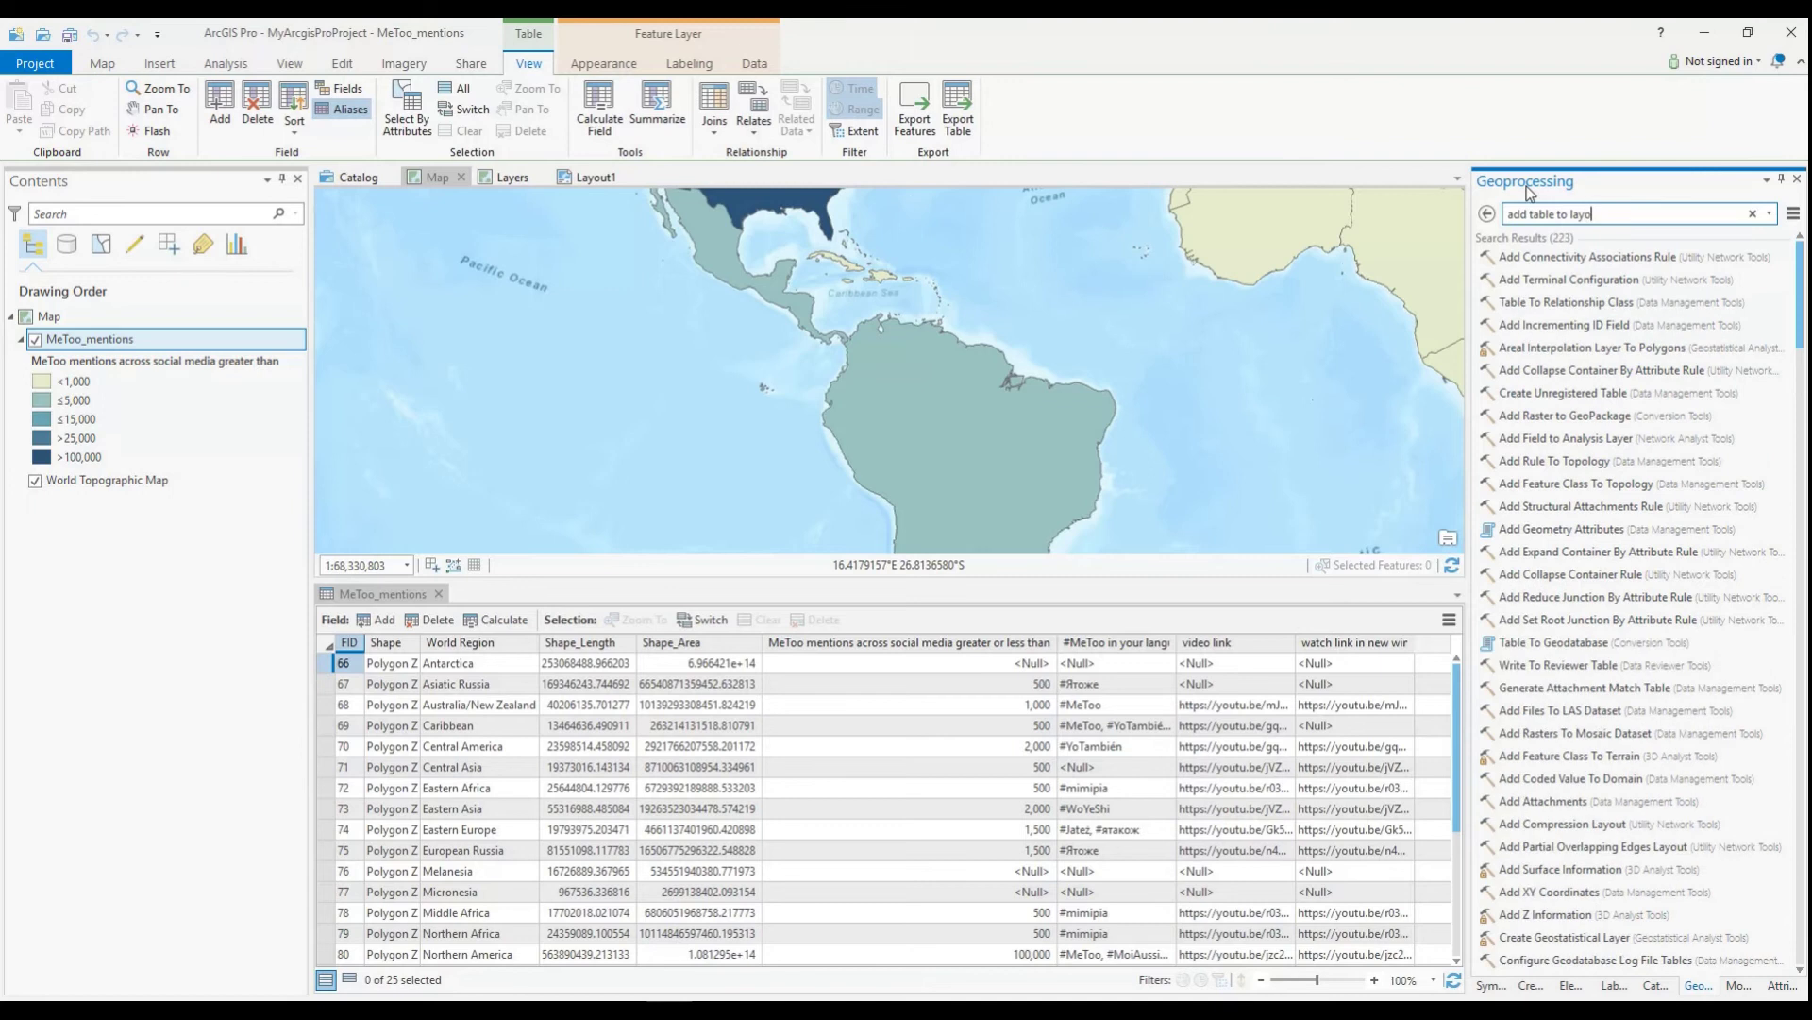
pyautogui.write('ut')
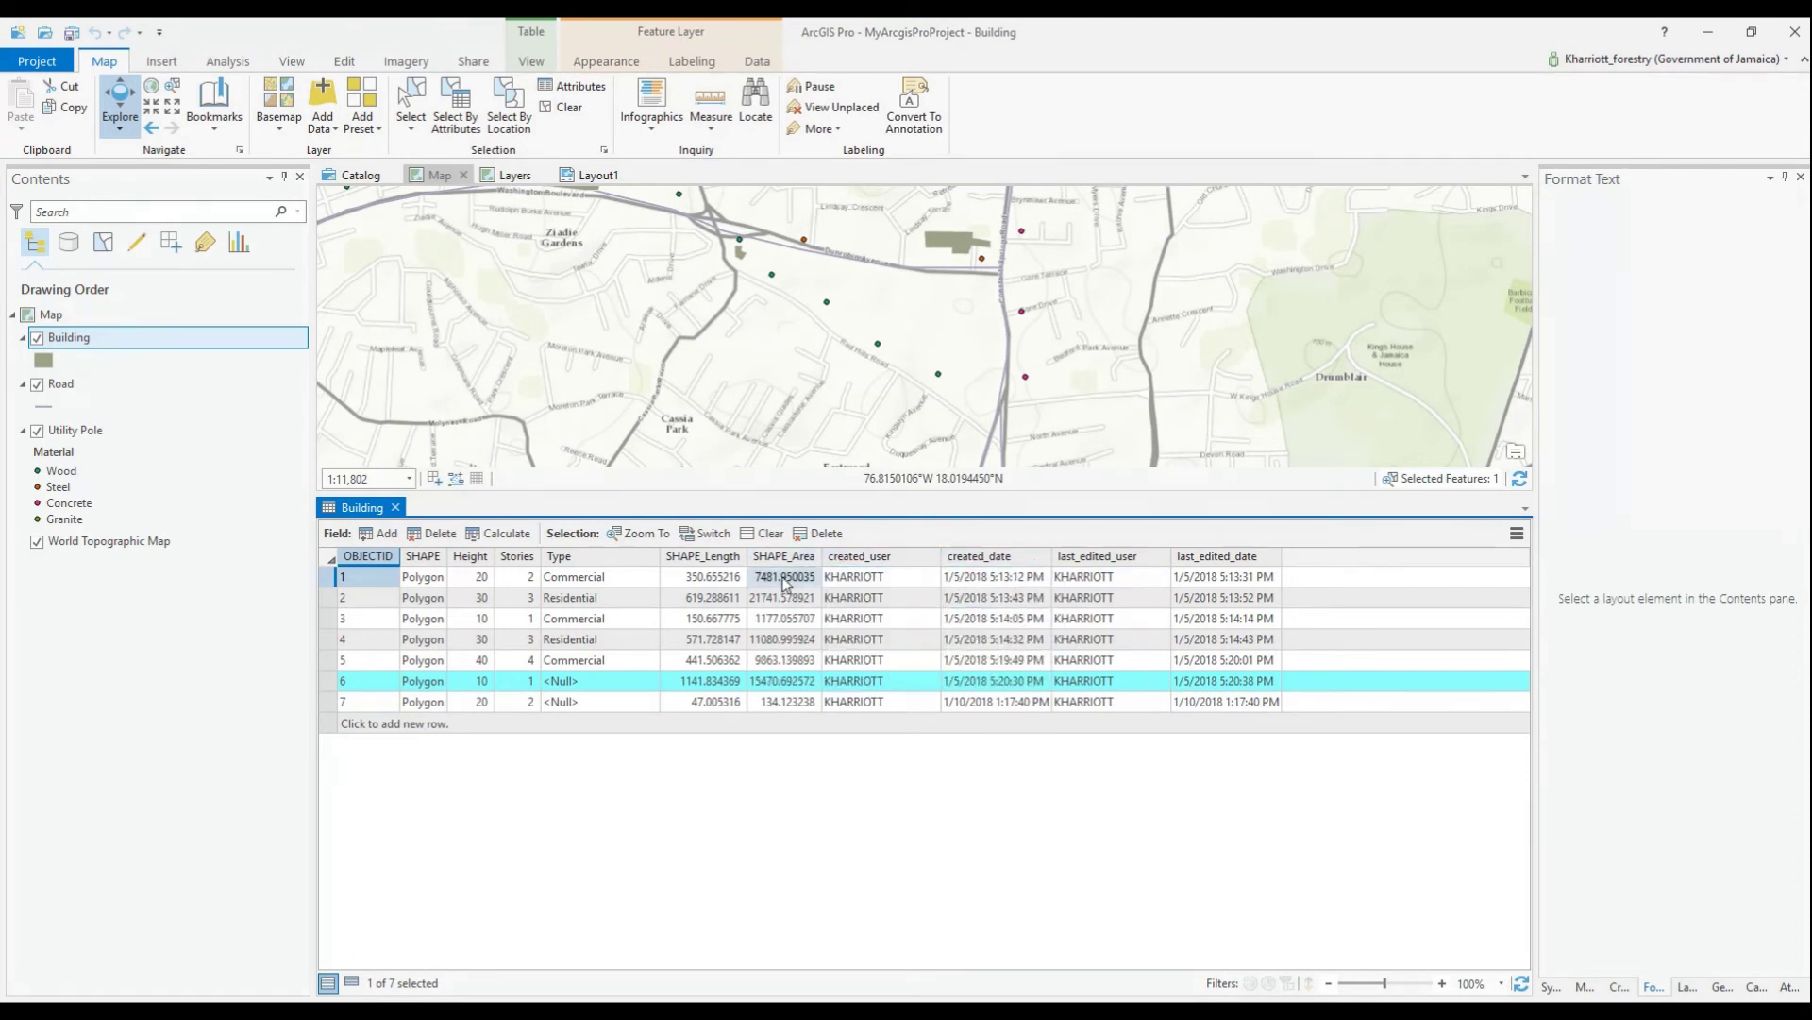
pyautogui.click(477, 566)
pyautogui.rightClick(478, 563)
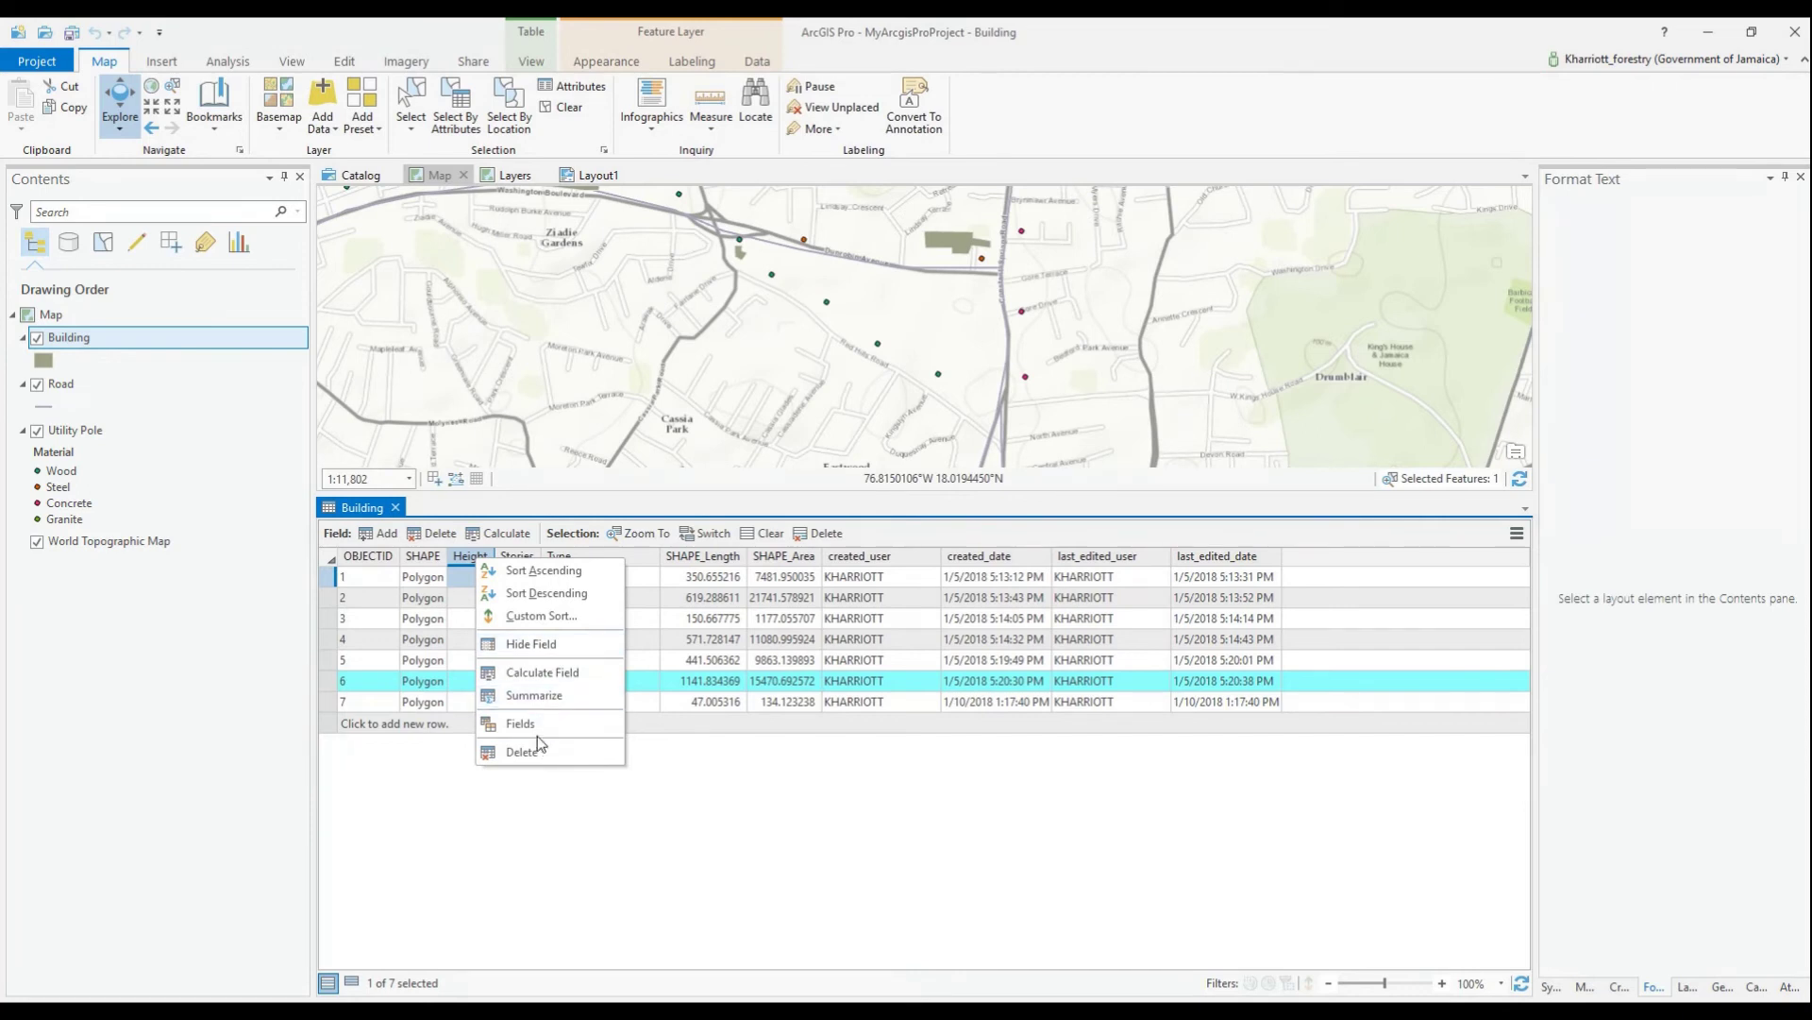
pyautogui.click(469, 556)
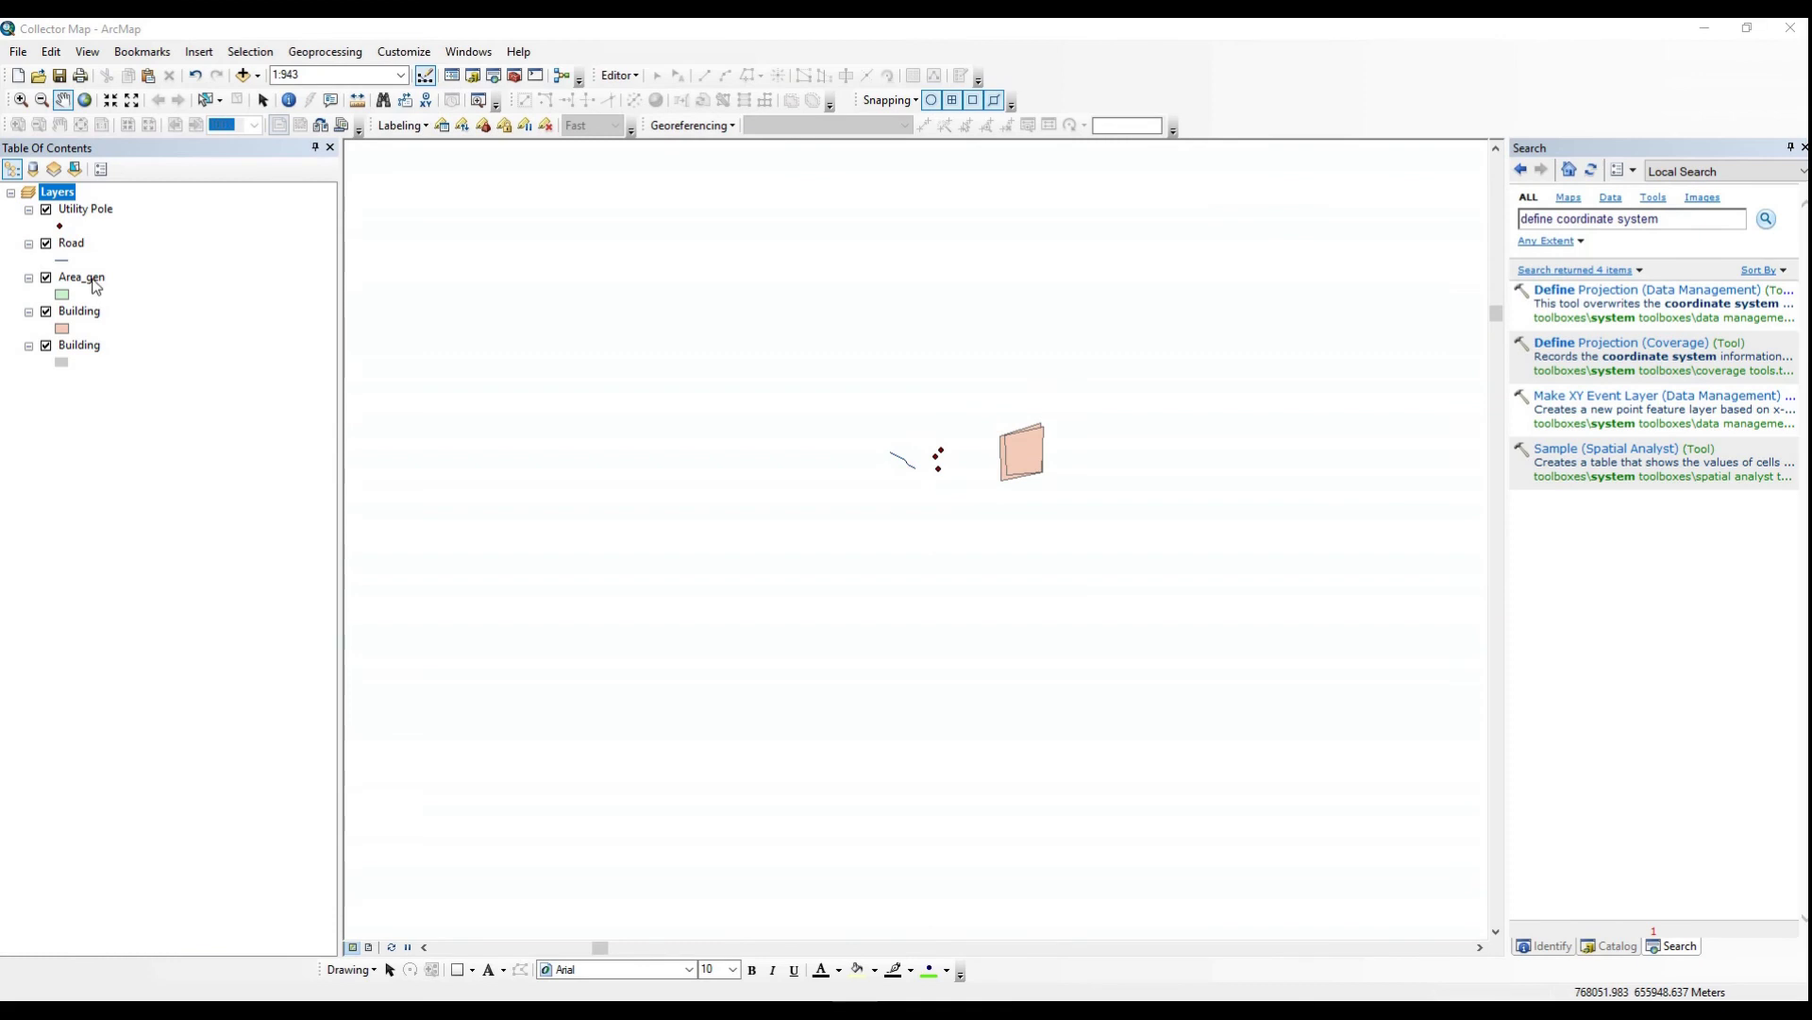
# Open the Area_gen attribute table and bring up the Area field's options.
pyautogui.rightClick(90, 277)
pyautogui.click(186, 336)
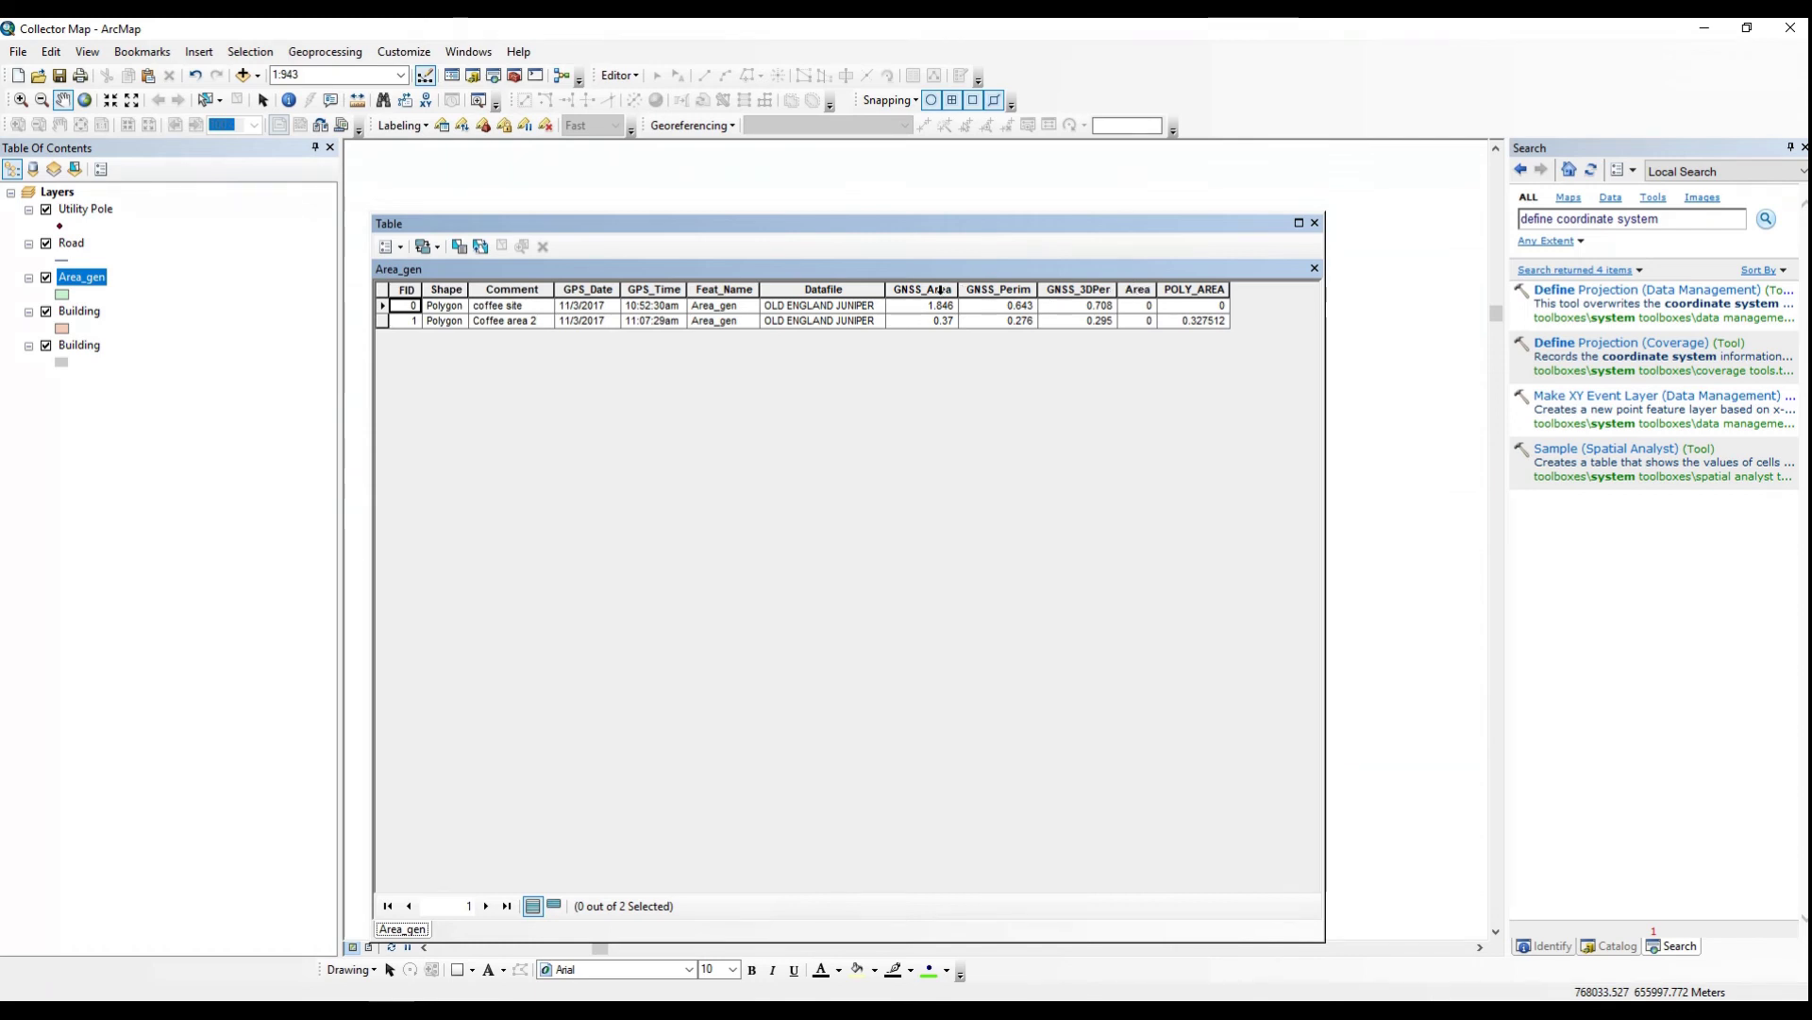
pyautogui.click(940, 291)
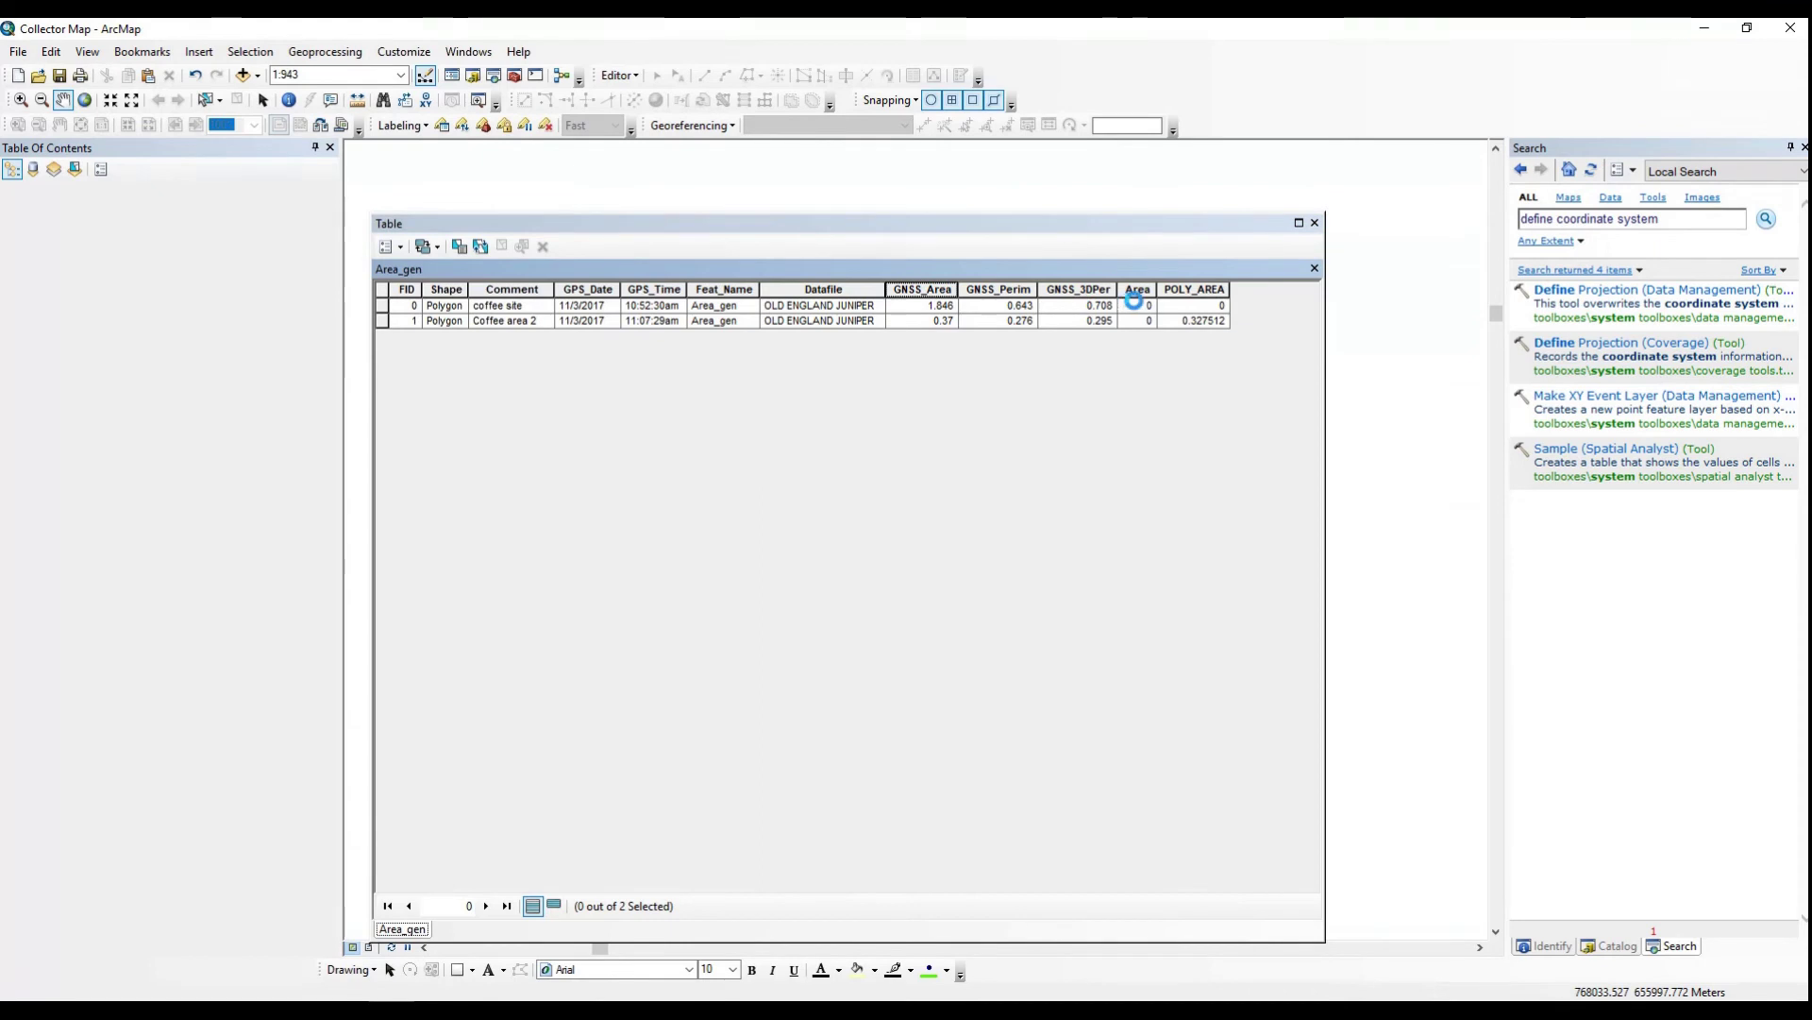
pyautogui.rightClick(1135, 290)
pyautogui.click(1134, 291)
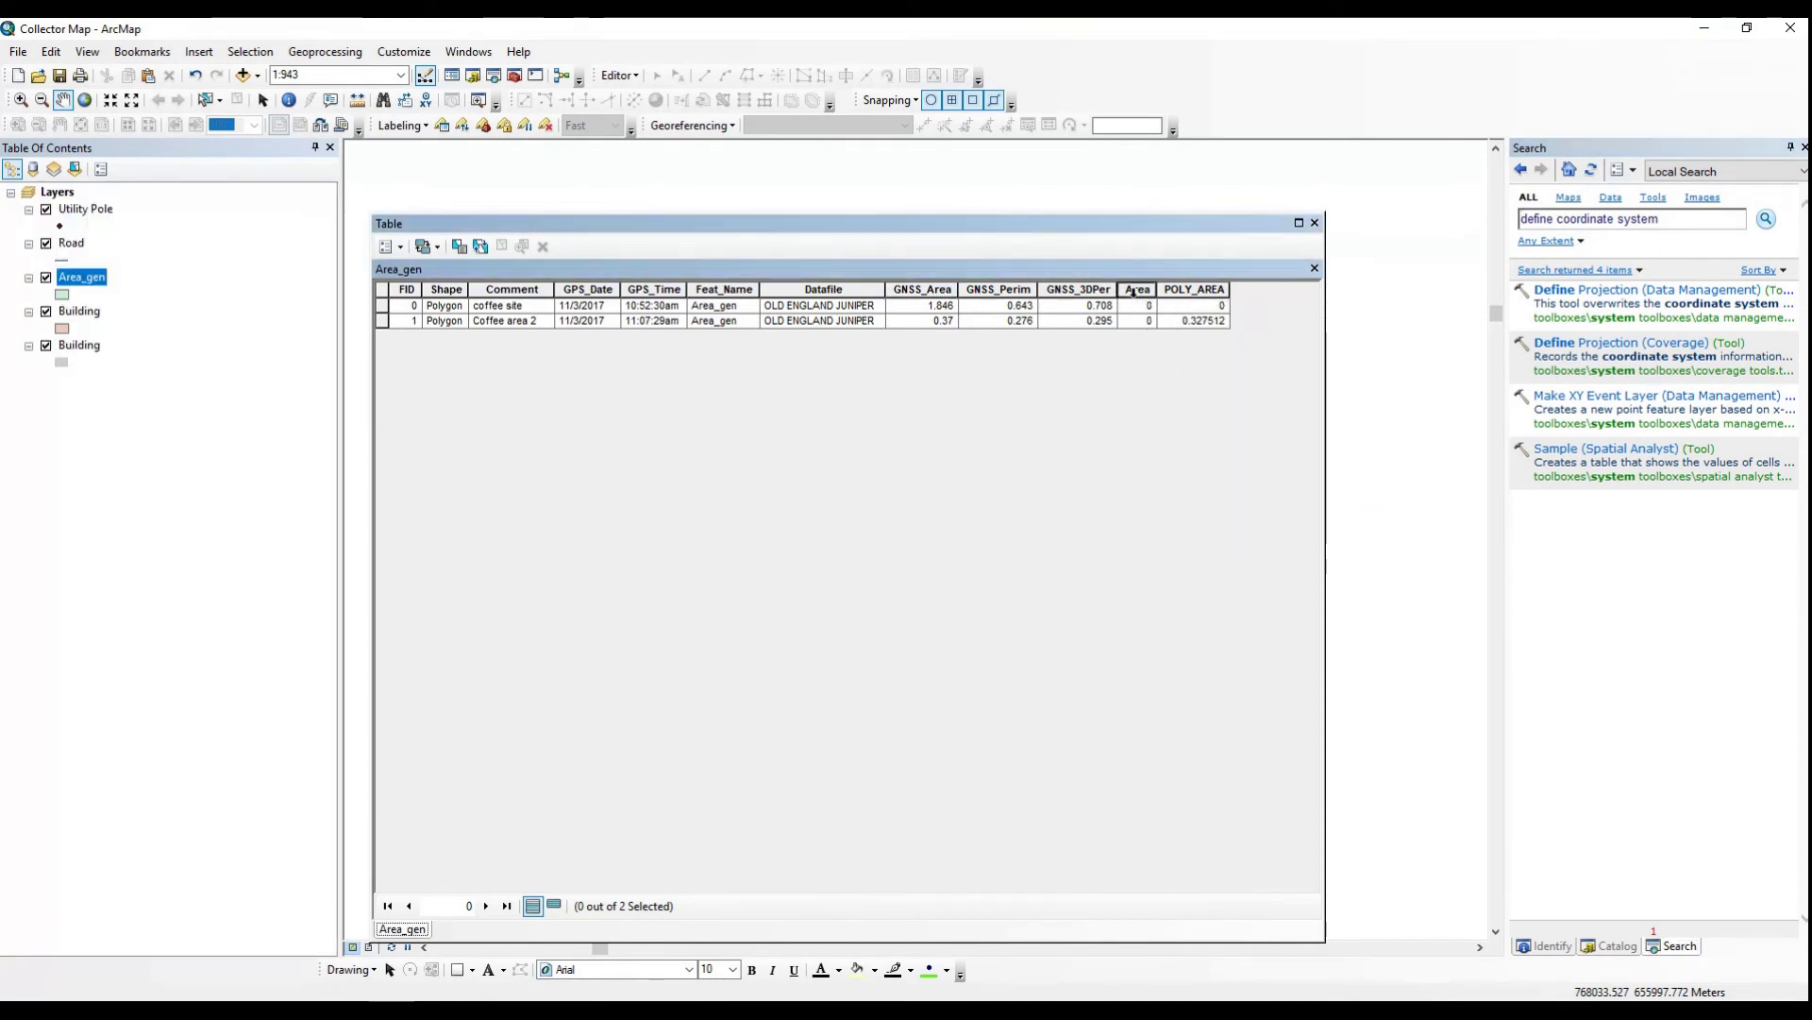
pyautogui.rightClick(1134, 291)
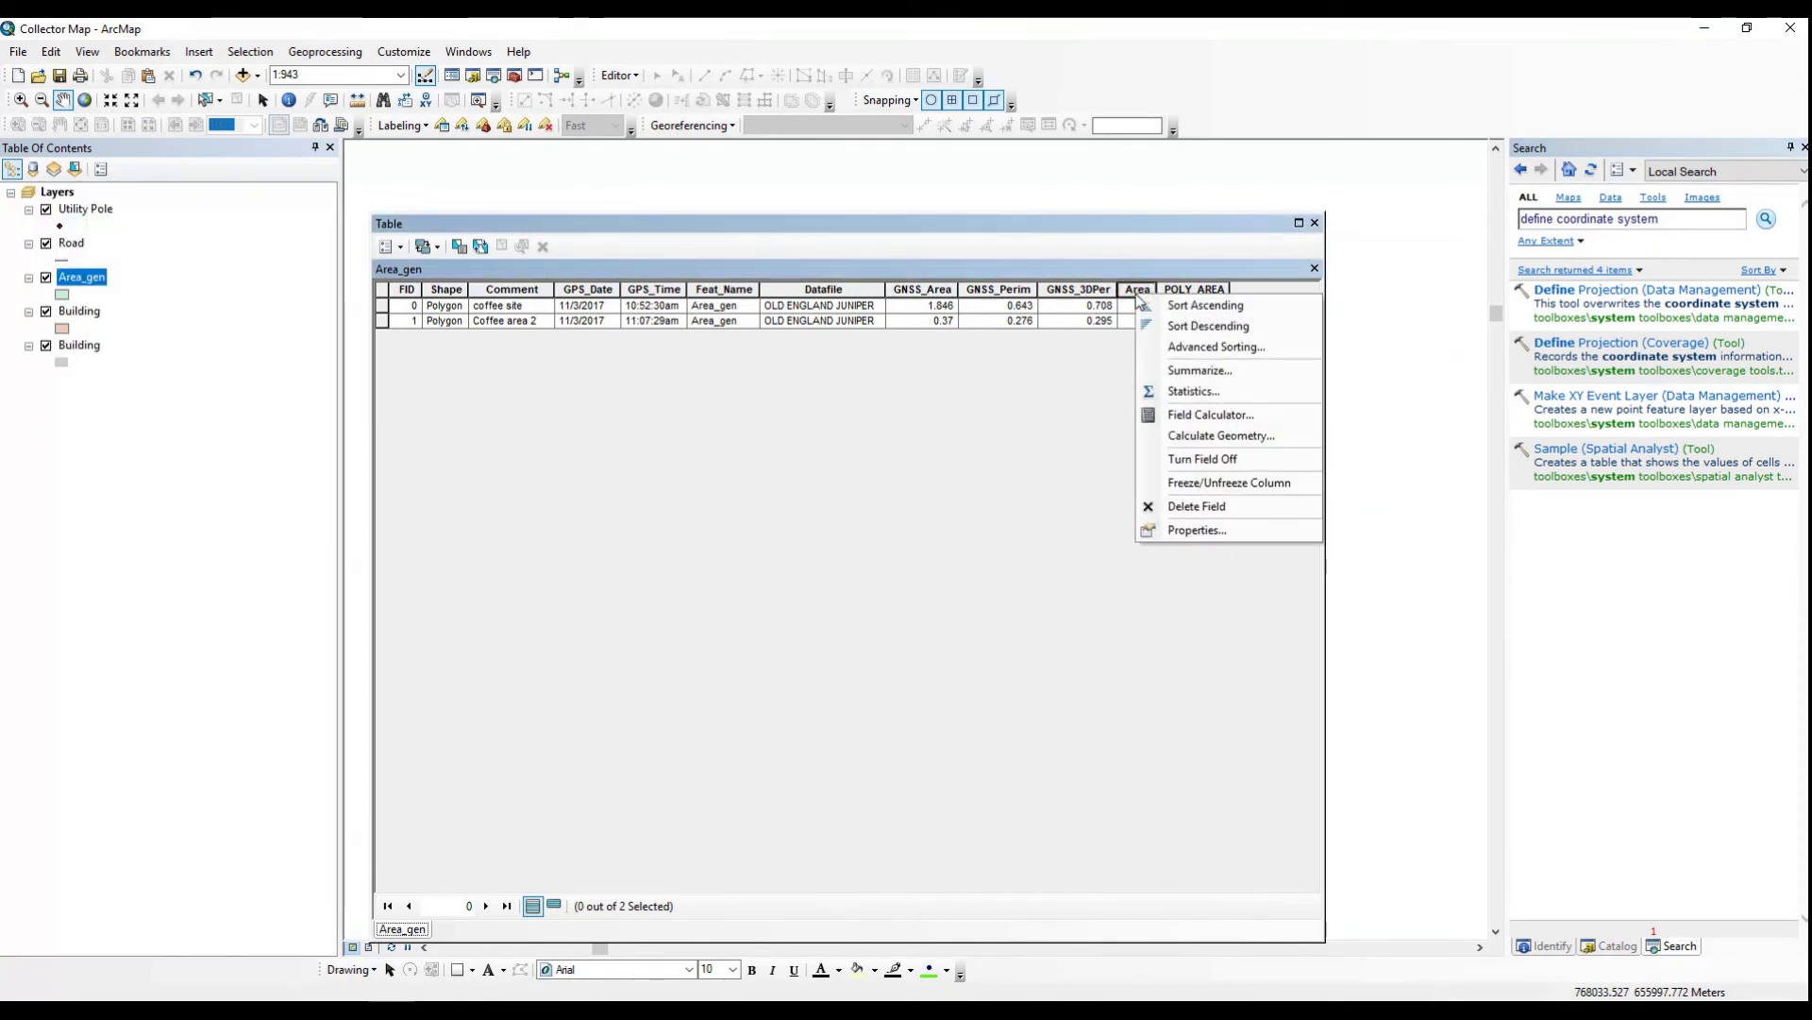
# Calculate geometry into Area in hectares using the data frame's coordinate system.
pyautogui.click(1201, 436)
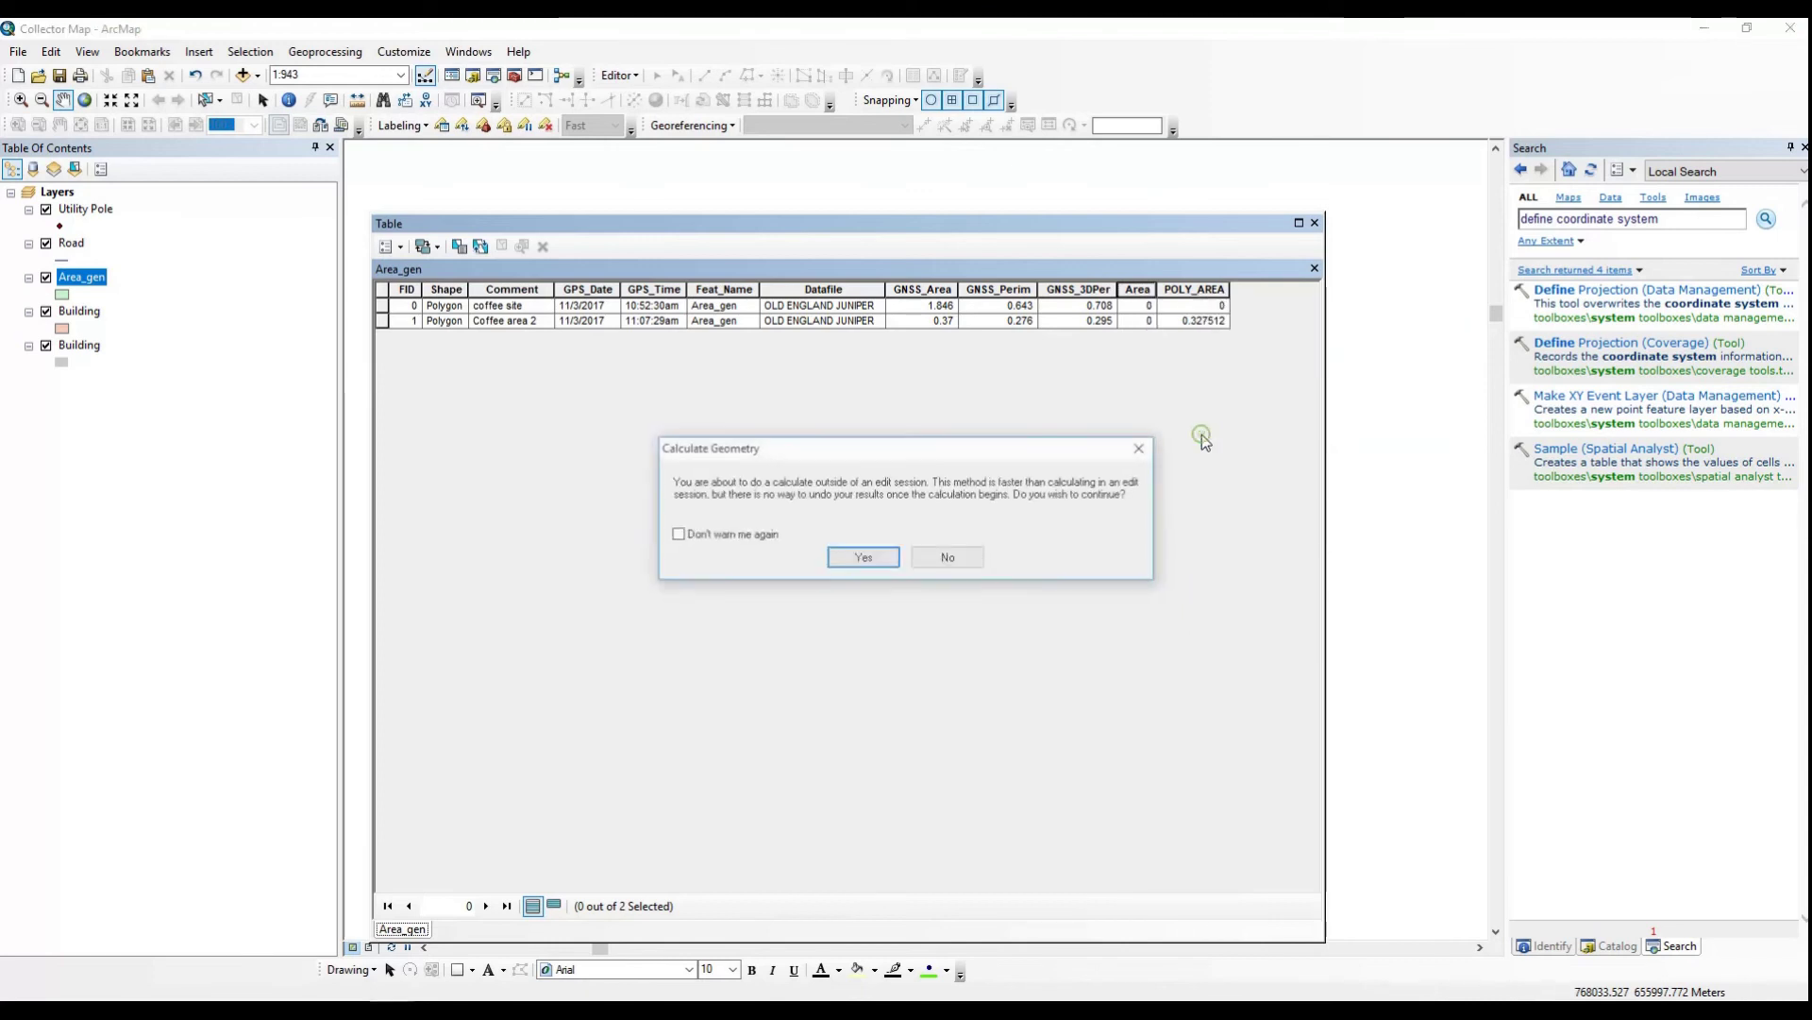
pyautogui.click(870, 559)
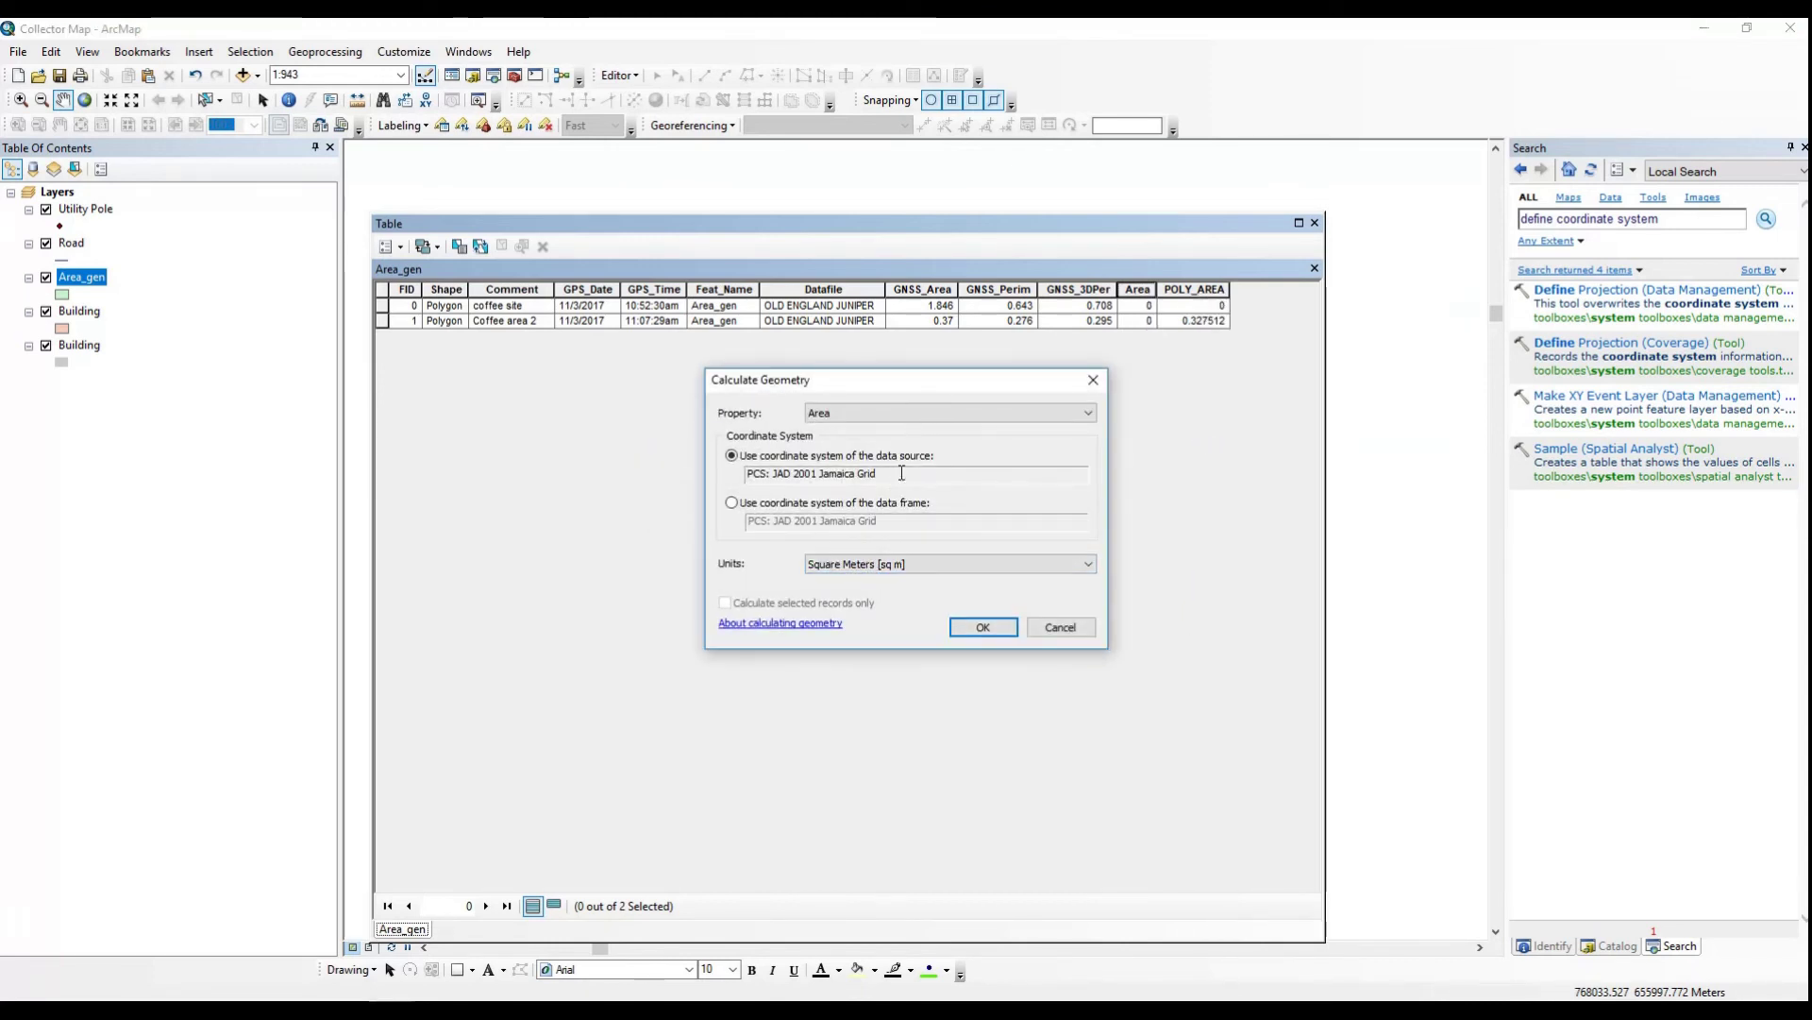
pyautogui.click(733, 503)
pyautogui.click(861, 564)
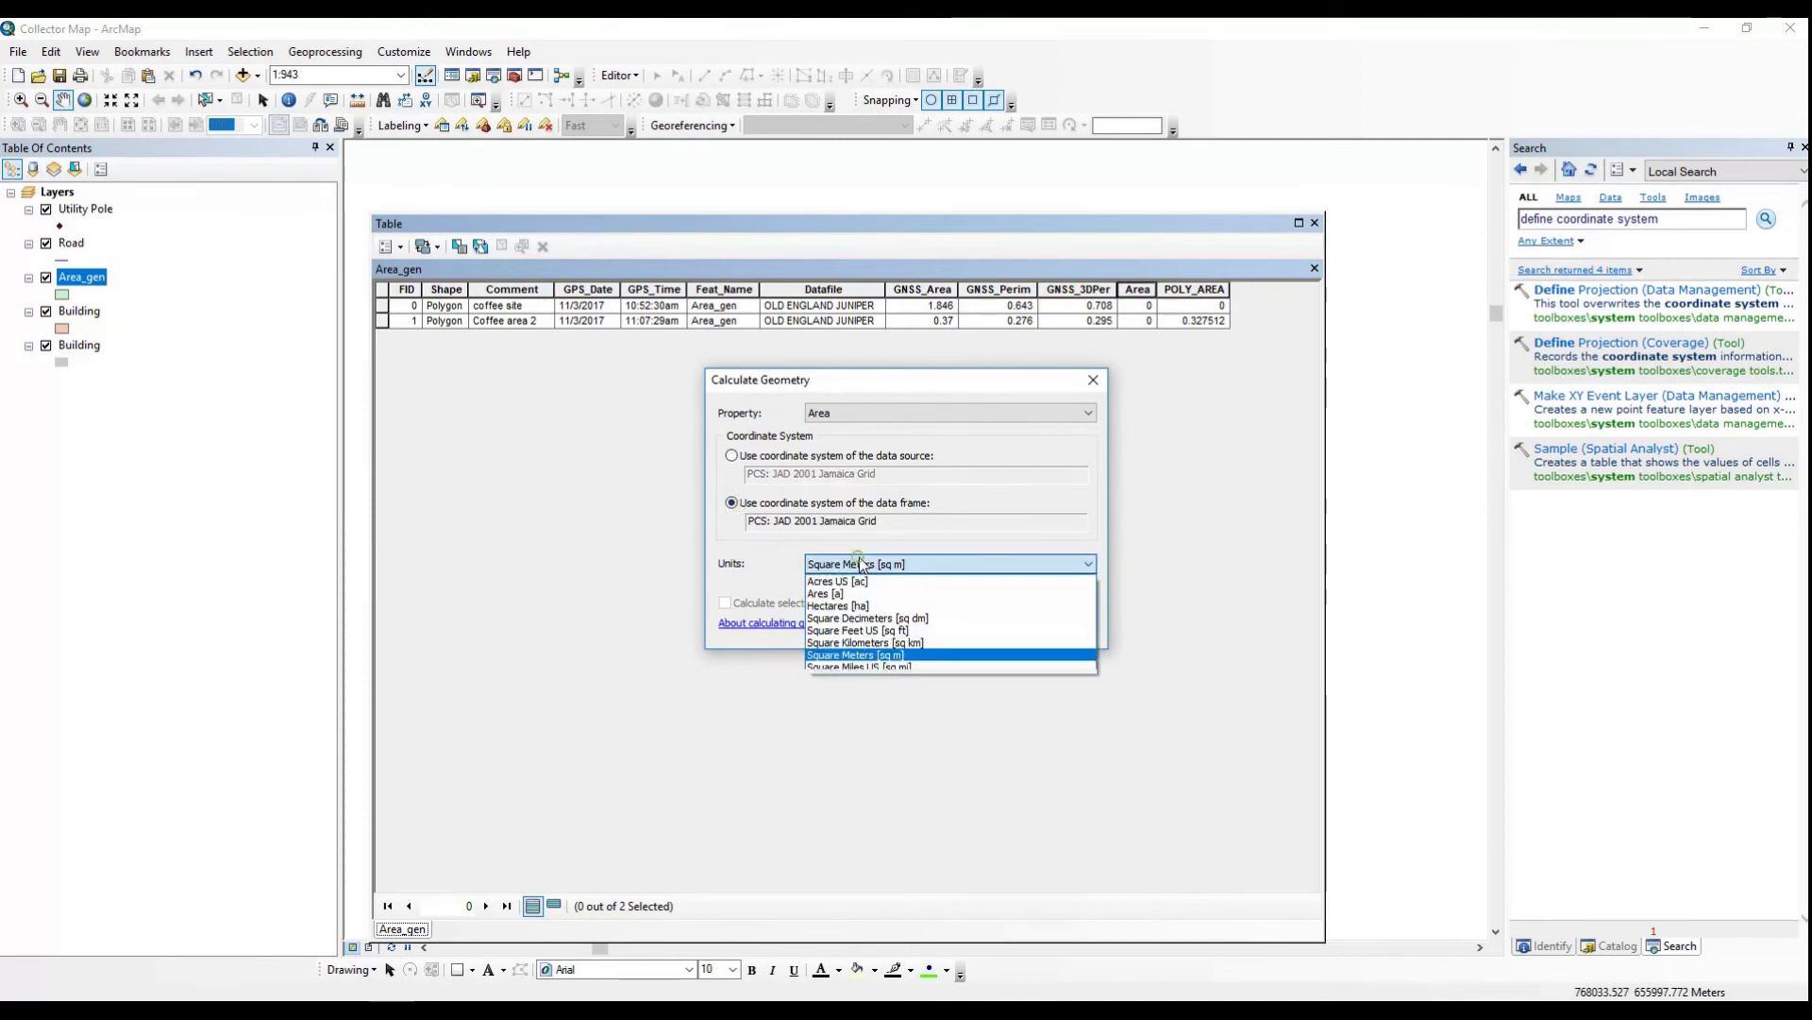
pyautogui.click(842, 604)
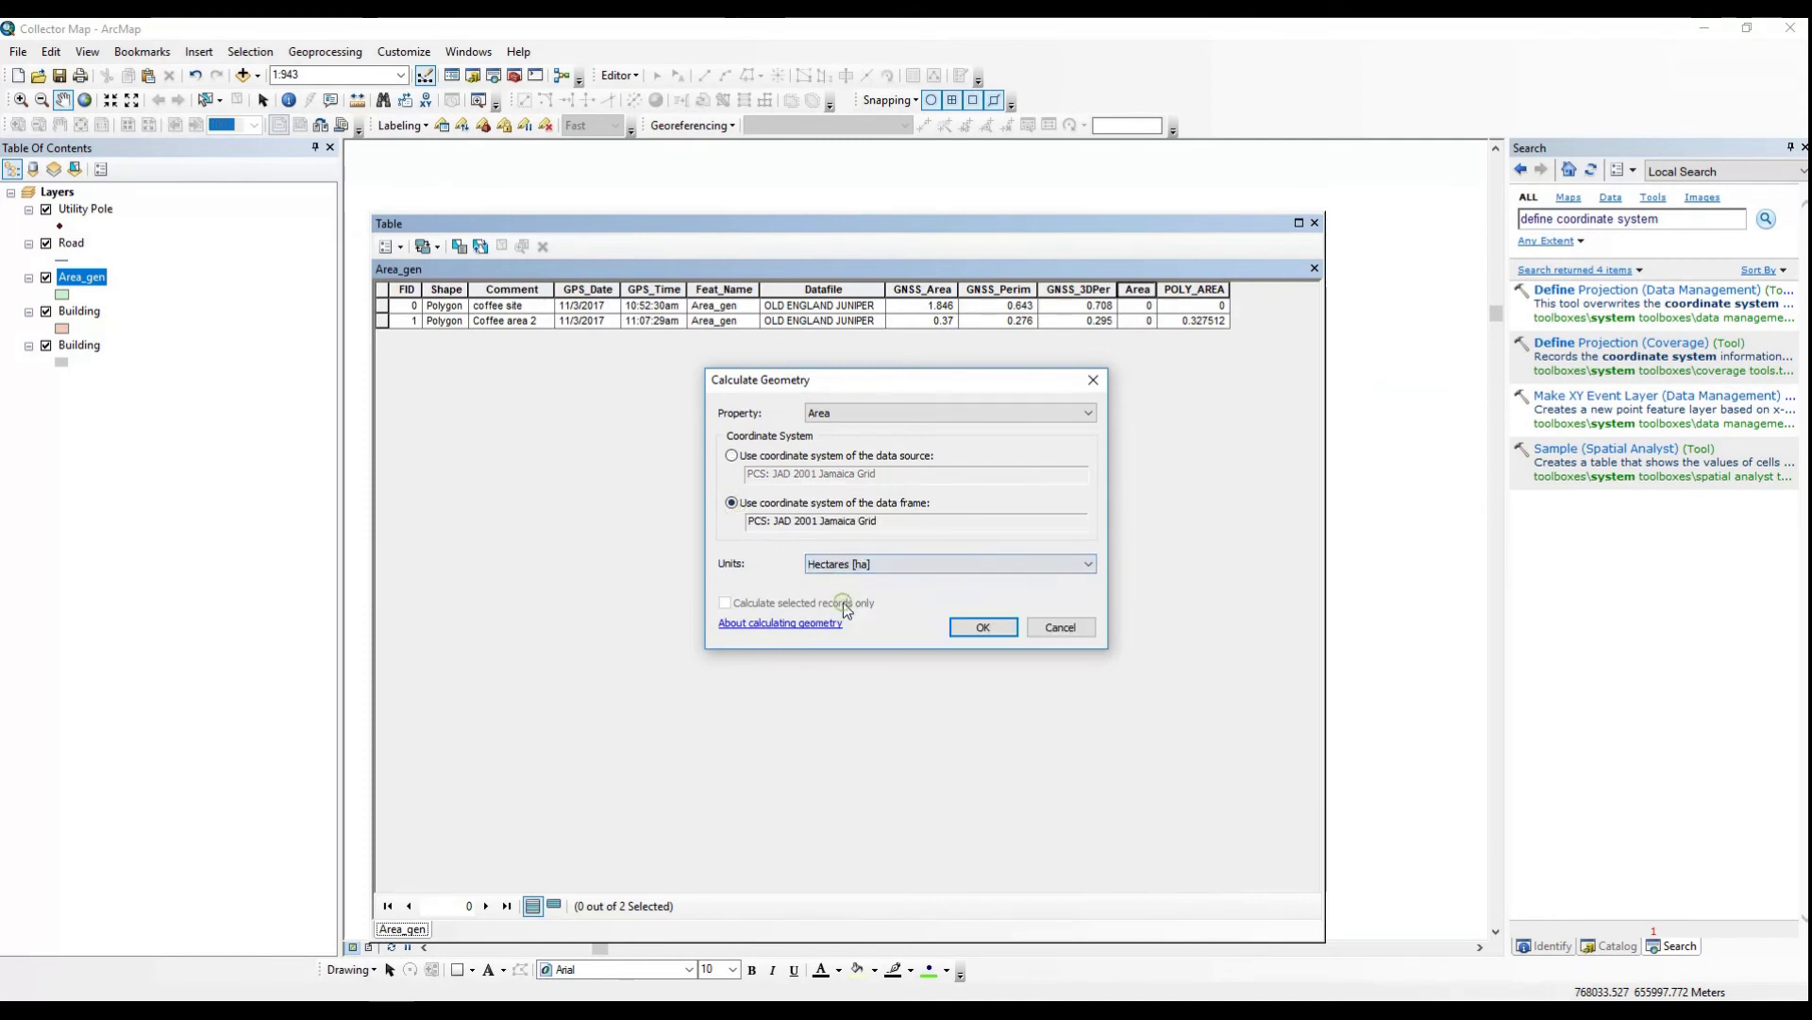
pyautogui.click(988, 631)
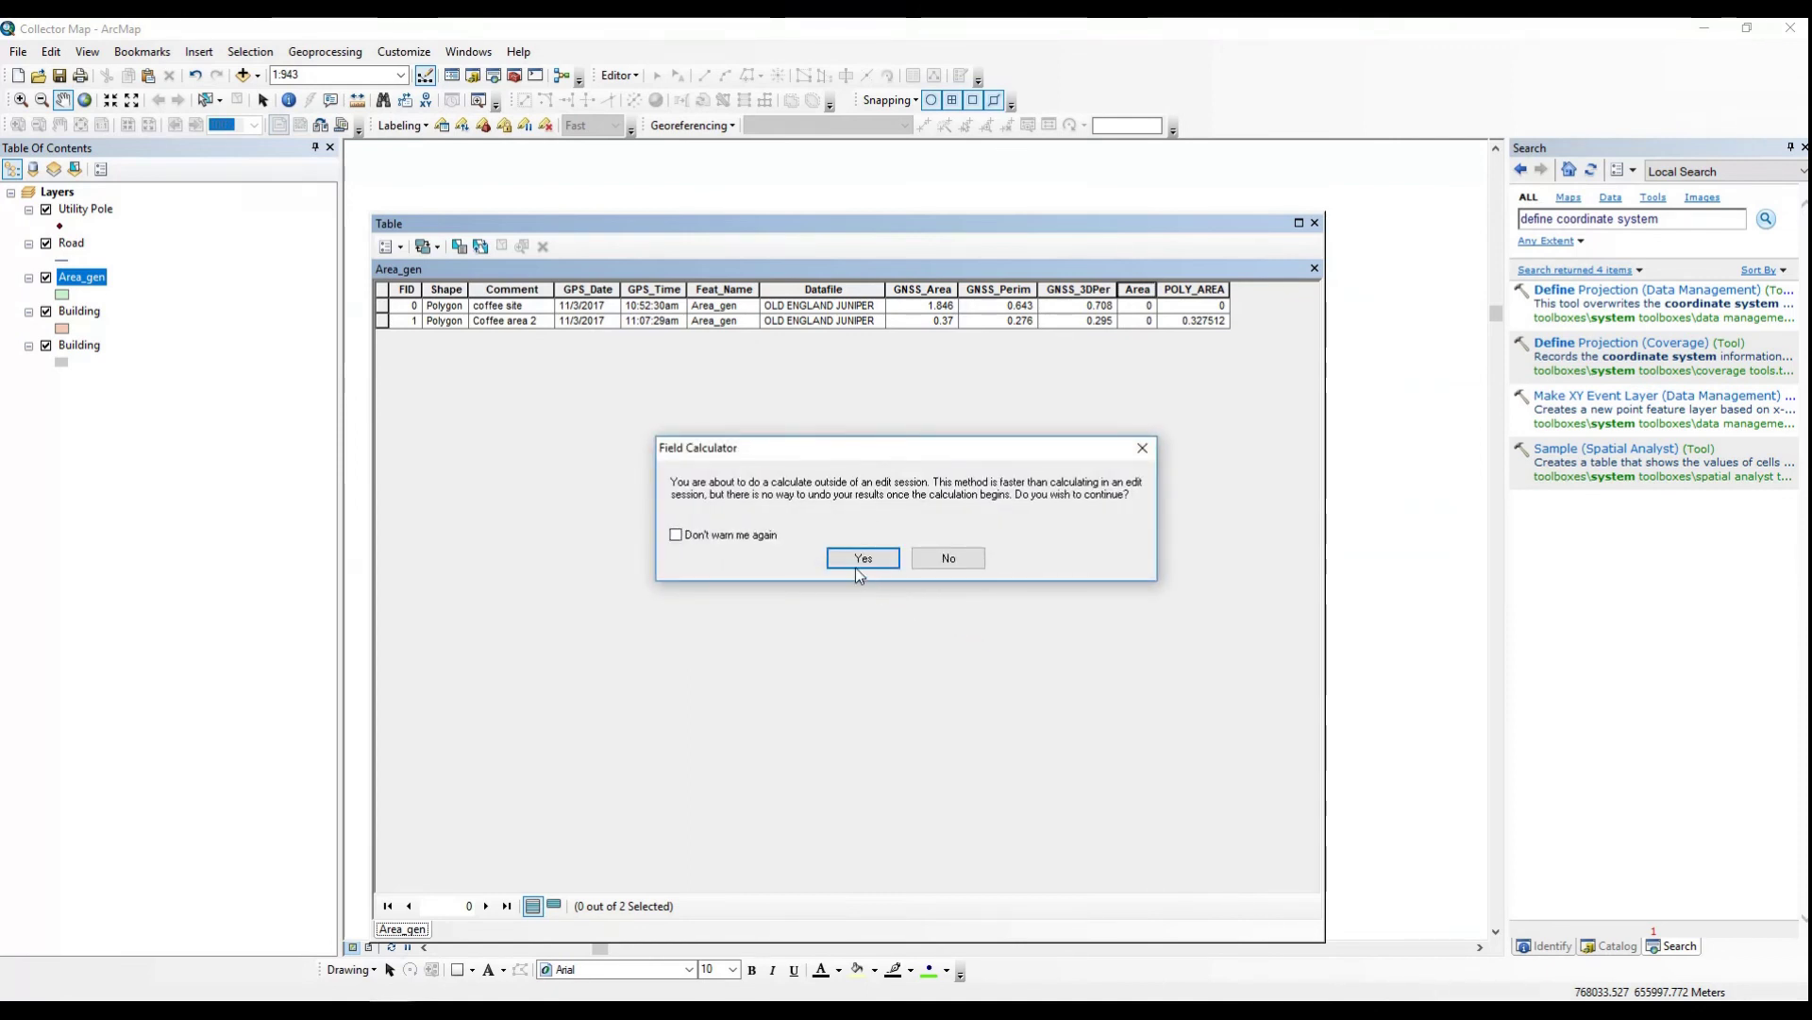
pyautogui.click(859, 559)
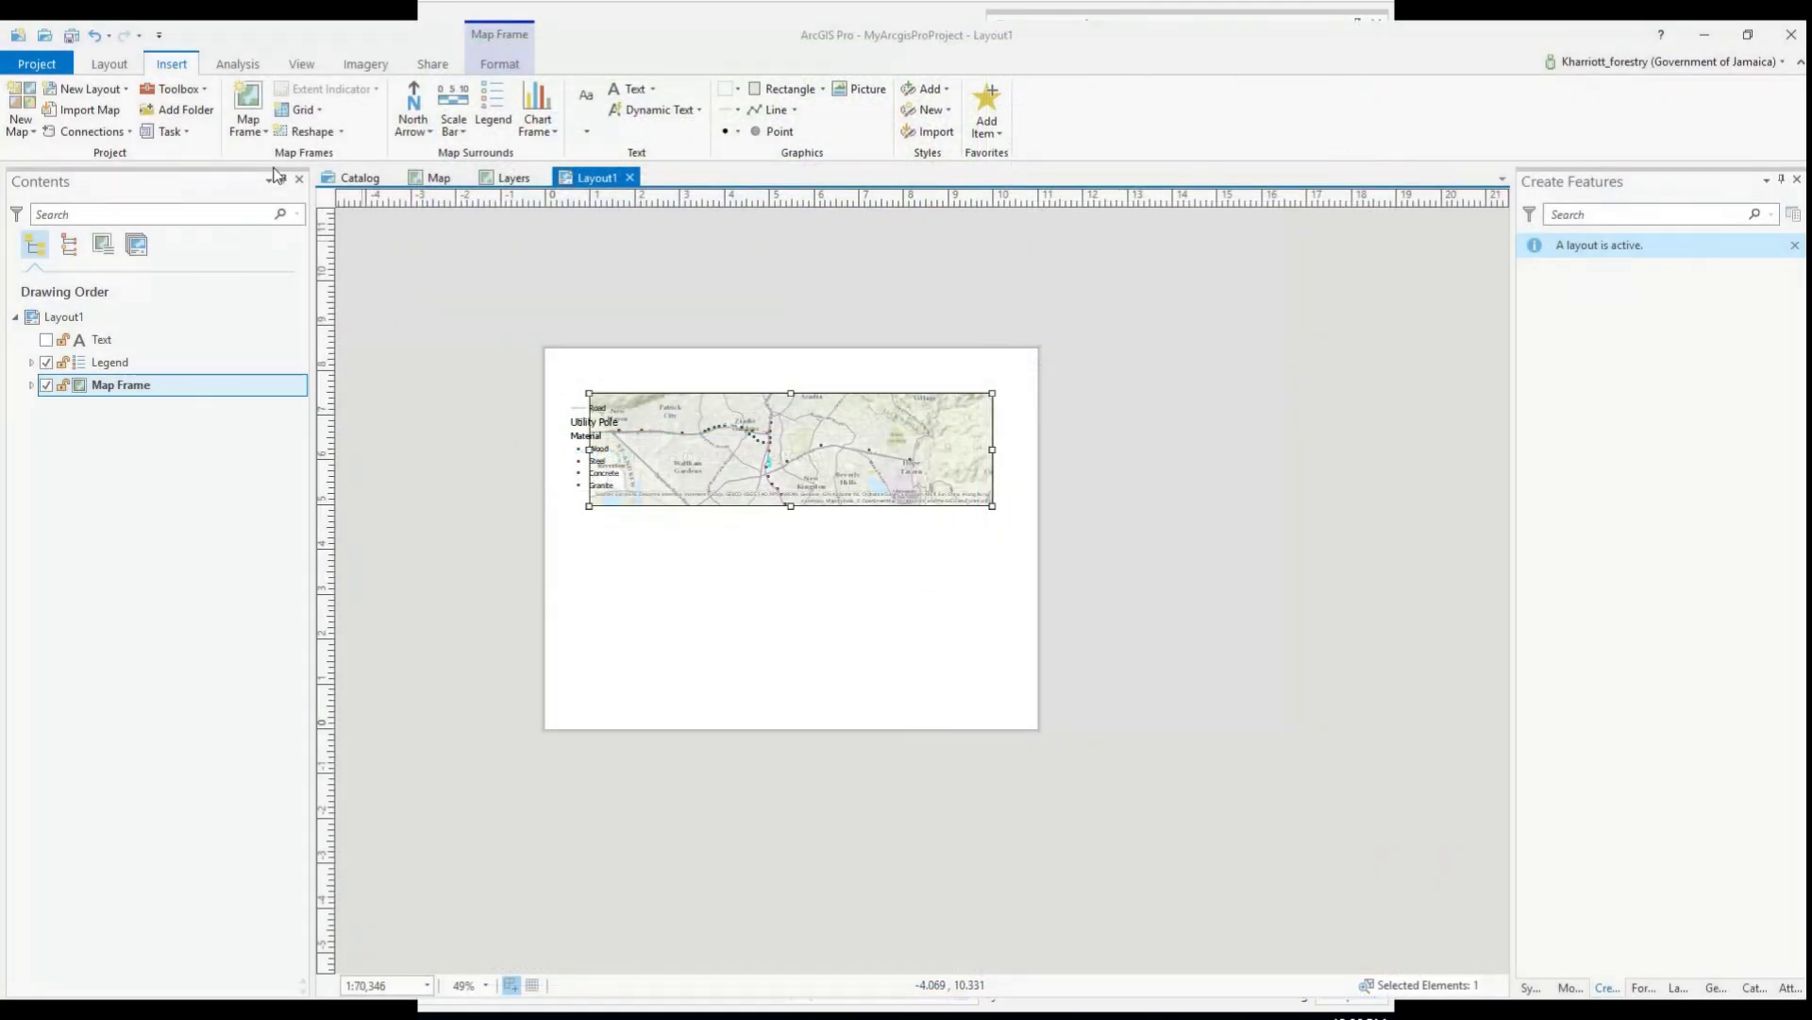
# Insert Map Frame 1 below the first frame, widen it to match, and select the upper frame.
pyautogui.click(262, 132)
pyautogui.click(341, 434)
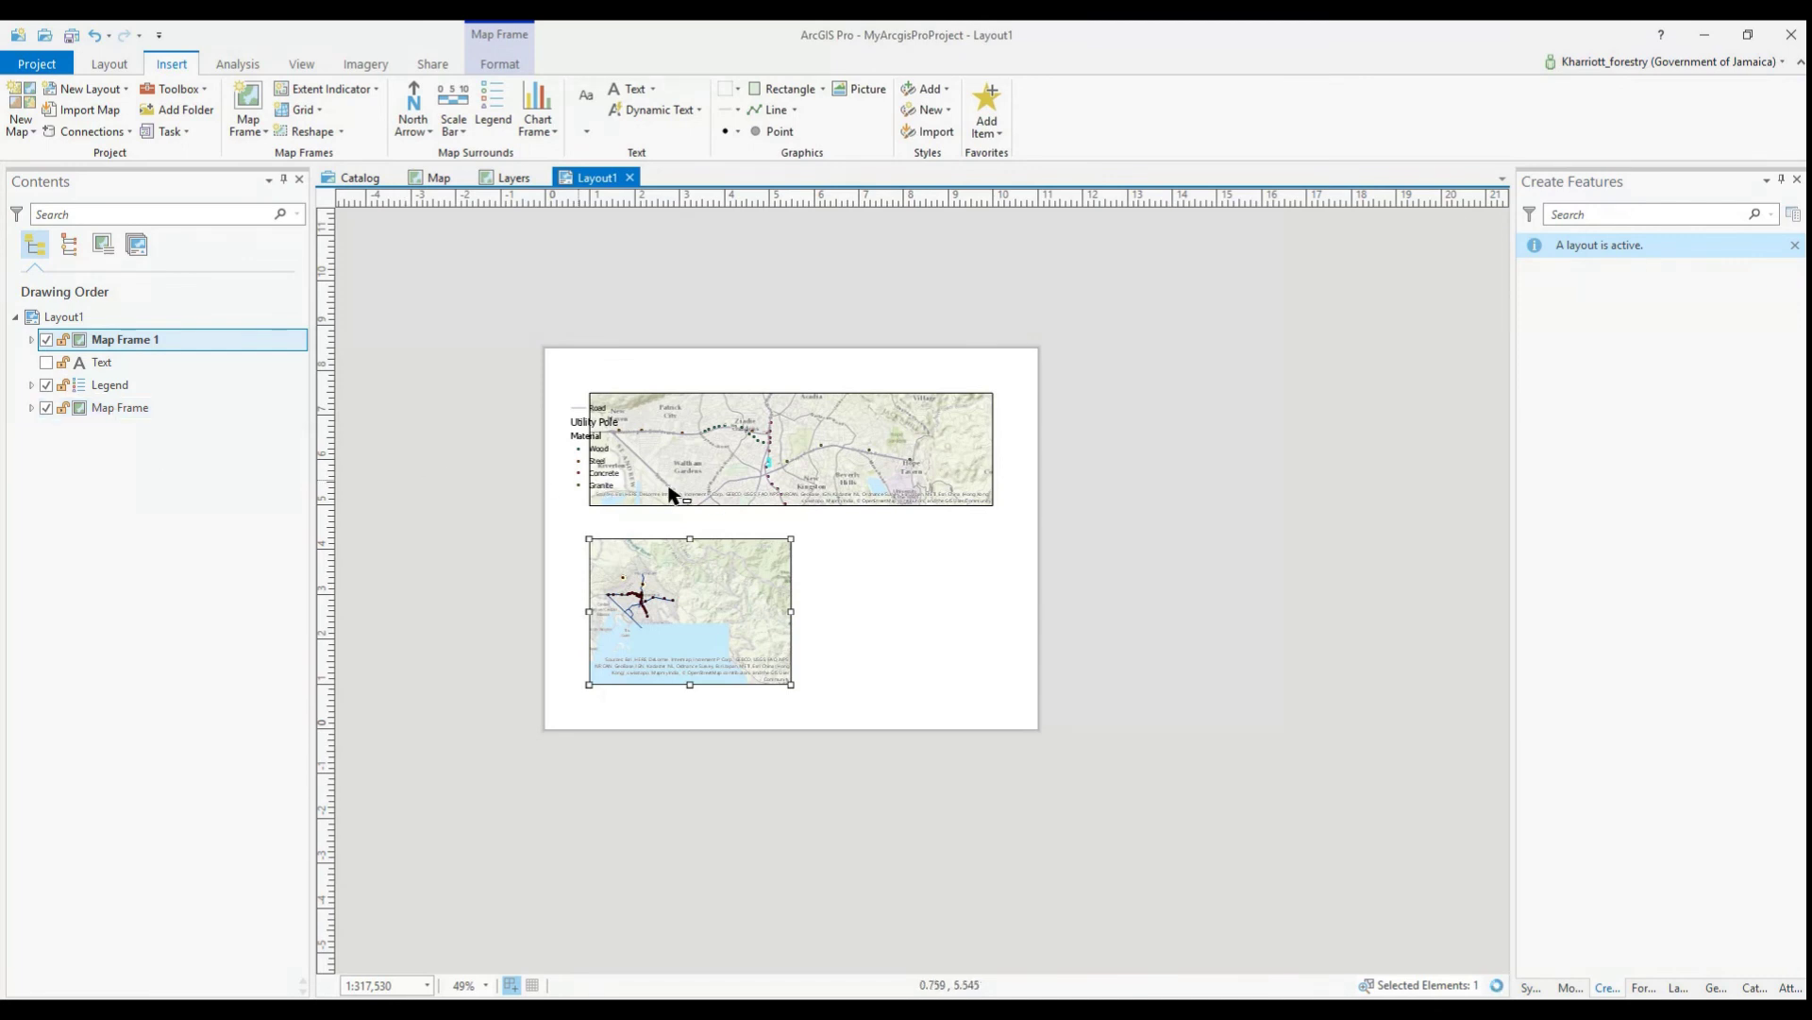
pyautogui.moveTo(788, 610); pyautogui.dragTo(992, 611)
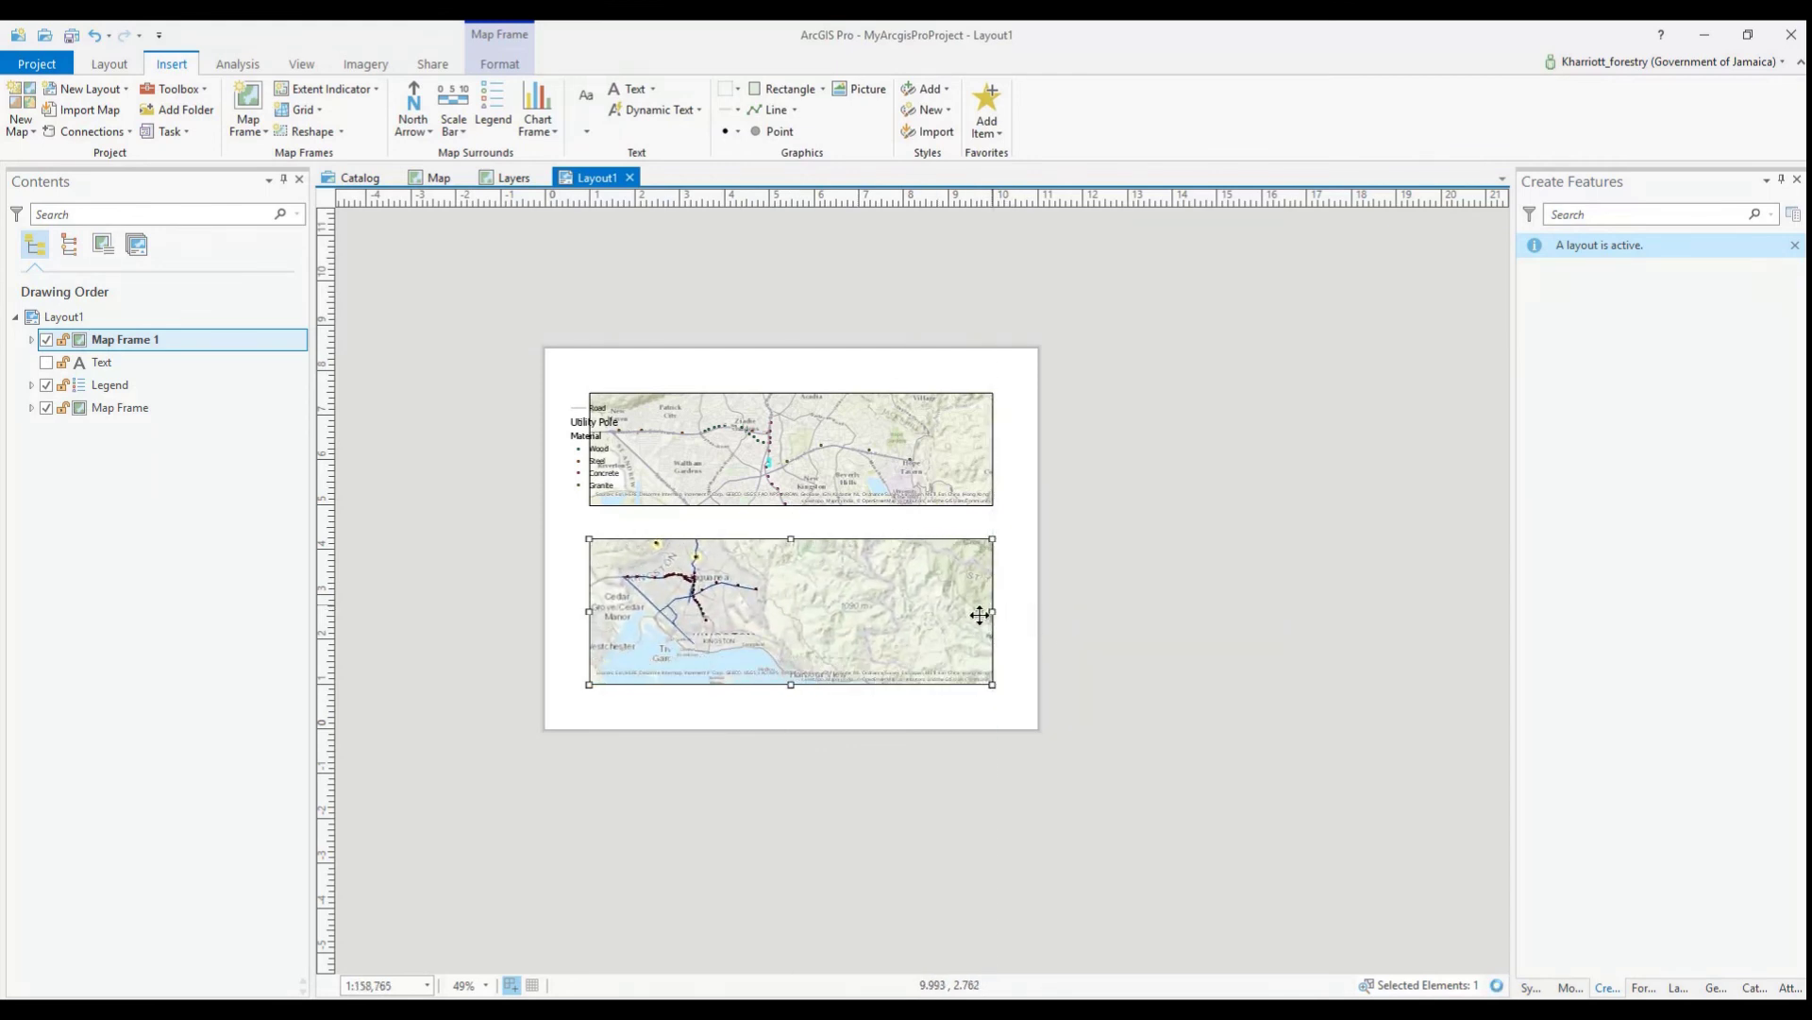
pyautogui.click(781, 484)
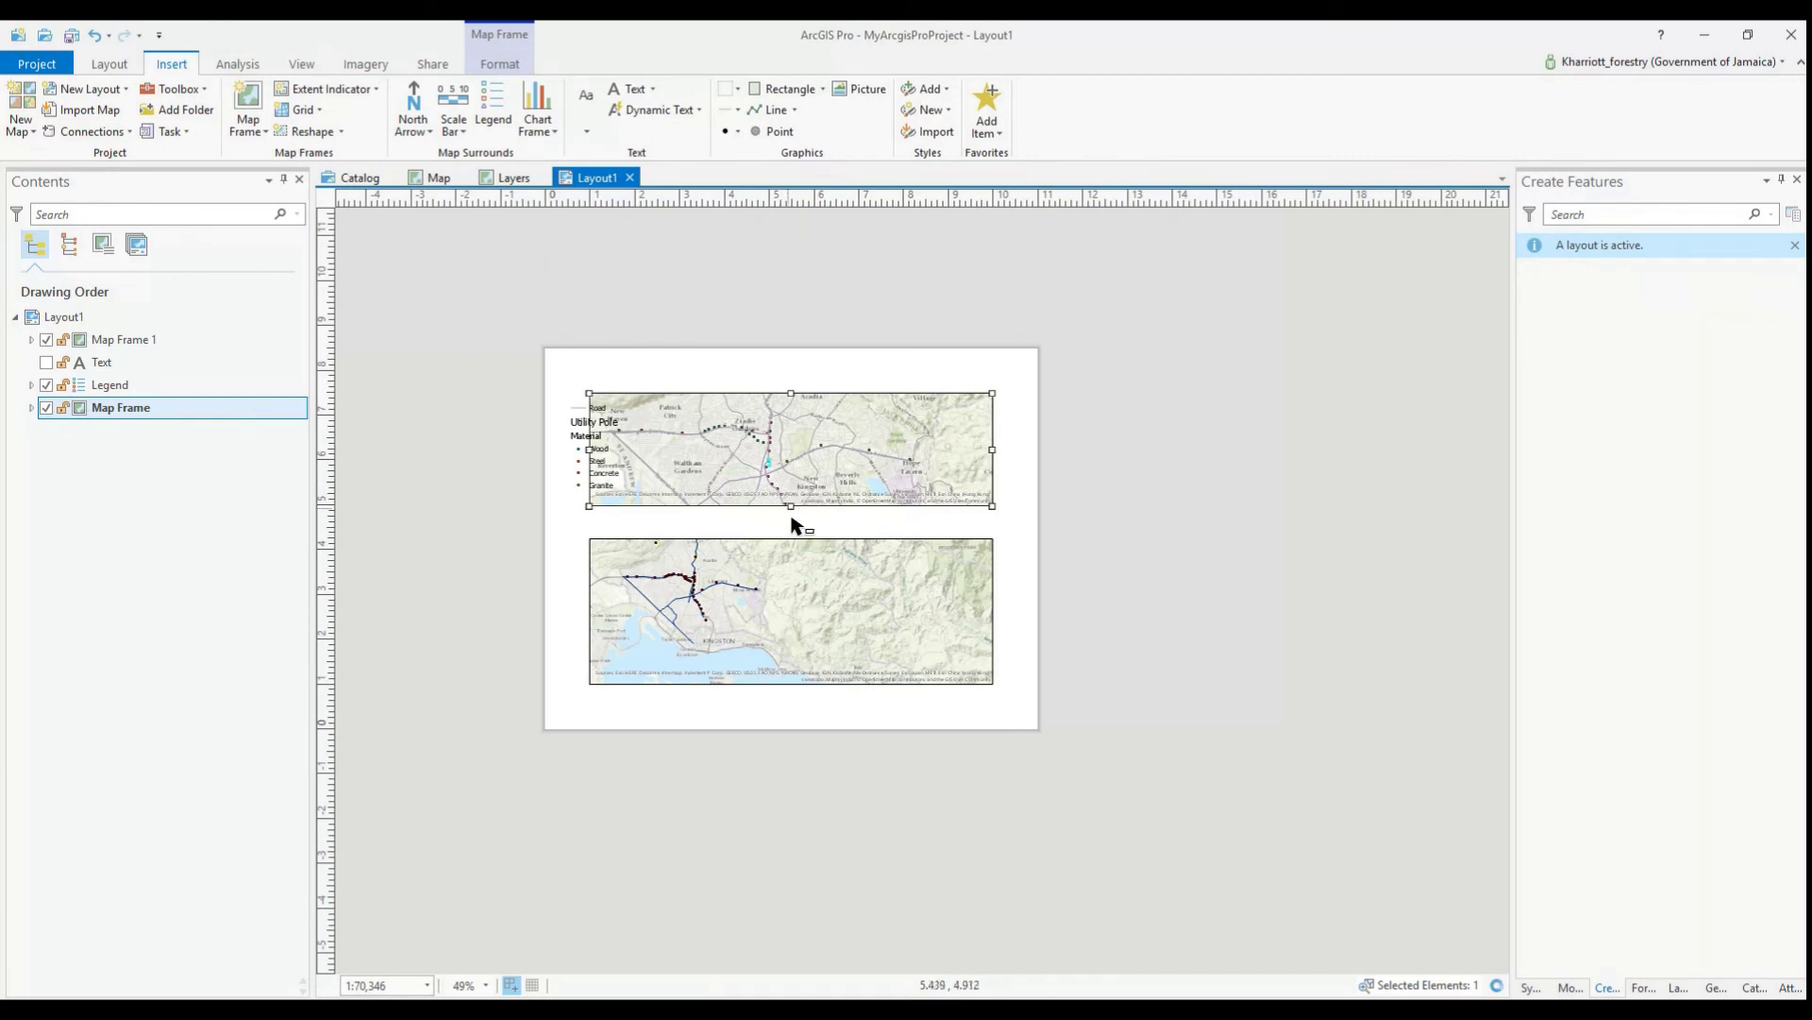